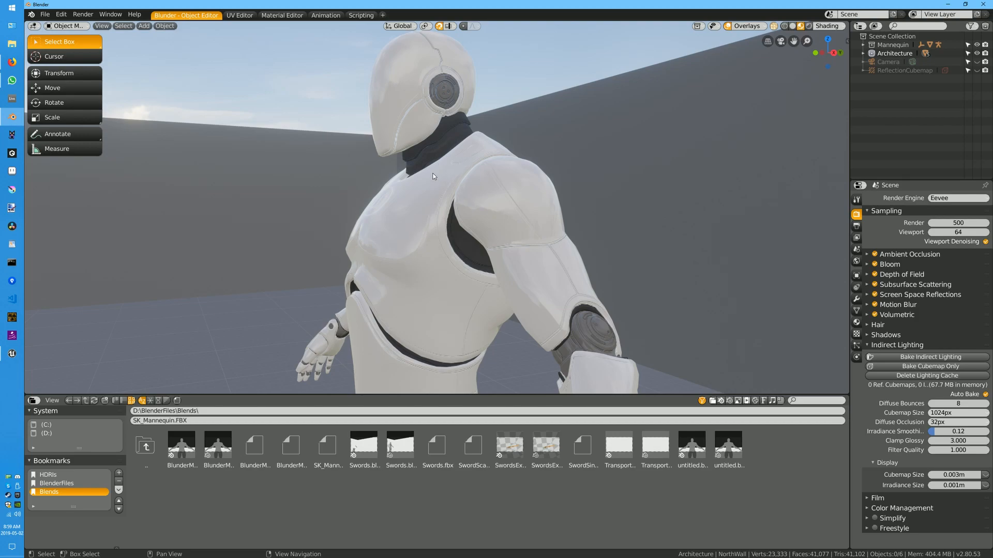
Examine the white mannequin in the 3D viewport from the side, the front and at an angle, close up and full-body
key(shift+grave)
key(w)
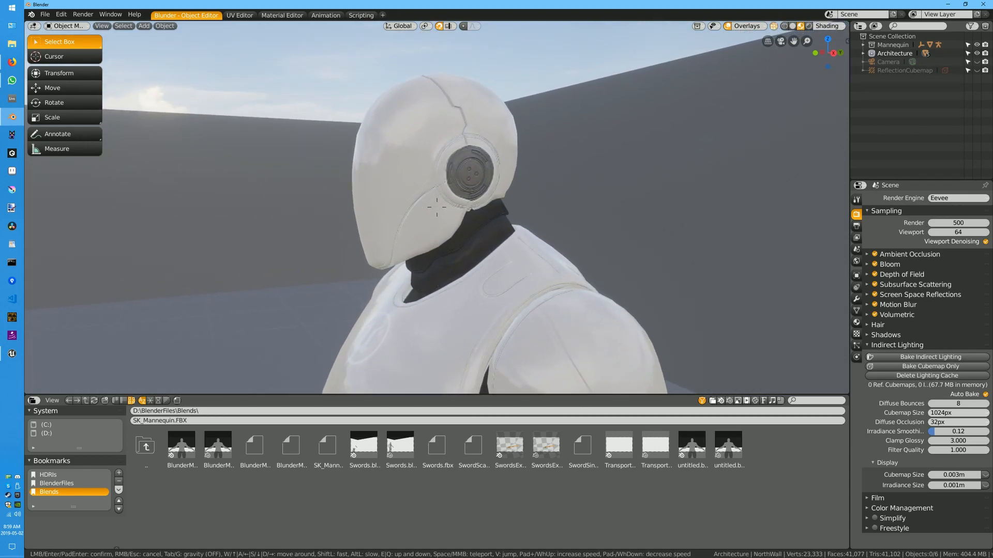
key(w)
key(s)
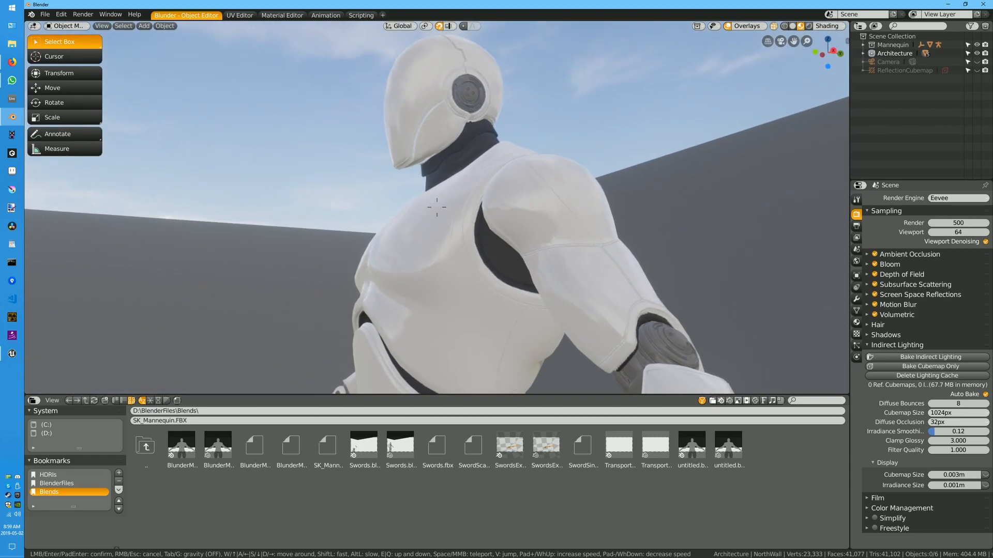
key(w)
click(530, 146)
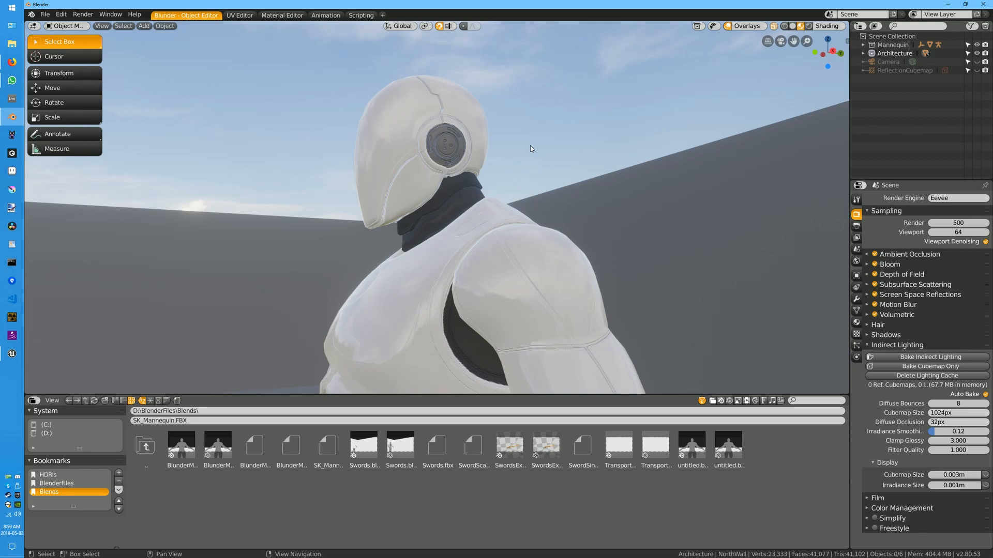
right_drag(531, 147, 437, 207)
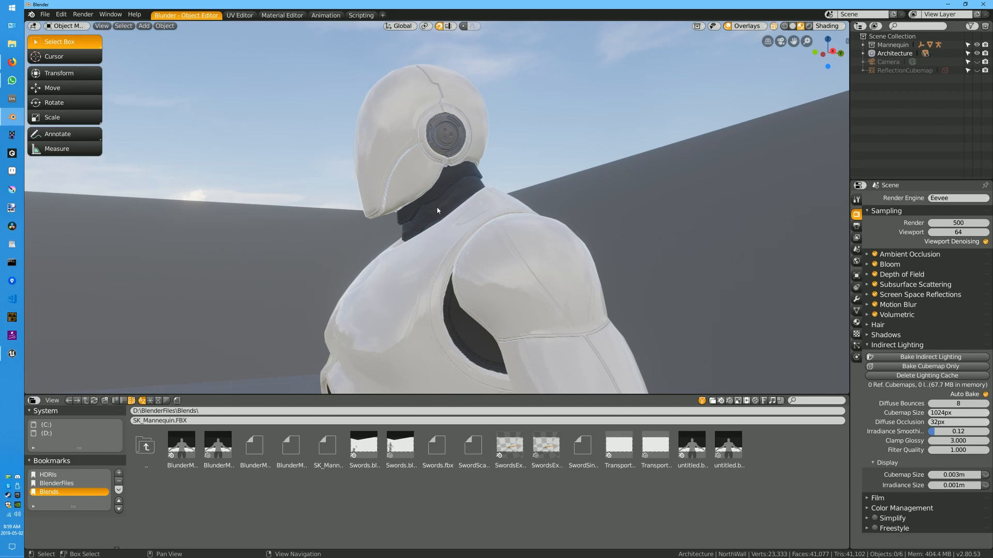
right_drag(437, 207, 507, 233)
key(a)
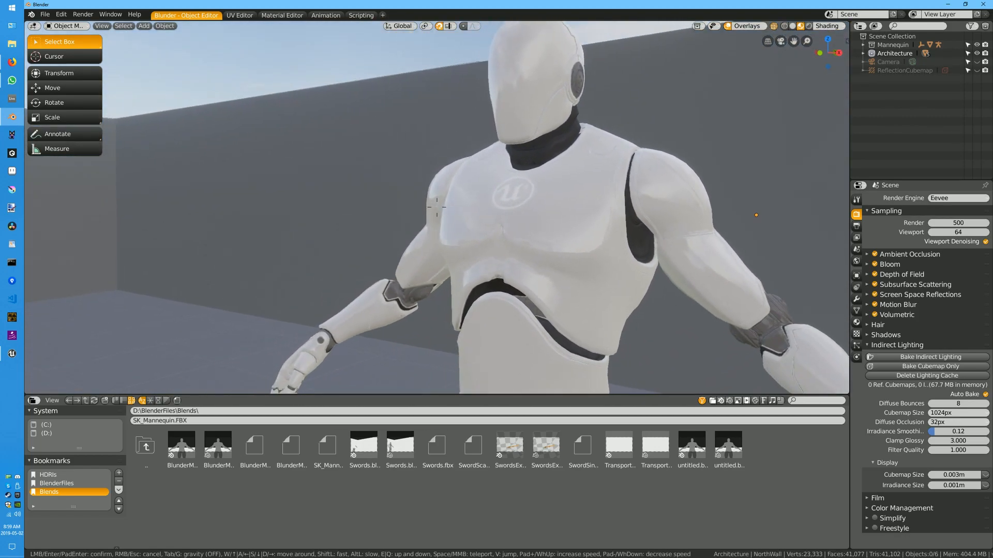
key(s)
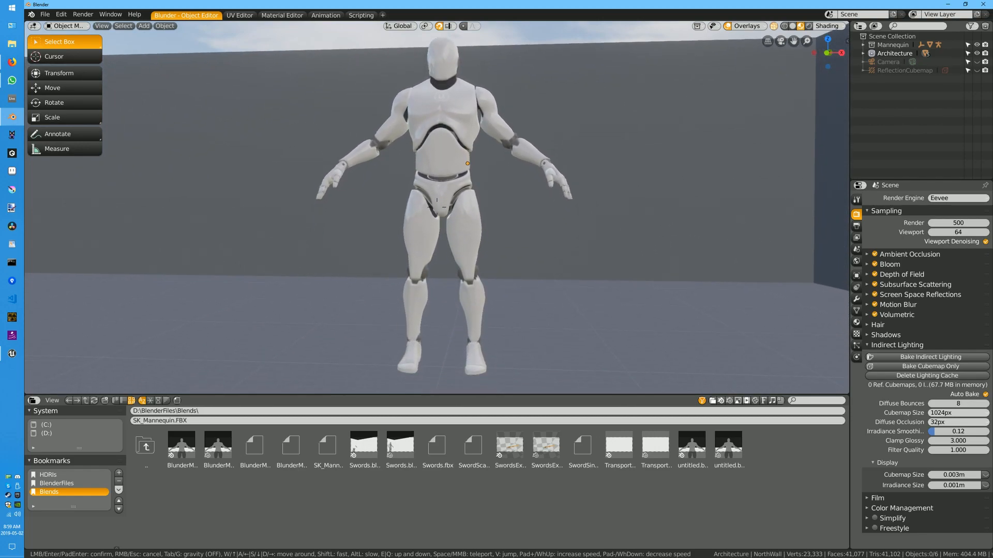
key(w)
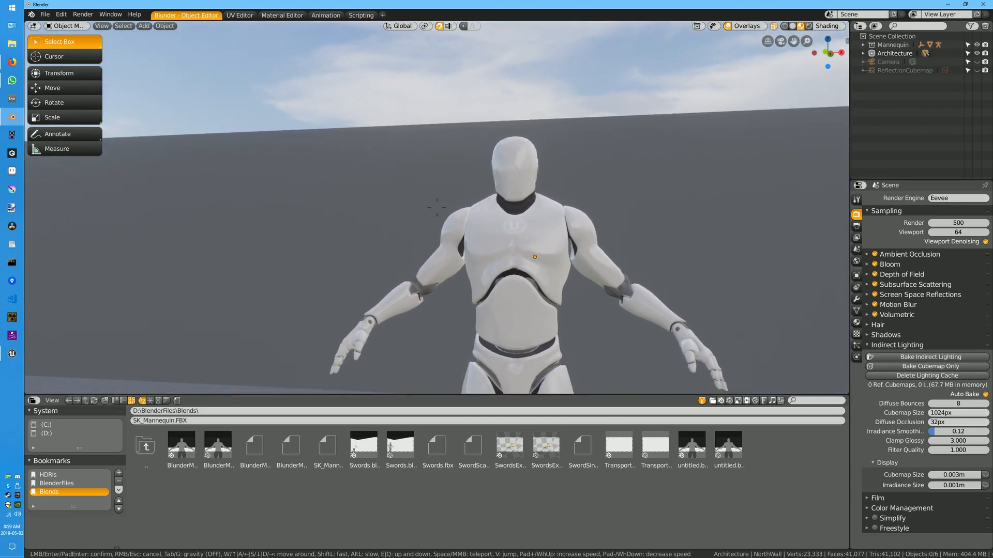
key(d)
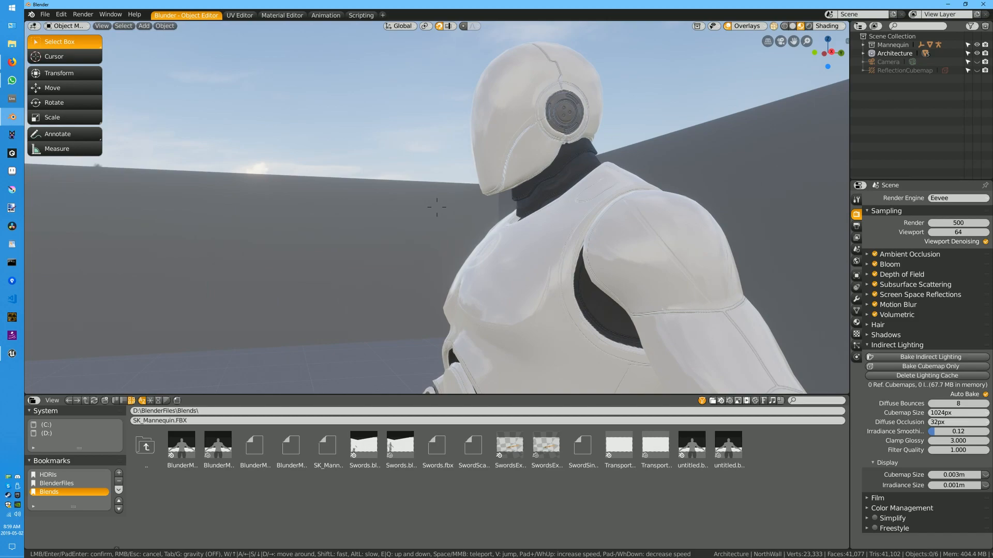
key(s)
key(a)
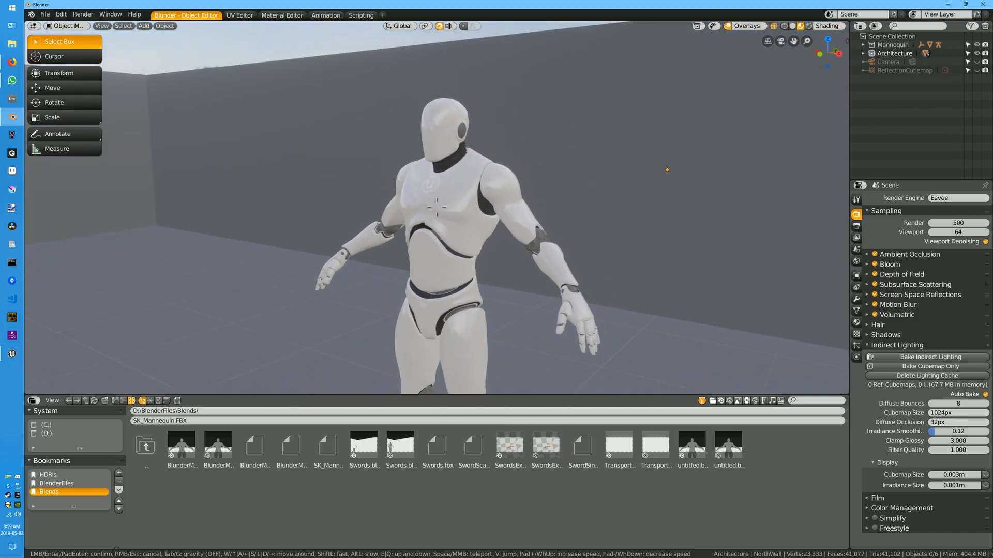
key(w)
key(q)
click(437, 207)
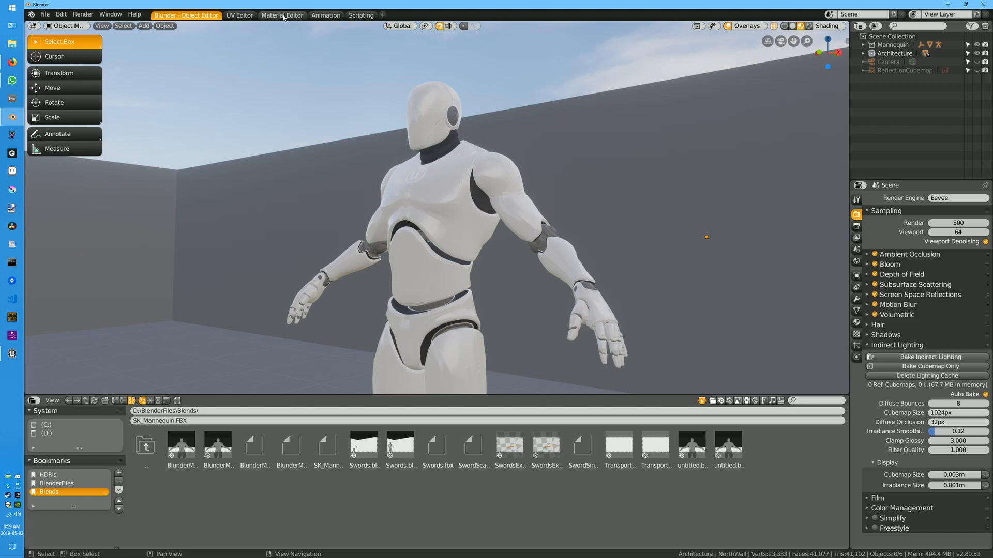
In the Material Editor workspace, select the mannequin and examine its full M_UE4Man_Body.003 node graph
click(282, 15)
click(447, 221)
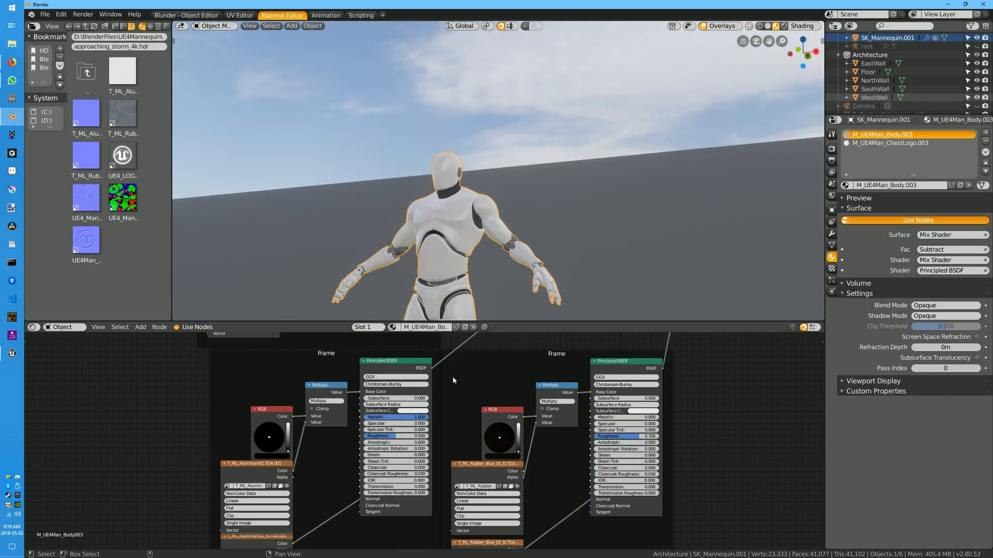
key(ctrl+space)
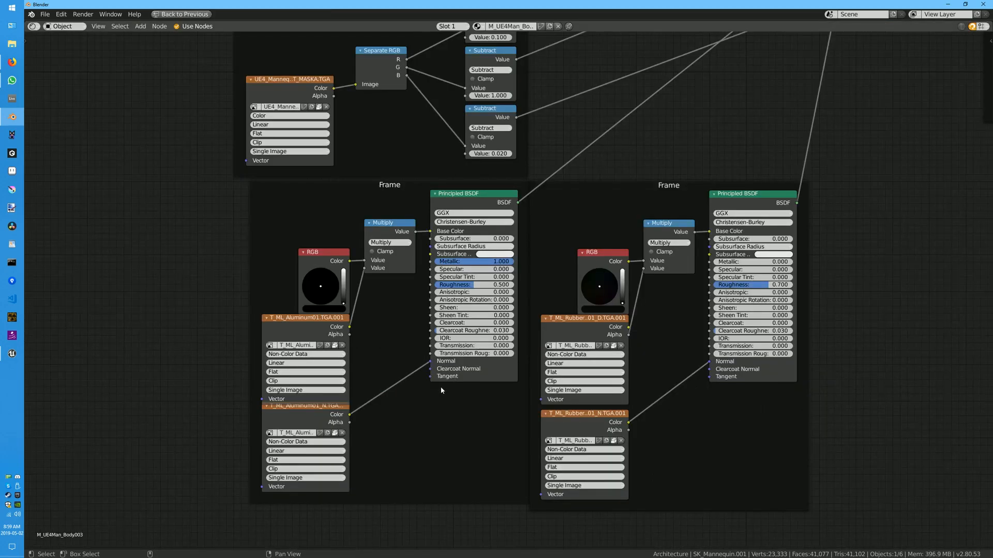
scroll(593, 169, down, 5)
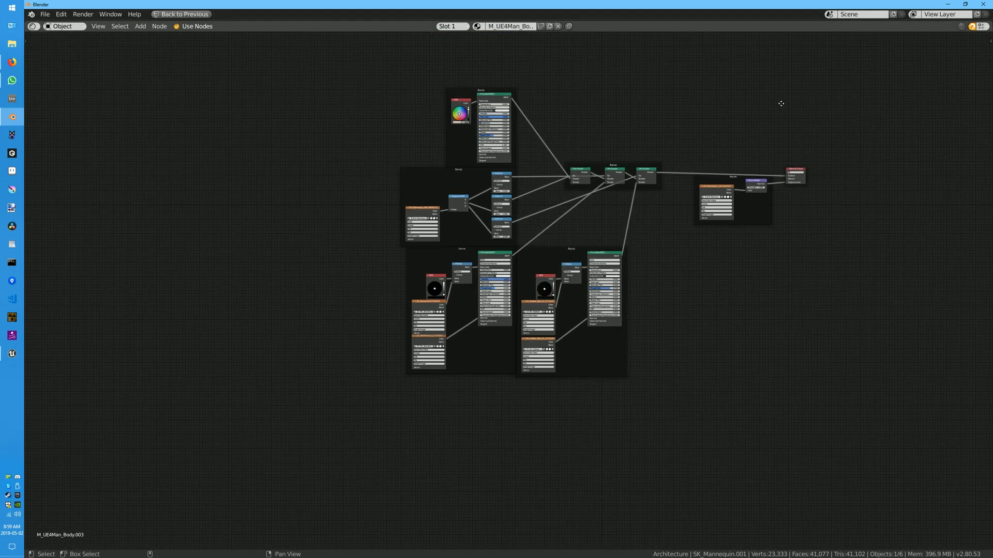
middle_drag(780, 100, 609, 125)
scroll(421, 195, up, 3)
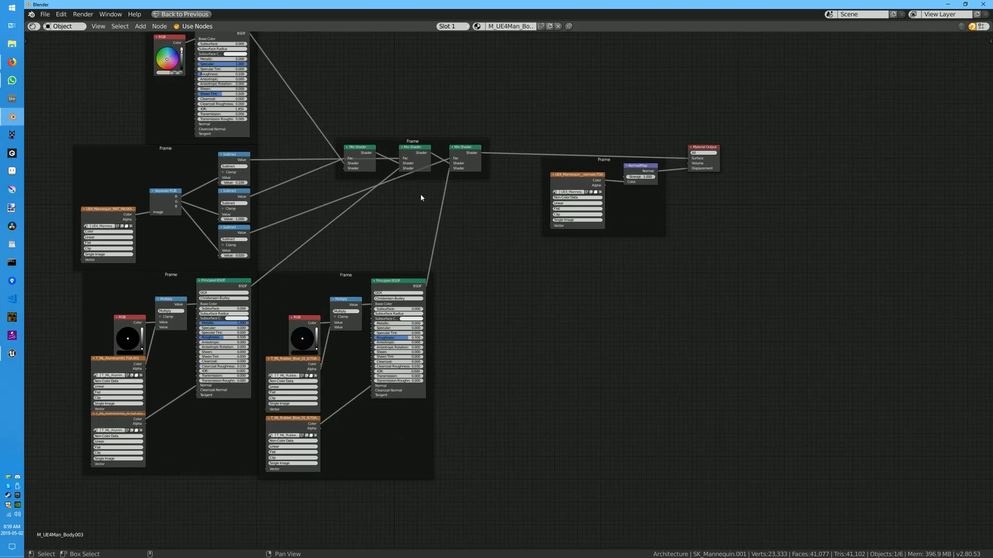
scroll(420, 104, down, 2)
middle_drag(382, 100, 413, 117)
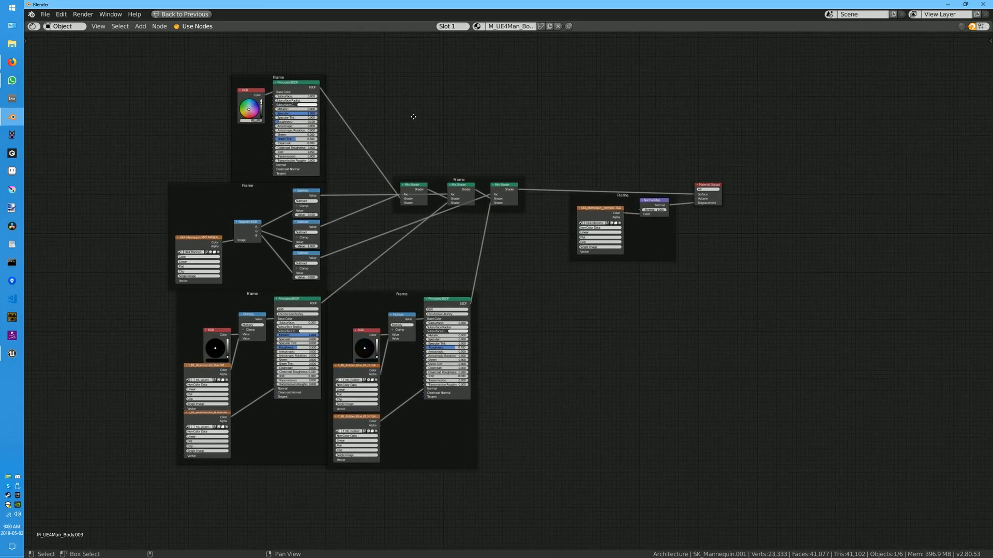
Inspect the M_UE4Man_ChestLogo.003 node graph, and restore M_UE4Man_Body.003 as the slot's material in the normal layout
click(476, 26)
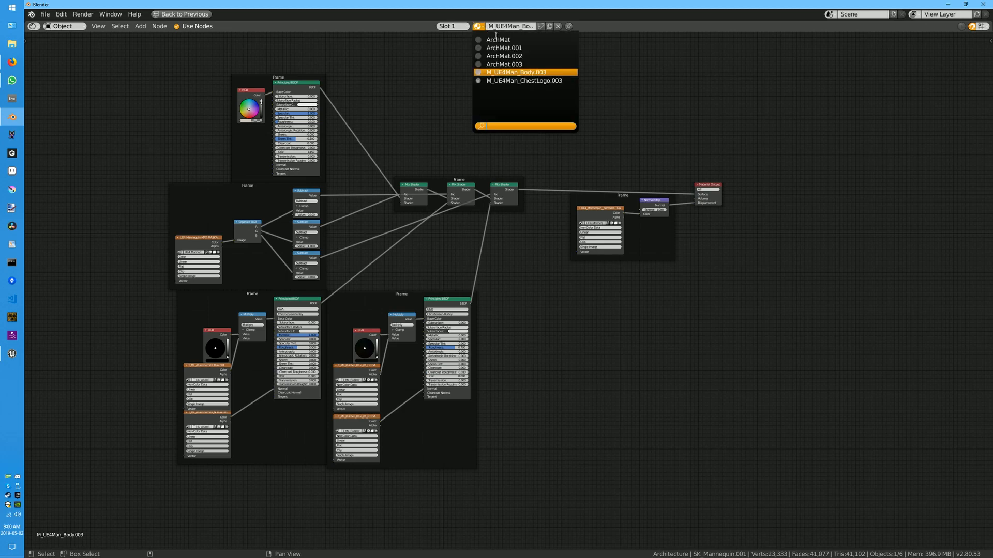
click(519, 80)
middle_drag(390, 251, 667, 304)
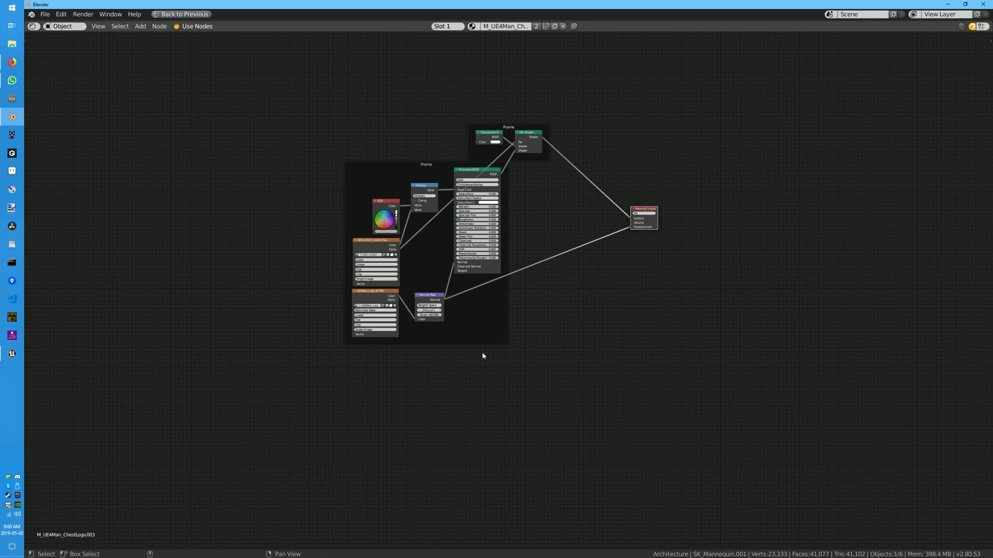
click(471, 27)
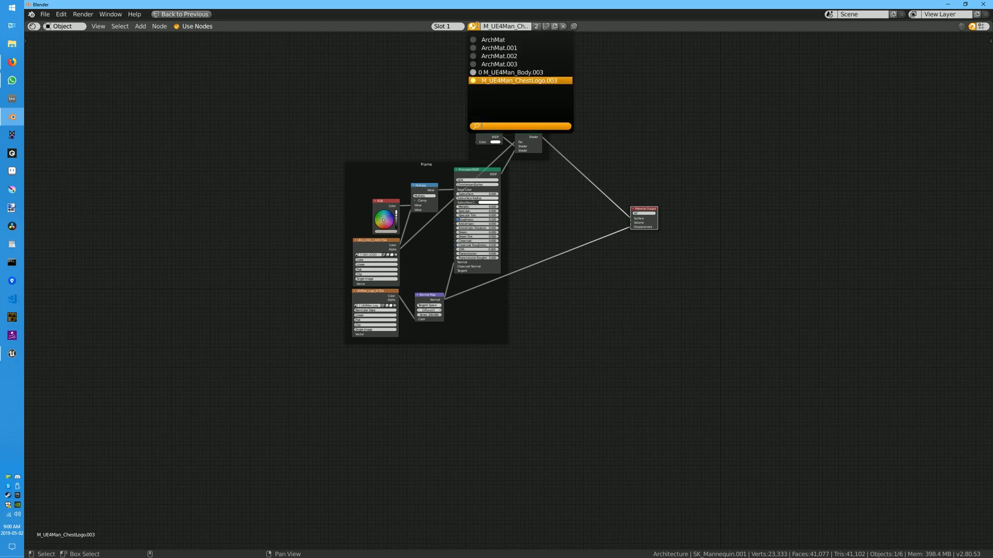
click(500, 71)
key(ctrl+space)
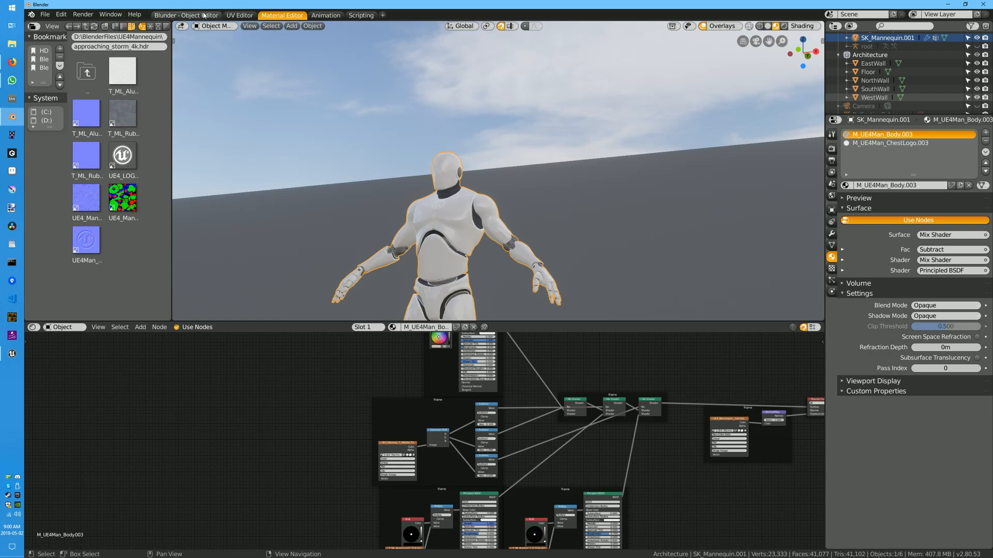
Return to the Object Editor workspace and hide the Mannequin collection in the viewport
click(186, 15)
key(s)
mouse_move(437, 208)
right_down()
mouse_move(449, 259)
mouse_move(437, 210)
right_up()
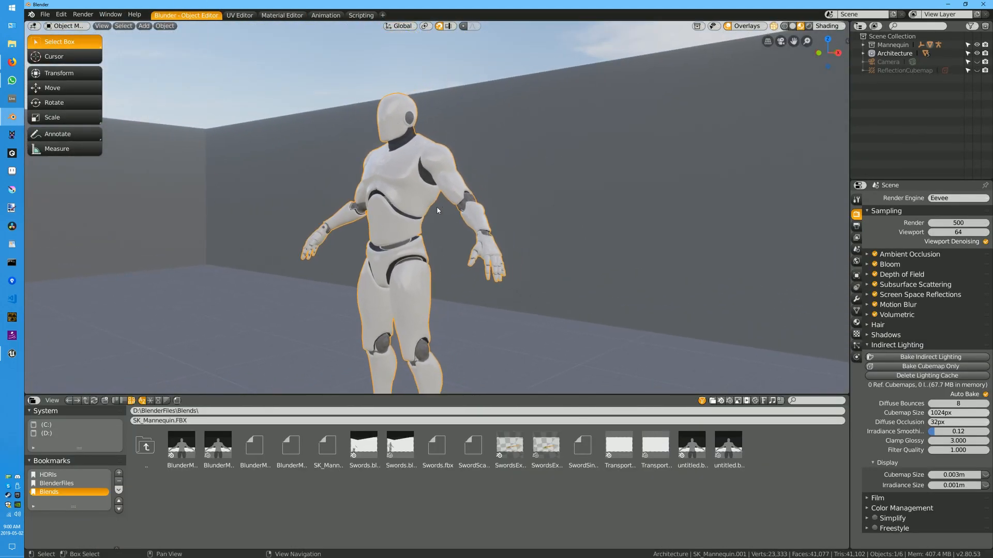
click(977, 45)
right_drag(403, 235, 438, 209)
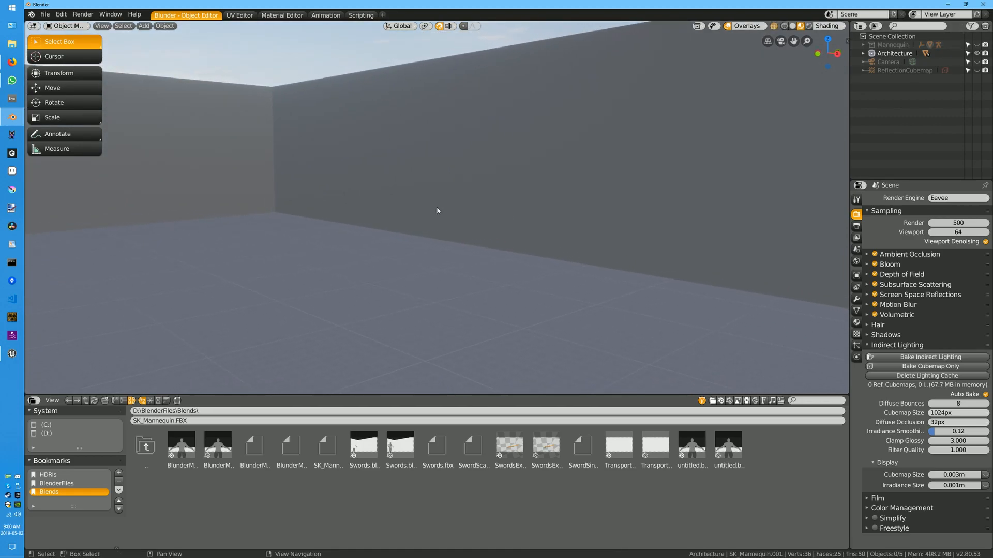
Switch to Unreal Editor, select the ThirdPersonCharacter in the level and locate its SK_Mannequin skeletal mesh among the project assets
click(13, 354)
right_drag(516, 286, 611, 262)
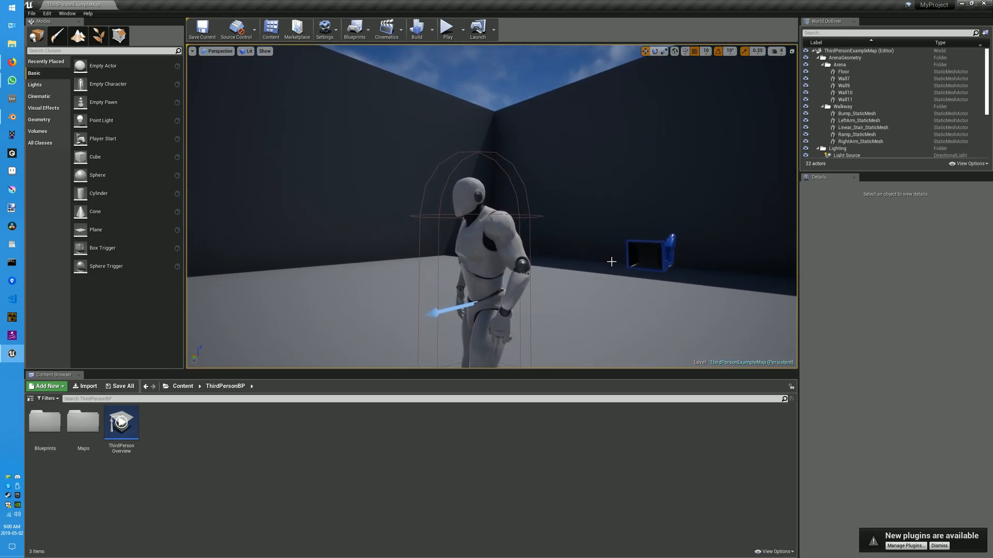
click(487, 246)
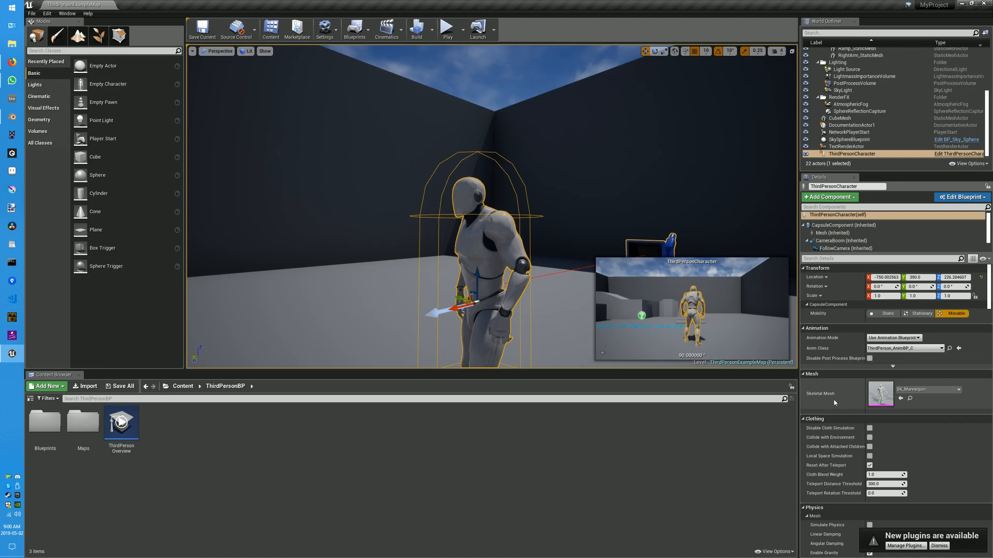
click(910, 400)
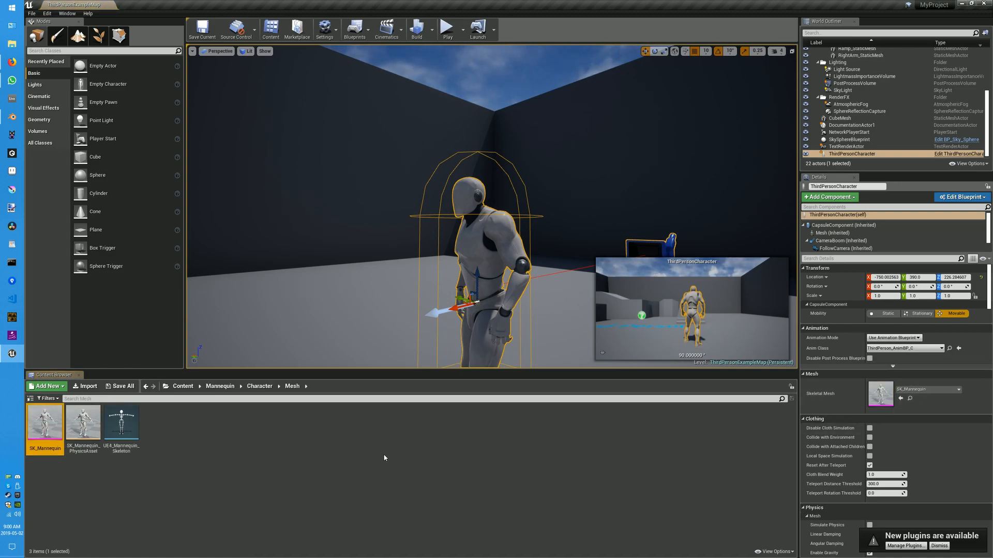
Start exporting the SK_Mannequin skeletal mesh asset to an FBX file
right_click(43, 429)
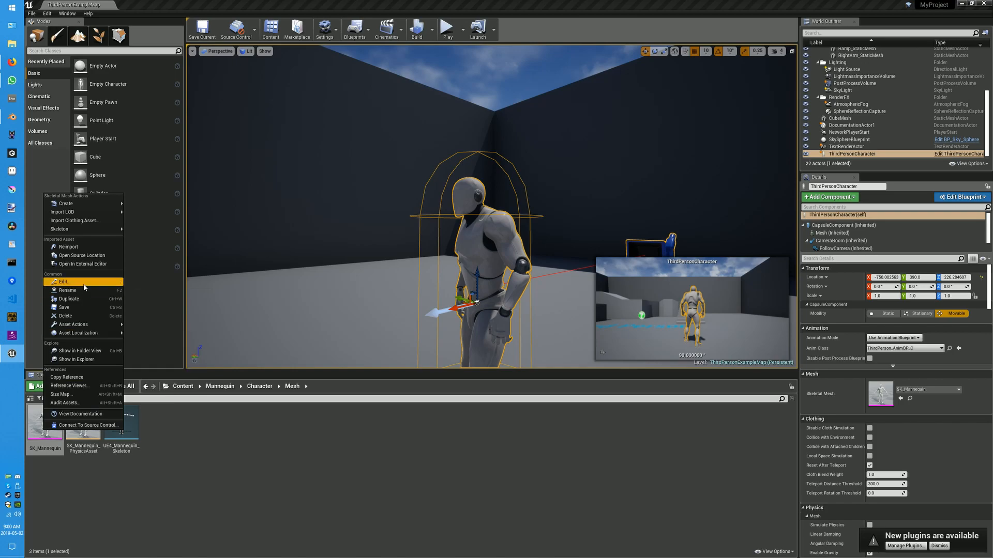
mouse_move(86, 325)
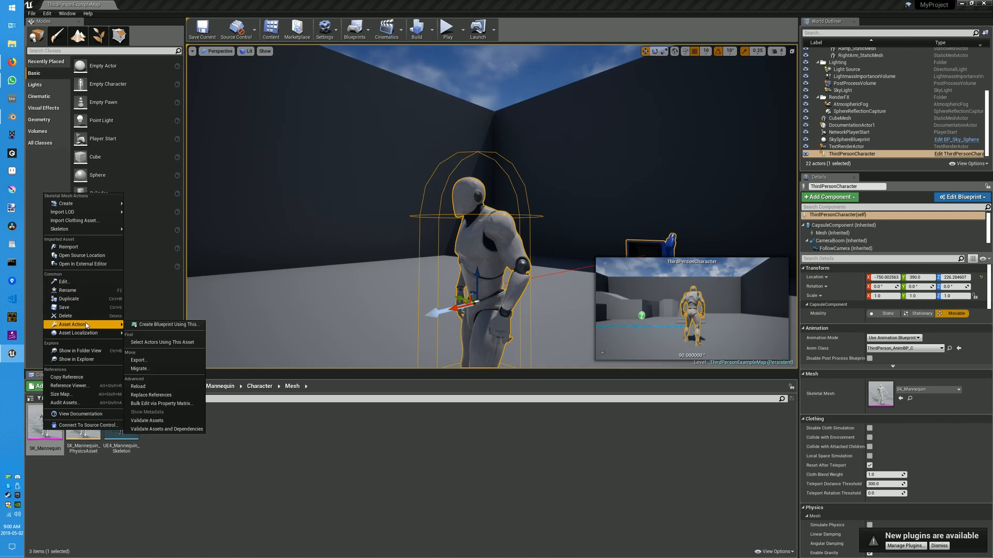
click(153, 357)
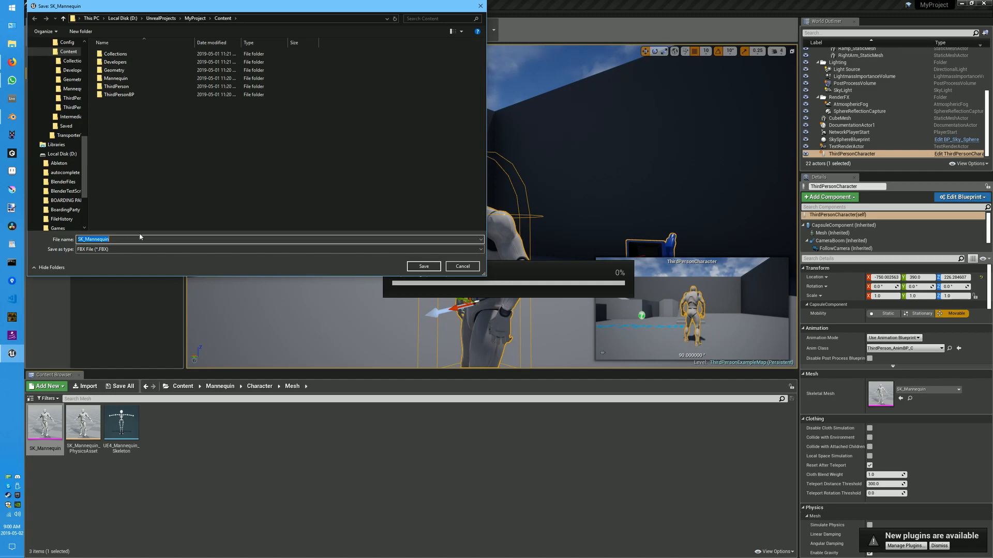
Try to save the FBX as Ue4Mannequin in the BlenderFiles folder
text(Ue4)
click(64, 185)
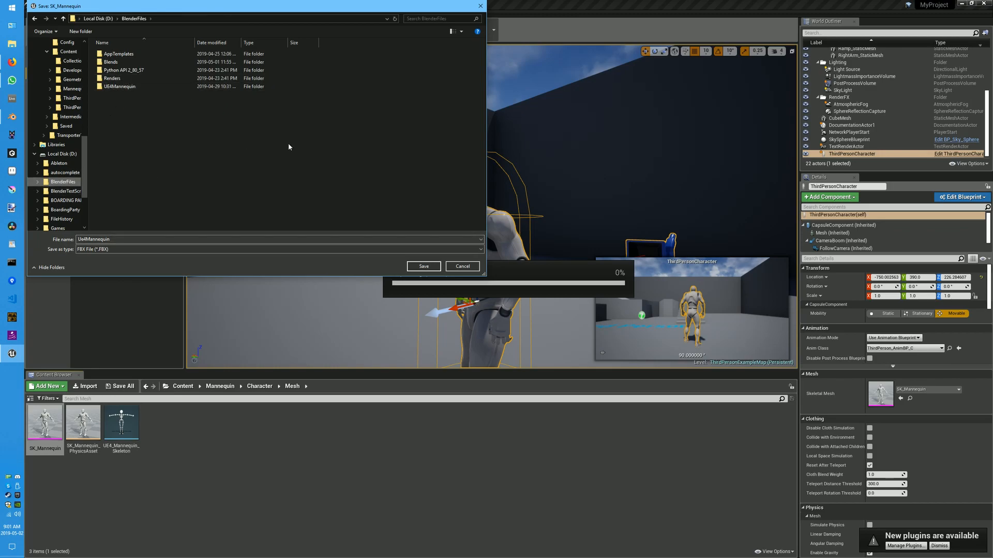
click(434, 271)
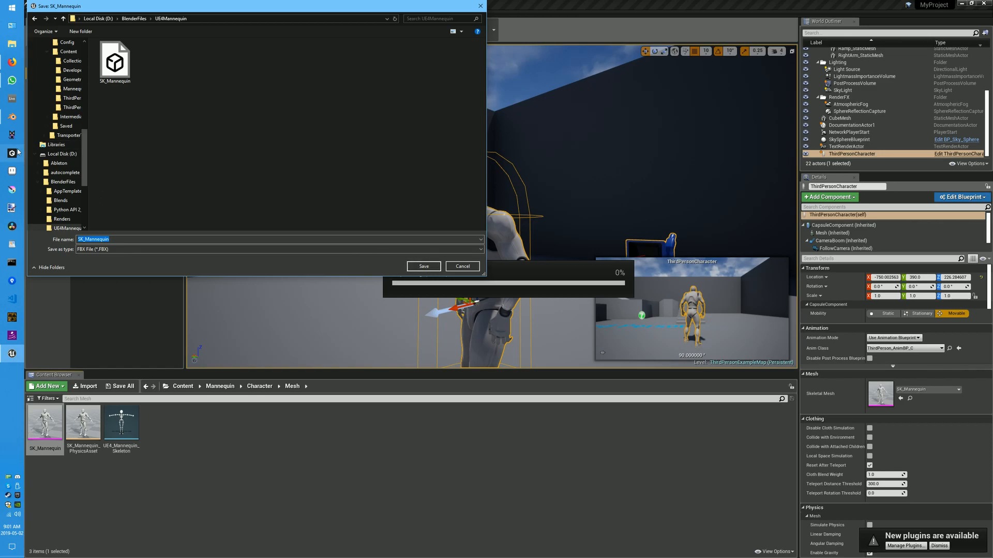
Save the export as UnrealMannequin in D:\BlenderFiles and complete it with the default FBX 2013 export options
click(63, 181)
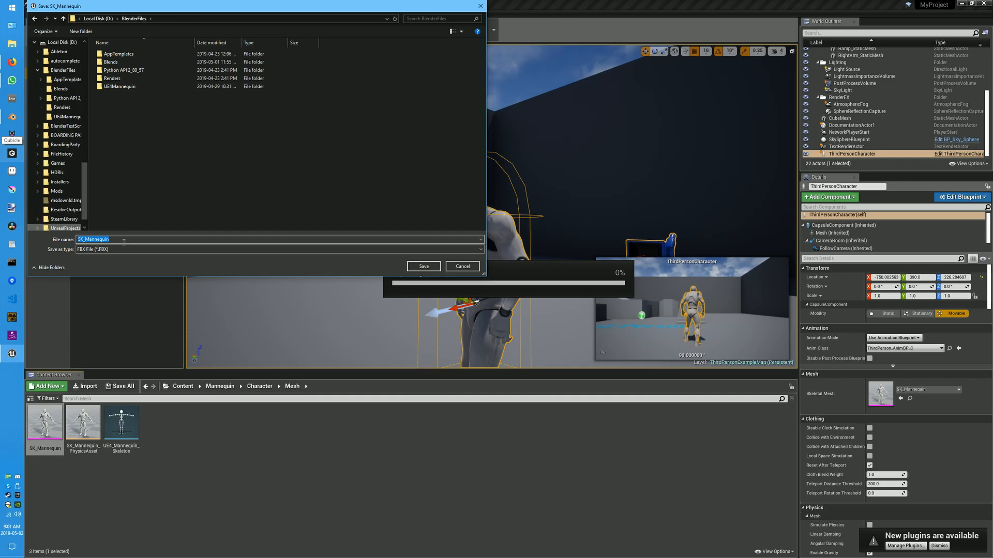
text(Unreal)
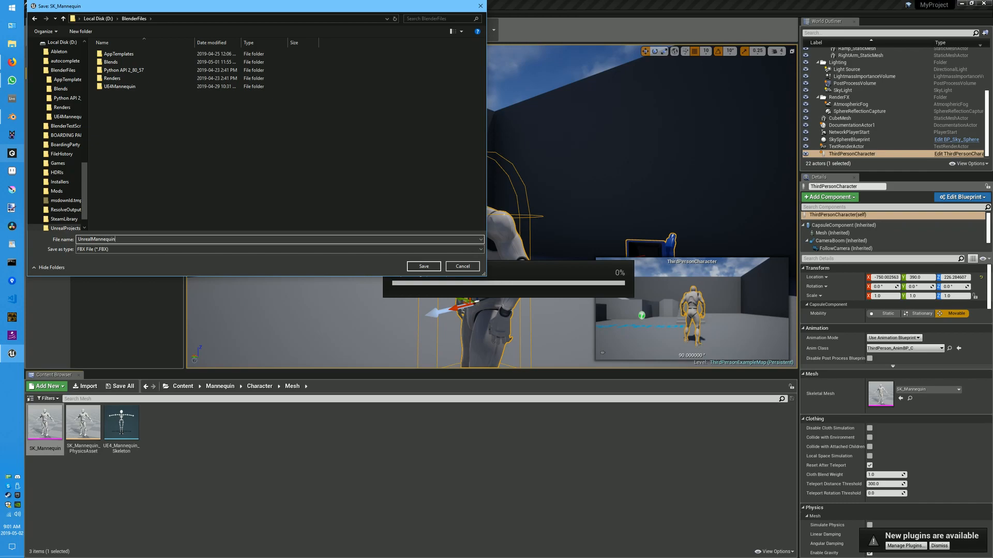
click(421, 268)
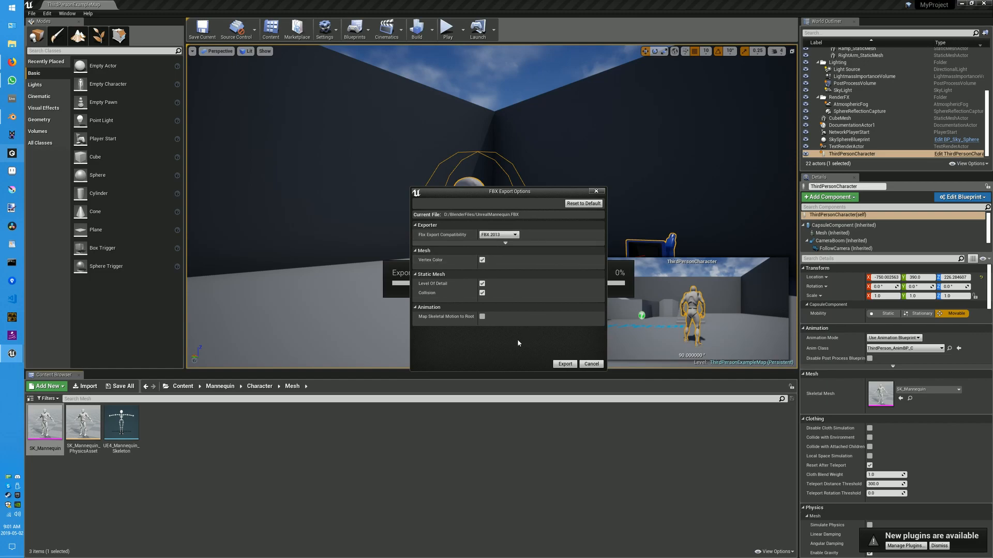
click(564, 364)
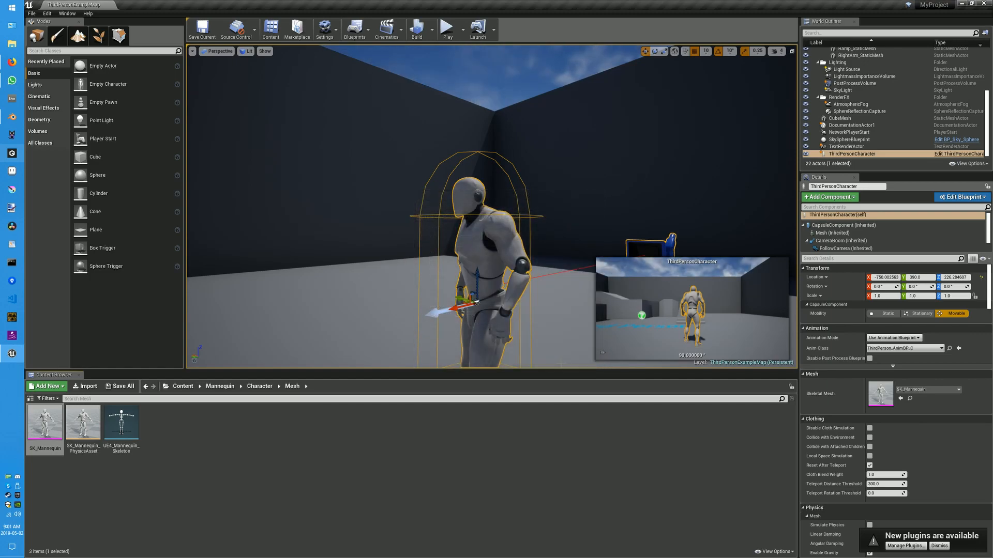
Switch to Blender and import UnrealMannequin.FBX from D:\BlenderFiles with the default FBX import options
click(12, 354)
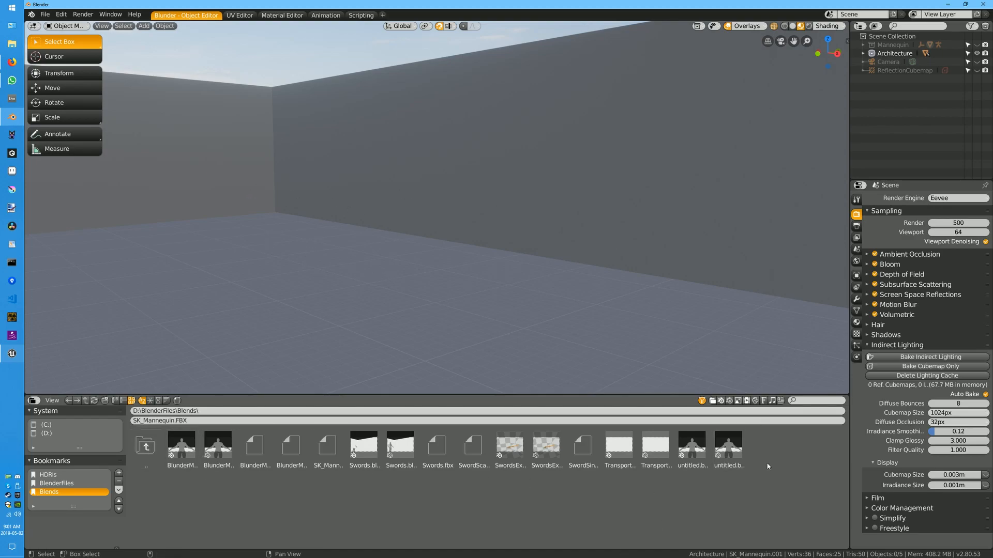
click(45, 14)
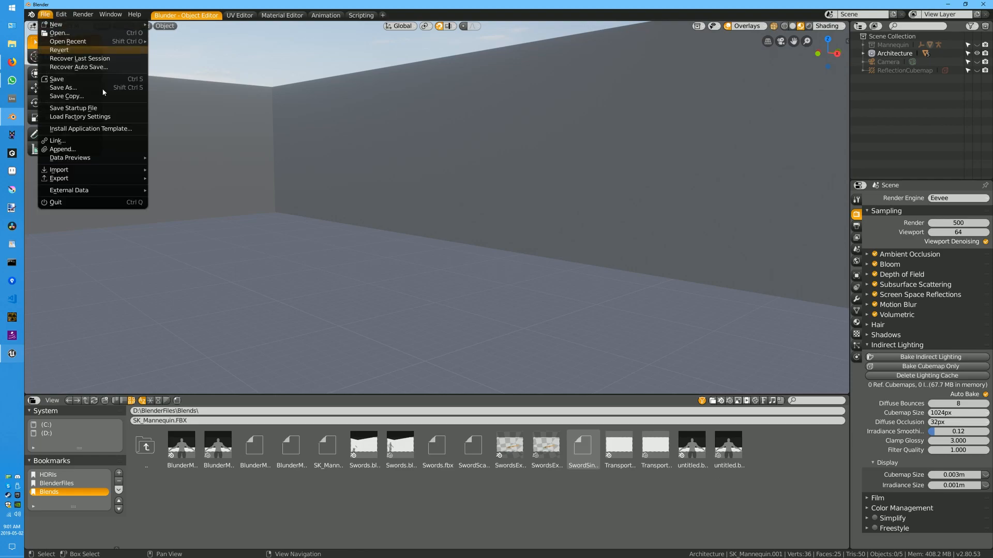
mouse_move(101, 171)
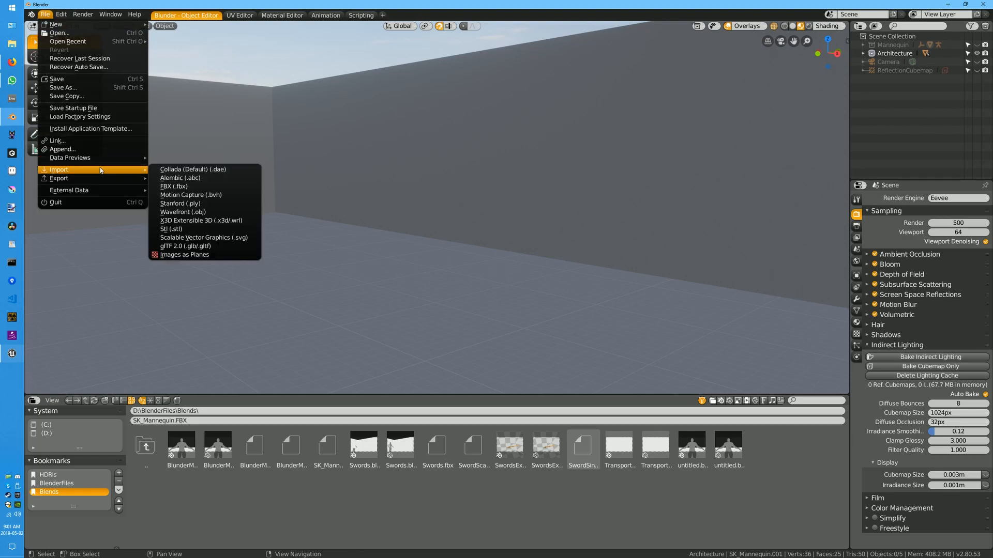
click(192, 187)
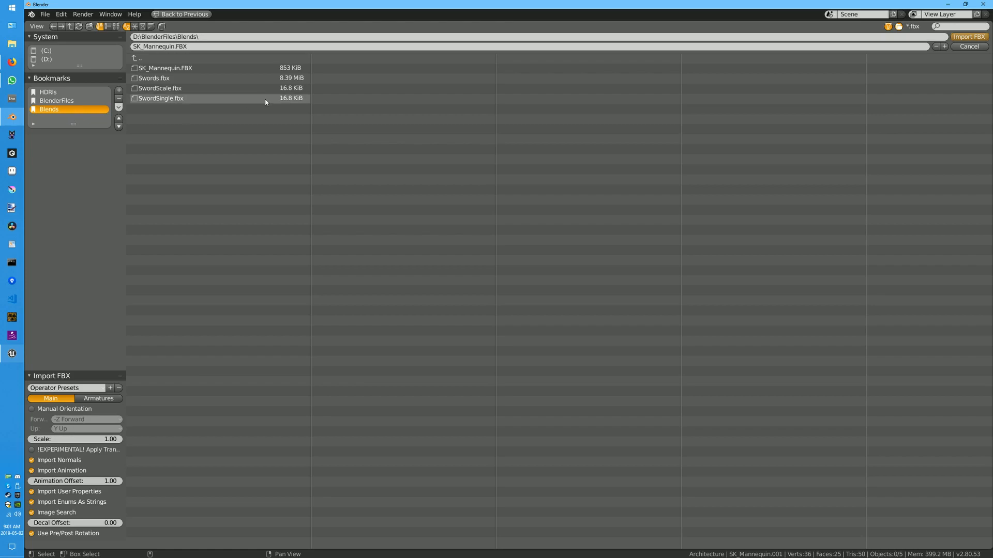
click(51, 101)
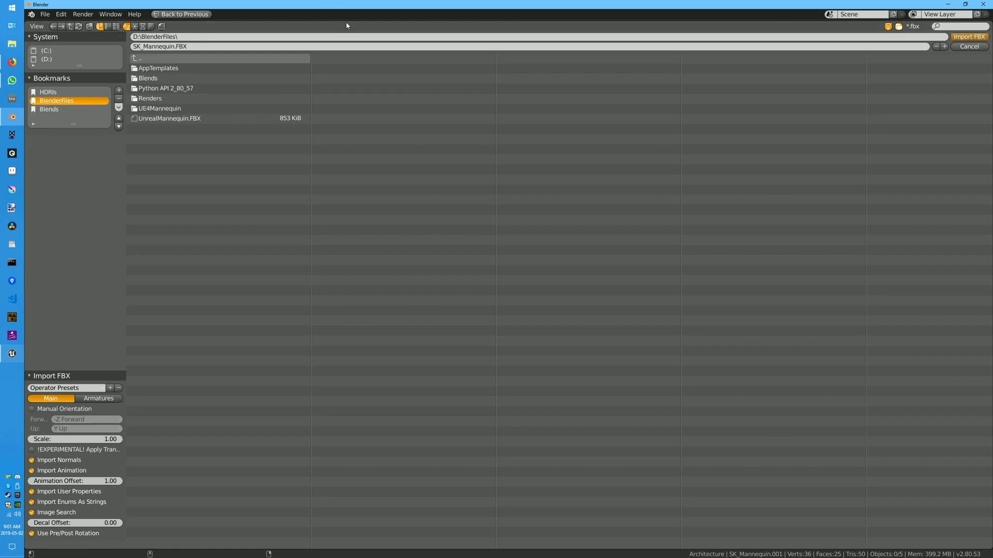
click(174, 119)
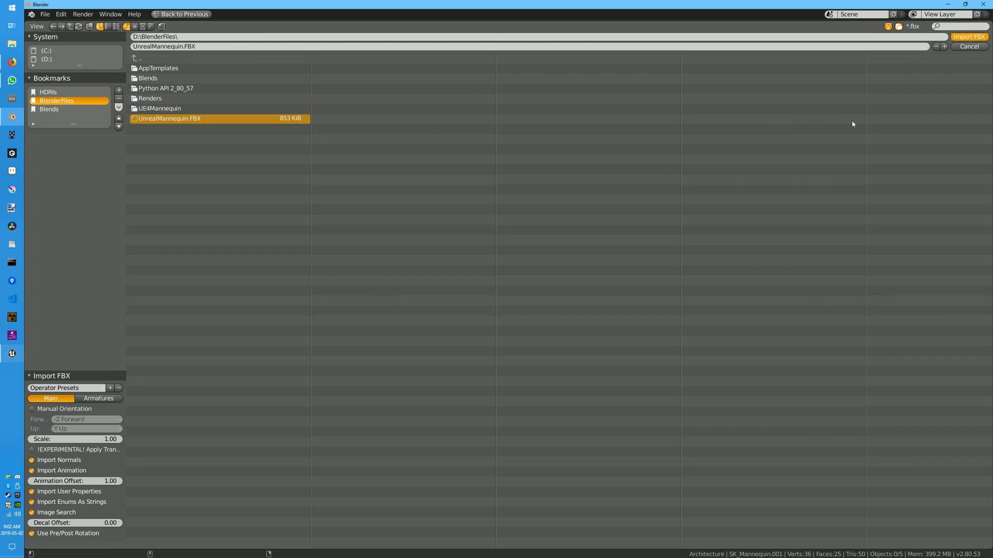
Examine the imported mannequin mesh and its armature from several distances, including the head, torso and arm joints
key(shift+grave)
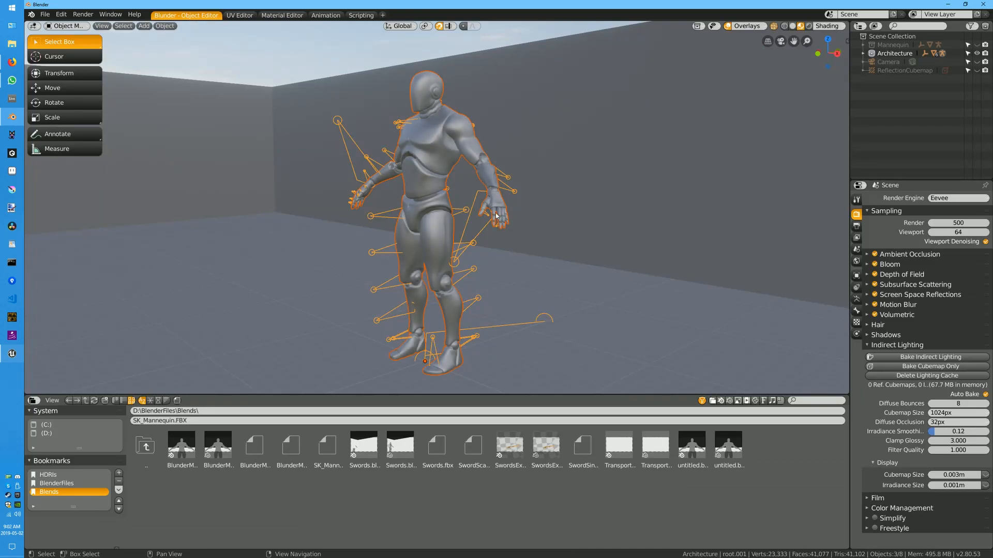
key(w)
key(a)
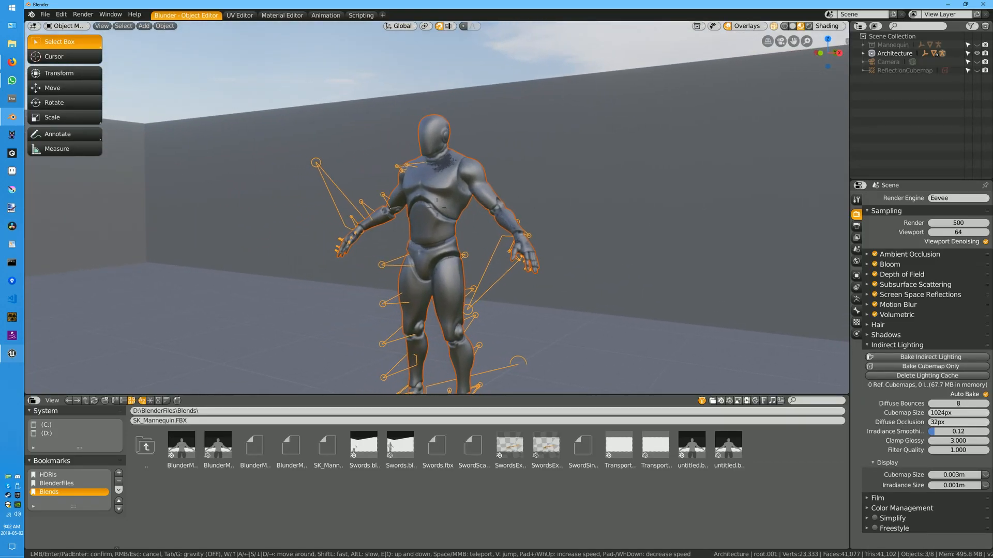
key(w)
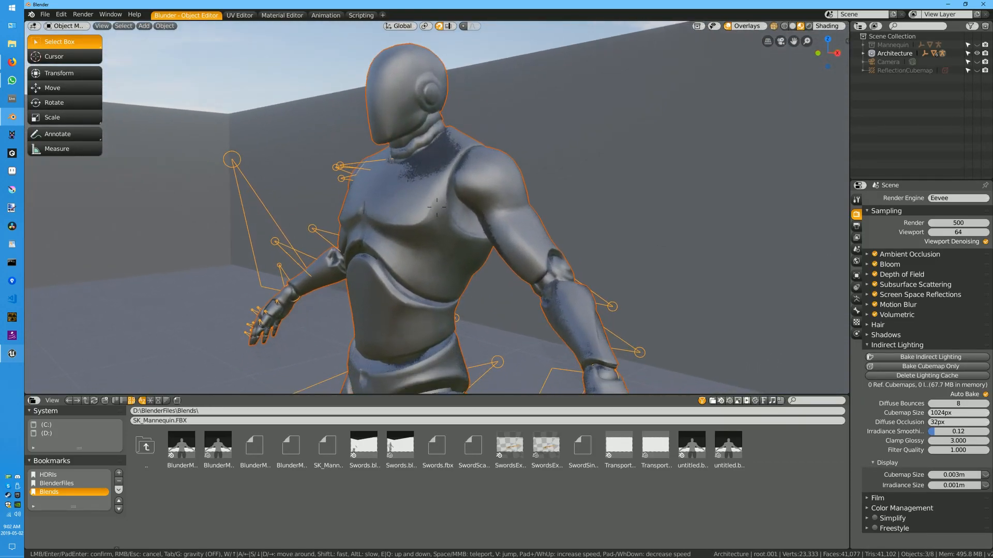
key(s)
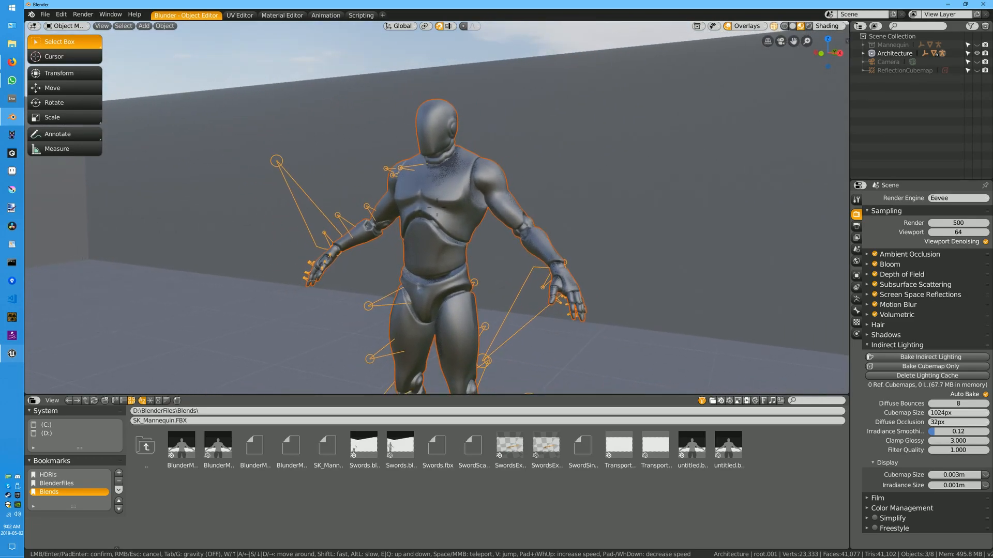
key(w)
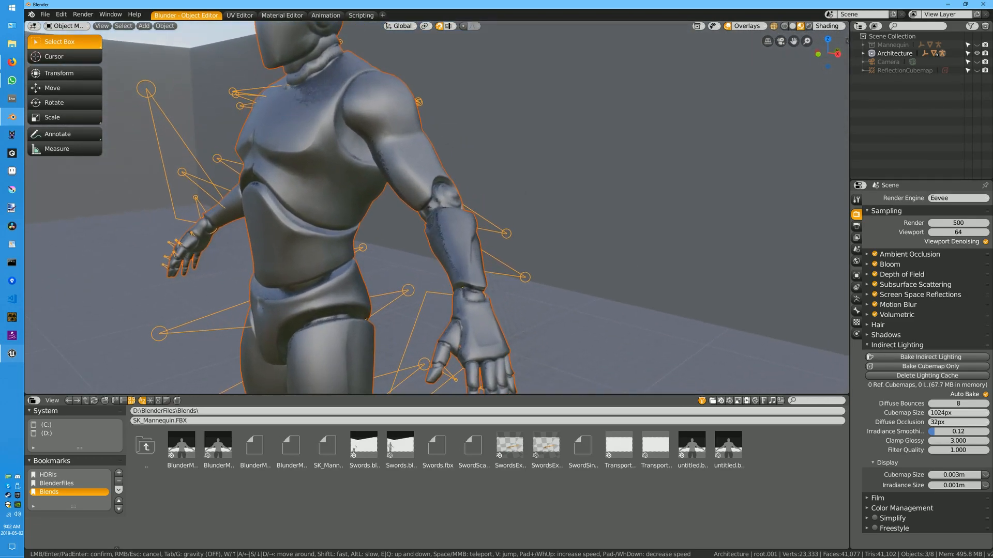
key(w)
key(d)
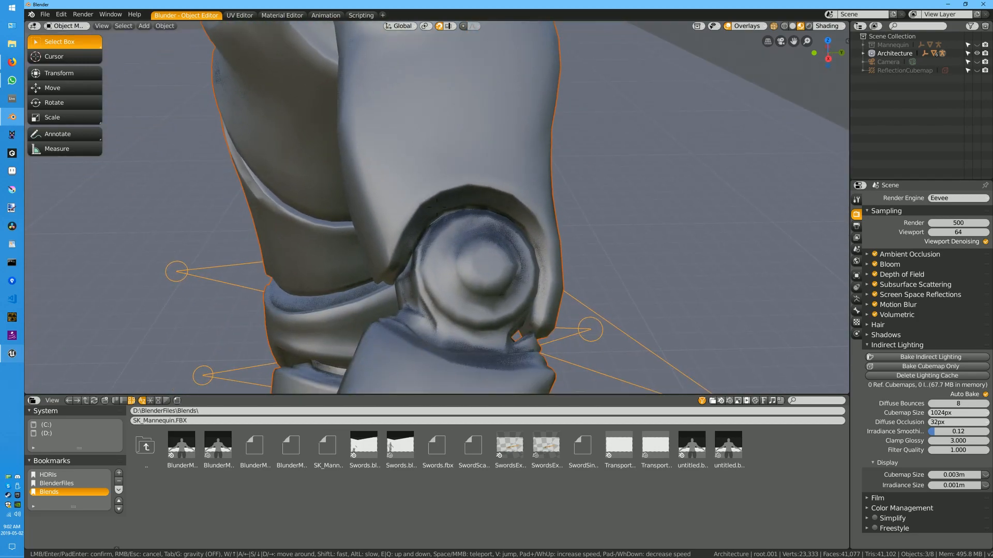
key(s)
key(w)
key(s)
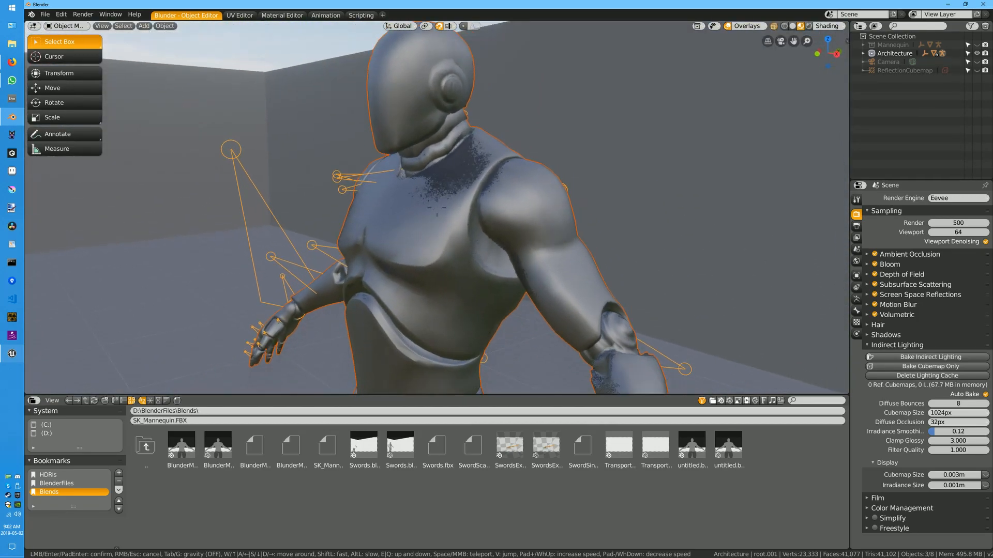
key(s)
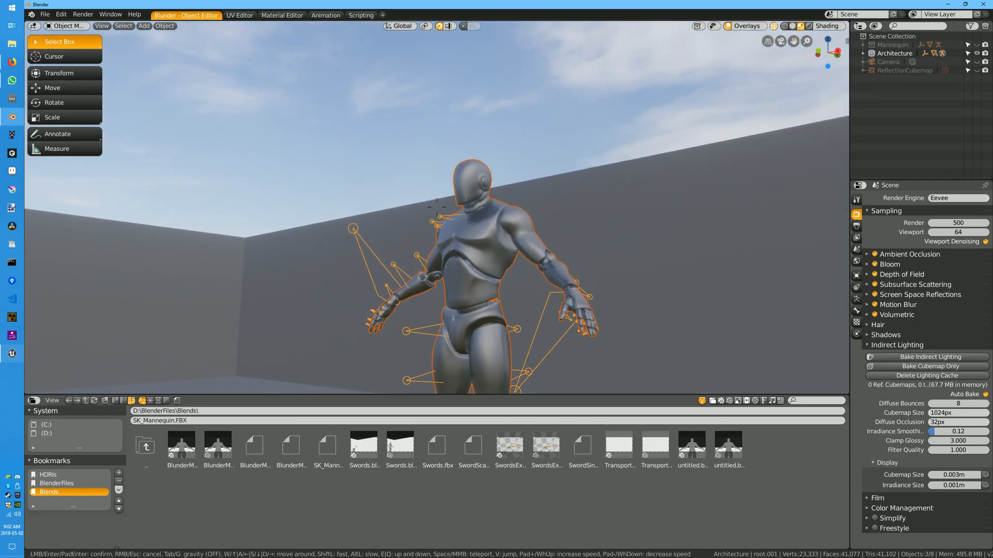
click(437, 207)
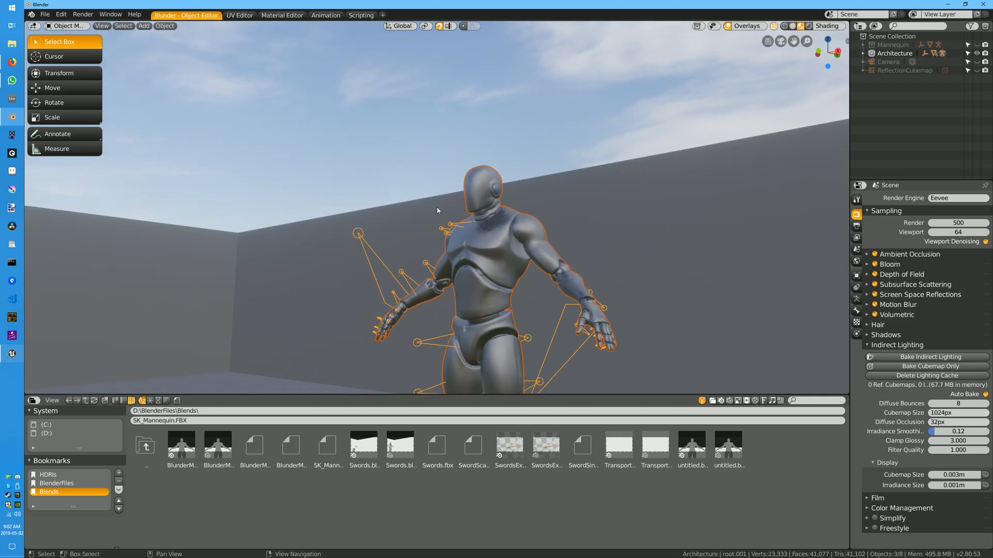
Move SK_Mannequin.002, SK_Mannequin.003 and root.001 out of the Architecture collection into the Scene Collection
click(863, 55)
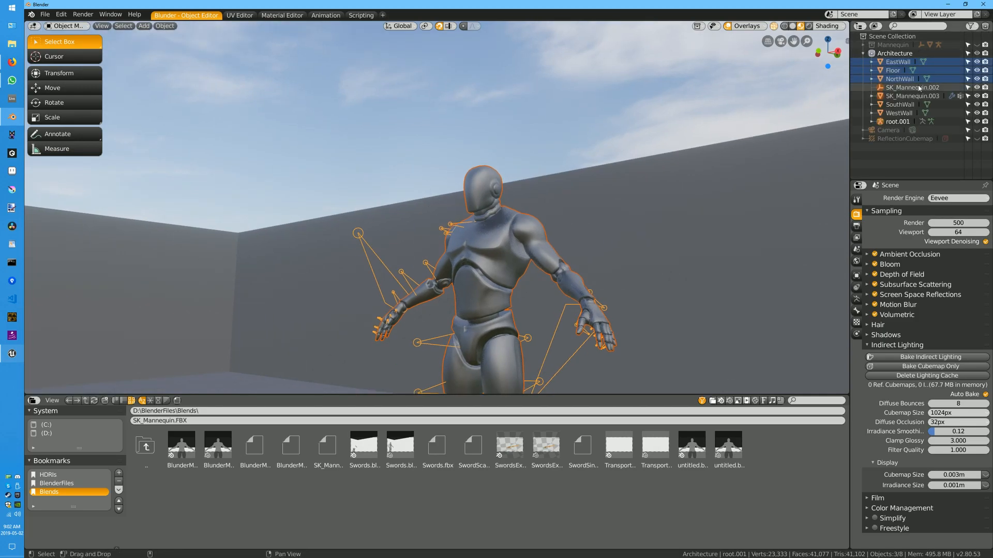
click(904, 88)
ctrl+click(902, 96)
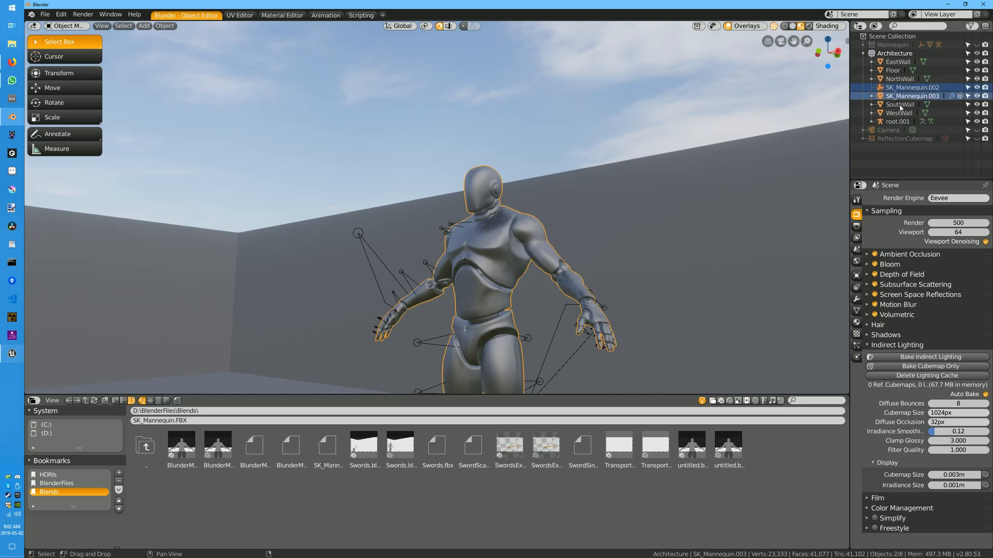
ctrl+click(889, 122)
drag(884, 89, 875, 37)
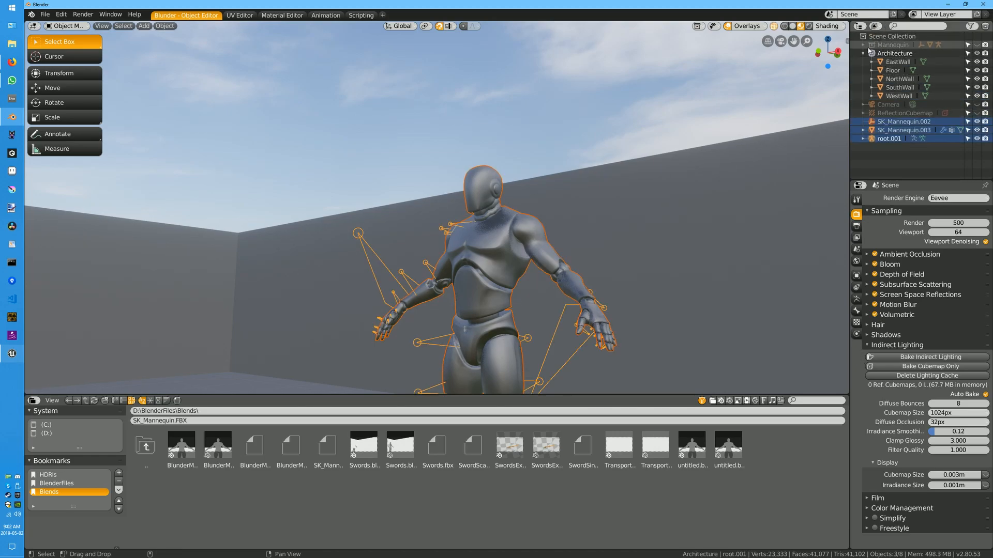
click(863, 53)
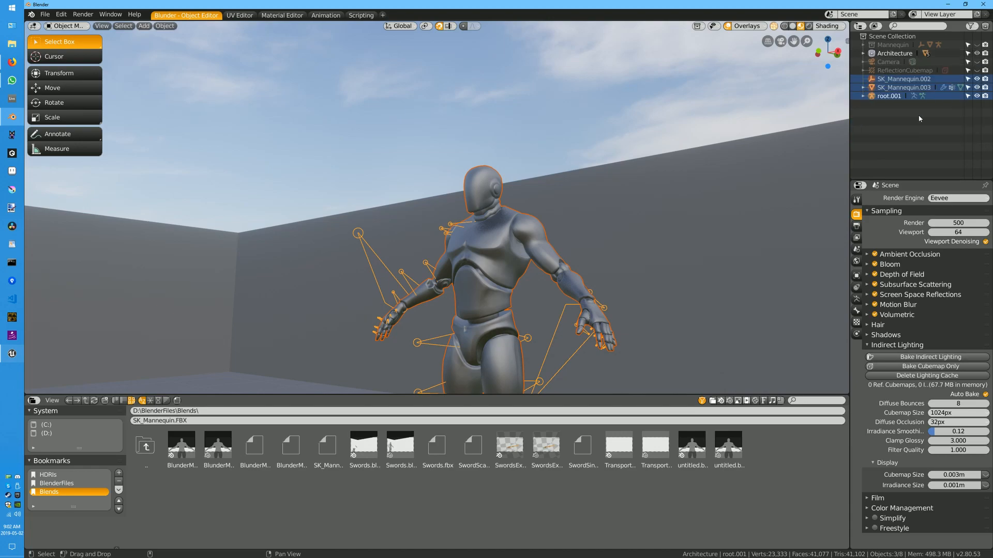
Add a new collection to the scene and name it NewMannequin
click(985, 25)
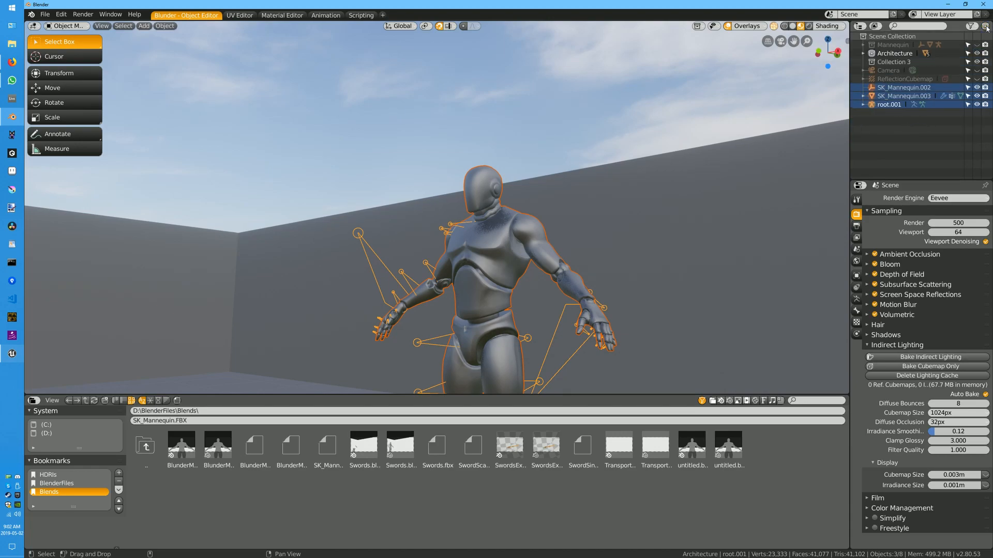
double_click(882, 62)
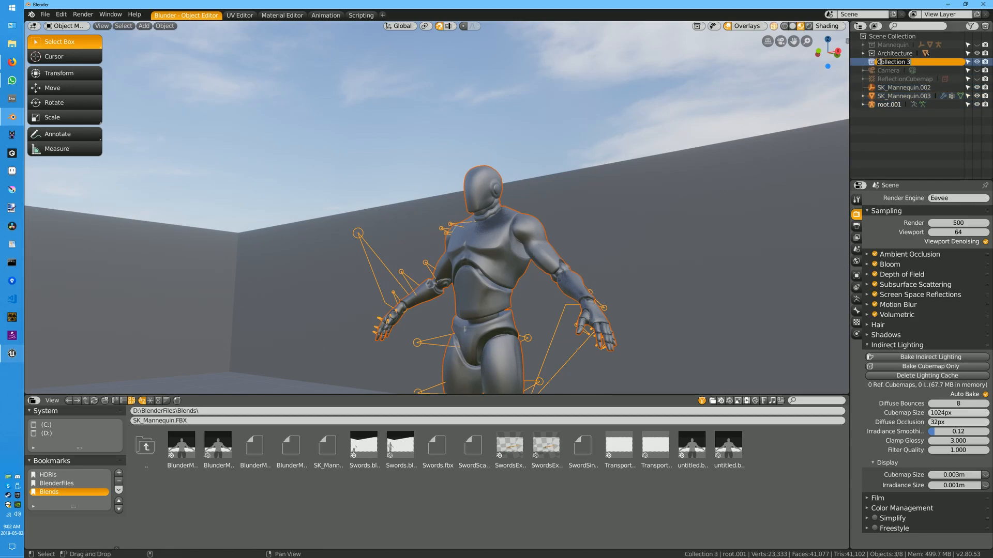
text(NewMannequin)
key(Return)
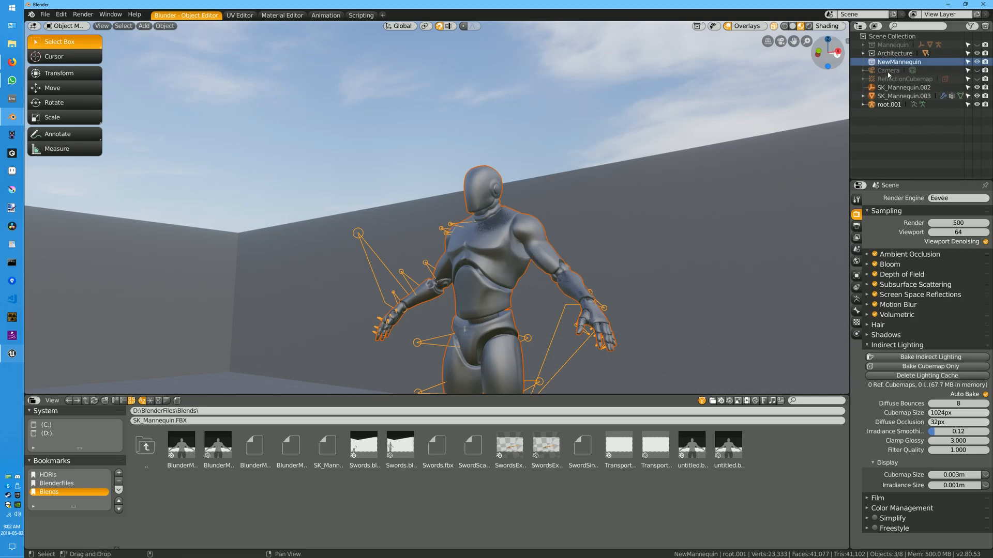
Move SK_Mannequin.002, SK_Mannequin.003 and root.001 into the NewMannequin collection
click(897, 88)
shift+click(889, 97)
shift+click(885, 104)
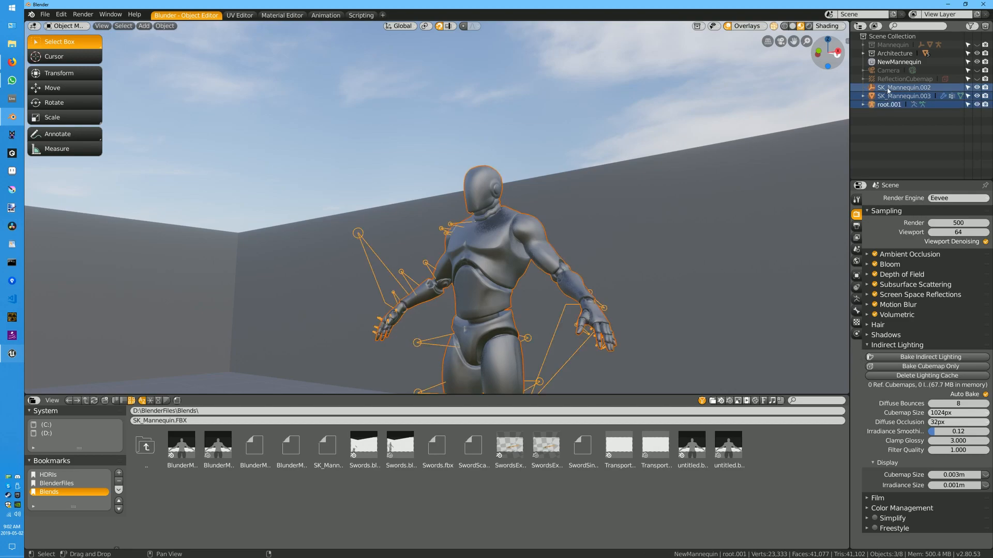
drag(886, 90, 884, 63)
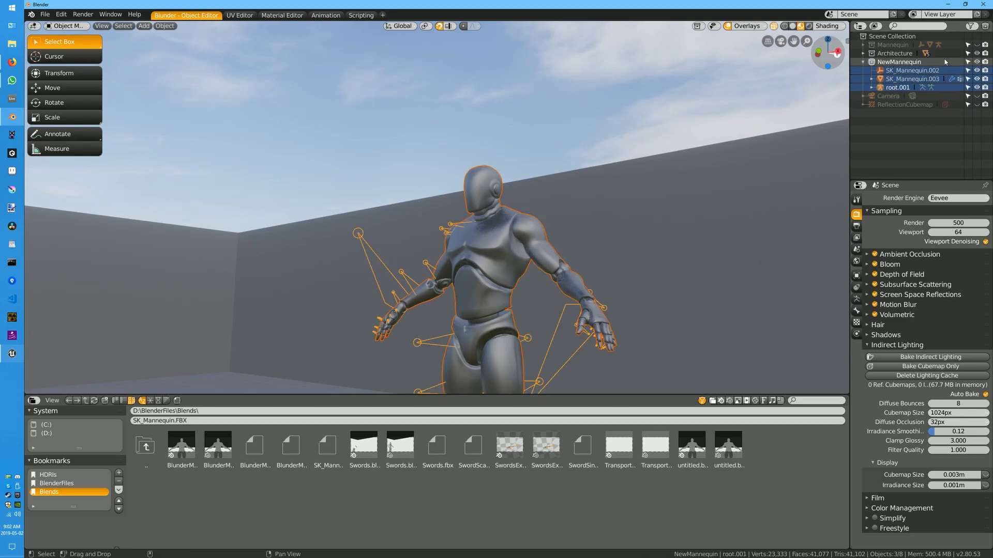
Hide the root.001 armature and the SK_Mannequin.002 empty so only the mannequin mesh is displayed
click(976, 87)
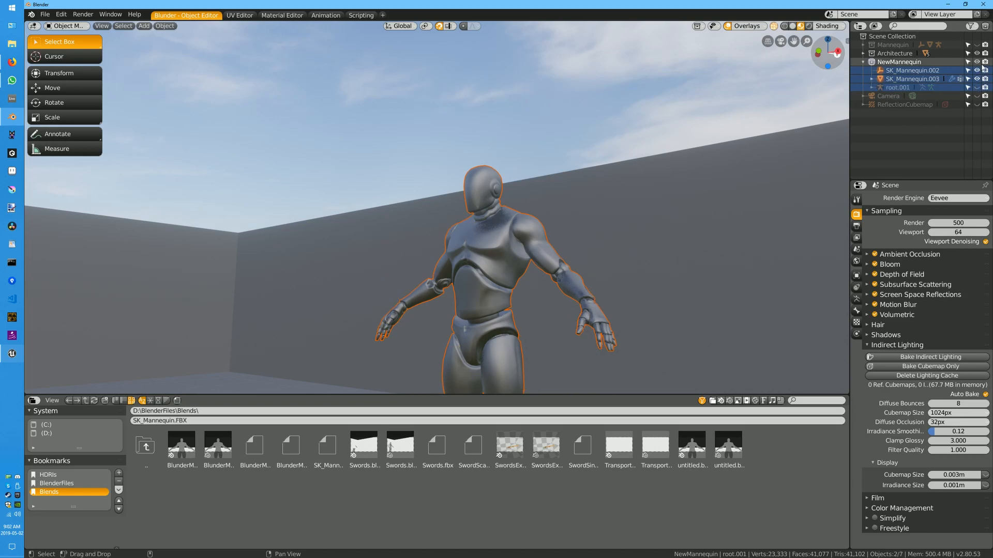
click(976, 70)
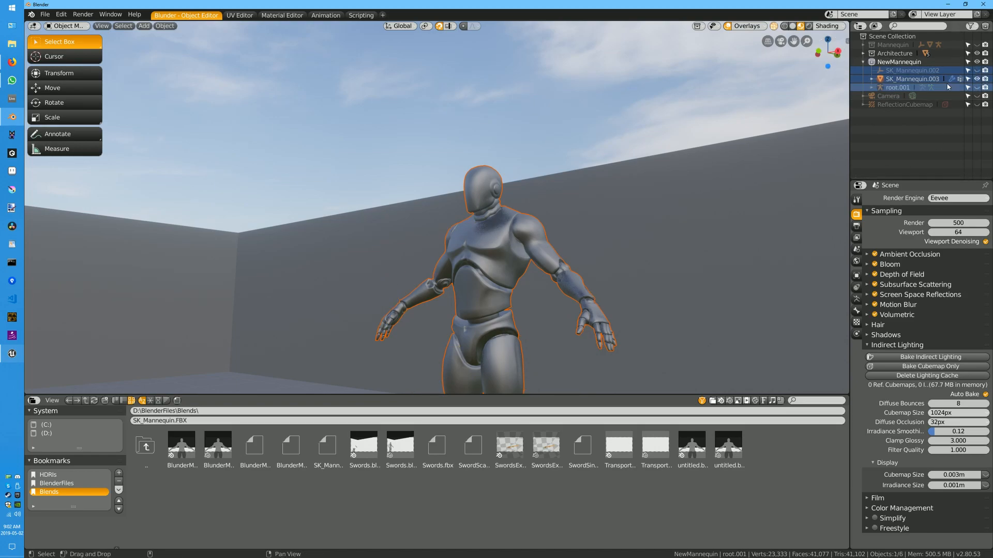
key(shift+grave)
key(w)
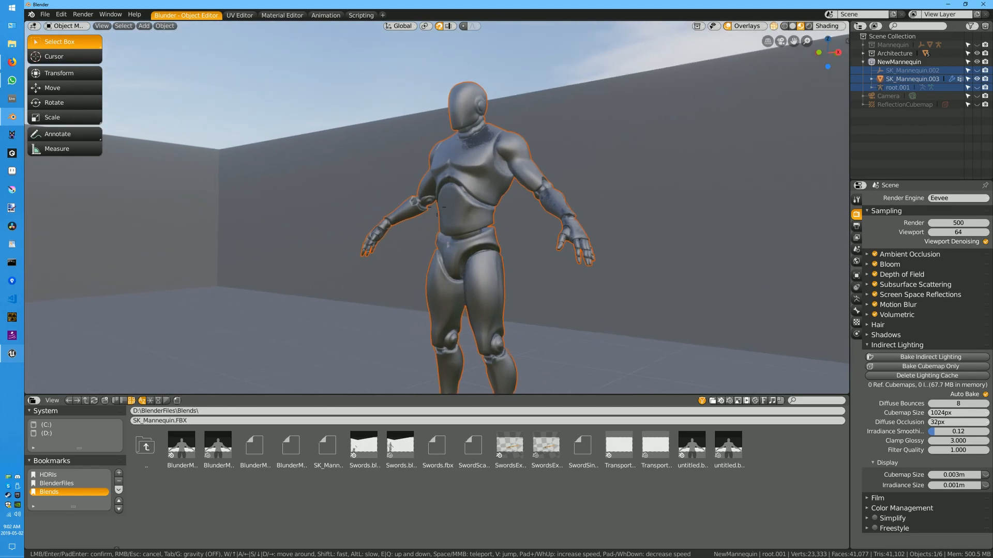
key(s)
key(e)
click(434, 211)
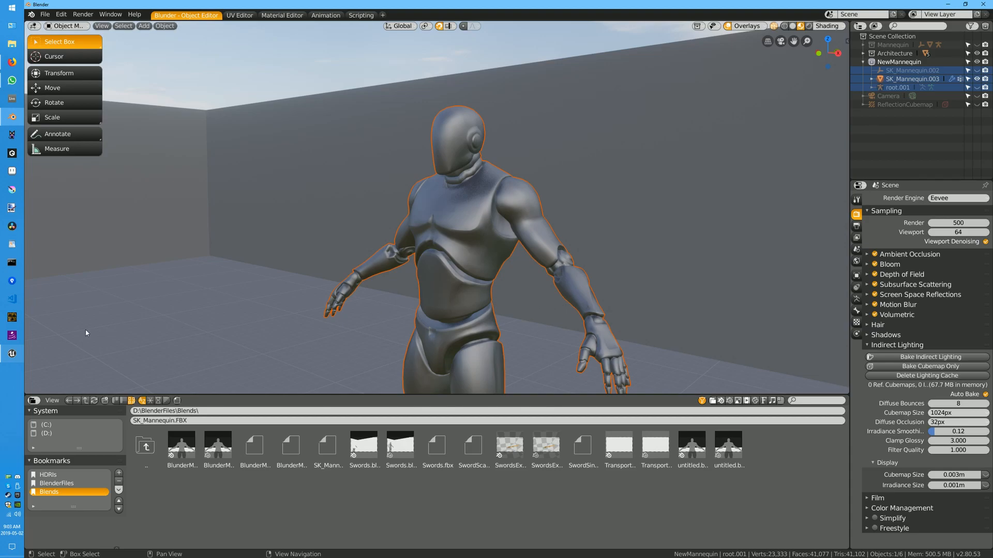
Switch to Unreal Editor and lower the level viewport's camera speed to 2
click(13, 354)
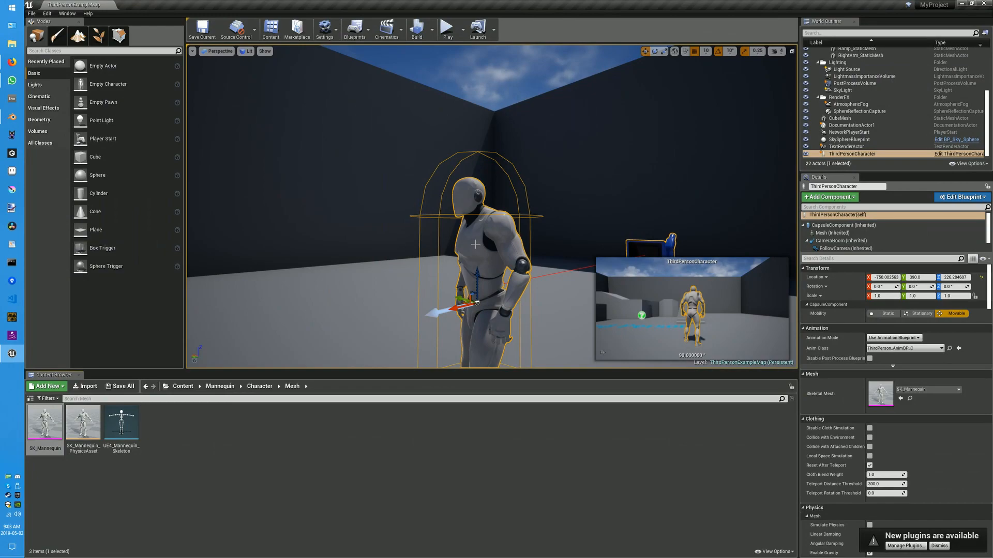
right_drag(570, 204, 575, 226)
key(w)
key(s)
key(w)
click(776, 51)
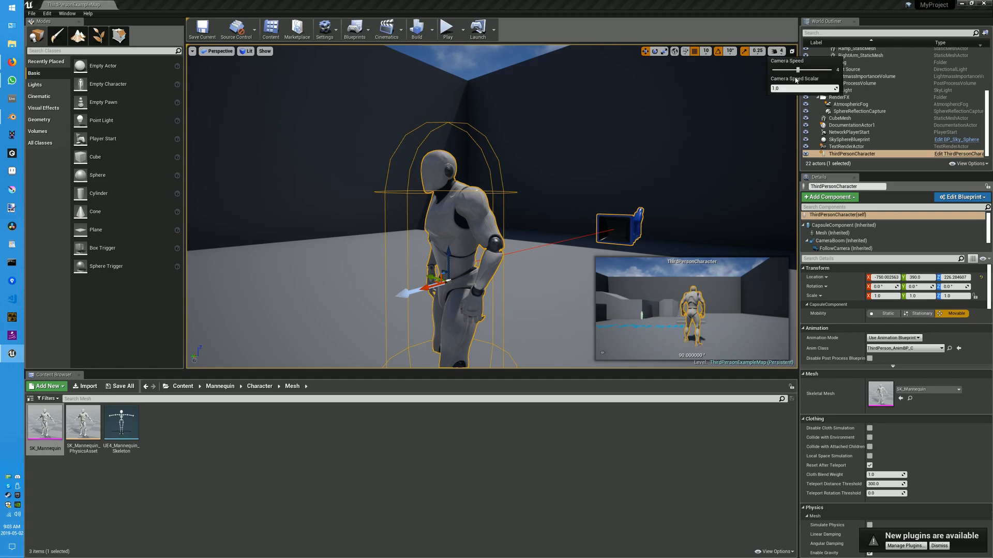
drag(797, 71, 781, 71)
click(641, 122)
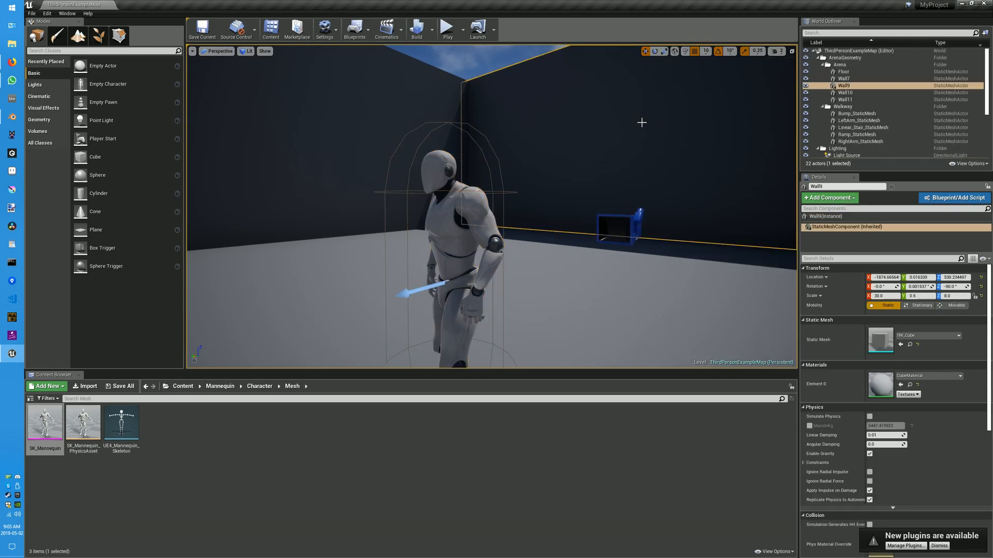
Select the ThirdPersonCharacter in the level again, framing its head and torso up close
key(w)
right_drag(549, 162, 550, 162)
key(s)
click(527, 256)
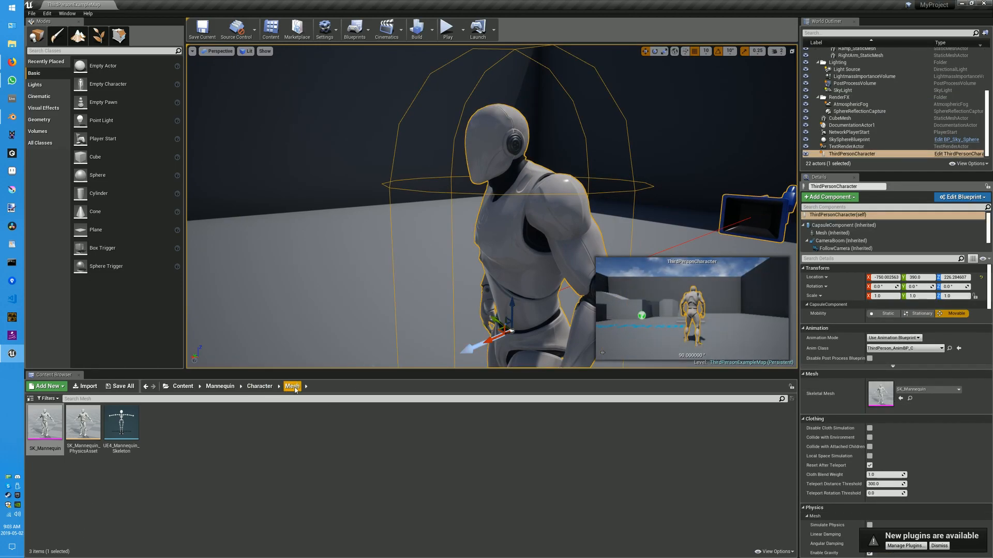
Open the M_UE4Man_Body material from the Mannequin character's Materials folder
click(260, 386)
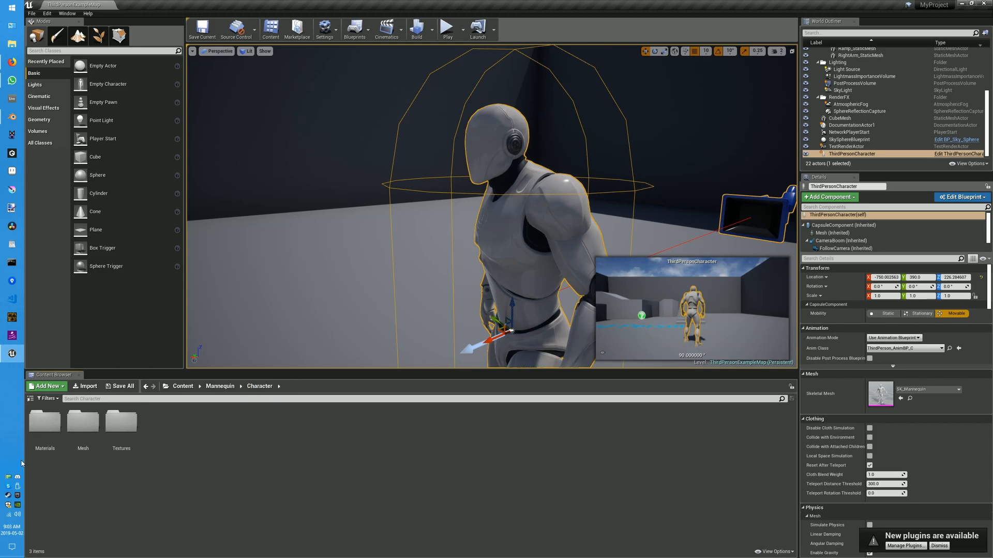
double_click(45, 423)
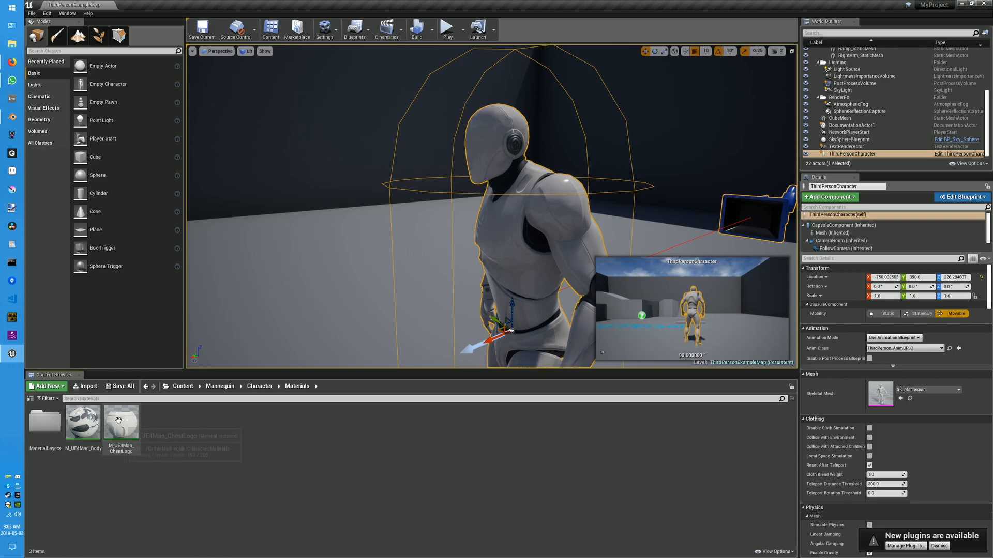
double_click(81, 432)
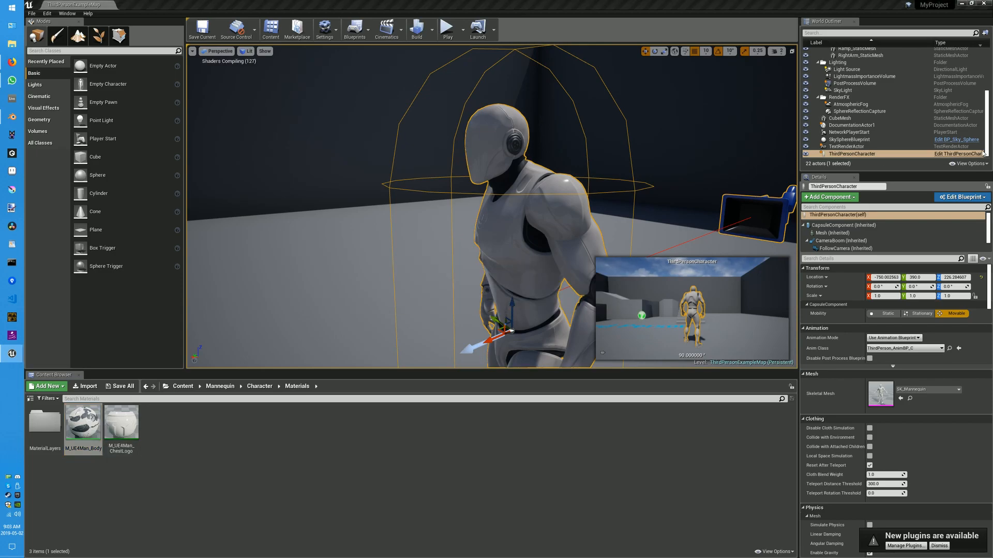
Move the M_UE4Man_Body output node close to the MatLayerBlend_NormalBlend node and maximize the material editor
drag(864, 102, 528, 73)
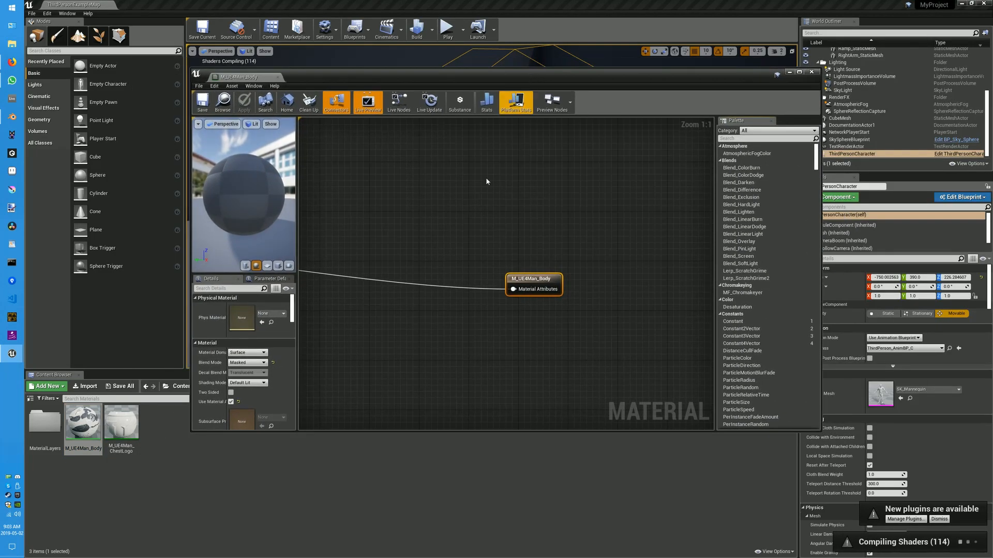
scroll(434, 206, down, 7)
scroll(413, 223, down, 1)
right_drag(404, 204, 533, 242)
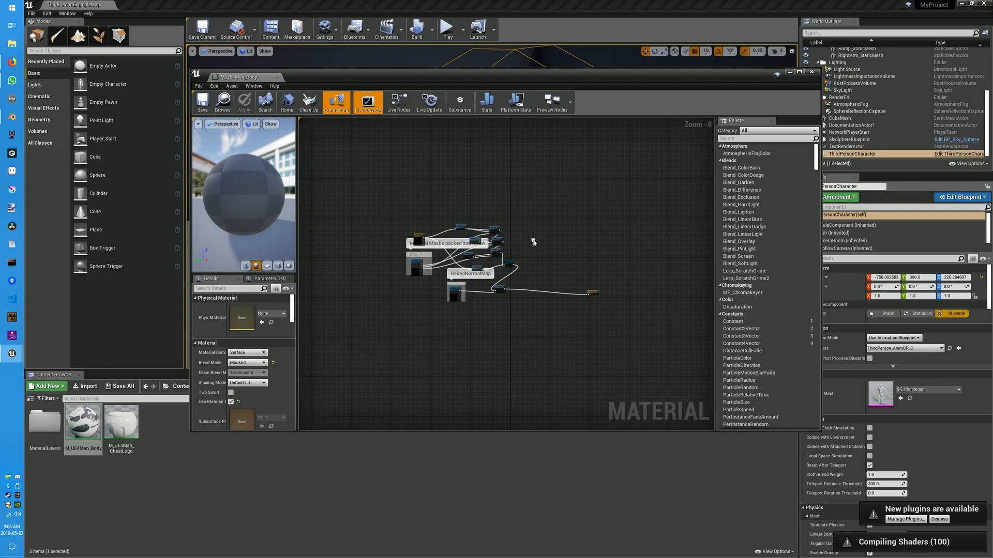
drag(595, 292, 519, 290)
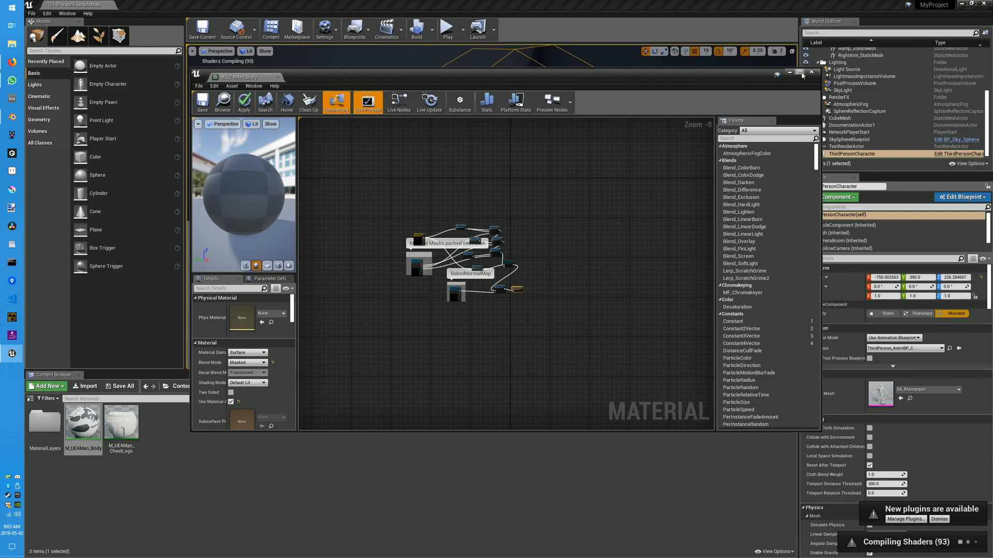
click(799, 72)
key(Home)
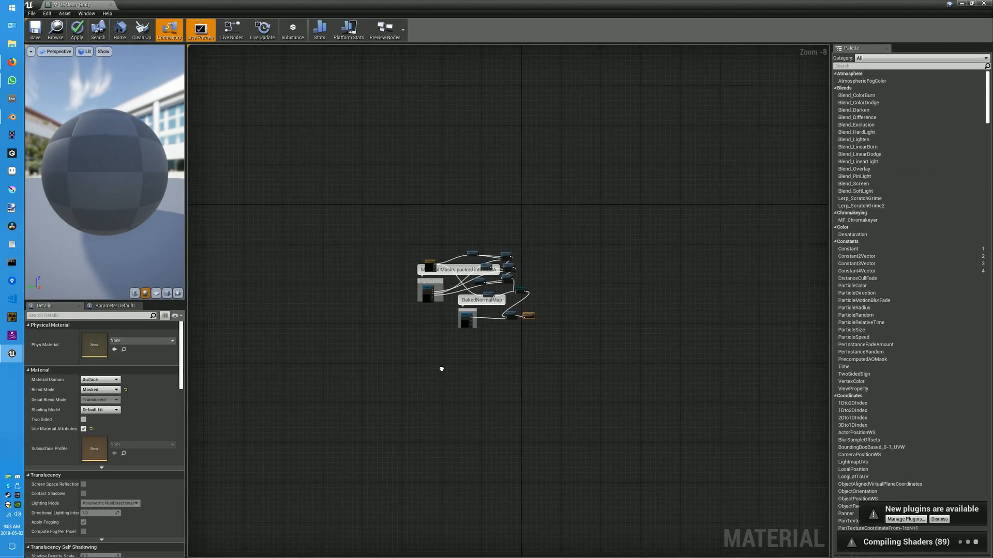
right_drag(415, 263, 403, 312)
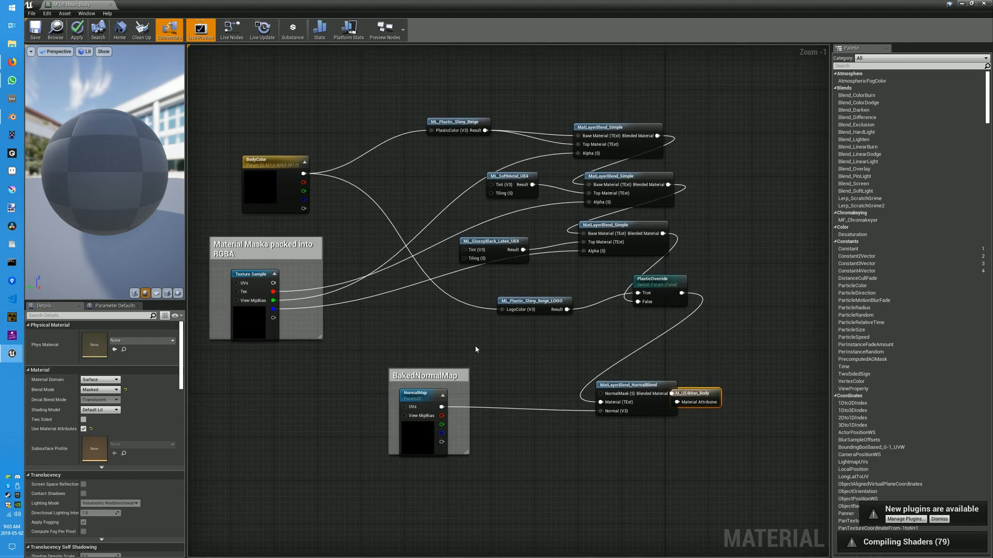
Inspect the BodyColor parameter, the ML_Plastic_Shiny_Beige and ML_Plastic_Shiny_Beige_LOGO layers, and the Texture Sample inside the material masks comment
click(273, 160)
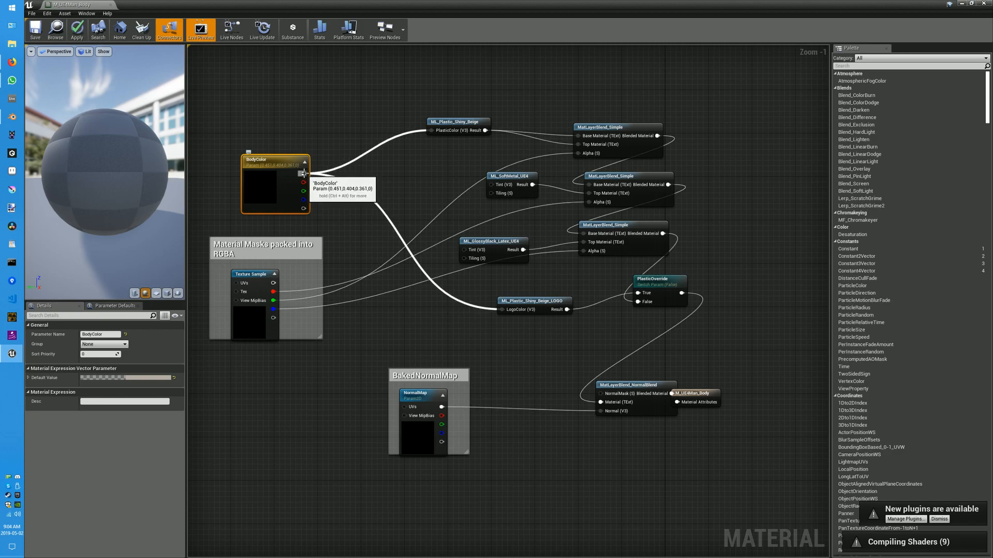
click(454, 122)
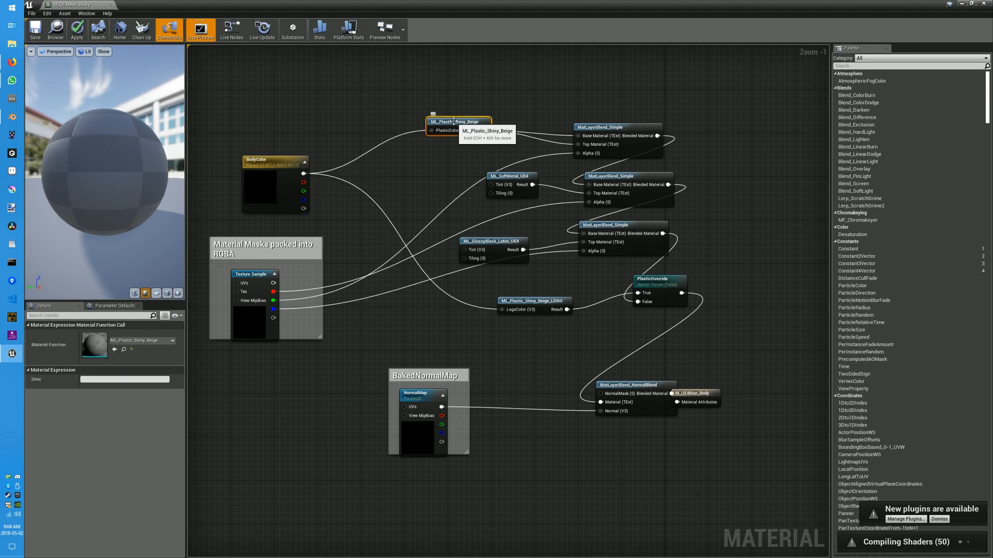
click(542, 301)
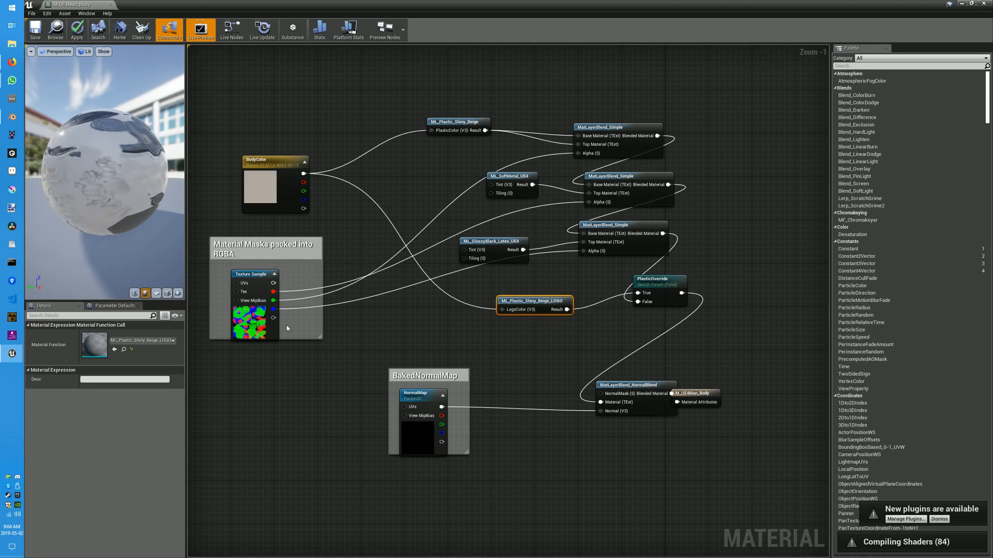
drag(290, 338, 293, 343)
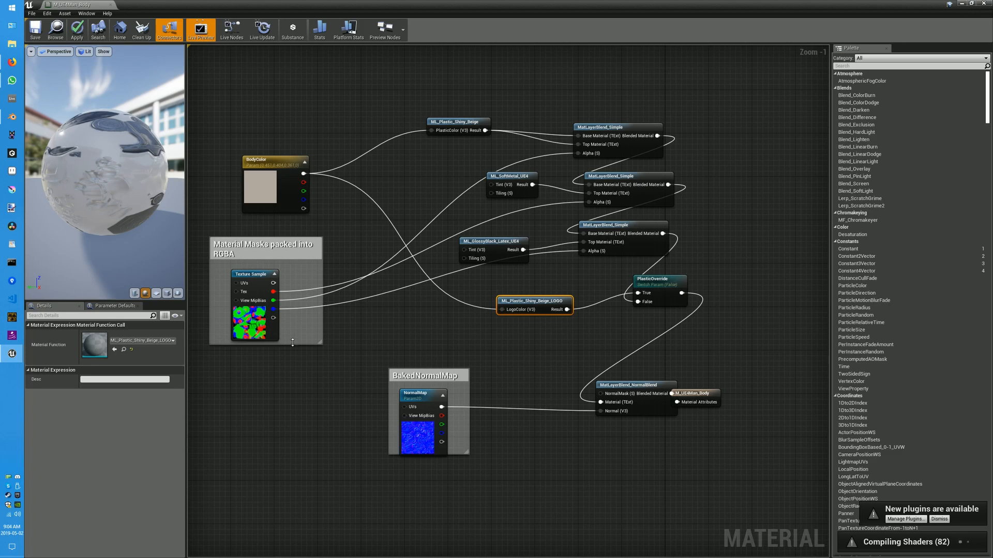
click(260, 274)
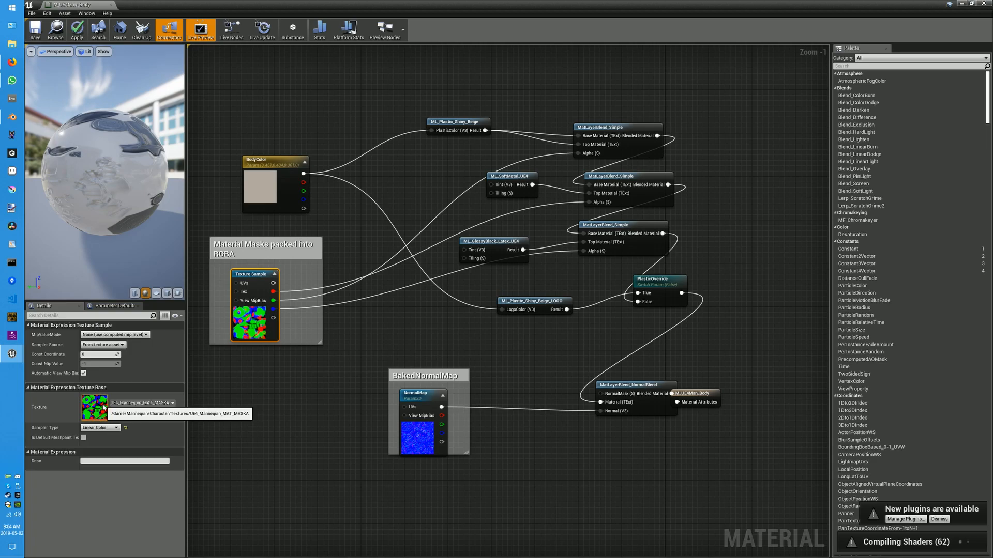
Restore the material editor to a floating window and move it aside briefly to compare the material with the mannequin
click(971, 3)
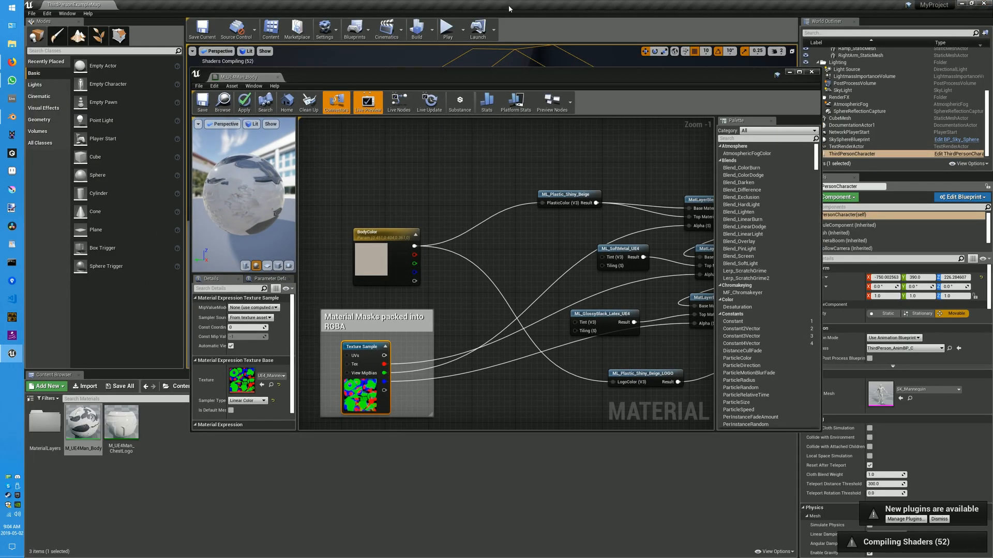
drag(517, 76, 992, 117)
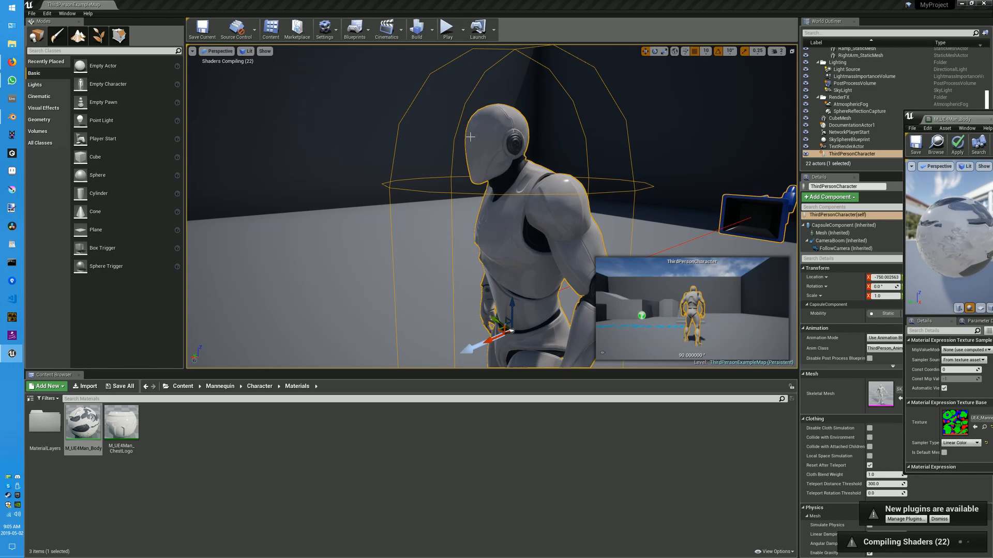
drag(992, 116, 492, 76)
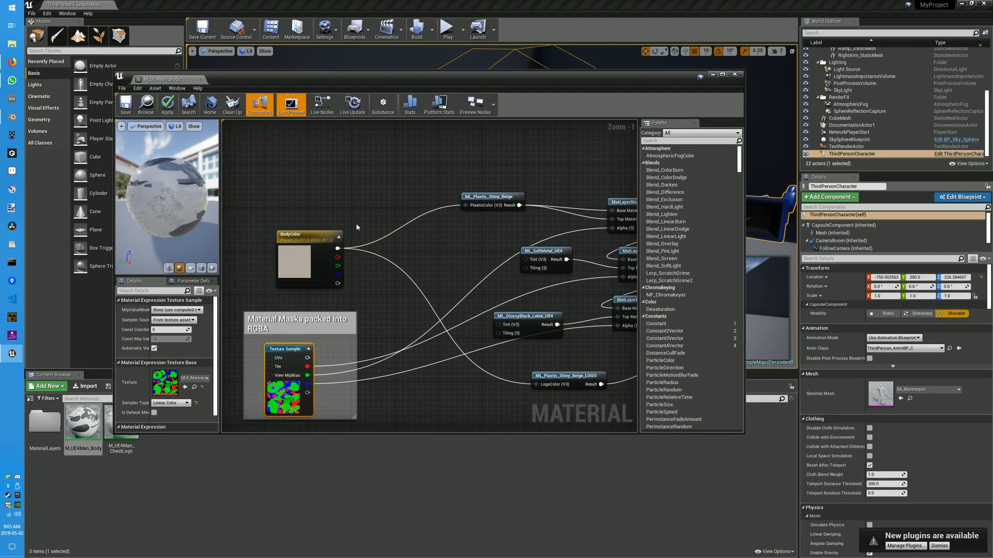
Trace the mask channels through the SoftMetal, GlossyBlack_Latex and Plastic_Shiny_Beige layers into the blend nodes, PlasticOverride and the baked normal map
right_drag(399, 314, 465, 202)
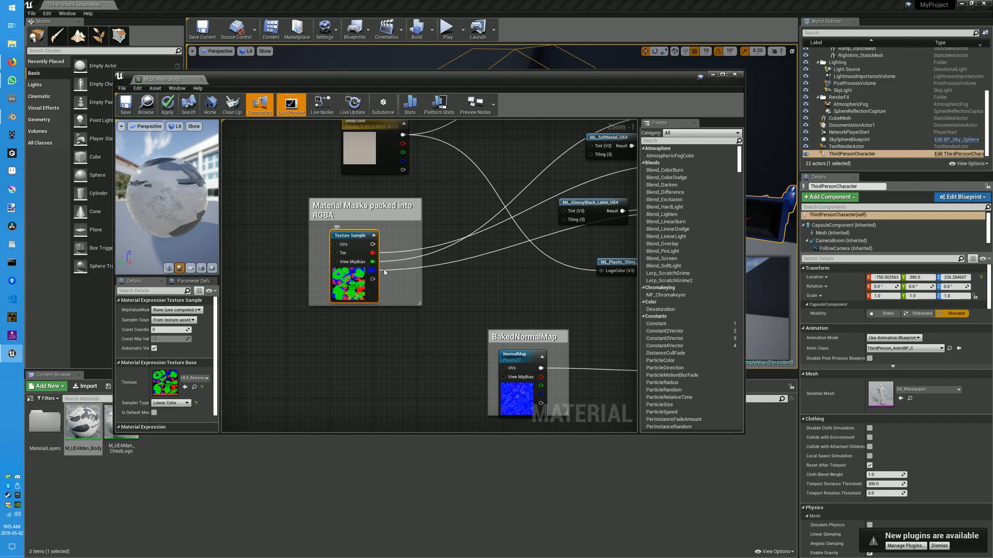
right_drag(460, 269, 414, 301)
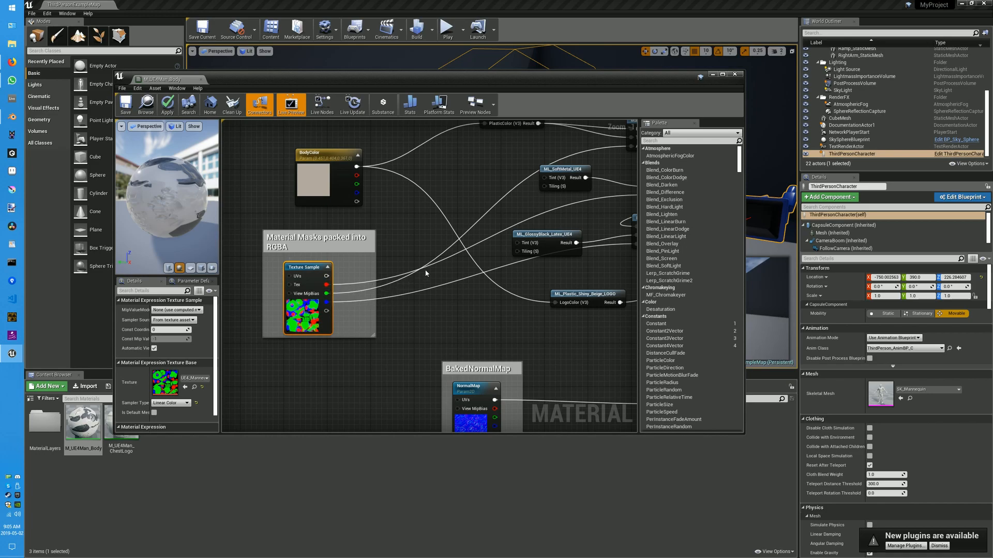
right_drag(584, 204, 436, 226)
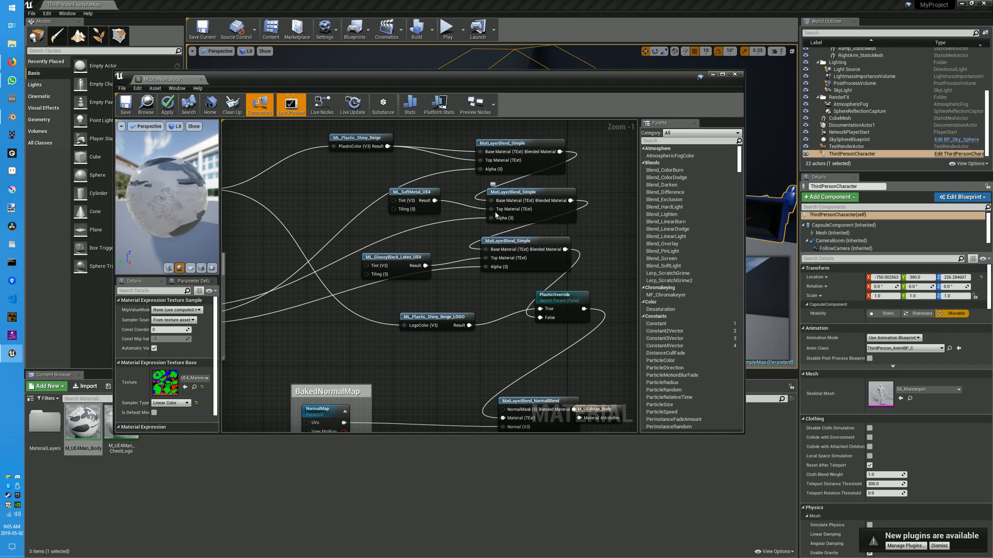
click(411, 194)
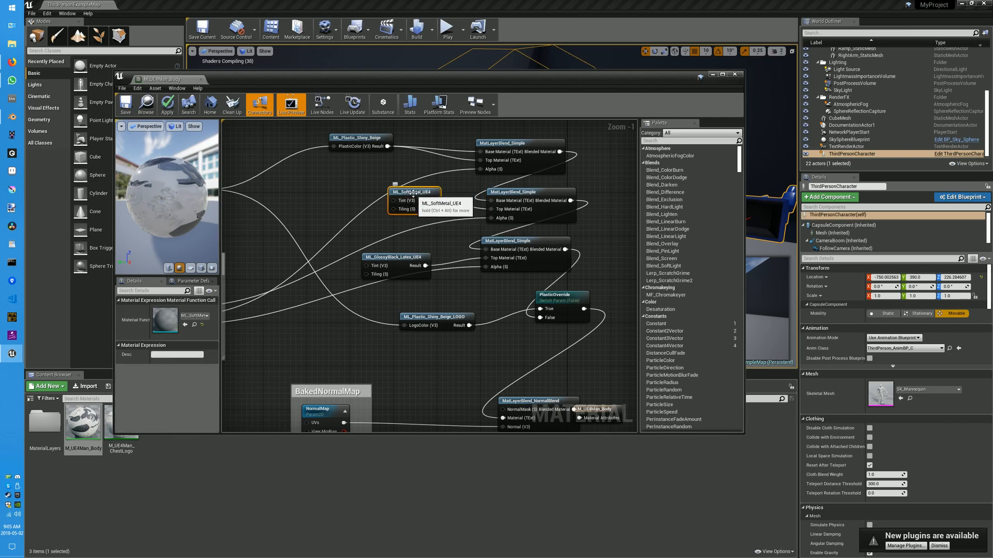
right_drag(328, 205, 445, 166)
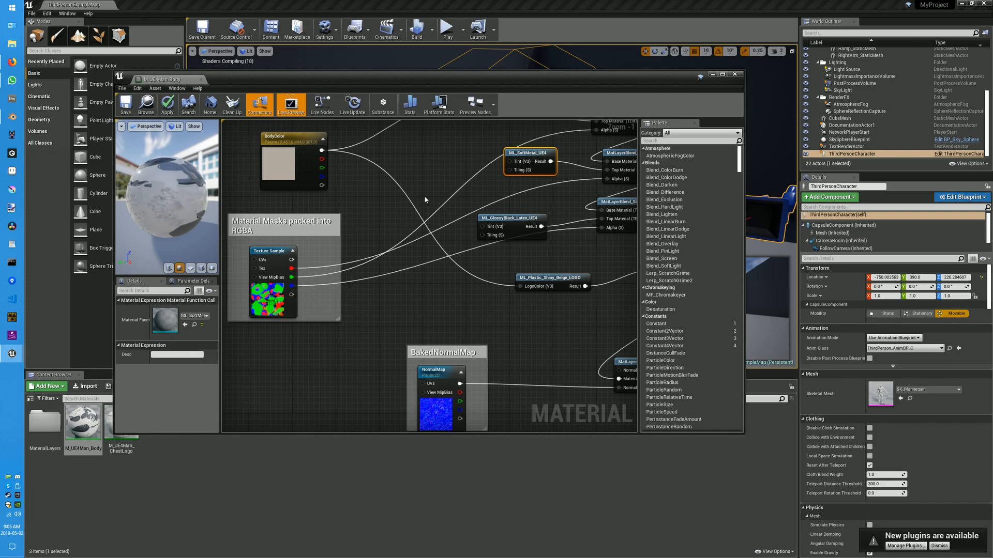
right_drag(488, 196, 369, 290)
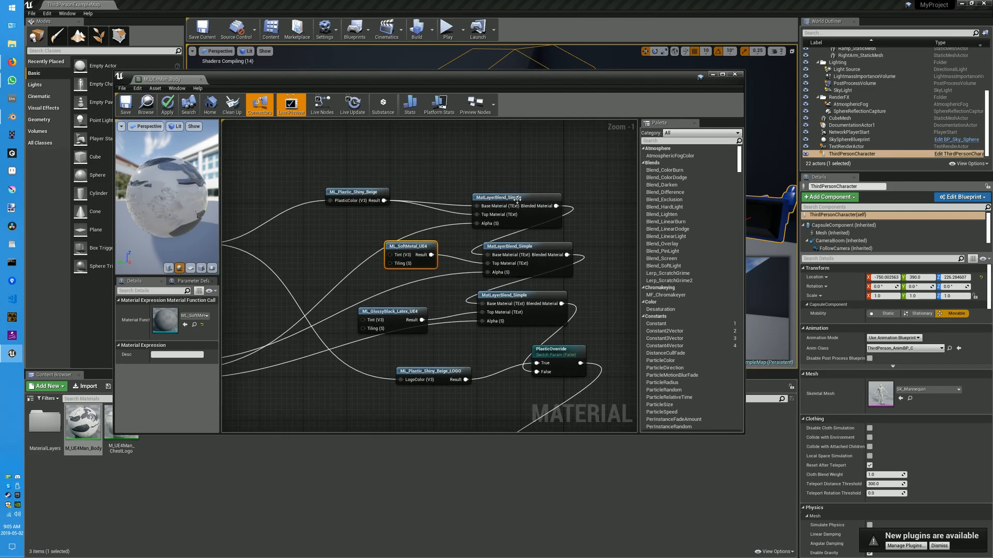
click(356, 191)
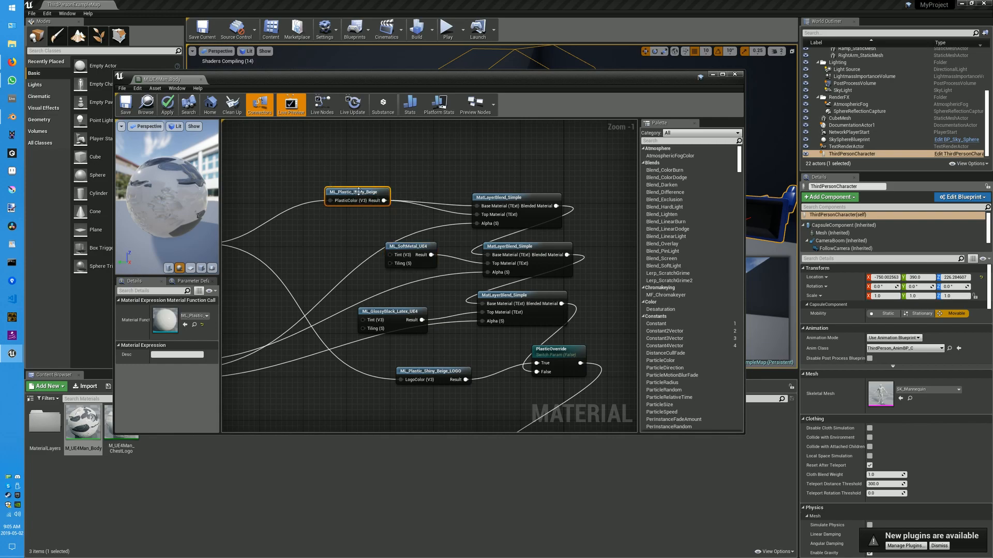
right_drag(331, 276, 545, 177)
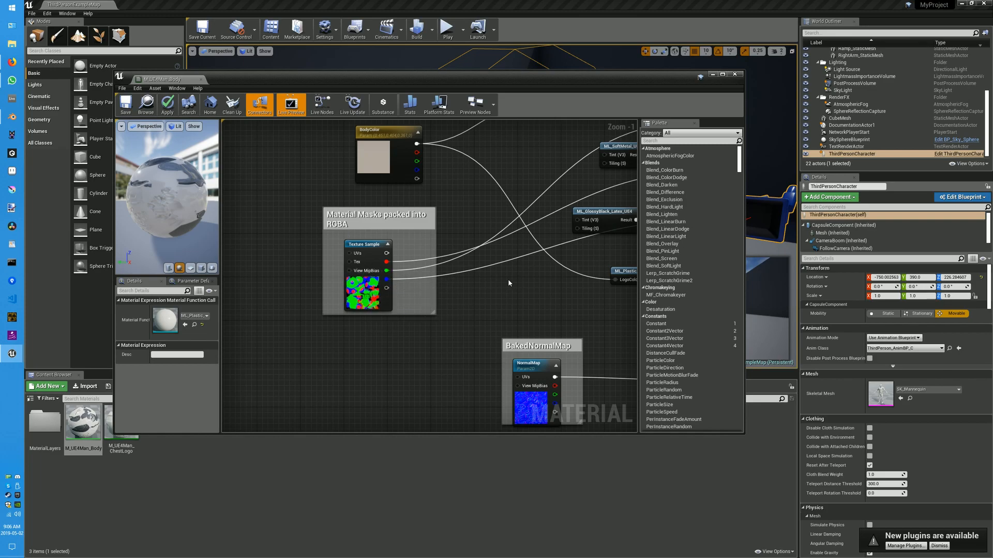
right_drag(508, 278, 324, 284)
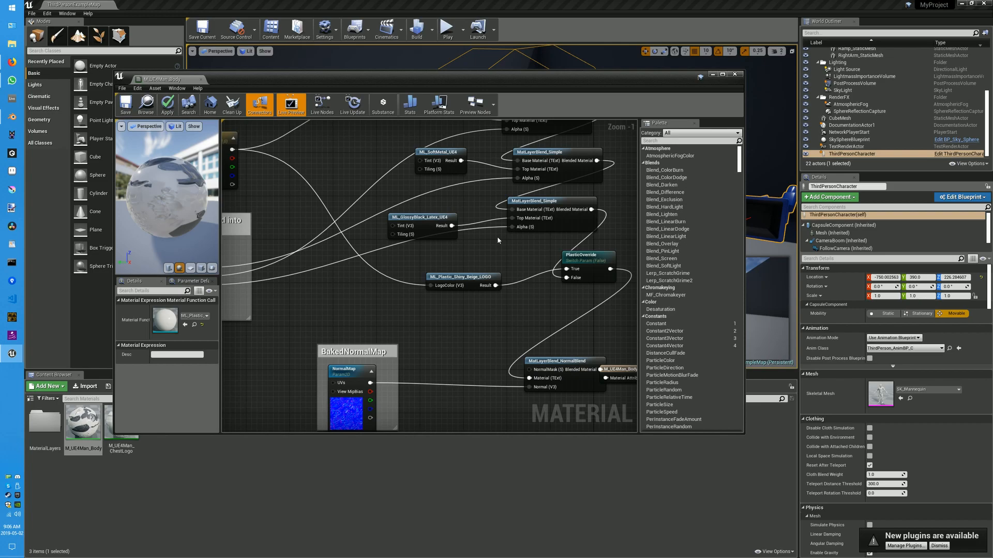
right_drag(497, 237, 566, 265)
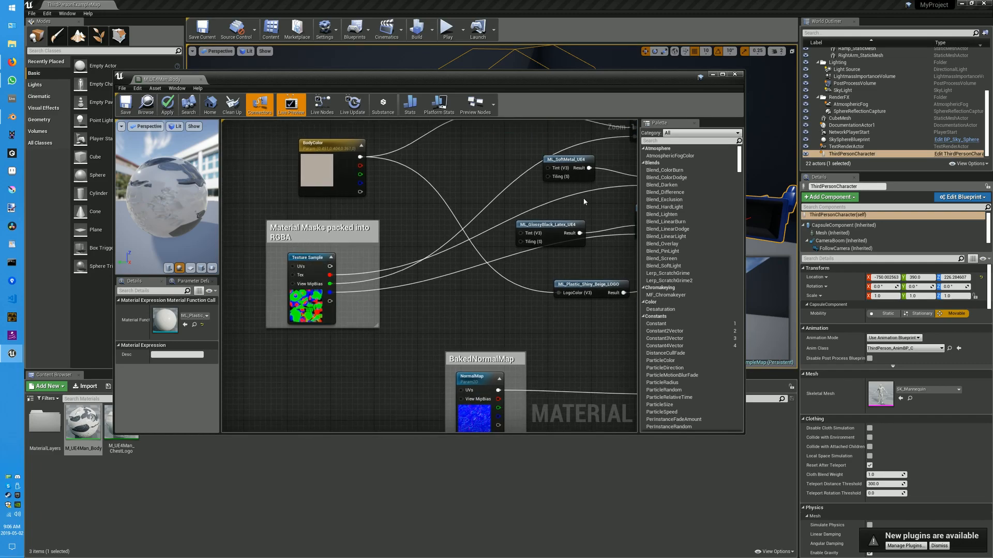
right_drag(563, 206, 447, 120)
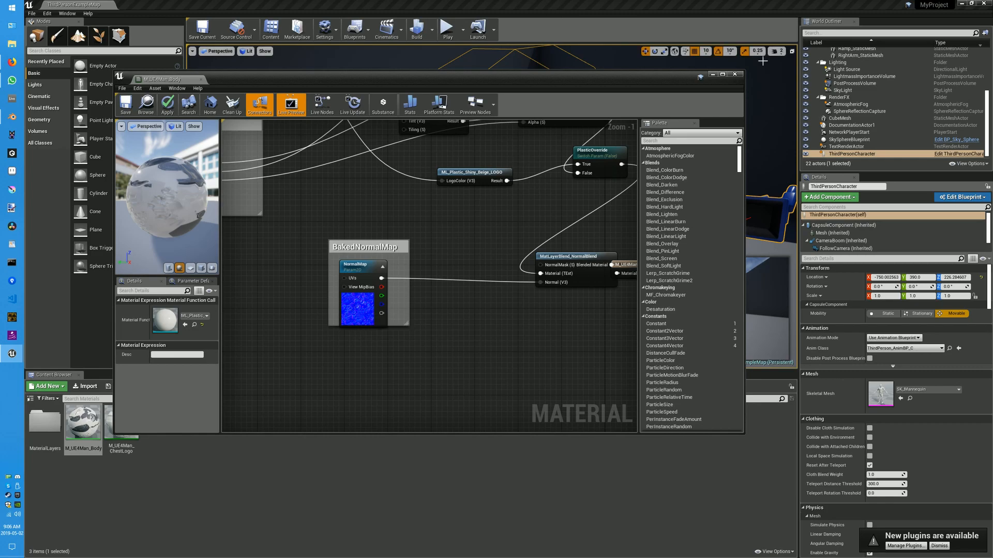
Check the mannequin behind the material editor, then separate the MatLayerBlend_NormalBlend node from the M_UE4Man_Body output node it overlaps
drag(667, 79, 713, 289)
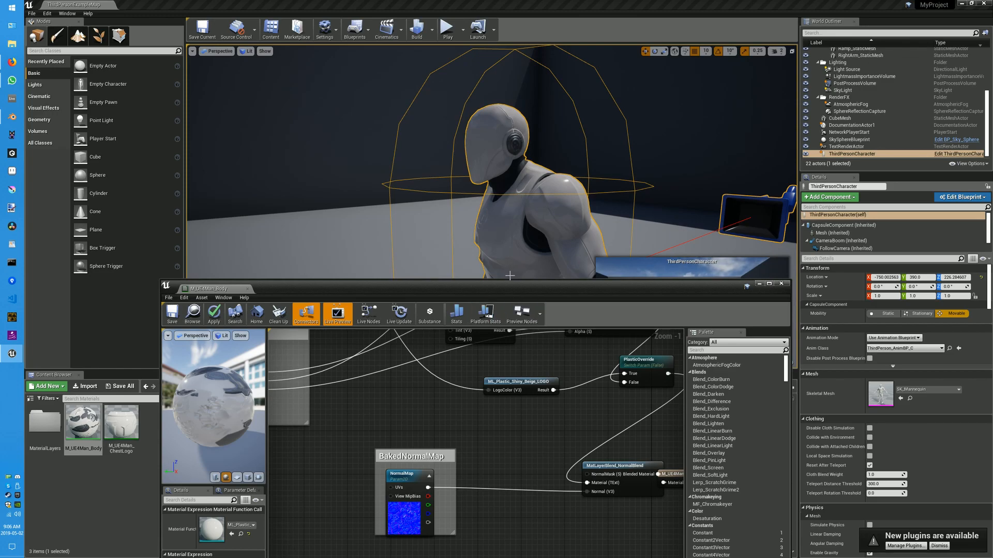
drag(508, 288, 473, 40)
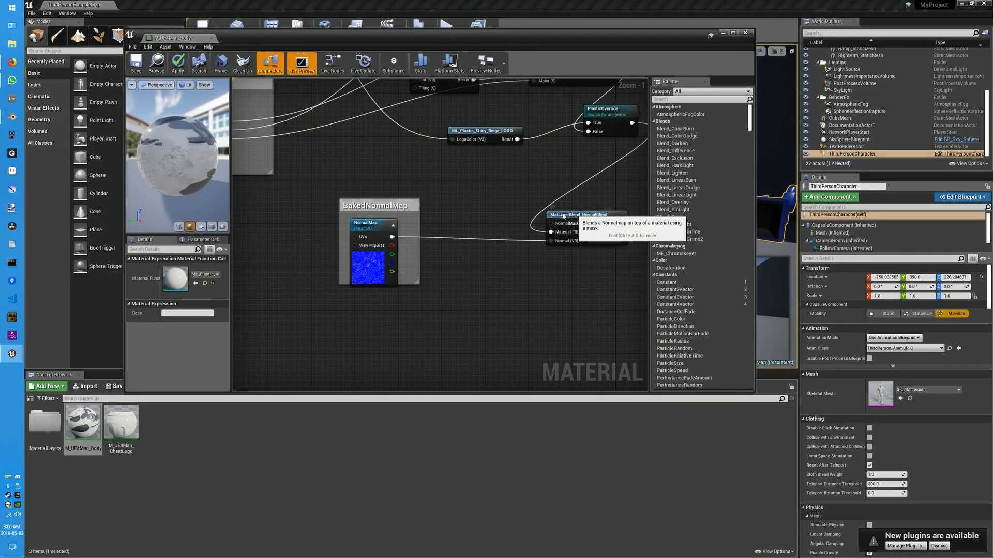
drag(559, 230, 525, 233)
right_drag(535, 297, 481, 295)
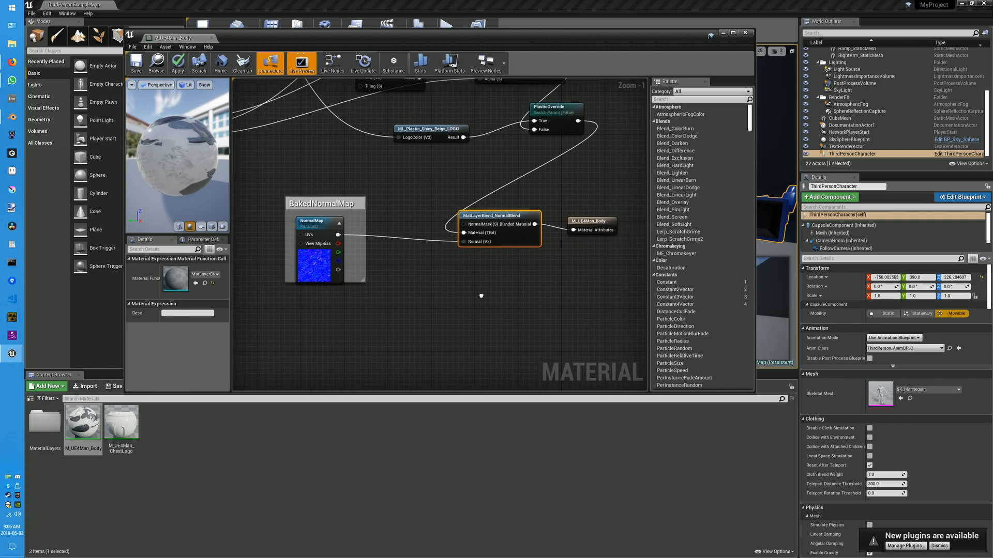
scroll(530, 288, down, 4)
right_drag(416, 162, 361, 154)
scroll(395, 202, up, 4)
scroll(395, 206, down, 1)
scroll(362, 155, down, 1)
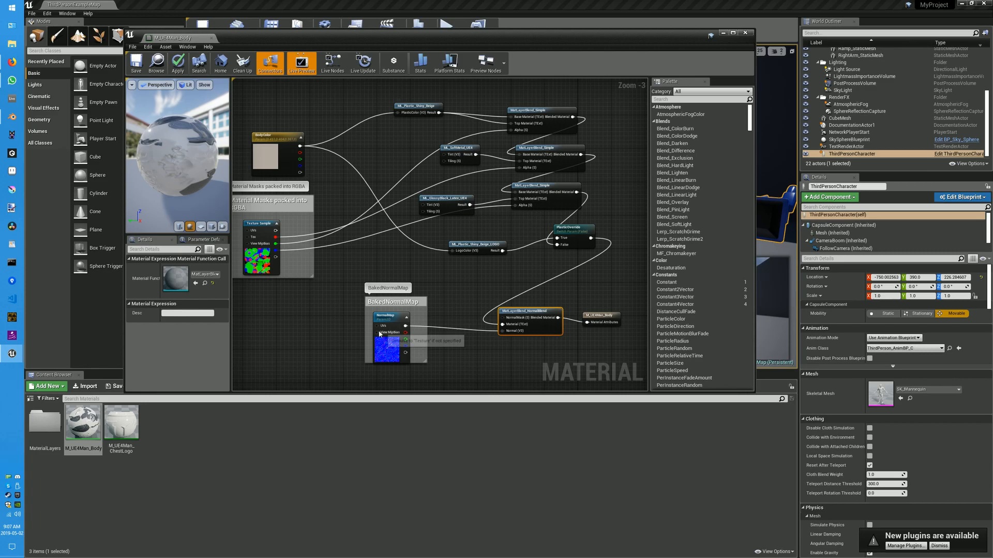
Open the MaterialLayers folder in the Content Browser and review its aluminum and blue rubber textures
click(122, 508)
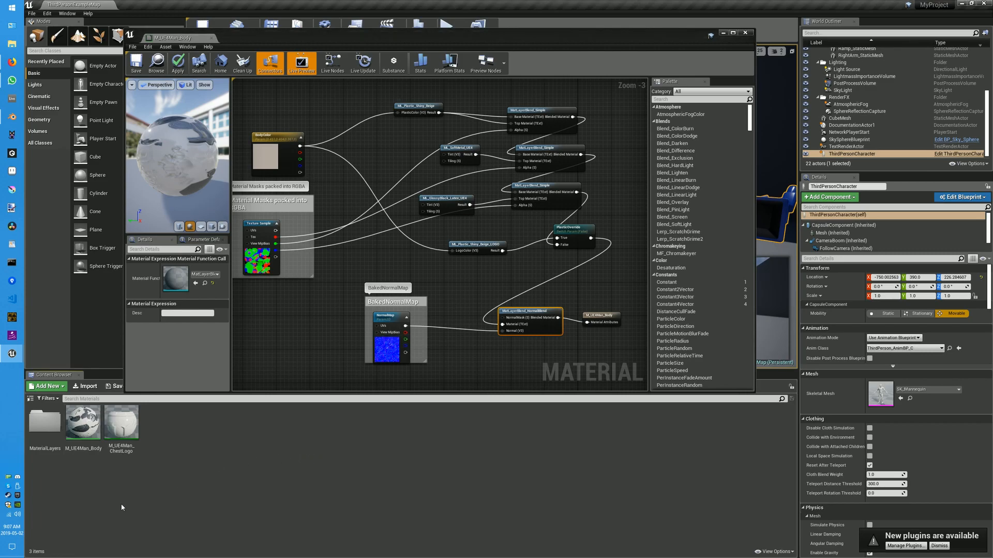
double_click(42, 425)
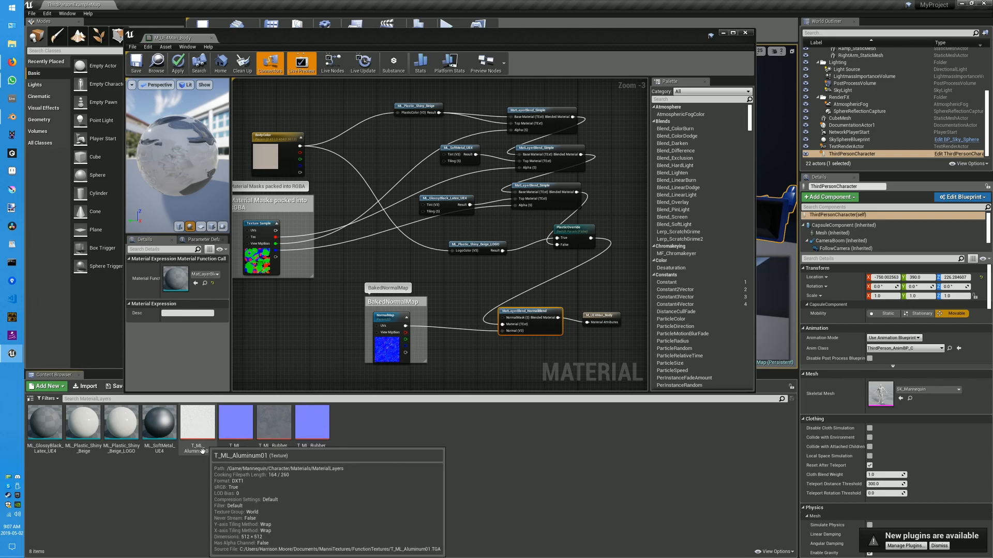
mouse_move(241, 432)
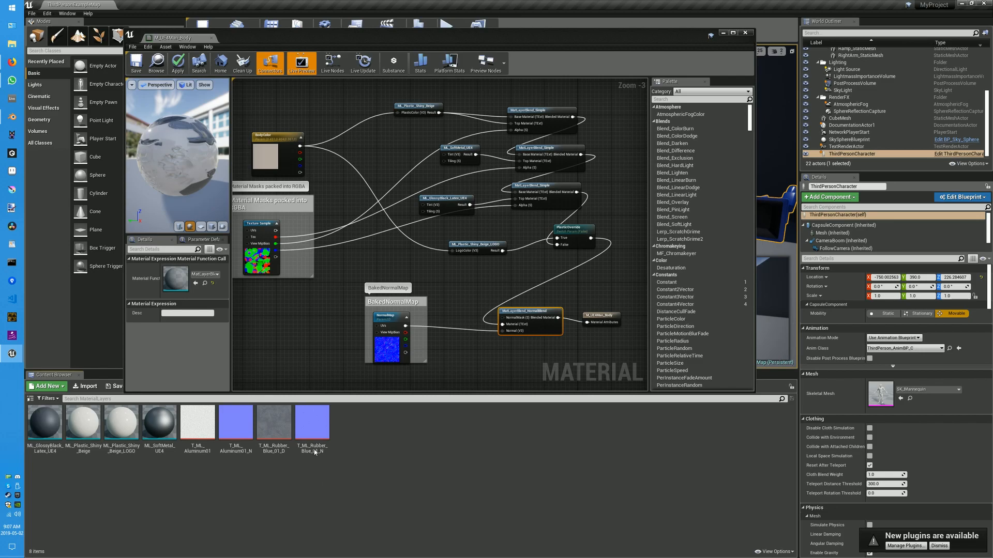
mouse_move(305, 427)
Check the mask Texture Sample's source texture, then select the four textures from T_ML_Aluminum01 to T_ML_Rubber_Blue_01_N
click(259, 225)
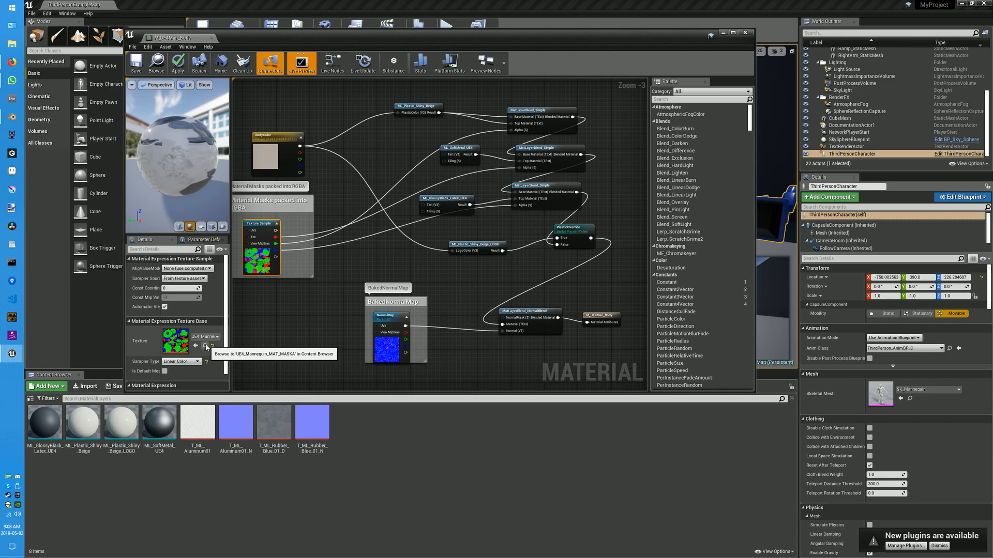
click(263, 507)
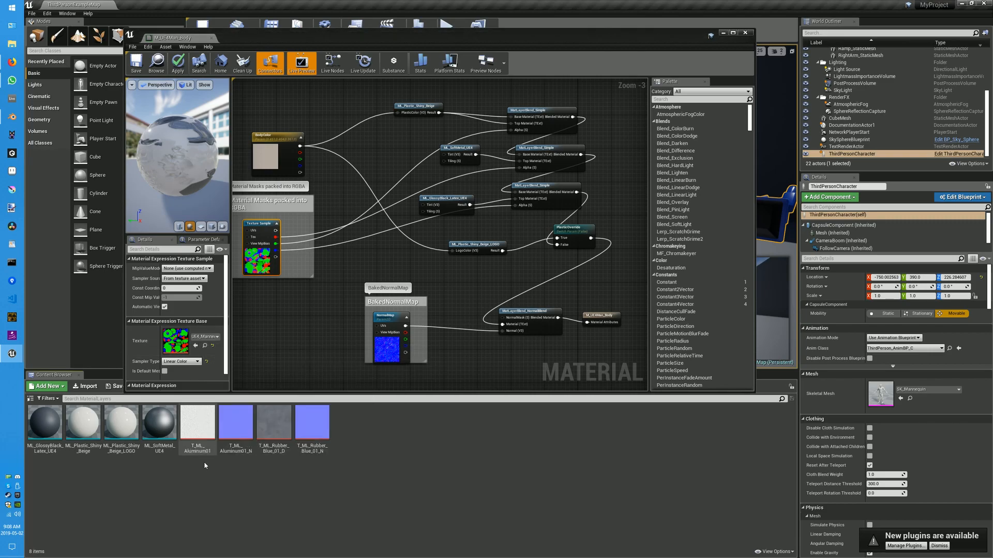
click(198, 434)
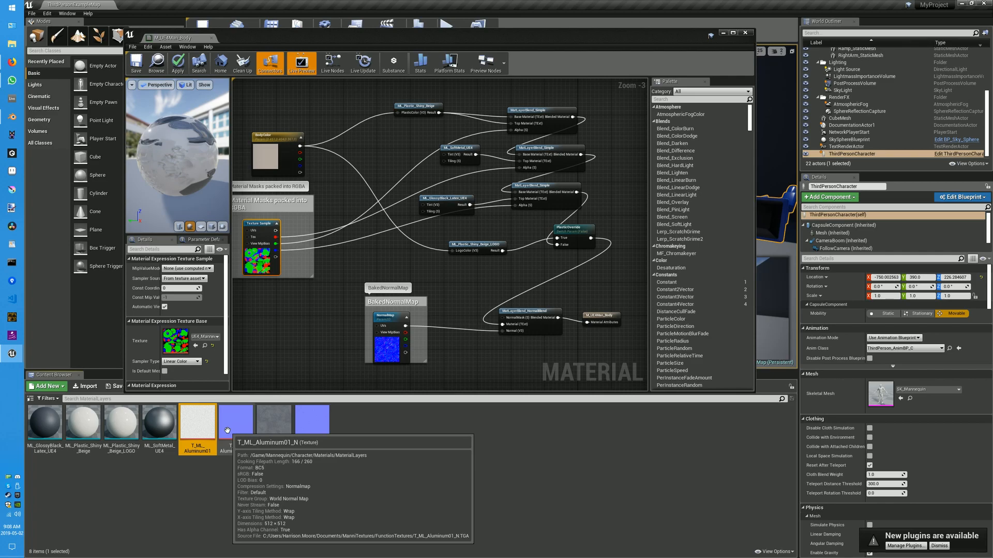
shift+click(312, 423)
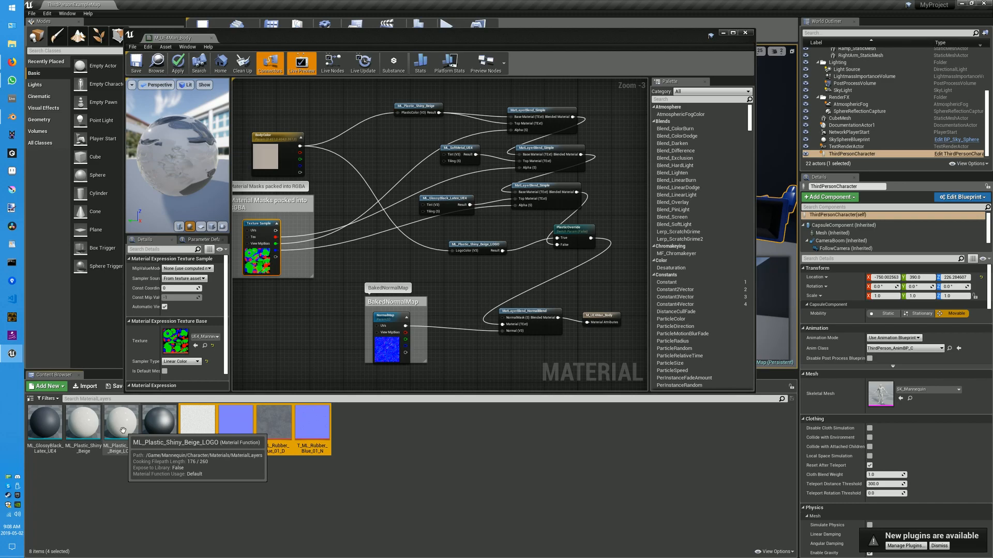
Bulk export the four selected aluminum and blue rubber textures to D:\BlenderFiles, and clear the selection
right_click(202, 432)
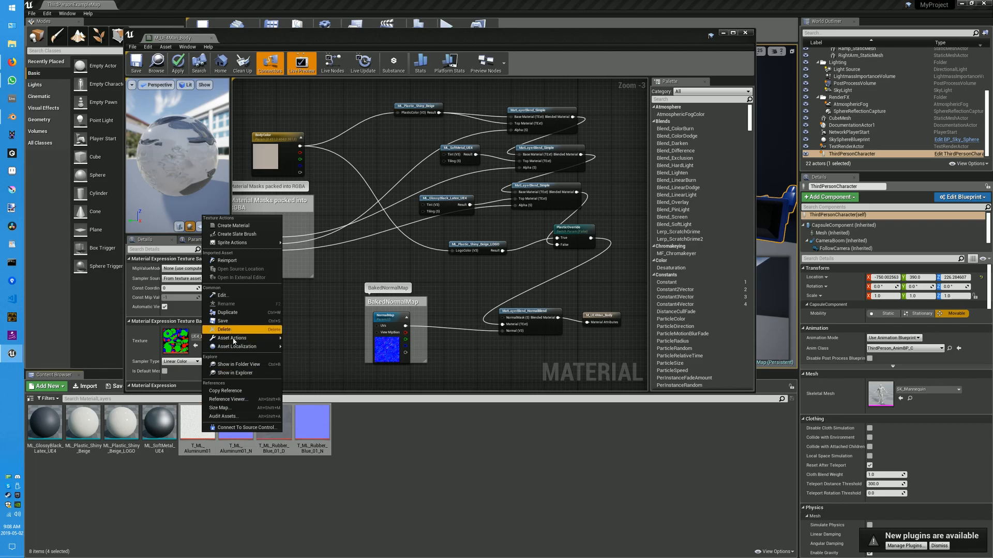
mouse_move(235, 337)
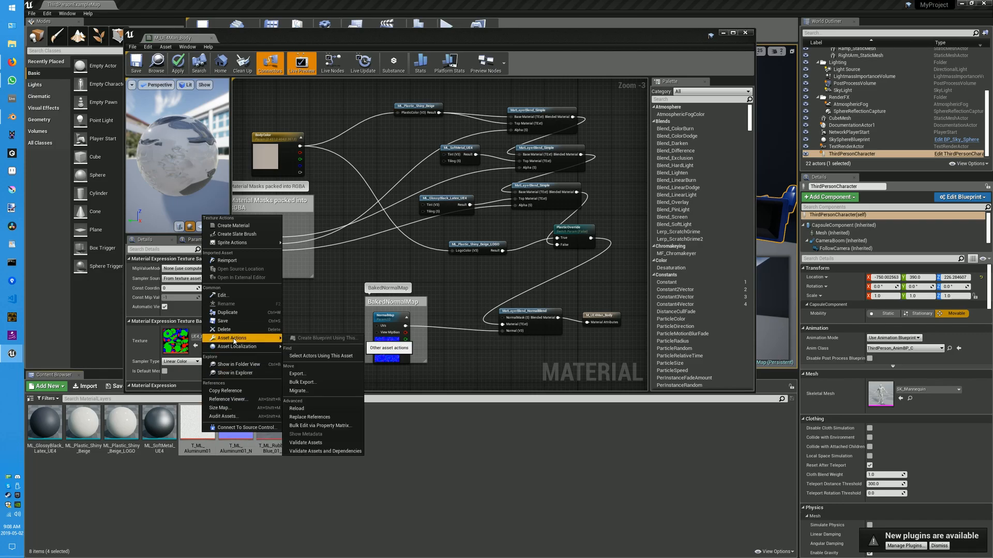
click(333, 378)
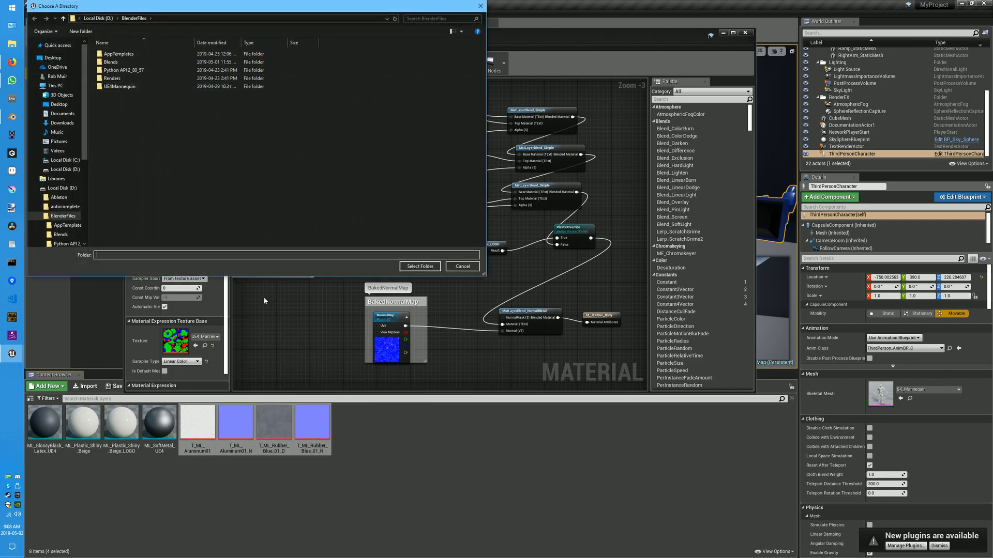
click(419, 268)
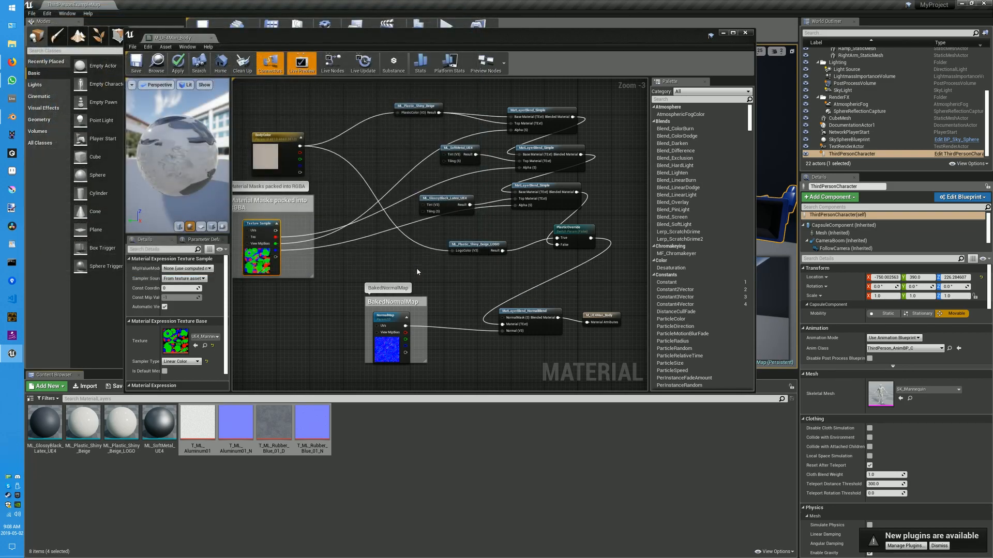
click(176, 487)
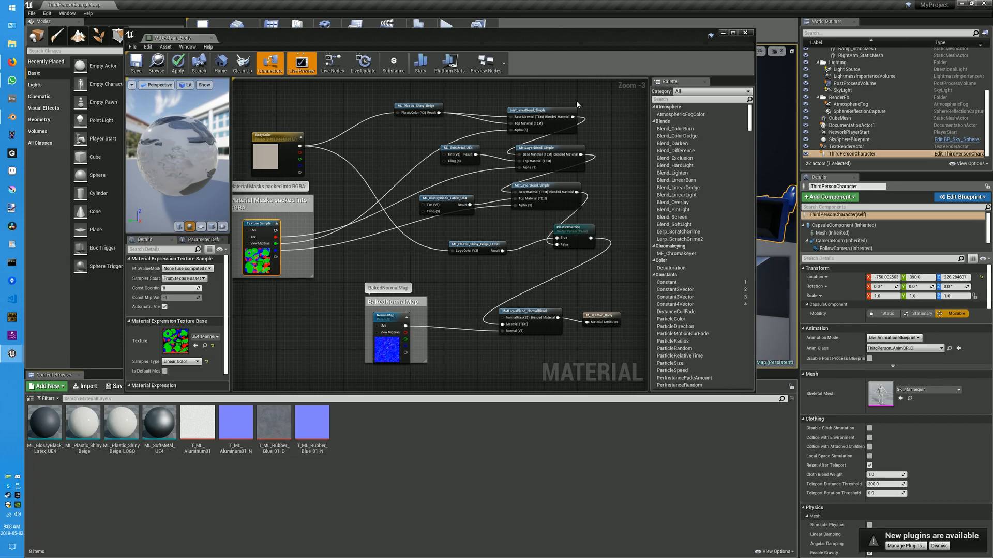
Close the M_UE4Man_Body material editor without applying changes, and open the mannequin's Character/Textures folder
click(745, 33)
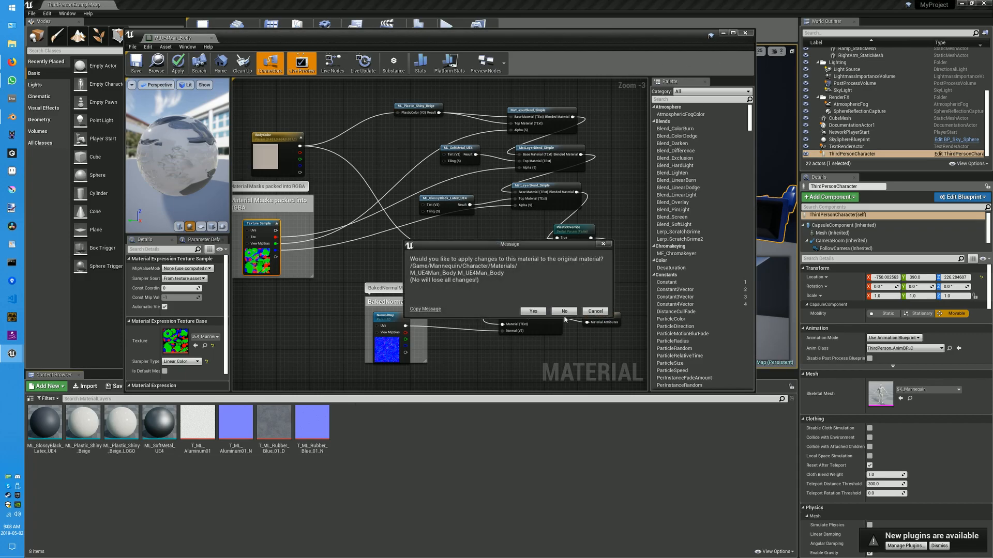
click(564, 313)
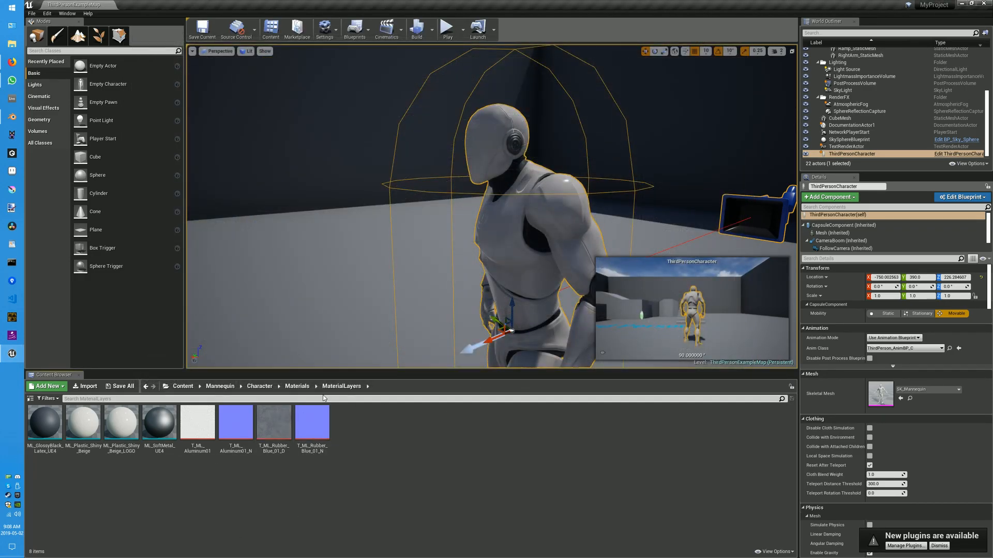
click(297, 387)
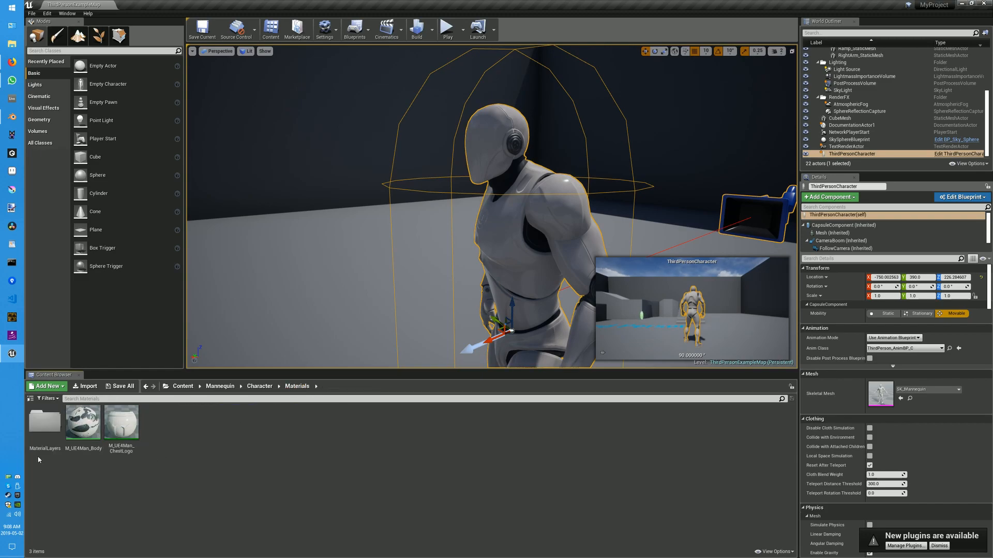
click(265, 387)
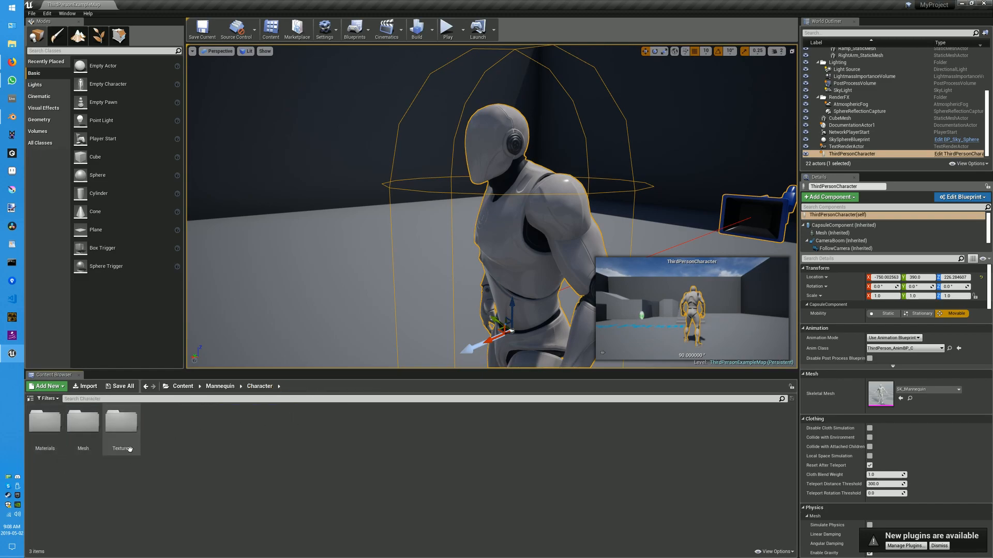
double_click(120, 429)
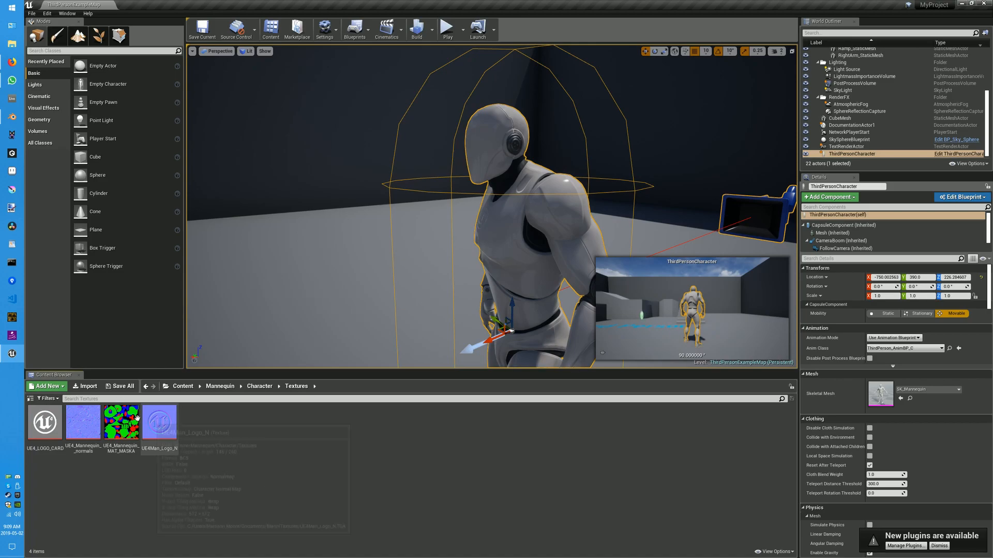
Bulk export all four mannequin textures, including the logo, normals and MAT_MASKA maps, to D:\BlenderFiles
click(40, 425)
ctrl+click(79, 429)
ctrl+click(125, 430)
ctrl+click(162, 429)
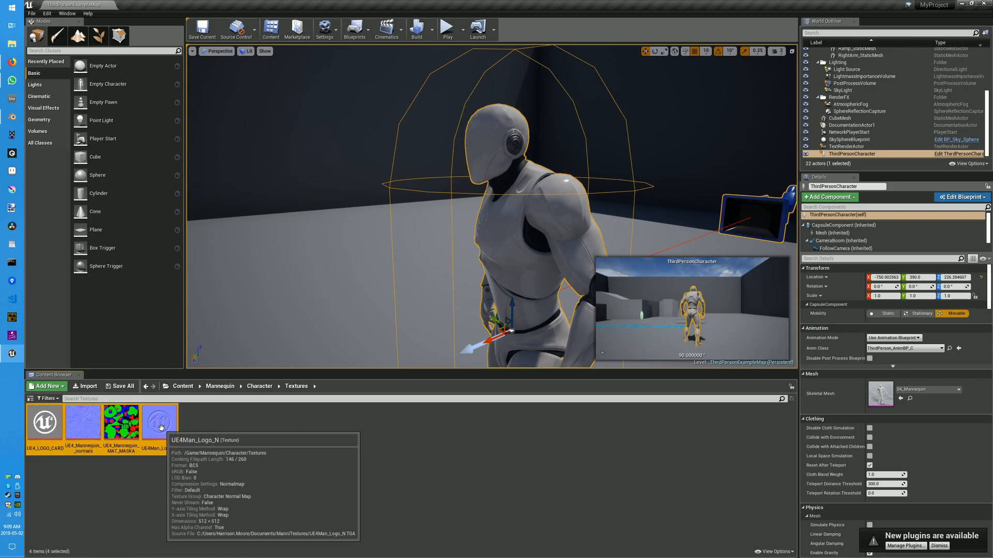
right_click(162, 428)
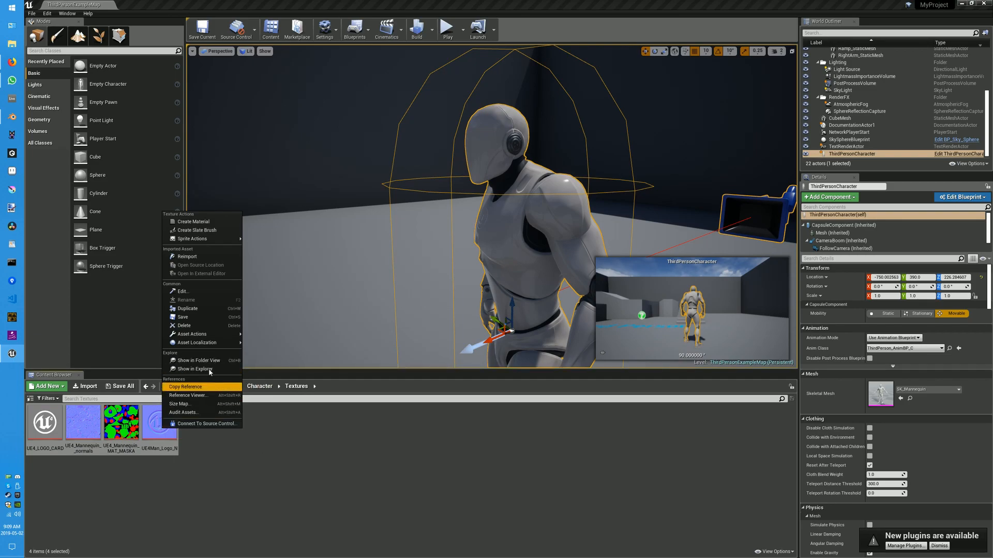
mouse_move(207, 334)
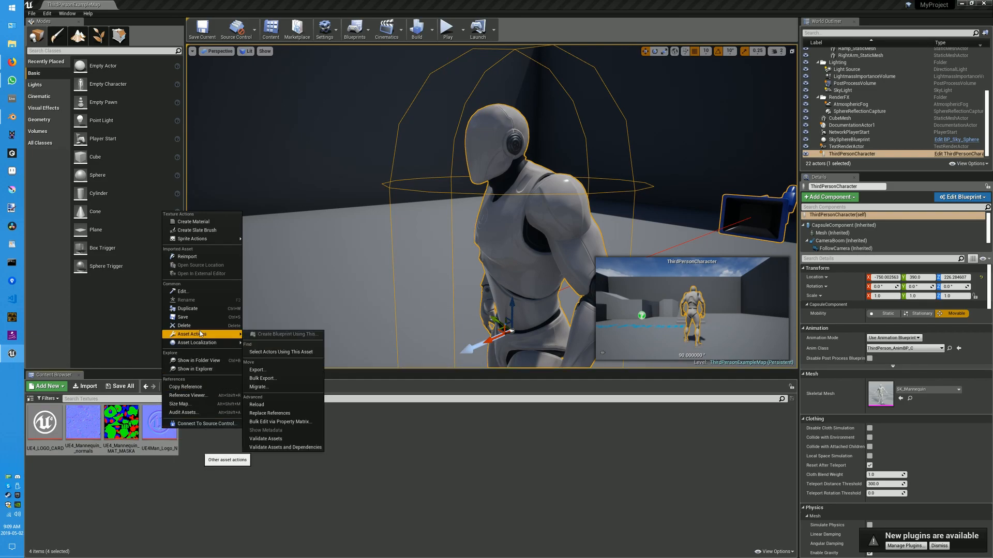
click(258, 370)
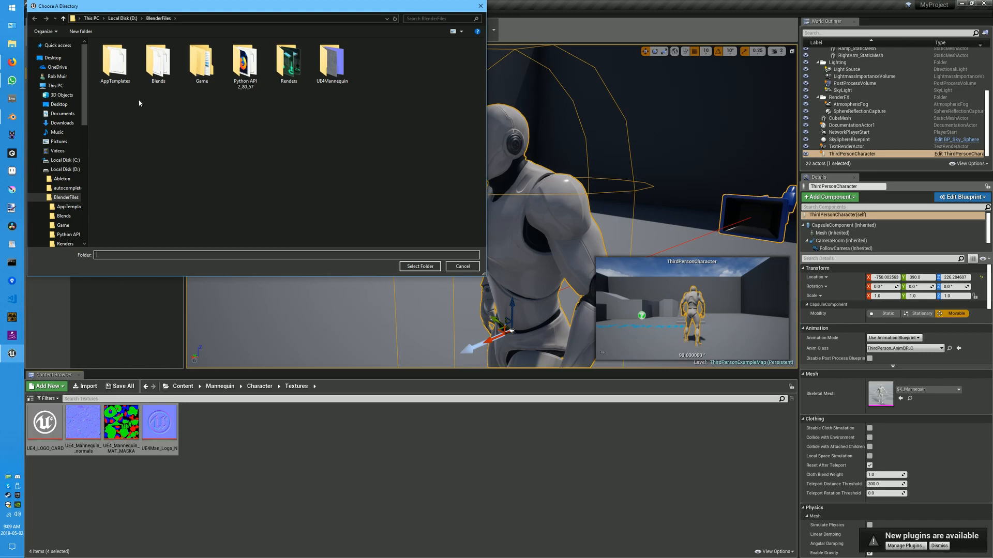
click(420, 267)
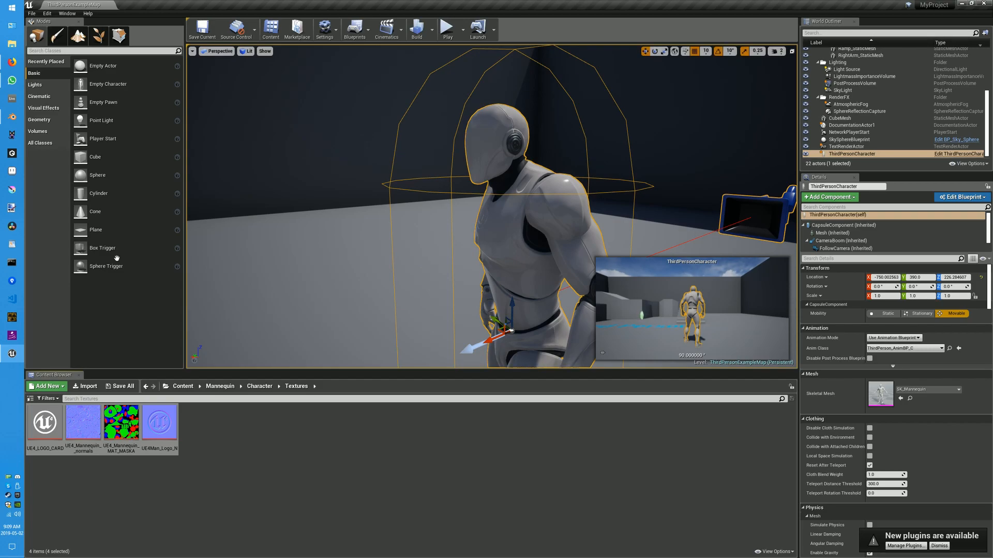
Switch to Blender, open the Material Editor workspace and select the mannequin mesh with its M_UE4Man_Body material
click(10, 355)
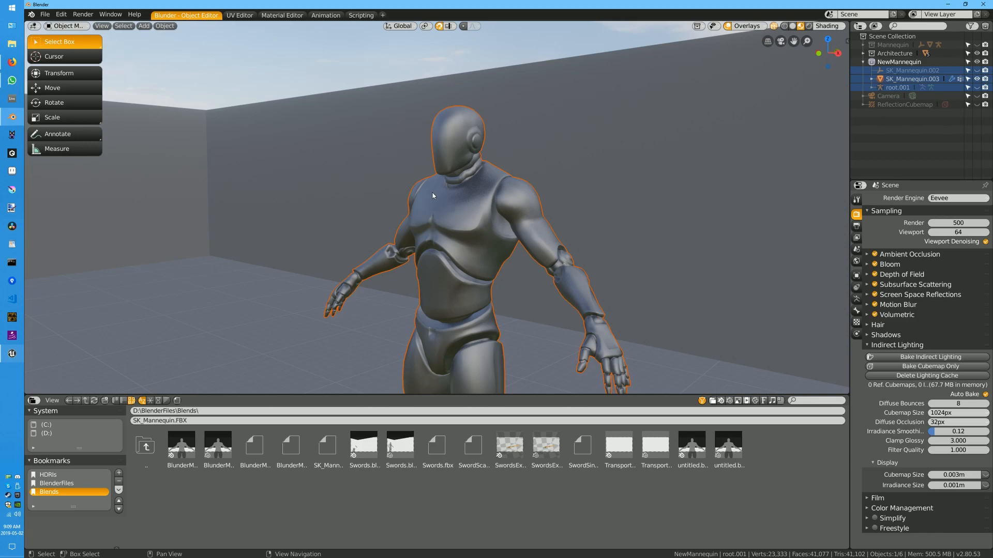
key(shift+grave)
key(w)
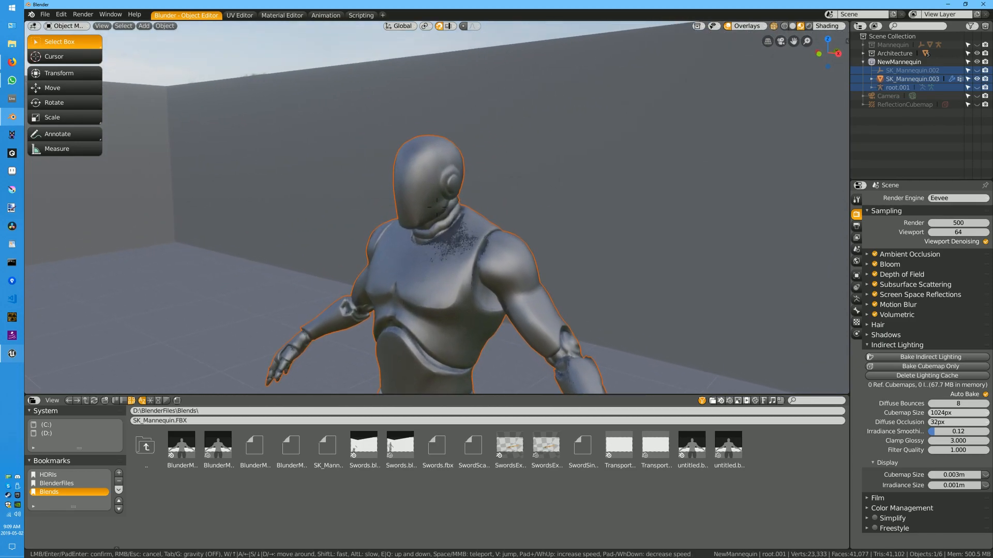
click(436, 206)
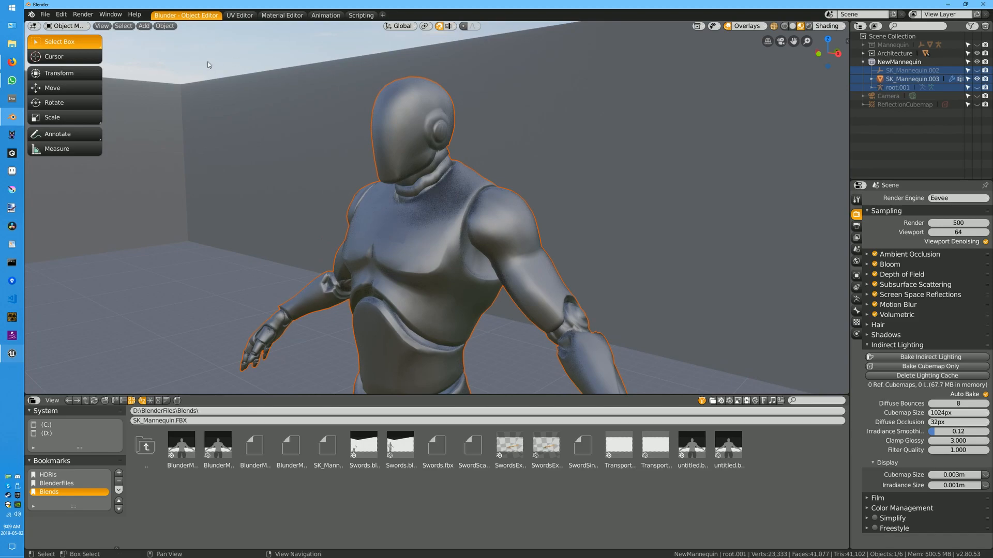
click(282, 15)
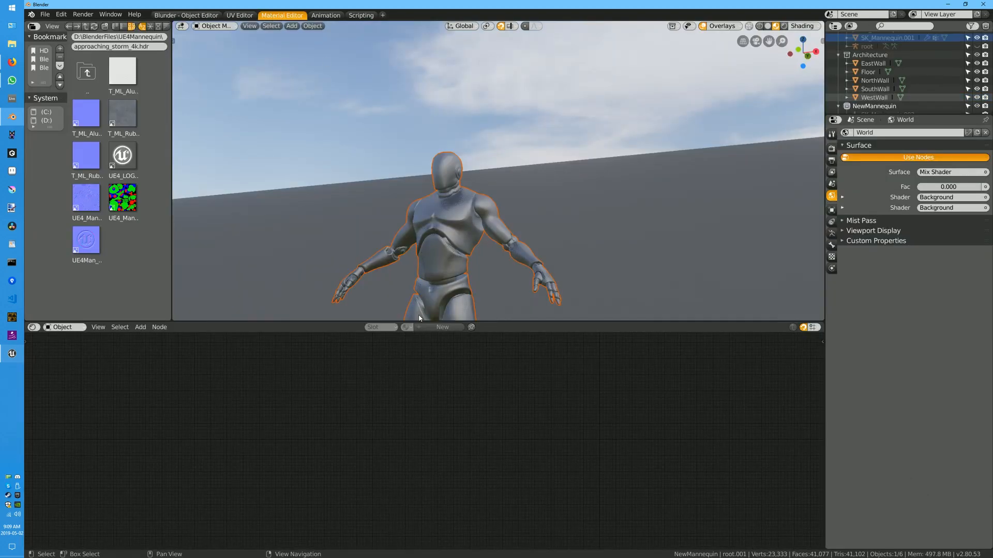
click(444, 233)
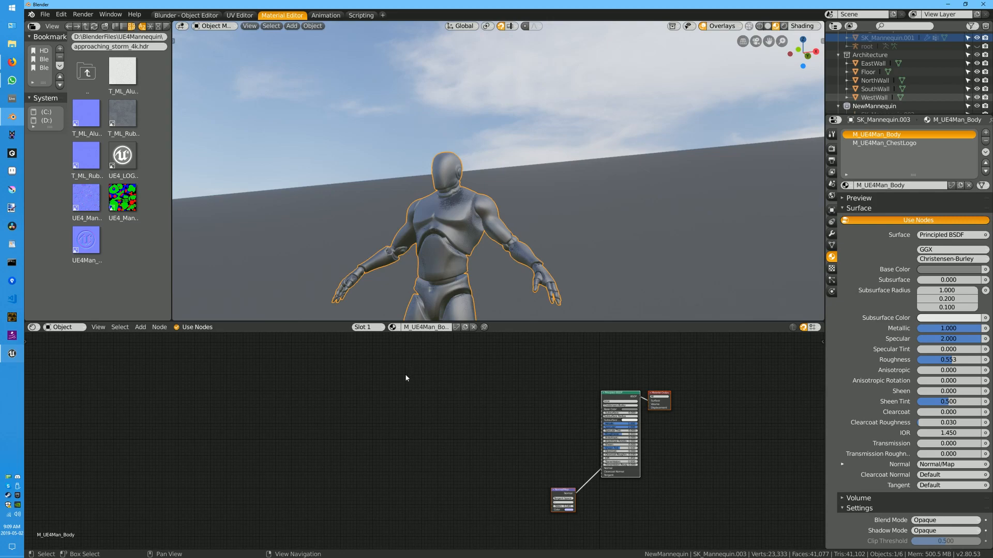
Move the Material Output node farther away from the Principled BSDF node
middle_drag(519, 397, 377, 370)
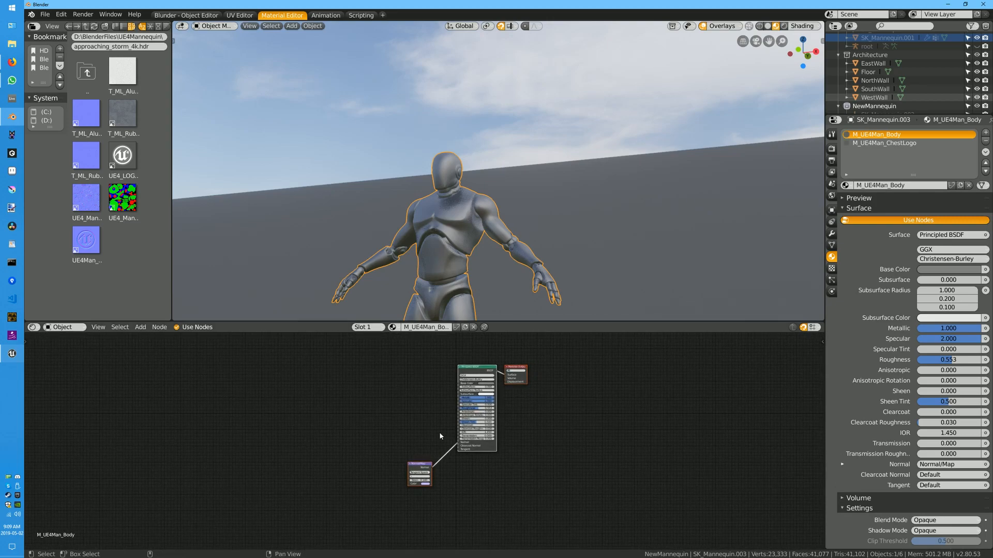
scroll(421, 369, up, 2)
middle_drag(570, 398, 551, 439)
drag(523, 386, 550, 383)
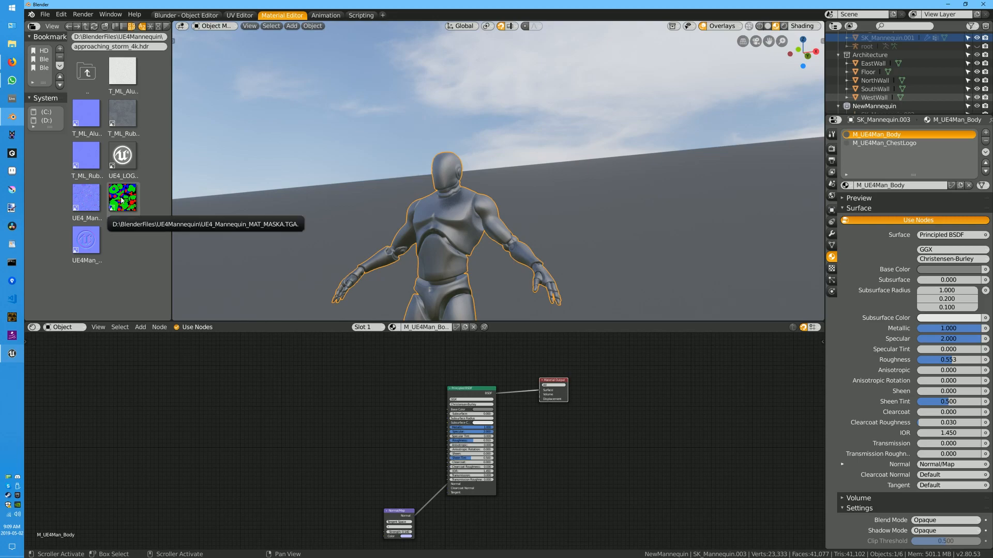
Add the UE4_Mannequin_MAT_MASKA and UE4_Mannequin__normals images as texture nodes and arrange them with the Normal Map node before the Principled BSDF
drag(118, 200, 172, 426)
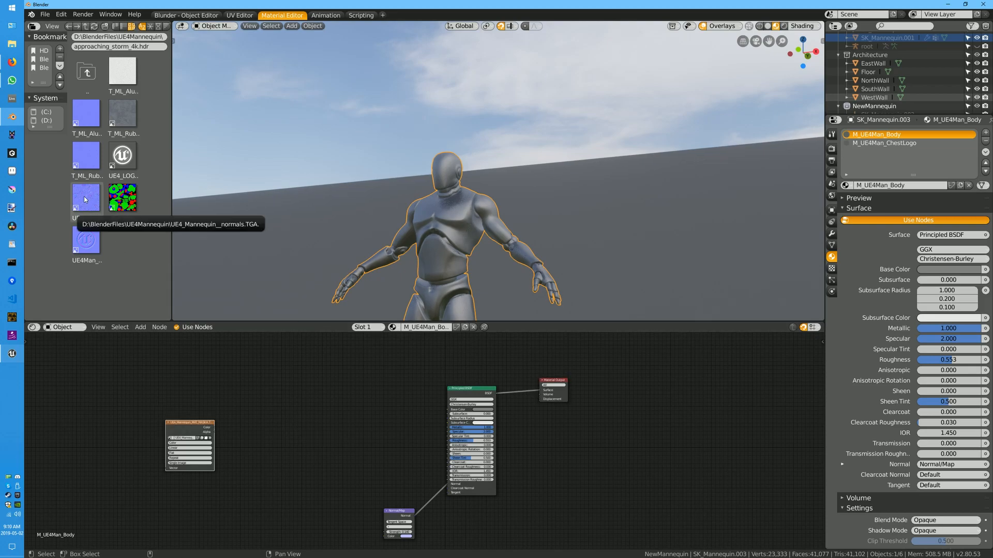
drag(85, 199, 553, 468)
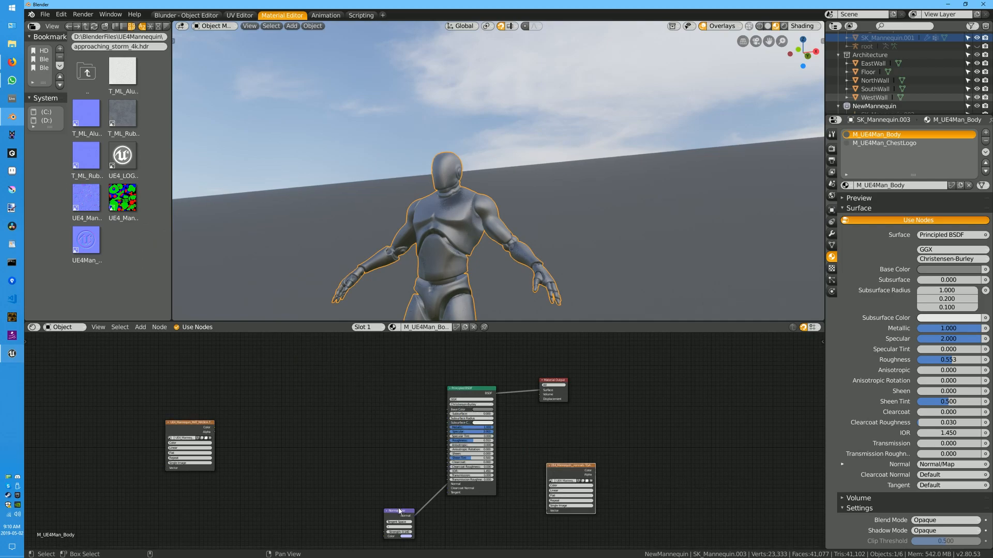
drag(396, 514, 359, 485)
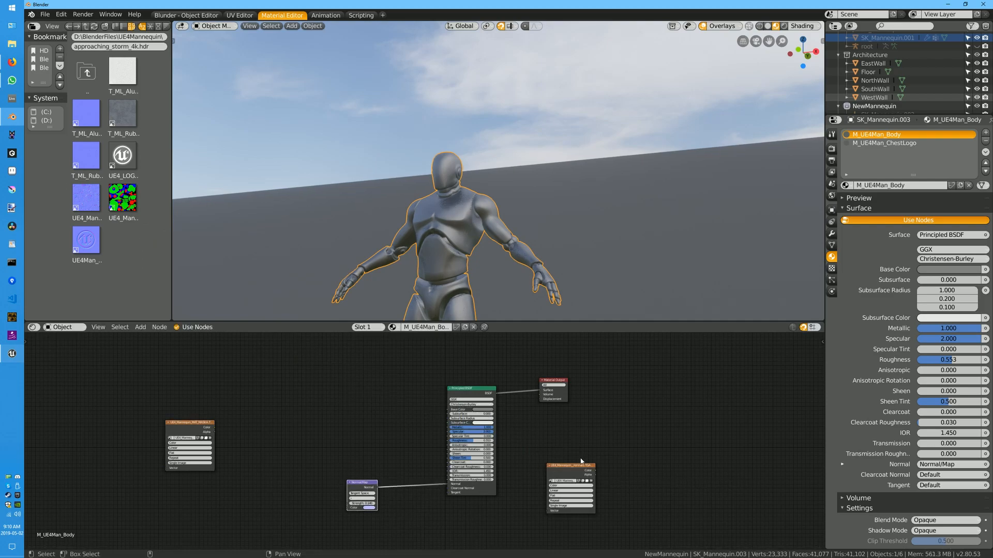
drag(566, 470, 265, 458)
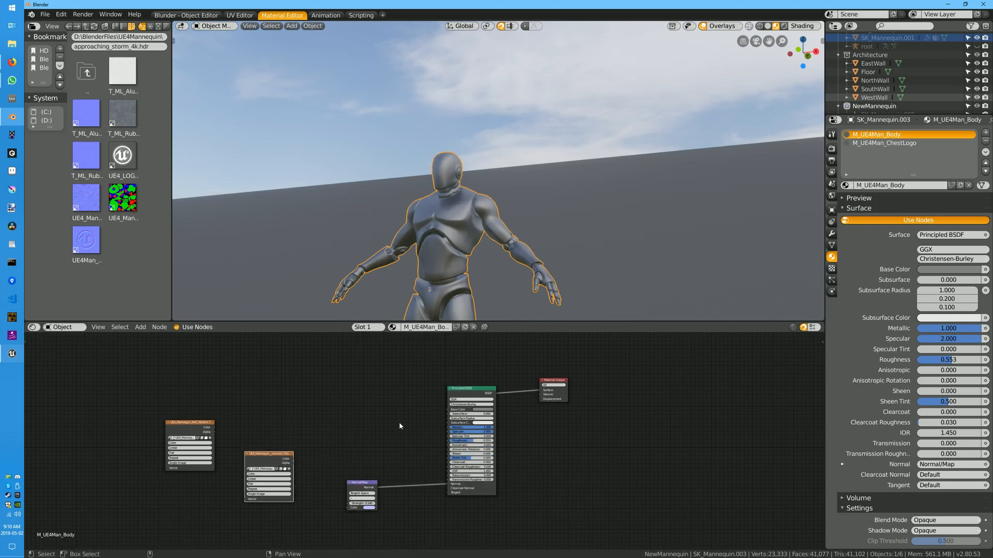
drag(195, 427, 226, 398)
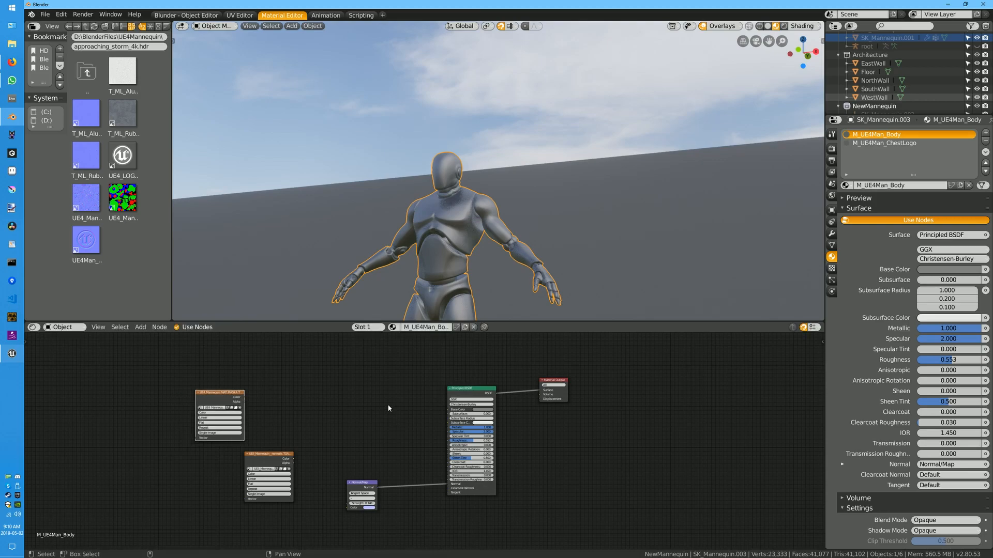
Maximize the node editor and shift the mask image texture node farther from the Principled BSDF
key(ctrl+space)
scroll(427, 265, up, 1)
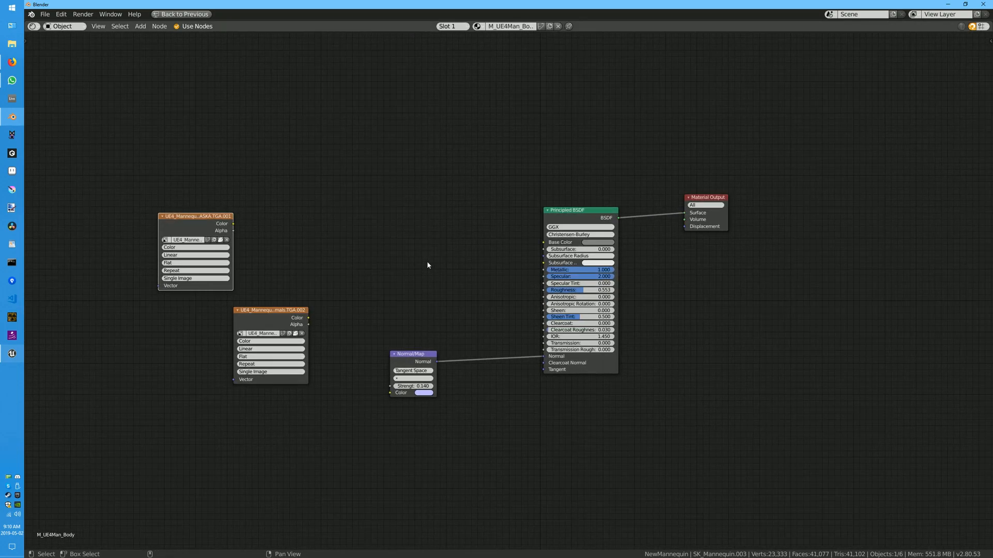
drag(200, 218, 143, 237)
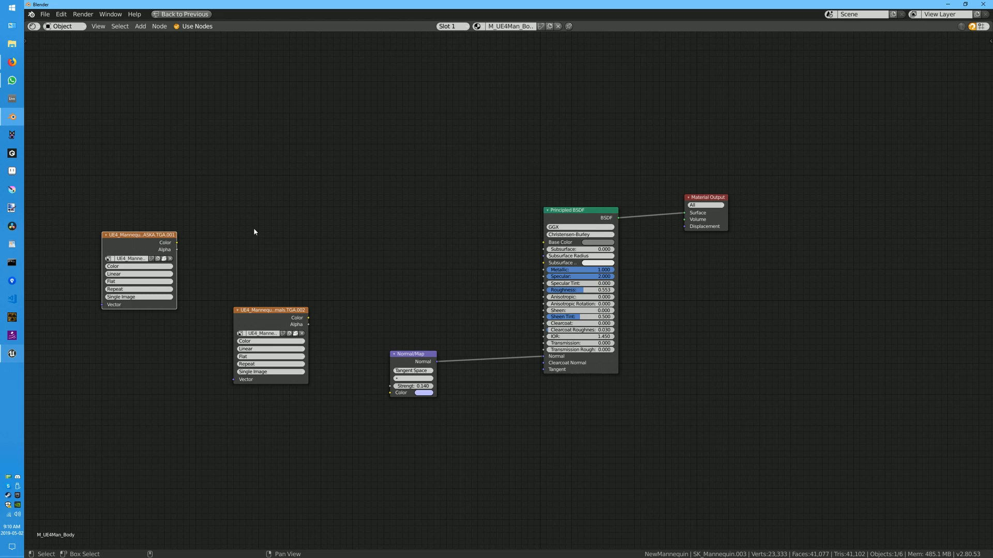
Add a Separate RGB node beside the mask texture and connect the mask's Color output to its Image input
click(141, 27)
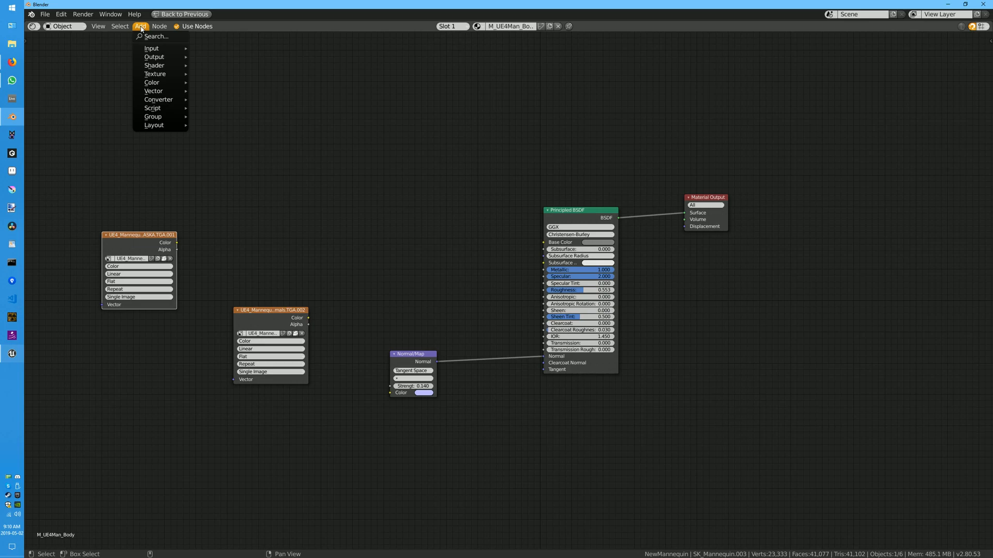
mouse_move(176, 99)
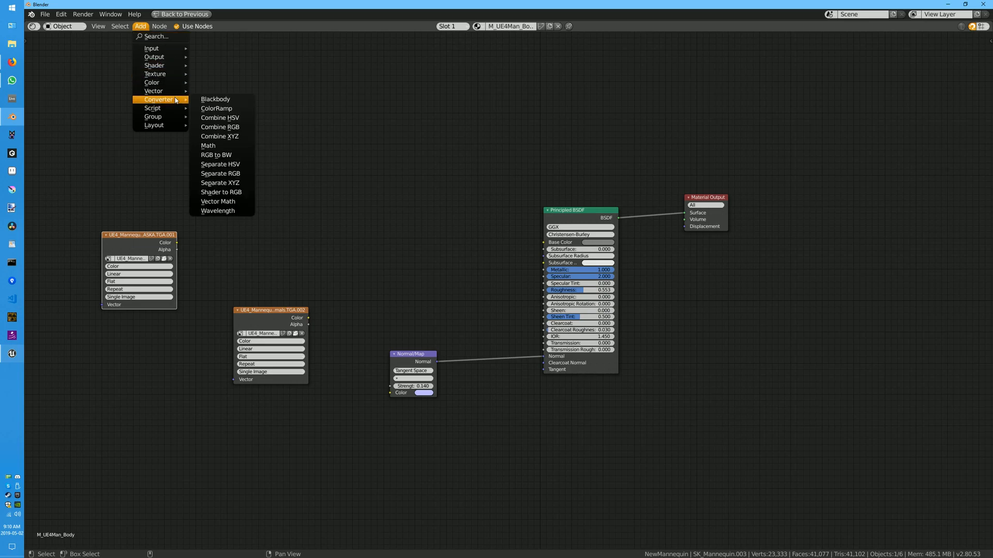
click(220, 173)
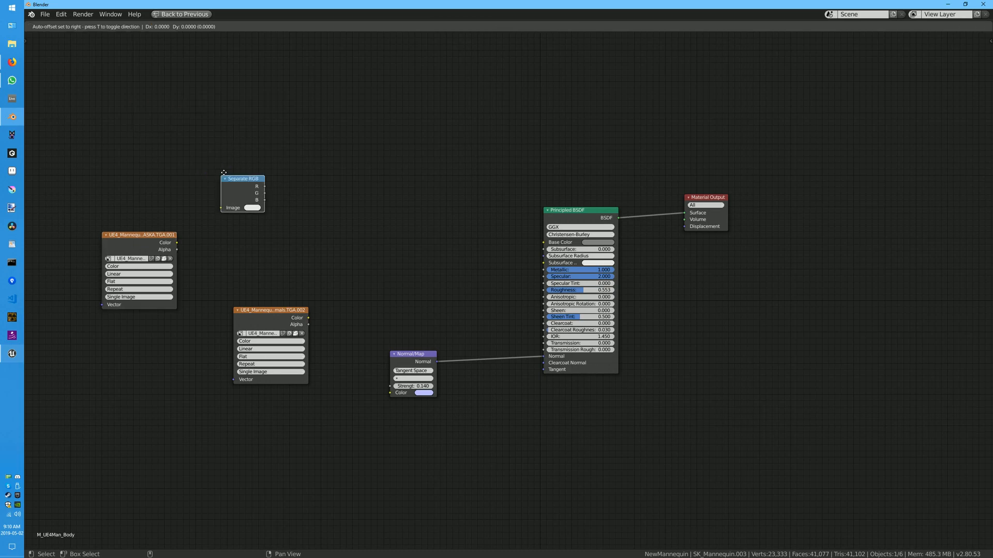
click(211, 204)
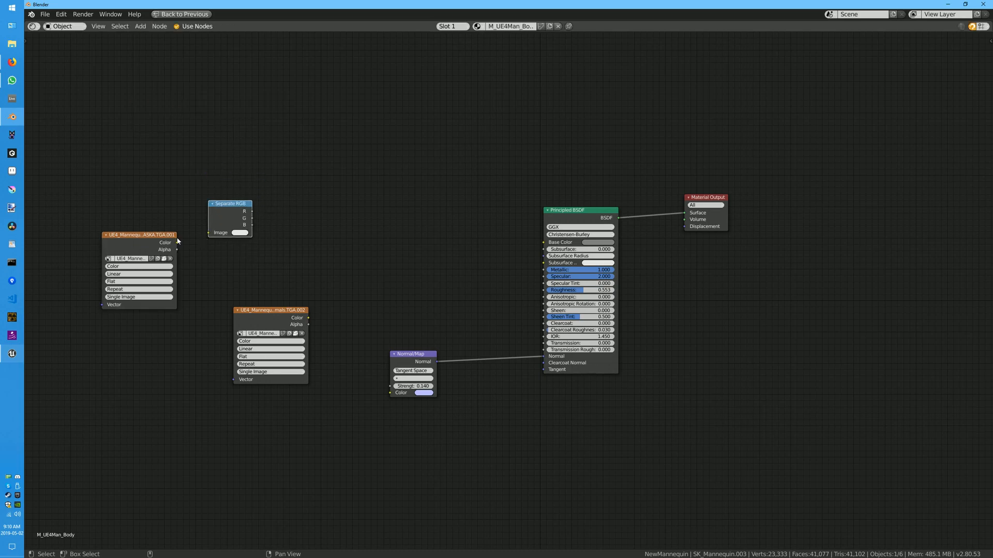
drag(177, 244, 210, 236)
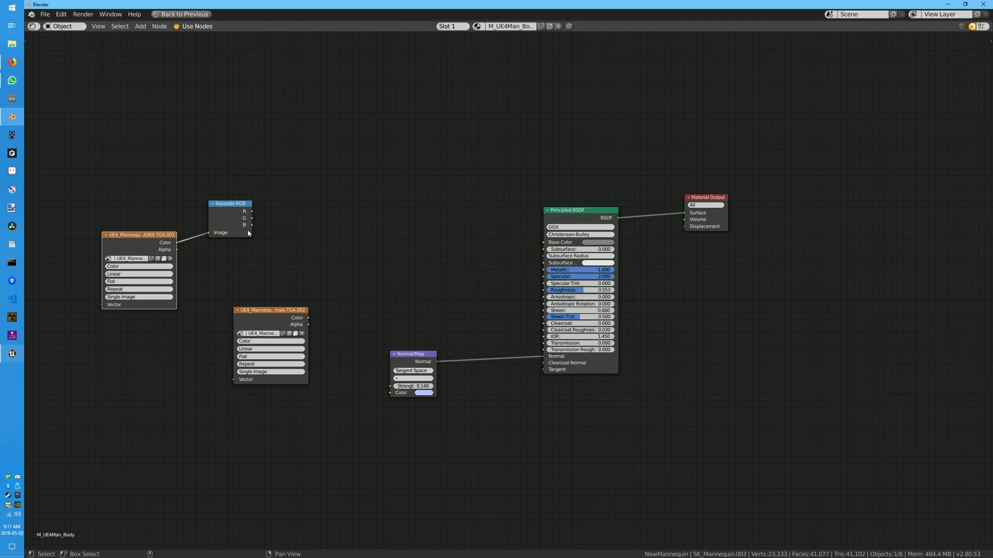
Switch to Unreal and open M_UE4Man_Body from the Character folder's Materials in a maximized material editor
click(12, 354)
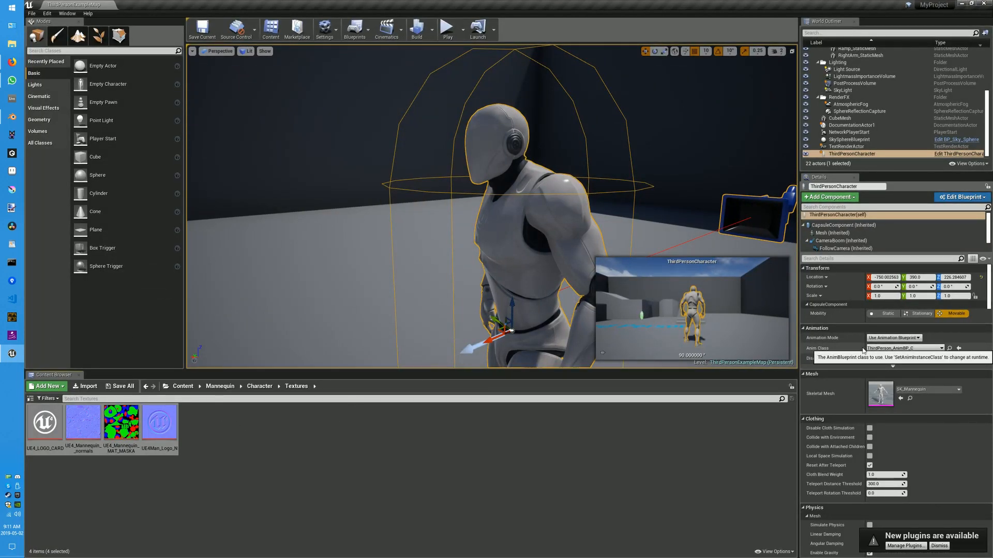
click(259, 386)
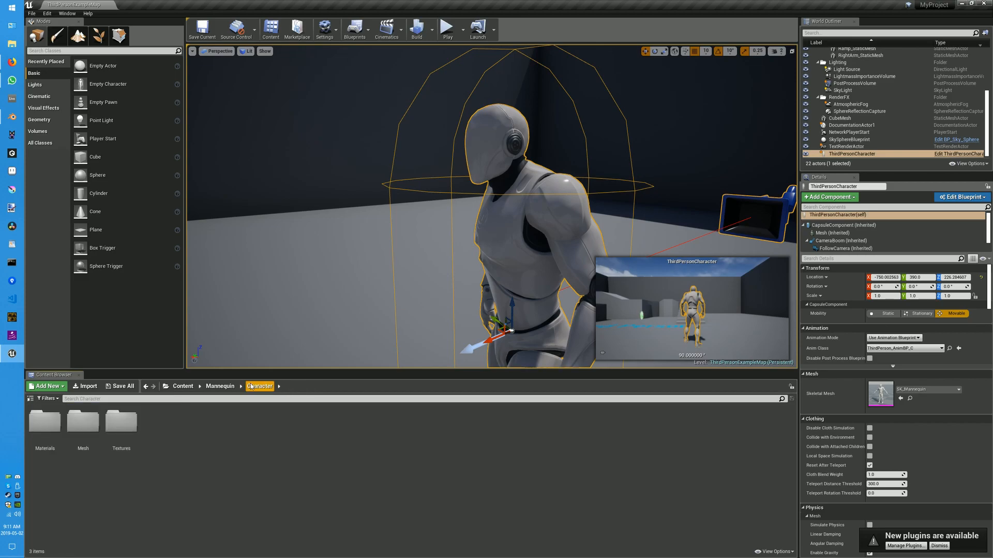
double_click(37, 427)
double_click(83, 423)
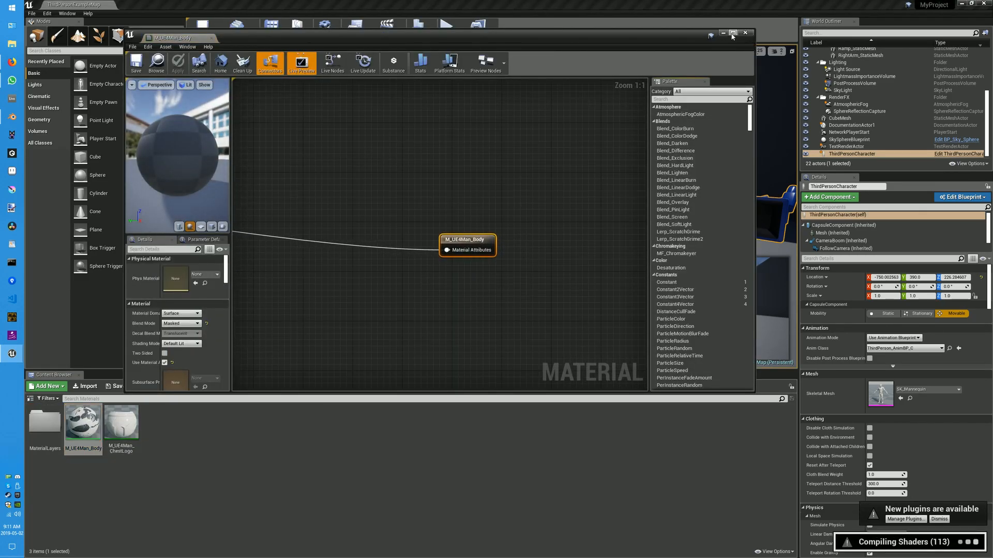
click(733, 32)
Move the M_UE4Man_Body output node next to MatLayerBlend_NormalBlend and select the BodyColor parameter to read its color values
scroll(427, 231, down, 10)
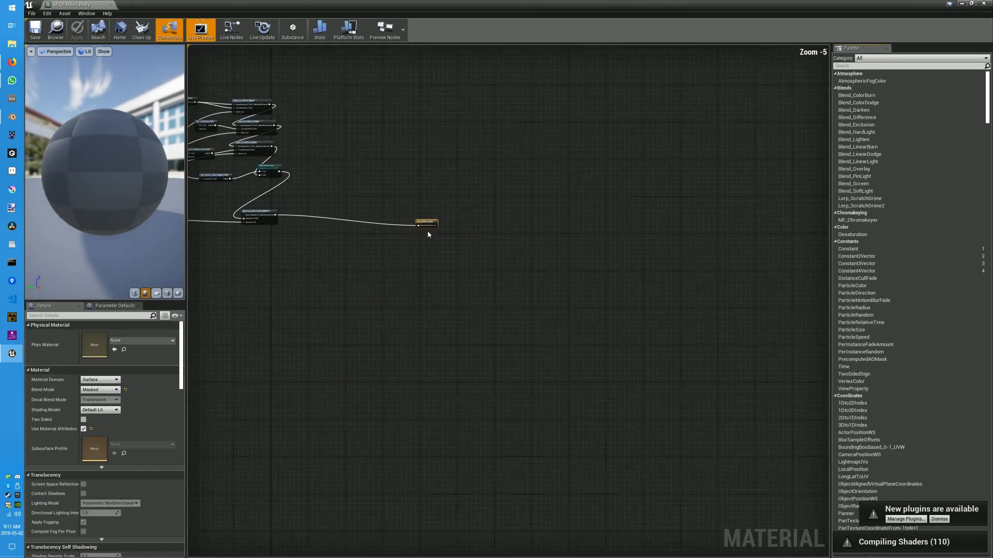
right_drag(473, 172, 500, 227)
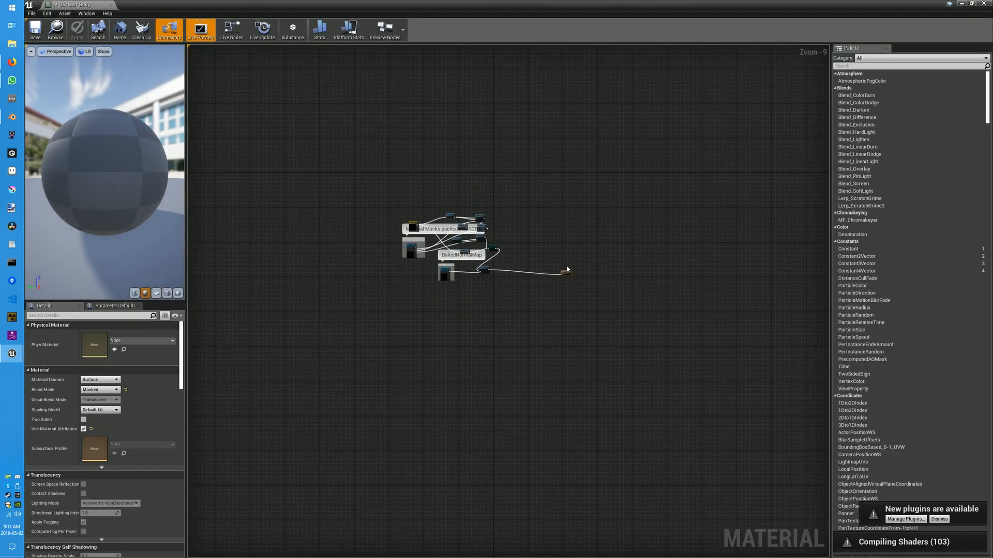
drag(567, 269, 507, 264)
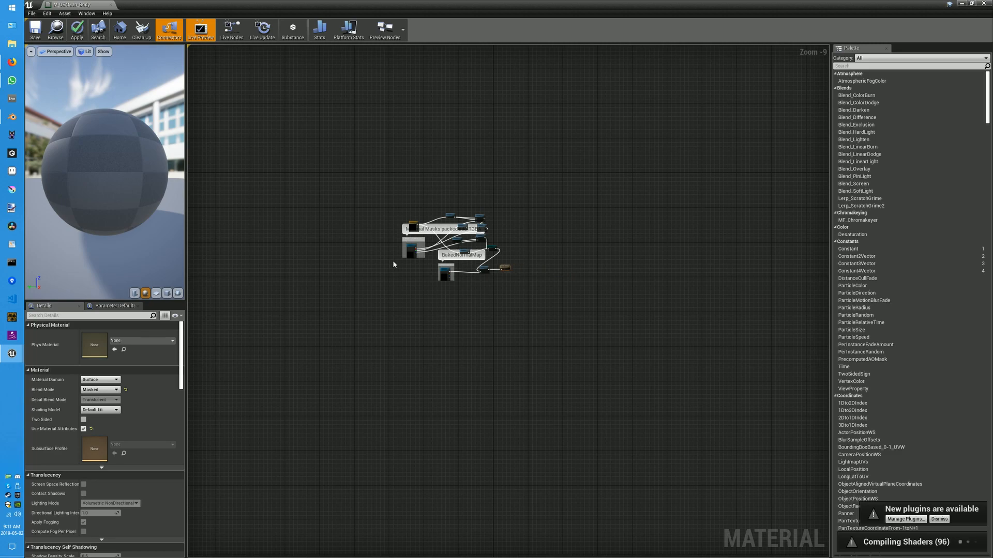
key(Home)
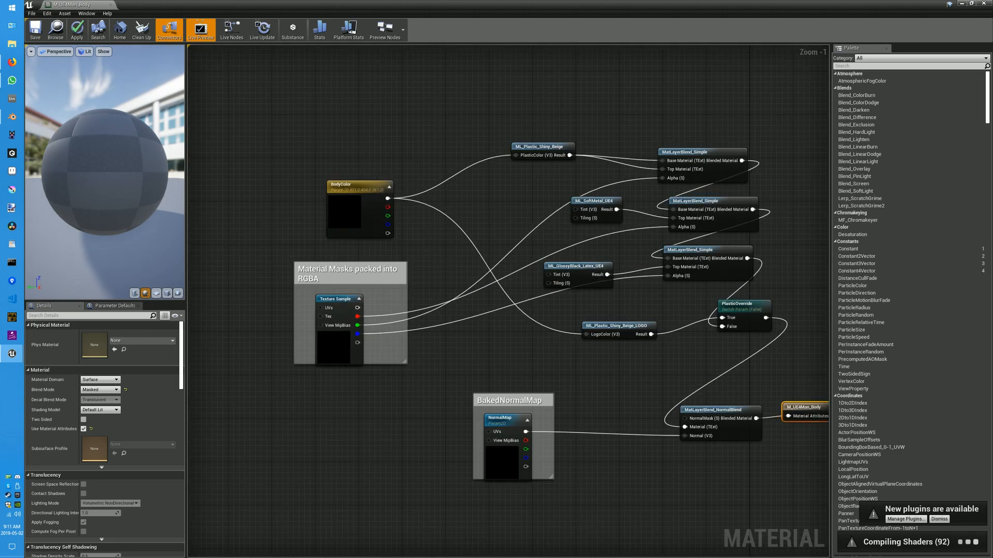
right_drag(425, 250, 418, 227)
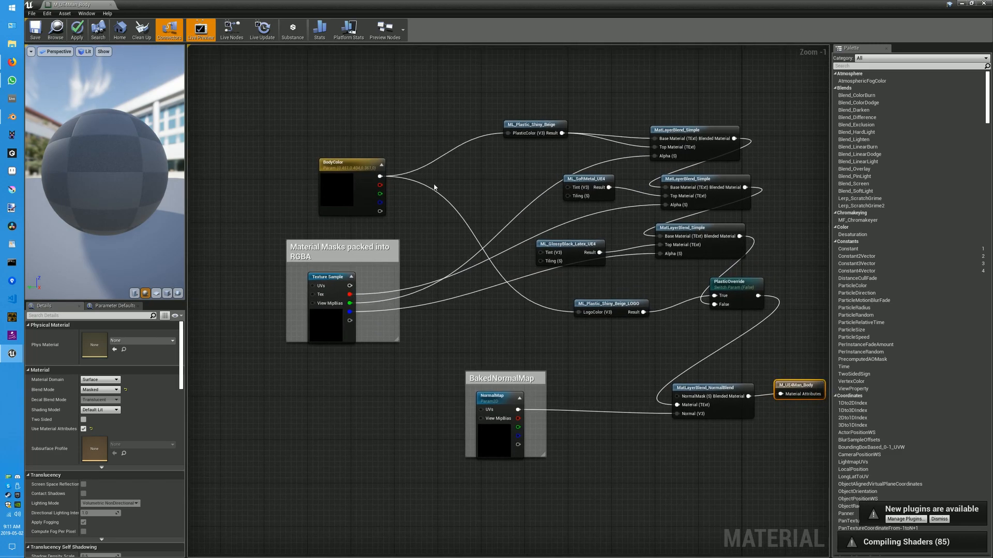
click(344, 167)
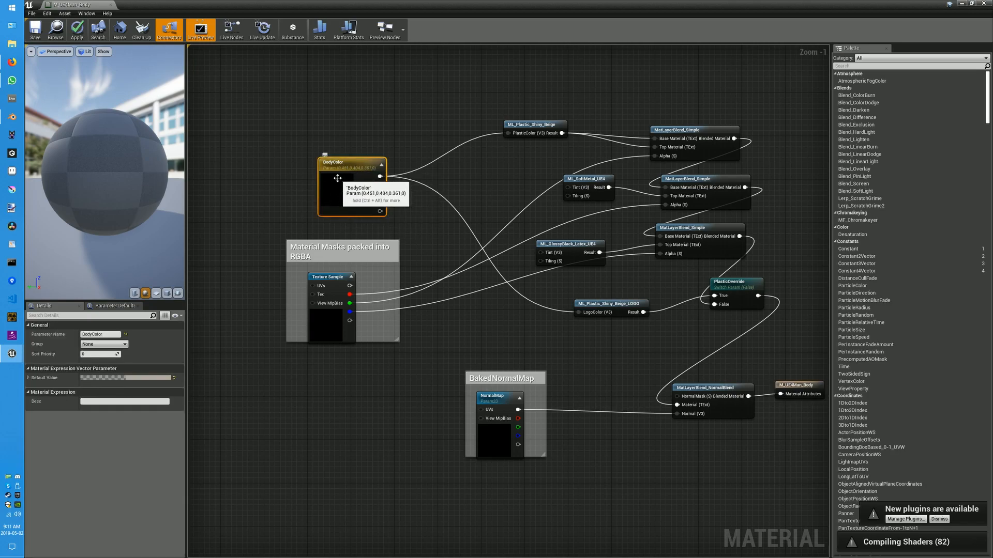
Switch to Blender and place an RGB input node in the empty space above the mask image texture
click(11, 119)
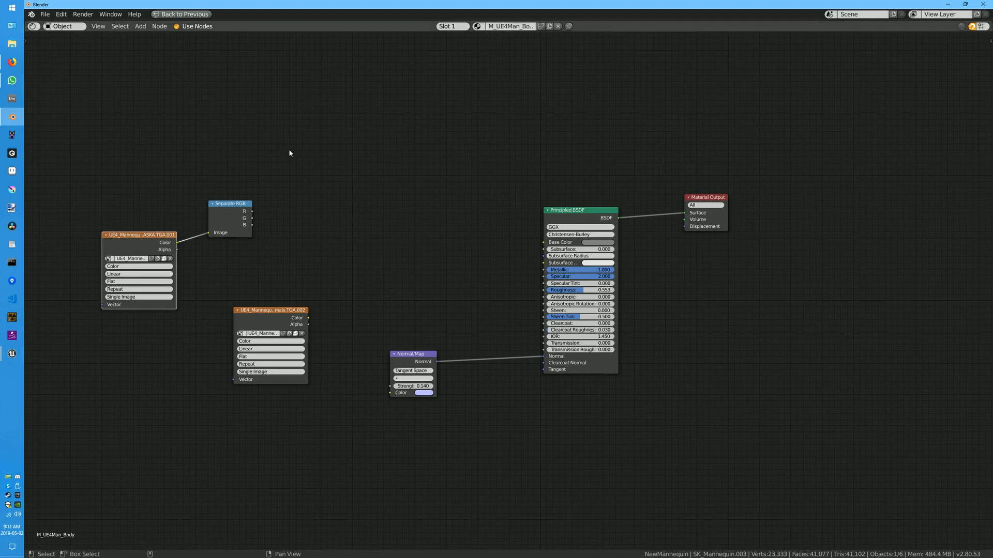
middle_drag(155, 75, 274, 108)
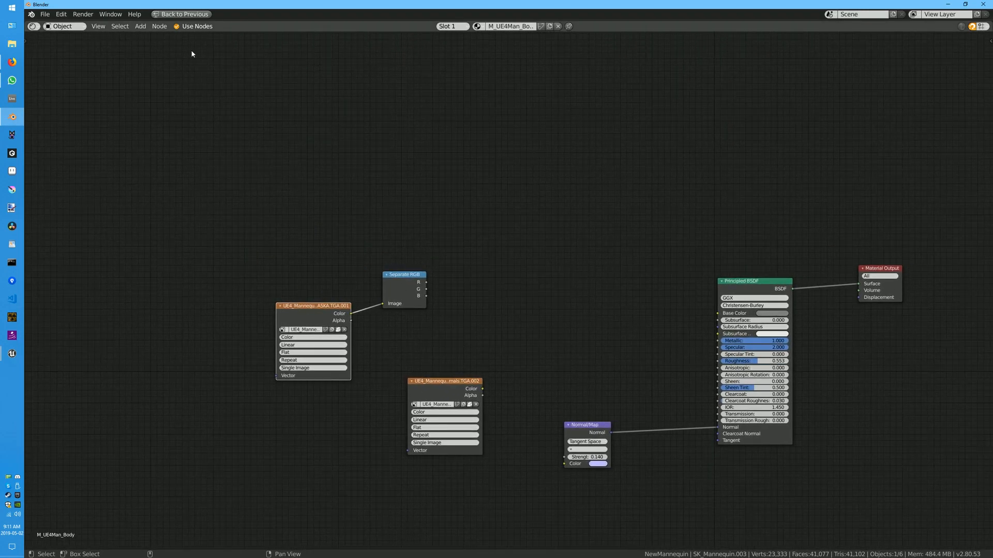
key(shift+a)
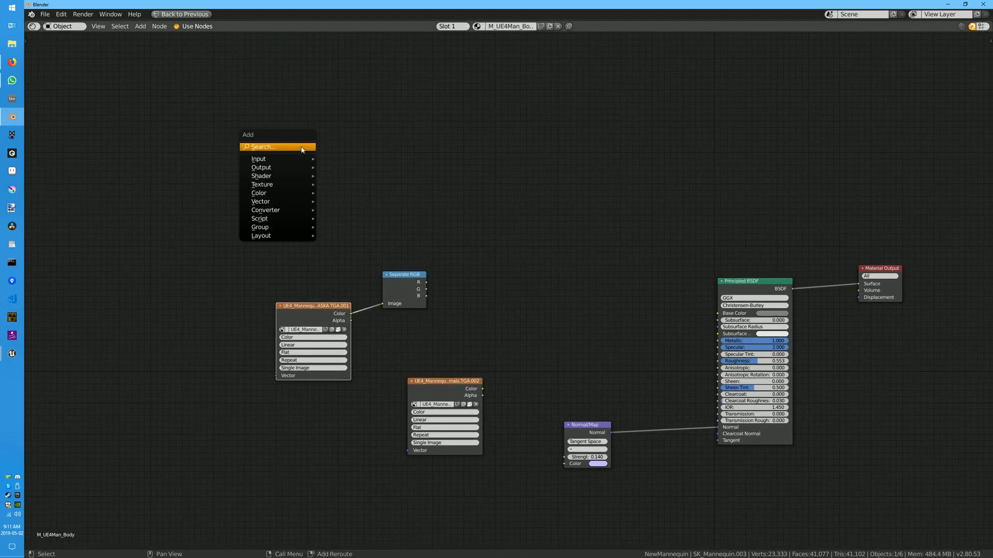
click(140, 26)
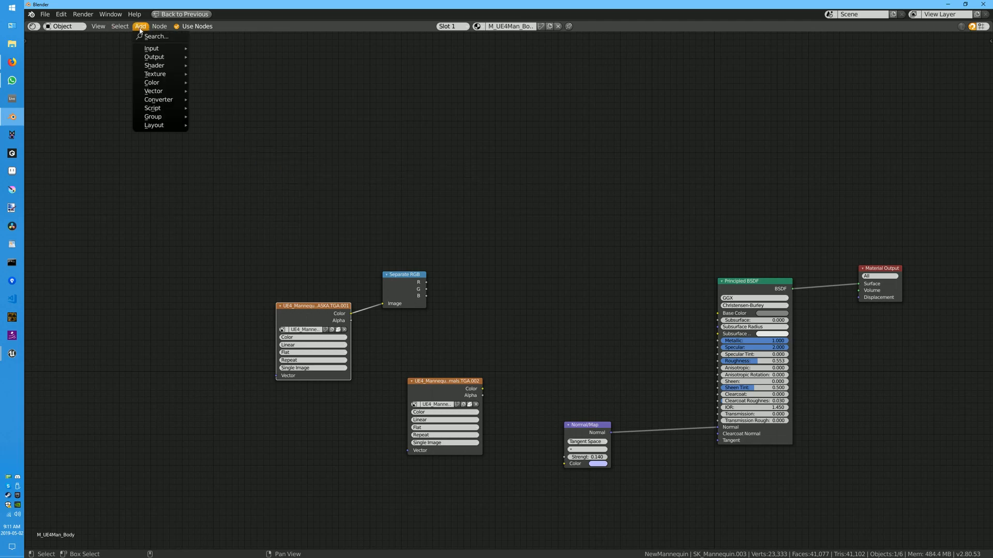
mouse_move(170, 68)
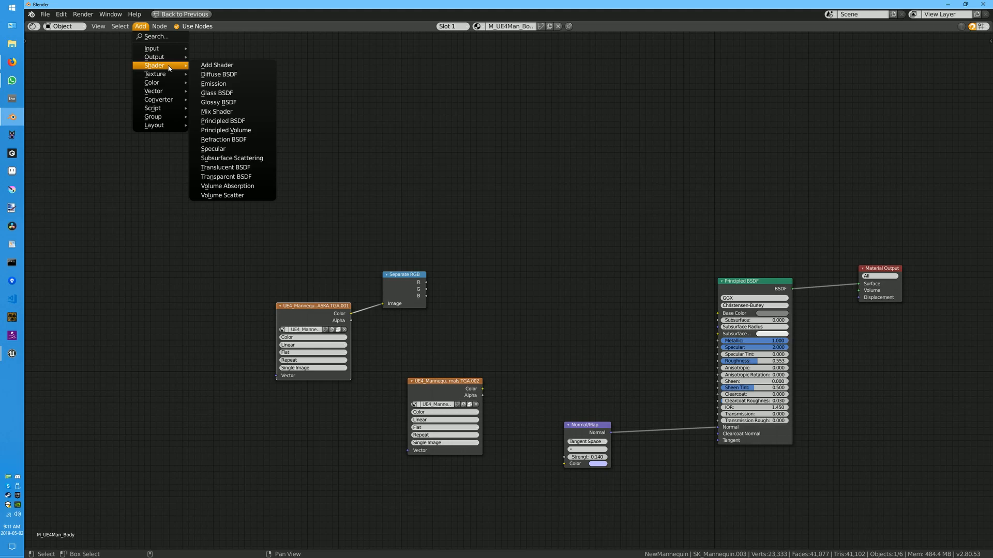
mouse_move(167, 50)
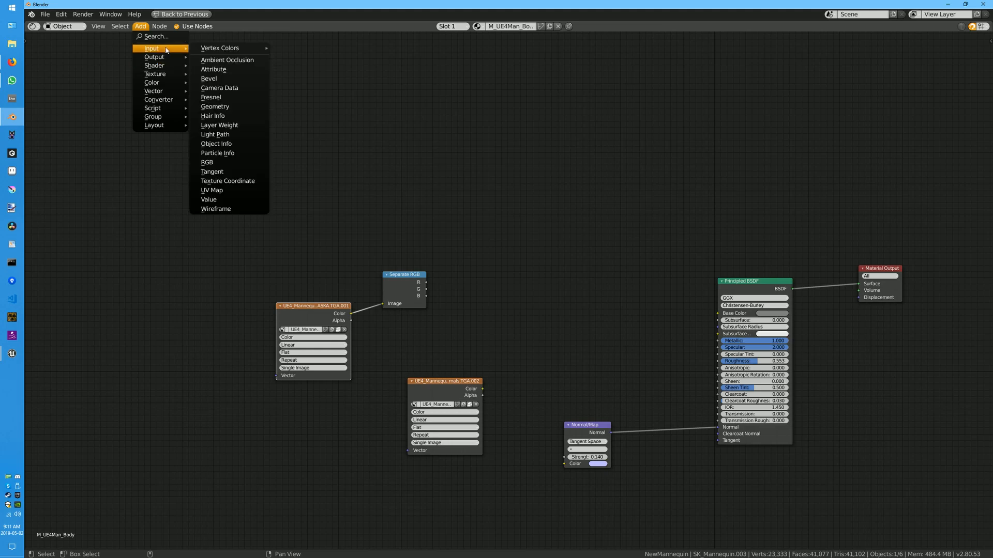
click(207, 163)
click(257, 147)
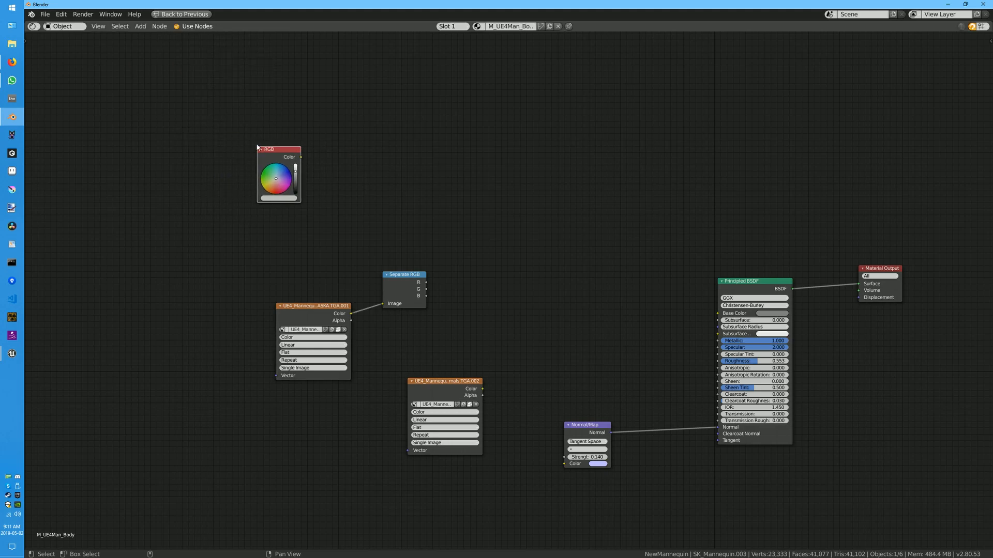
Set the RGB node's color to match Unreal's BodyColor parameter, including R 0.451 and G 0.404
click(289, 198)
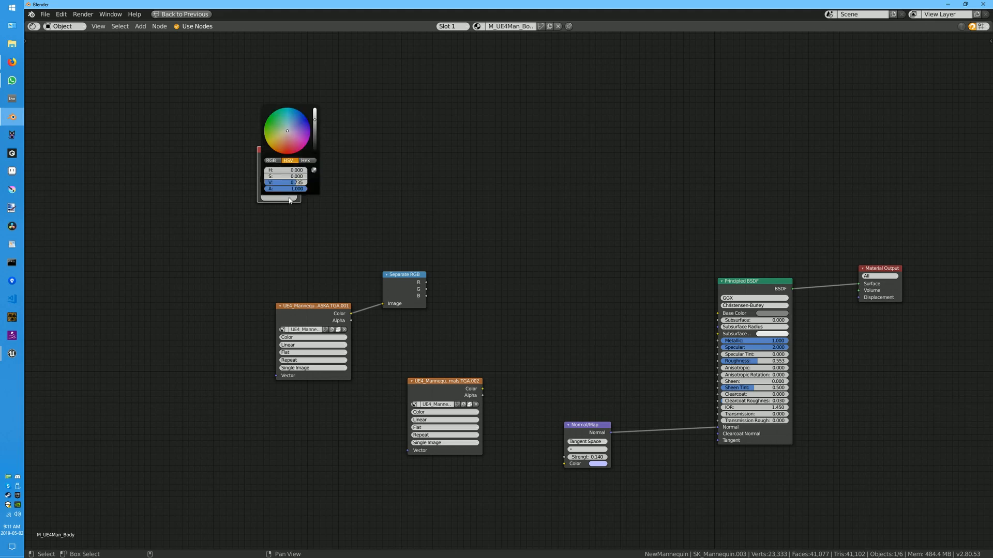
click(271, 160)
click(298, 169)
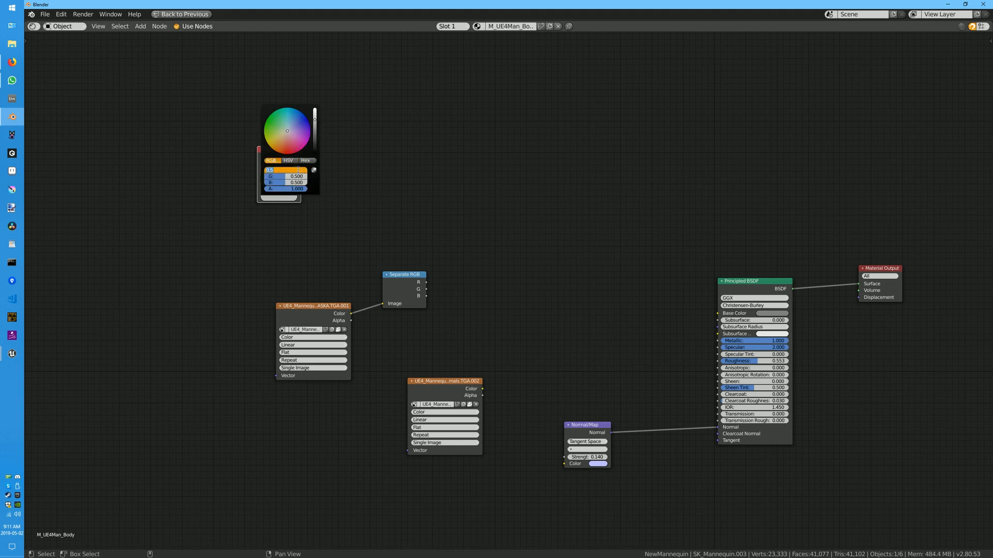
text(.451)
click(300, 176)
text(4040)
click(298, 182)
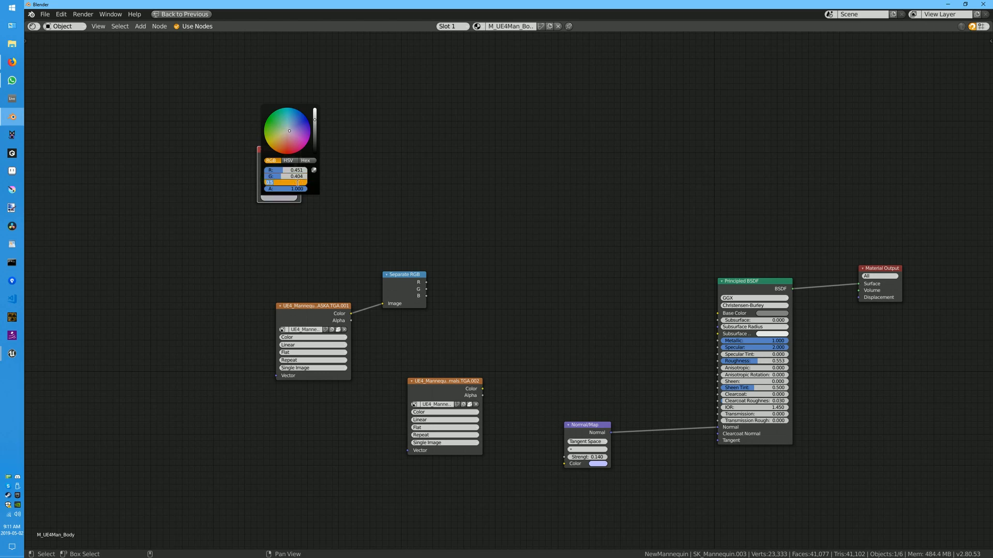
text(358)
key(Return)
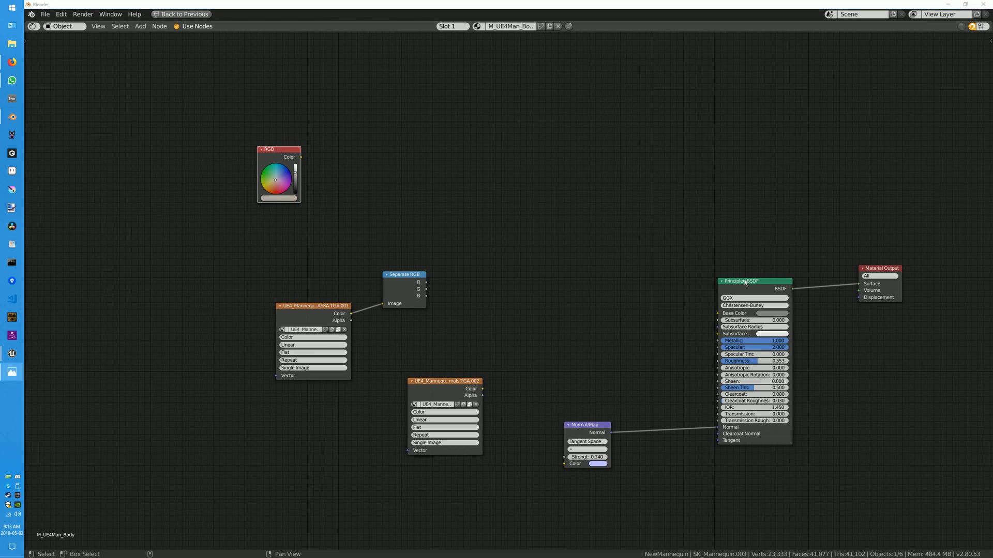
Detach the Principled BSDF, place it above the Separate RGB node, and connect the RGB node's Color to its Base Color with both side by side
drag(745, 282, 466, 82)
drag(299, 157, 427, 114)
drag(271, 145, 366, 95)
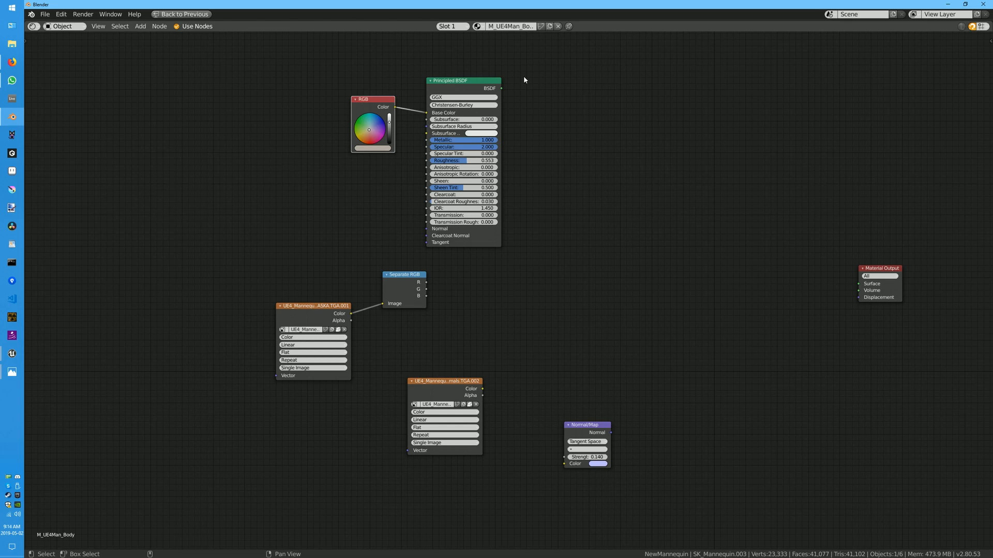
Switch to Firefox and examine the Stack Exchange answer on assigning shaders with an RGB map, including its Separate RGB node setup image
click(12, 62)
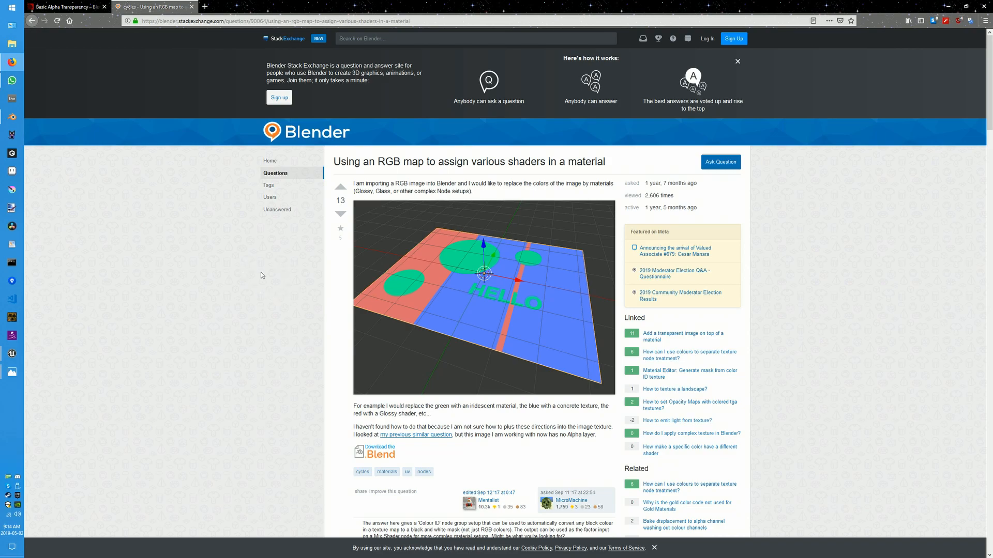
scroll(261, 272, down, 3)
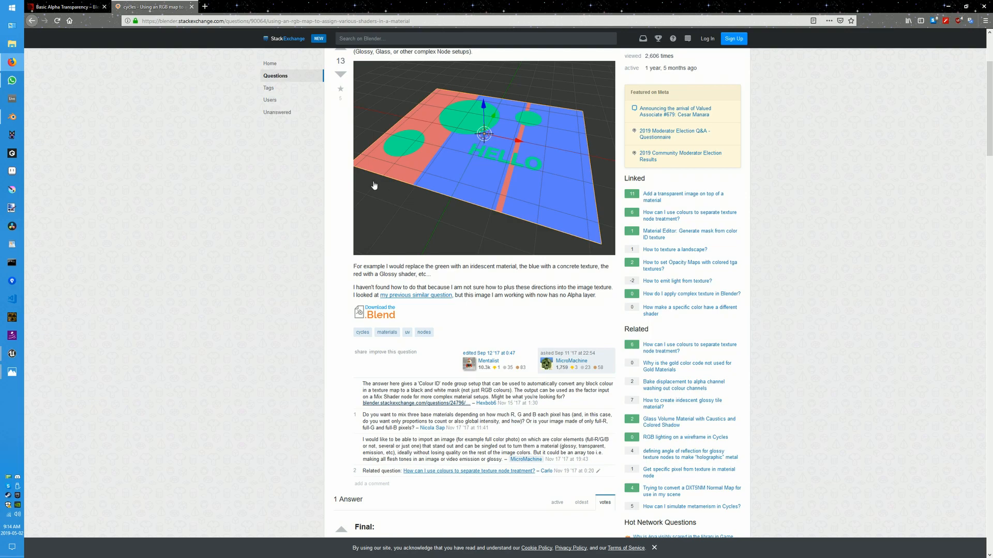
scroll(187, 203, down, 7)
scroll(187, 206, down, 5)
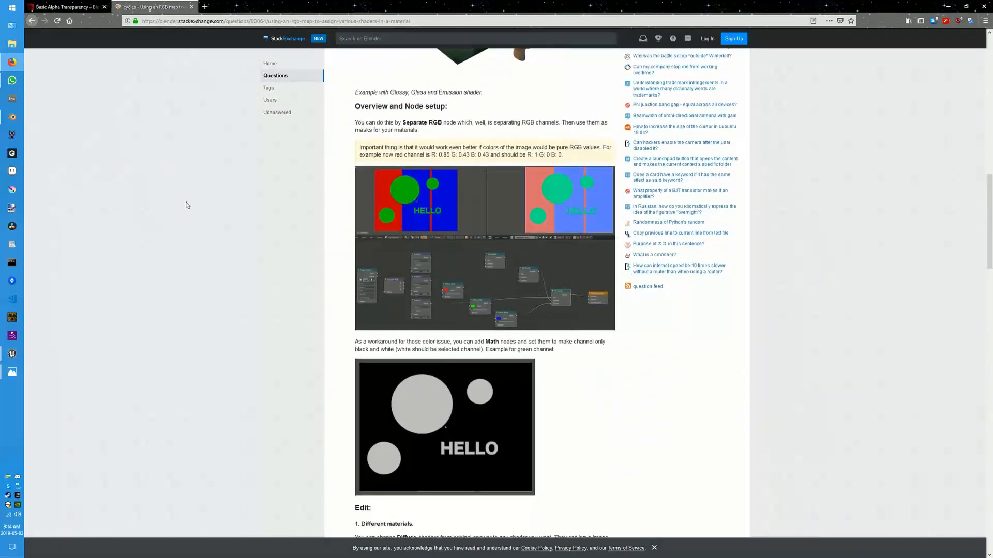
scroll(187, 205, down, 1)
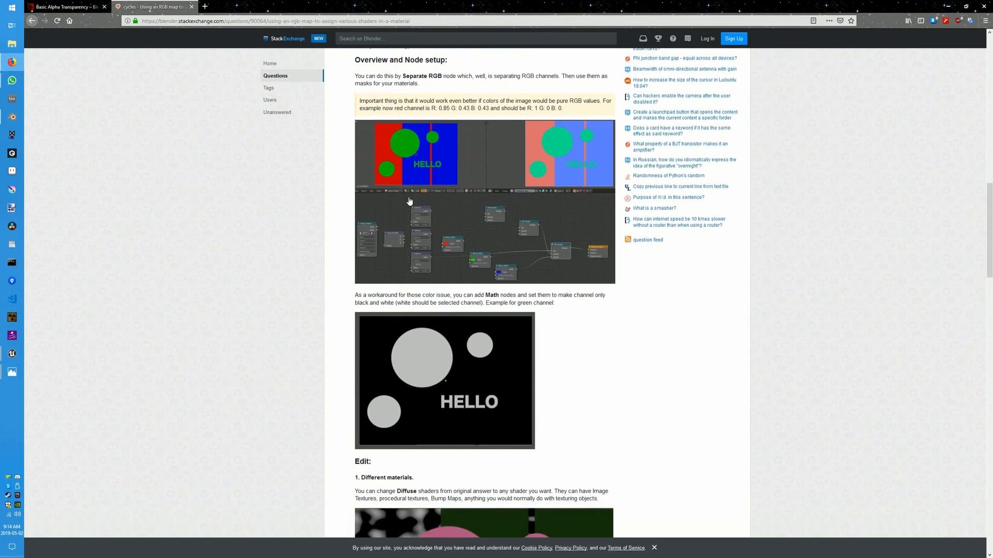
click(425, 233)
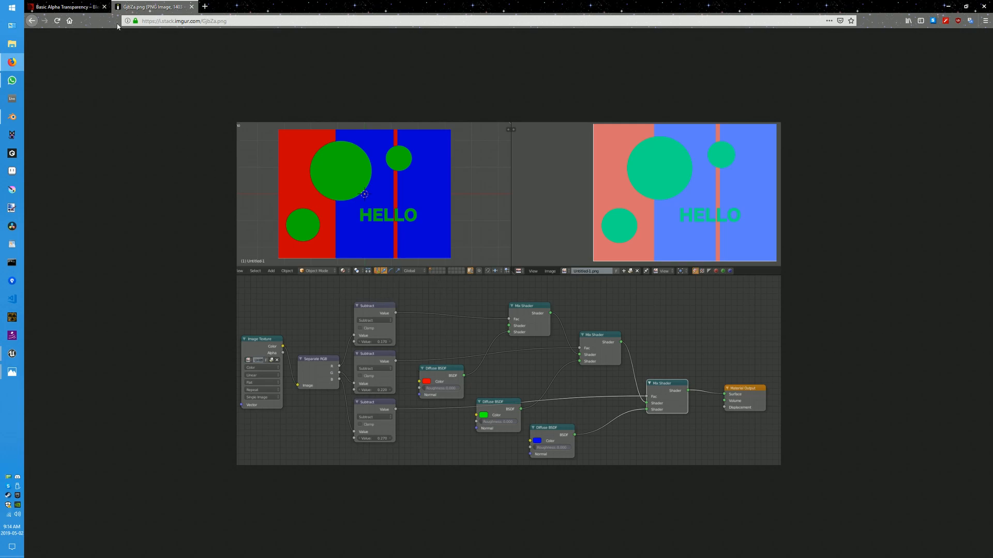
click(32, 20)
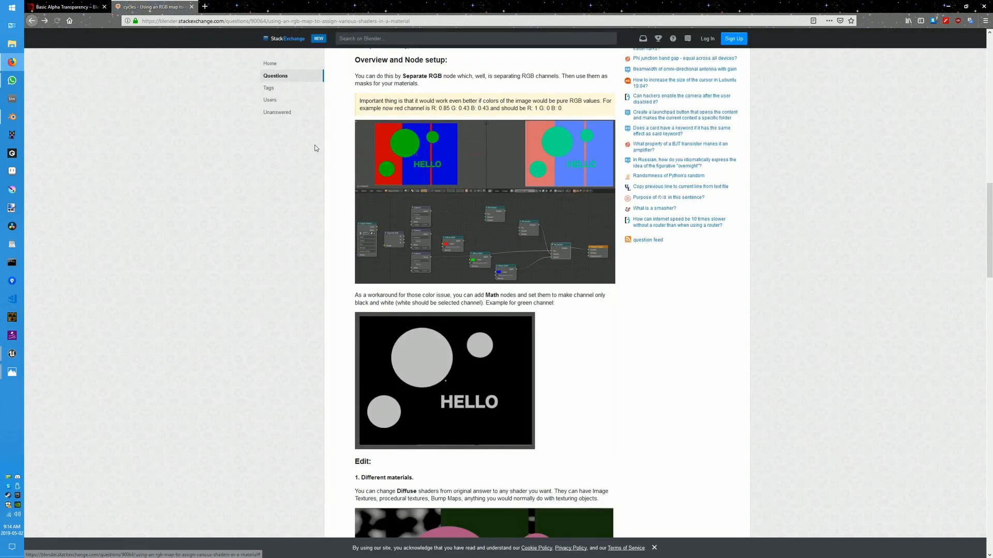
scroll(314, 218, up, 6)
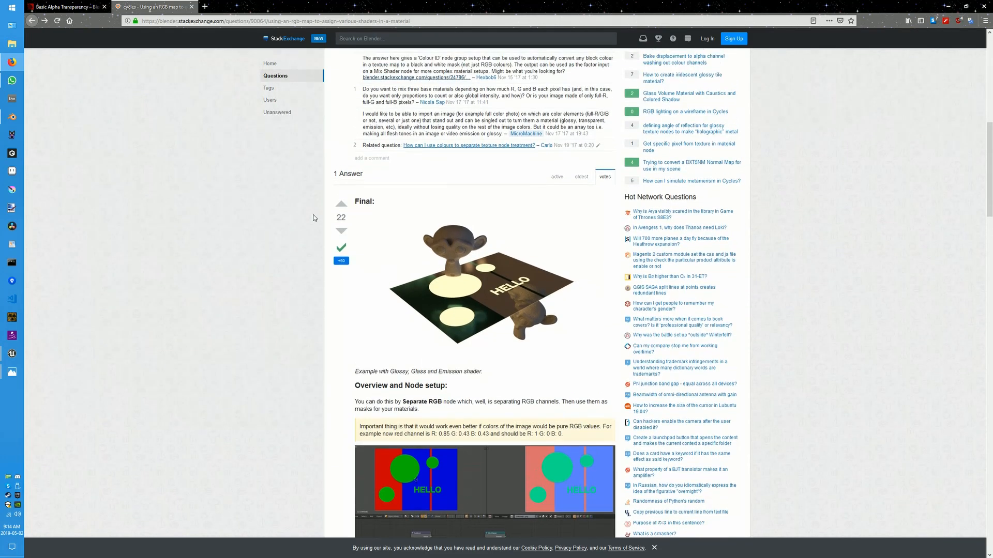
scroll(314, 218, down, 20)
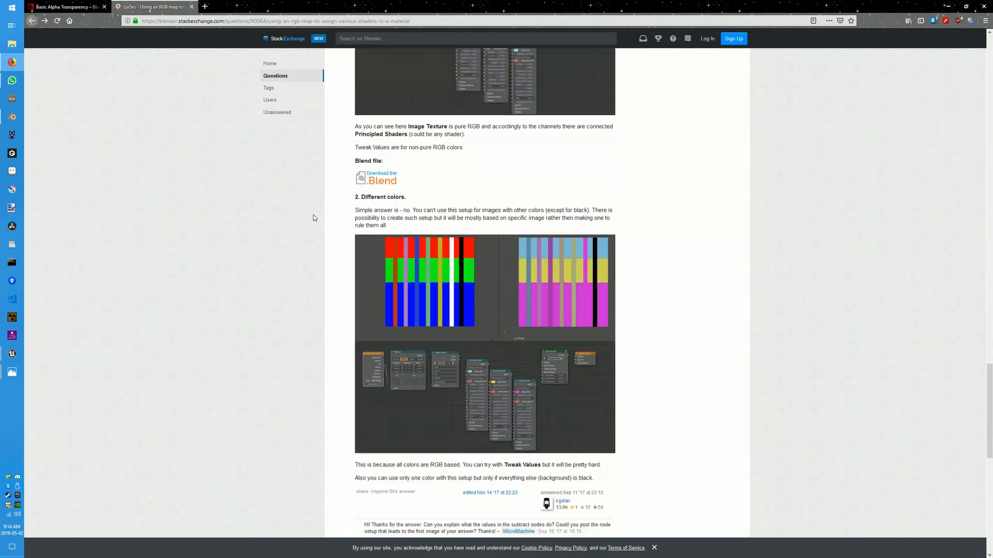
scroll(584, 219, up, 2)
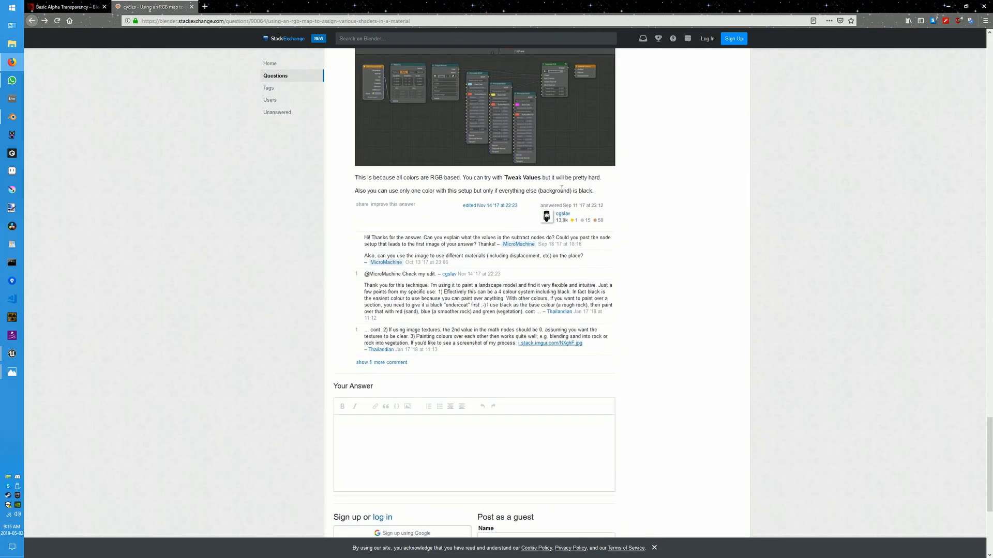
scroll(613, 209, up, 6)
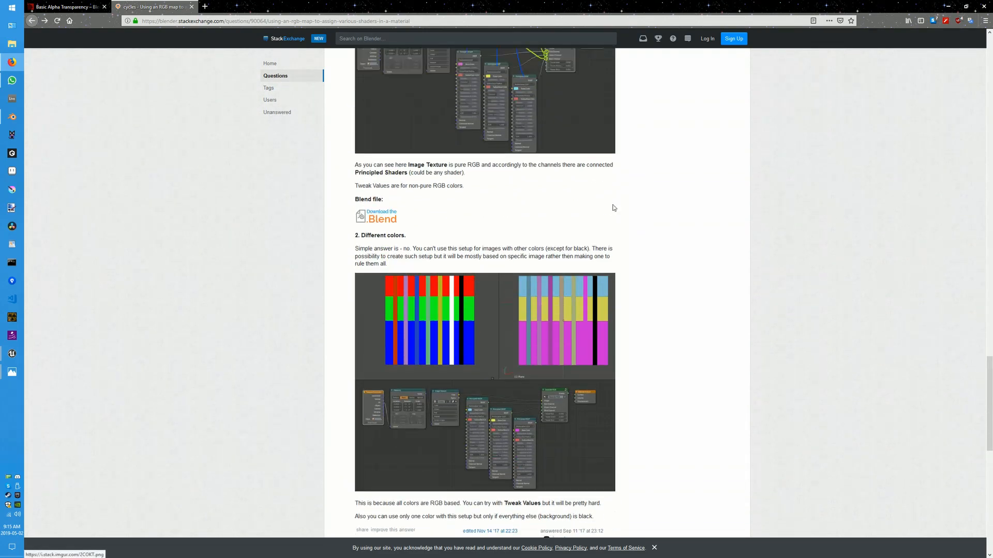
scroll(613, 208, up, 7)
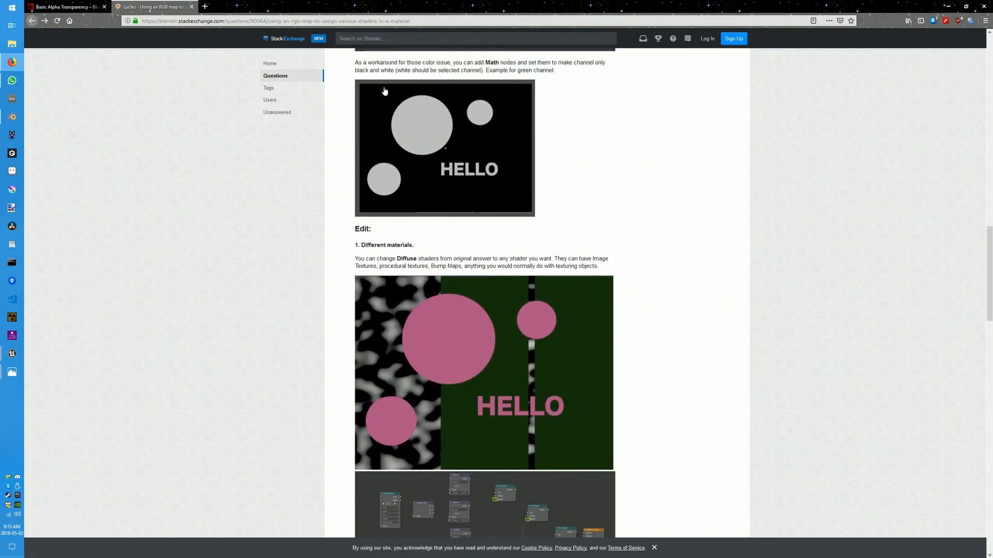
Examine the Basic Alpha Transparency article through its Shading Workspace, Transparent BSDF, Material Settings and UV Map node sections
click(52, 9)
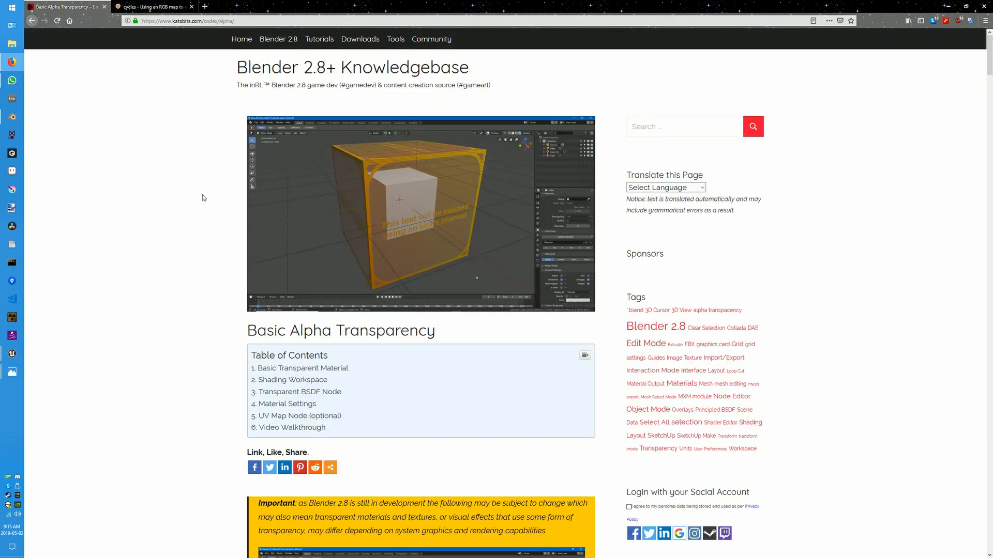
scroll(184, 176, down, 5)
scroll(184, 178, down, 6)
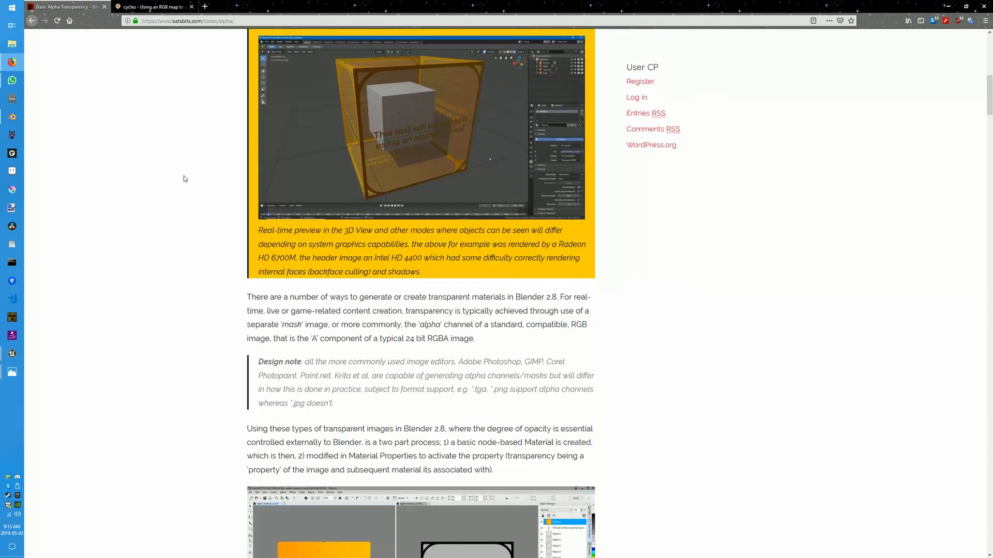
scroll(184, 178, down, 10)
scroll(184, 178, down, 10)
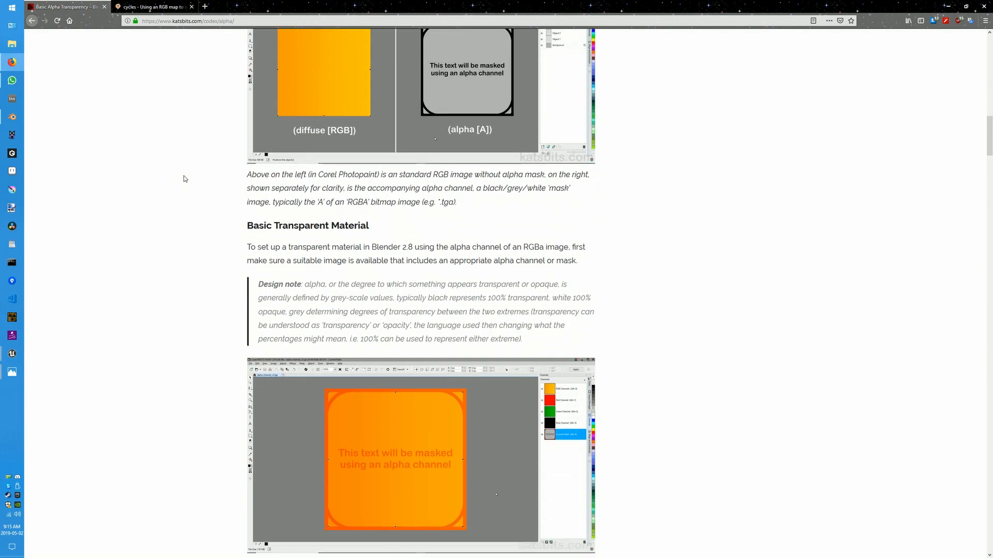
scroll(184, 176, down, 6)
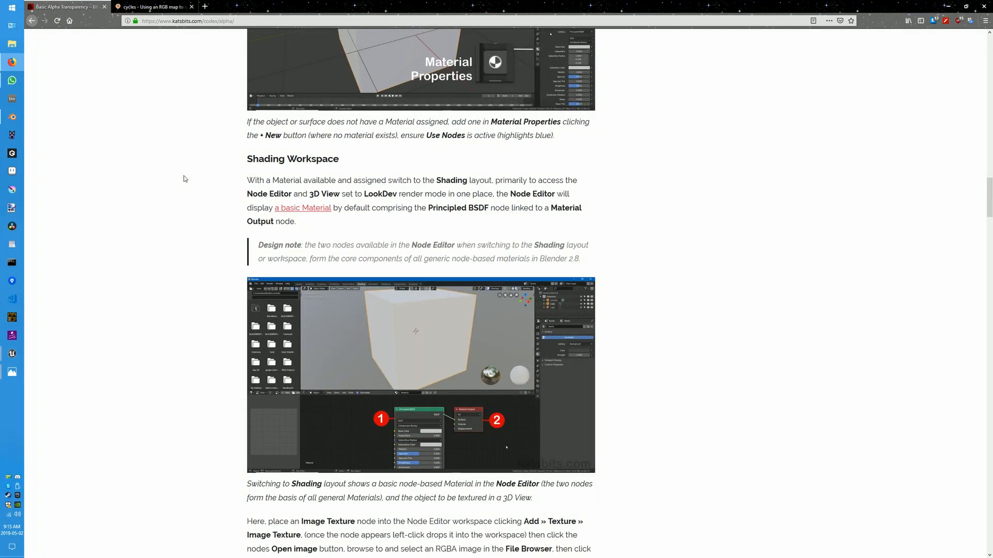
scroll(185, 178, down, 4)
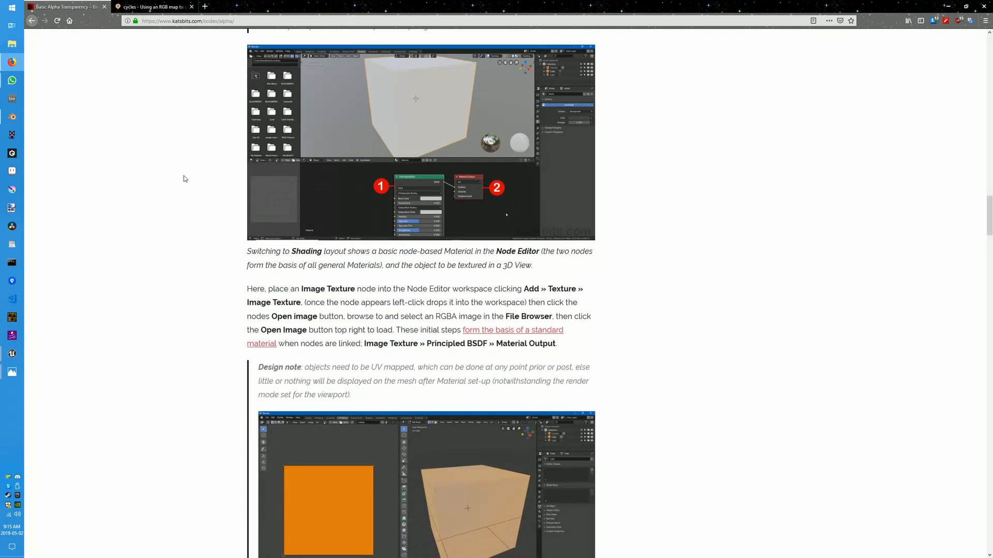
scroll(184, 178, down, 6)
scroll(184, 179, down, 13)
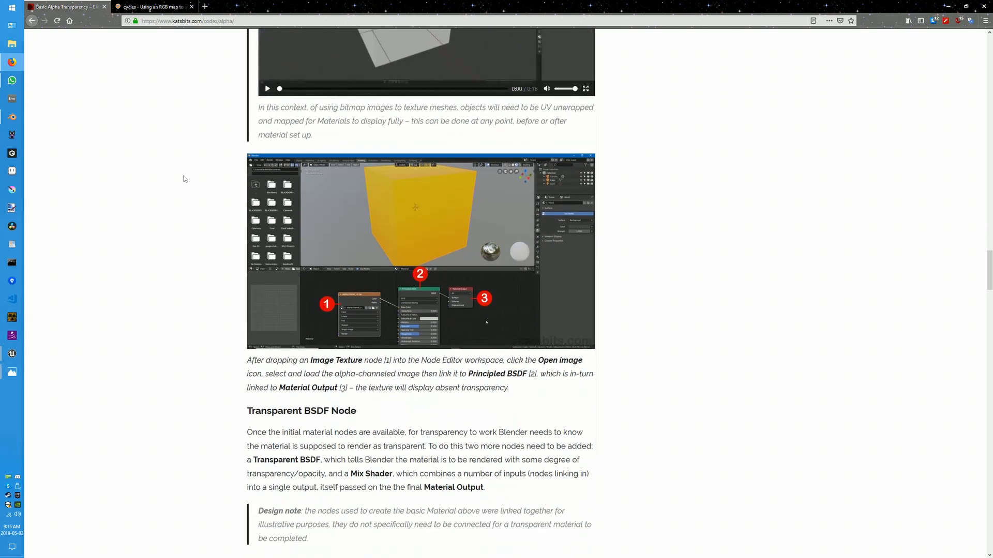
scroll(184, 179, down, 20)
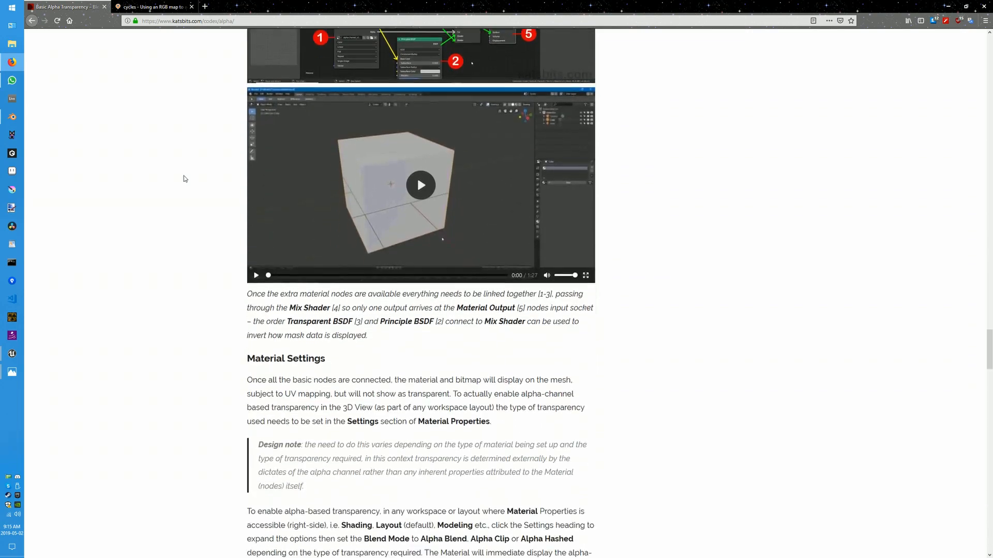
scroll(184, 178, down, 14)
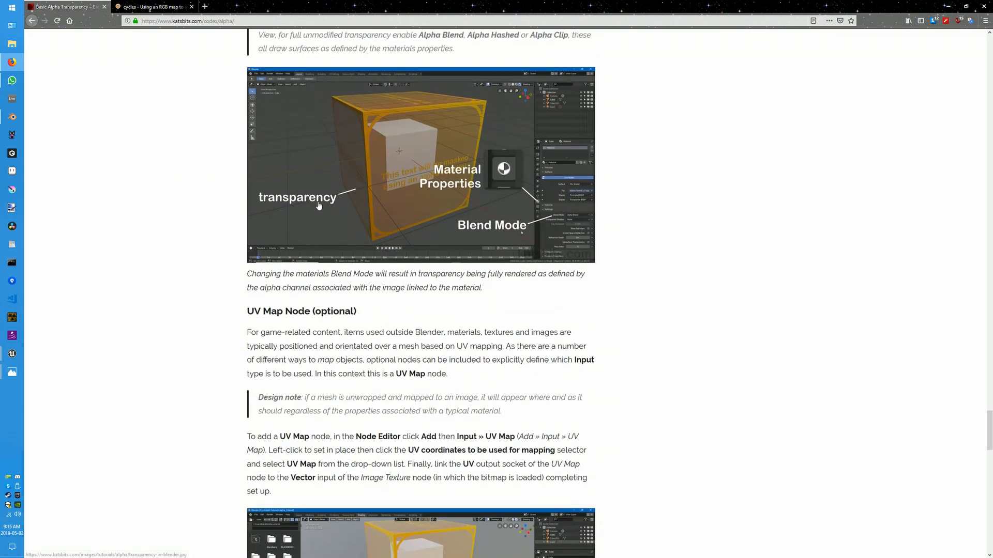
scroll(376, 274, down, 1)
scroll(375, 274, down, 6)
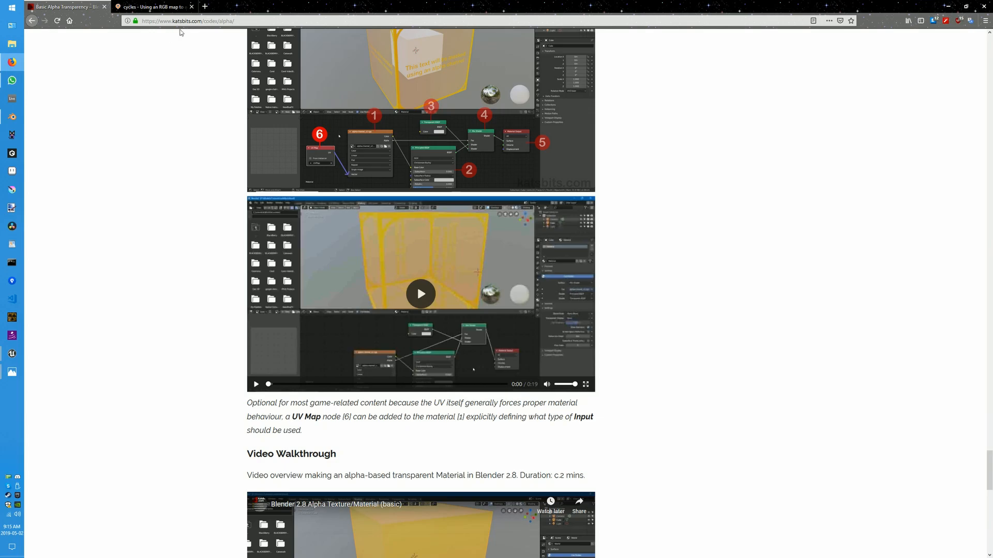
scroll(212, 115, down, 7)
scroll(212, 114, down, 1)
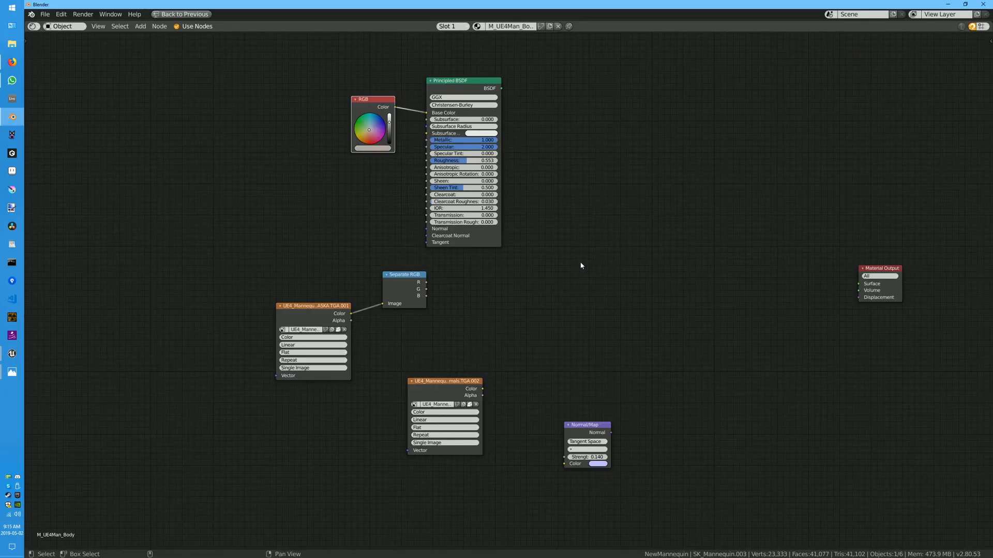
Add a Math node set to Subtract and place it beside the Separate RGB node
click(141, 27)
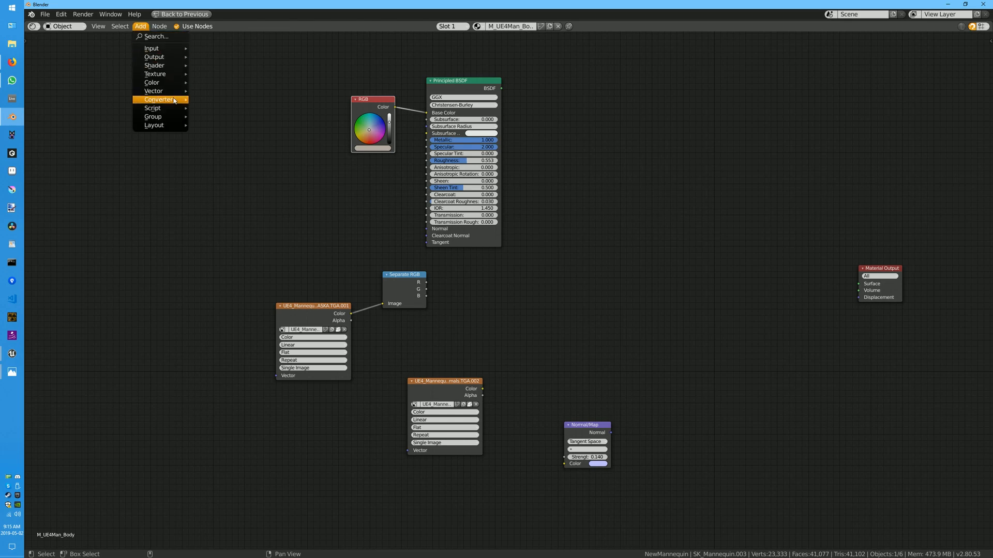
mouse_move(175, 101)
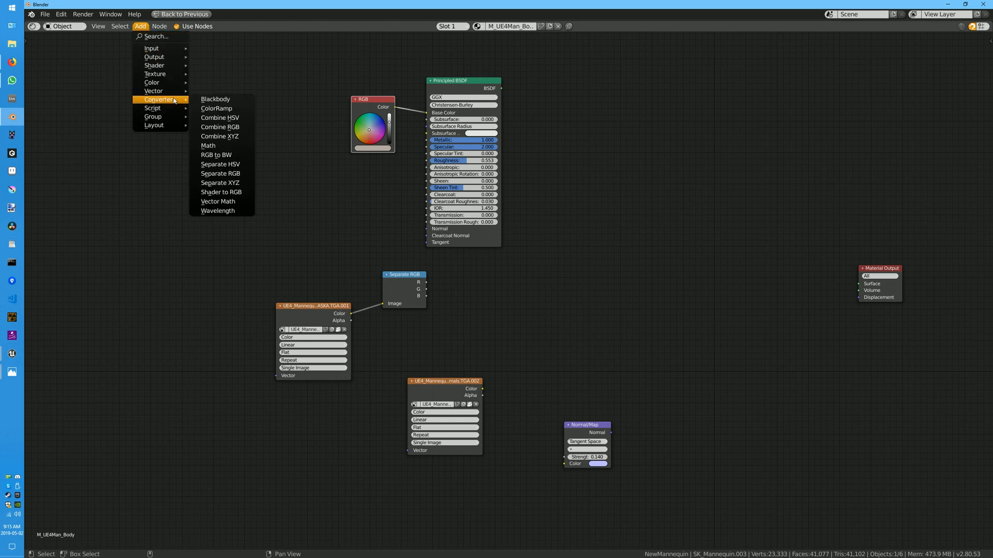
click(209, 146)
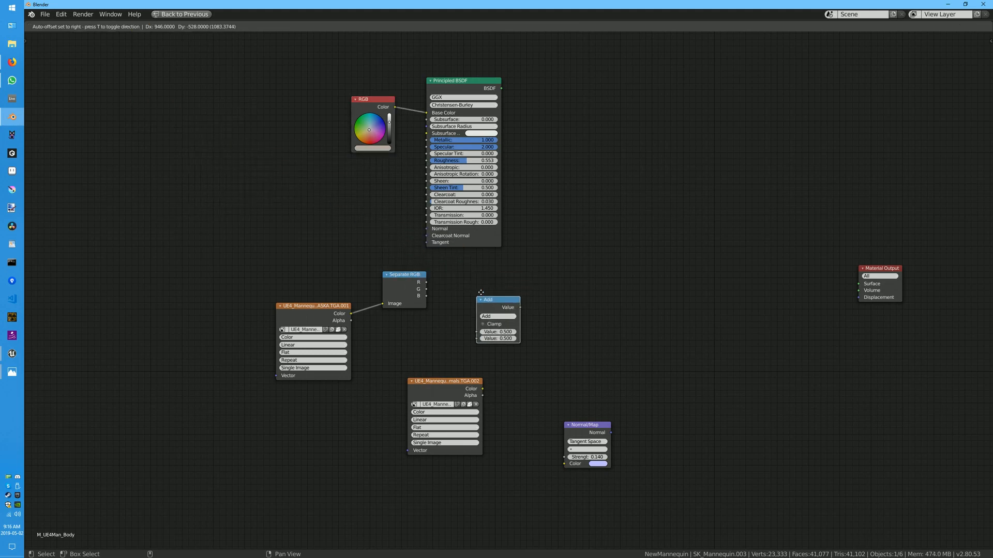
click(481, 294)
drag(494, 300, 550, 256)
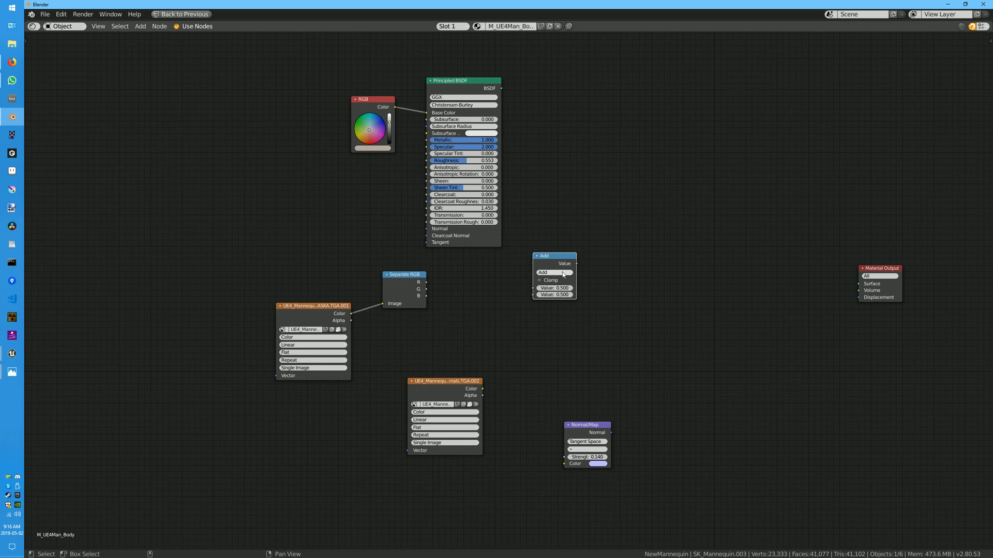
click(553, 273)
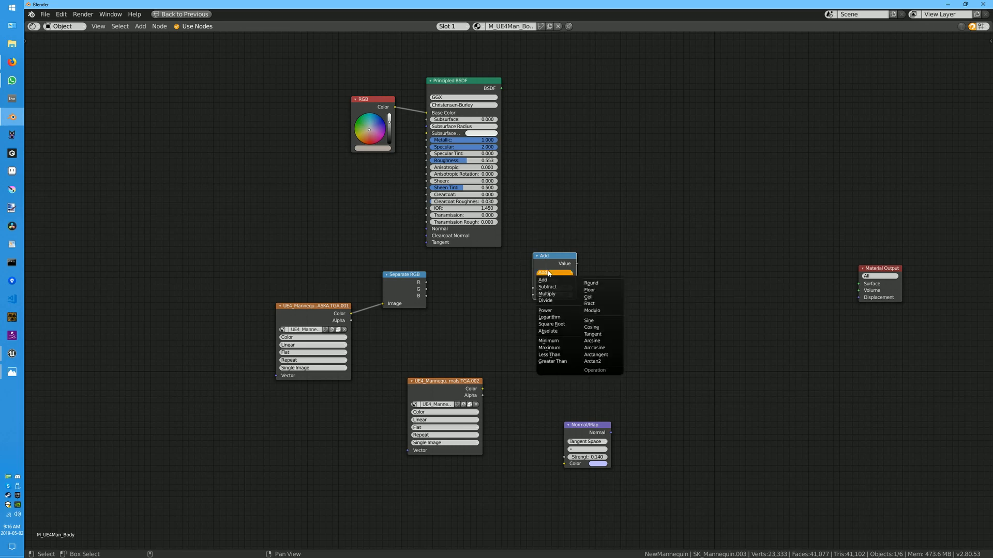
click(552, 286)
drag(555, 258, 511, 264)
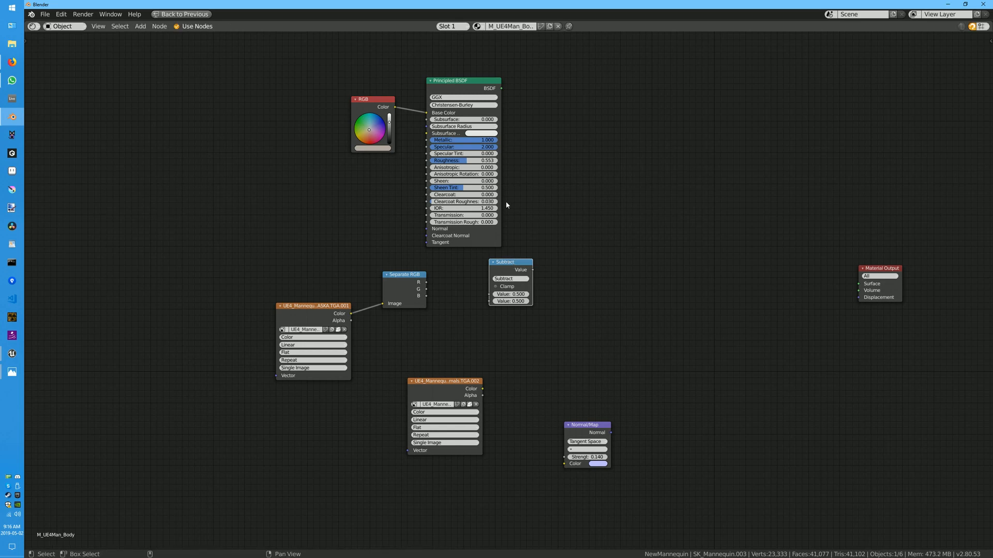
Move the RGB node and its connected Principled BSDF further left, side by side above the mask image texture
drag(286, 70, 541, 154)
mouse_move(456, 83)
mouse_down()
mouse_move(325, 69)
mouse_move(487, 77)
mouse_move(456, 71)
mouse_up()
drag(368, 101, 242, 107)
drag(468, 71, 324, 82)
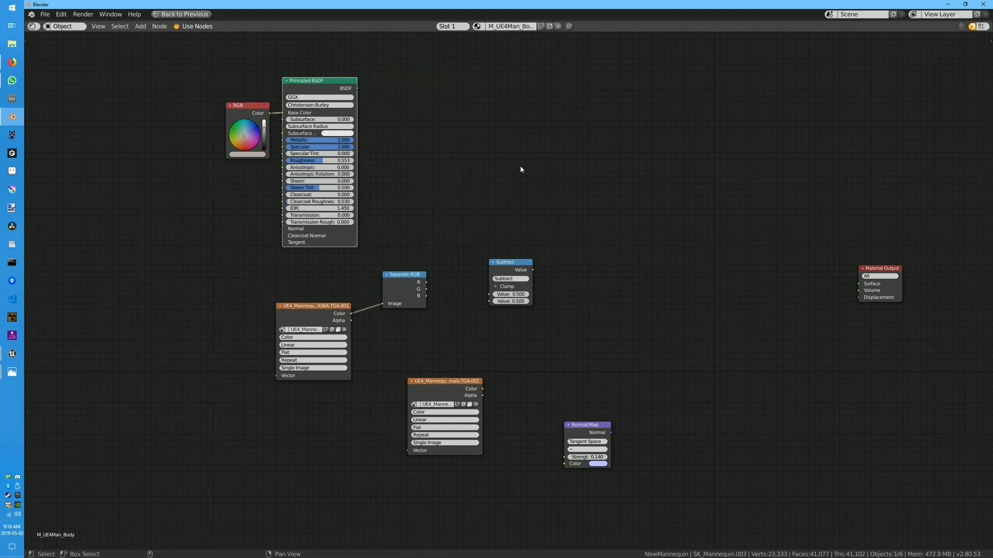
Duplicate the Subtract node twice and stack the three copies vertically beside the Separate RGB node
drag(511, 265, 467, 202)
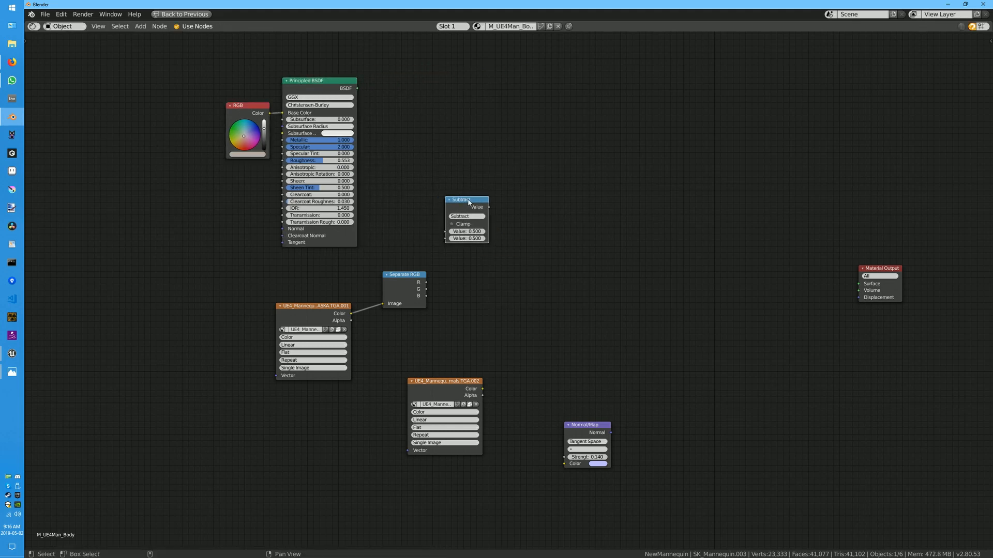
key(shift+d)
click(465, 269)
key(shift+d)
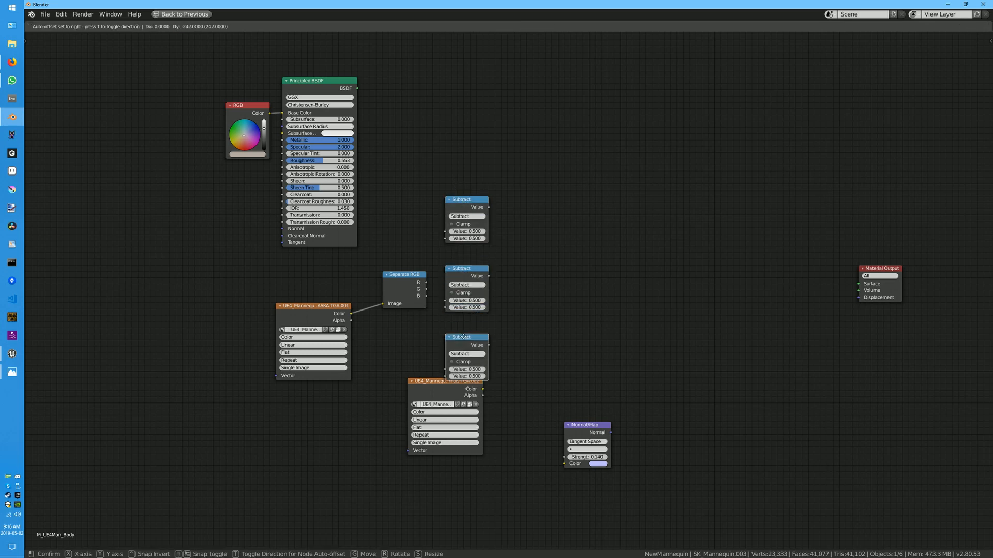
click(462, 321)
drag(459, 203, 459, 221)
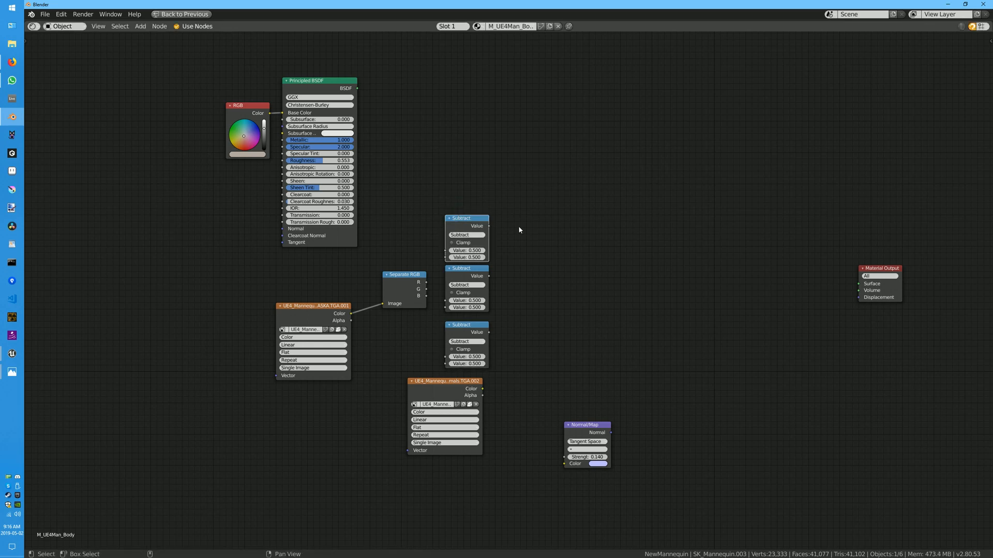
Connect Separate RGB's R, G and B to the three Subtract nodes' first values, and move the normals texture below the mask texture
drag(426, 282, 445, 251)
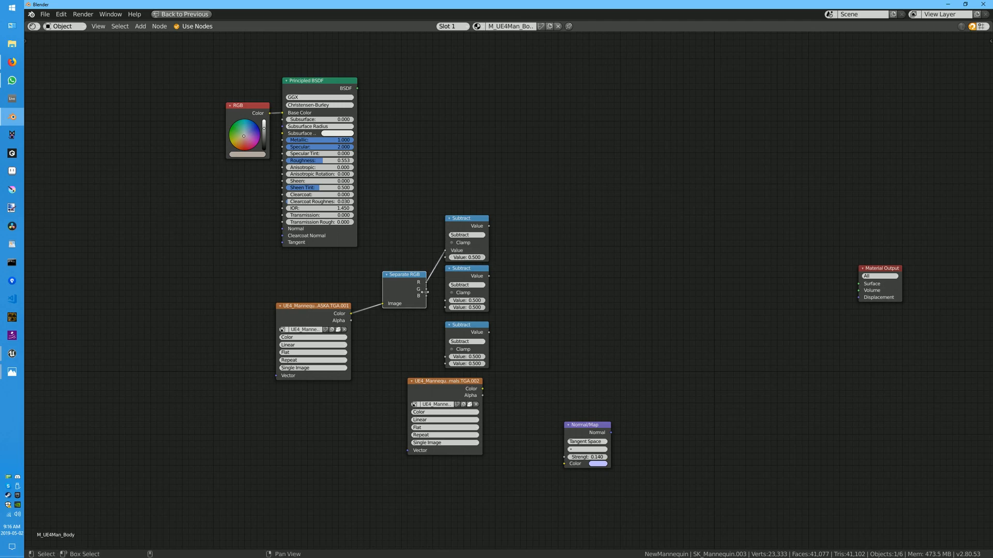
drag(427, 290, 448, 351)
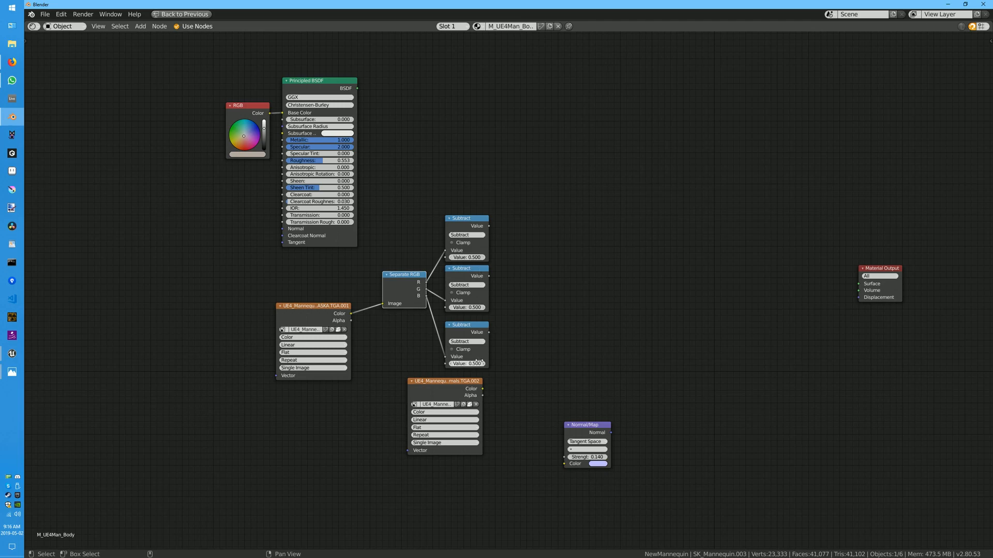
drag(451, 384, 325, 426)
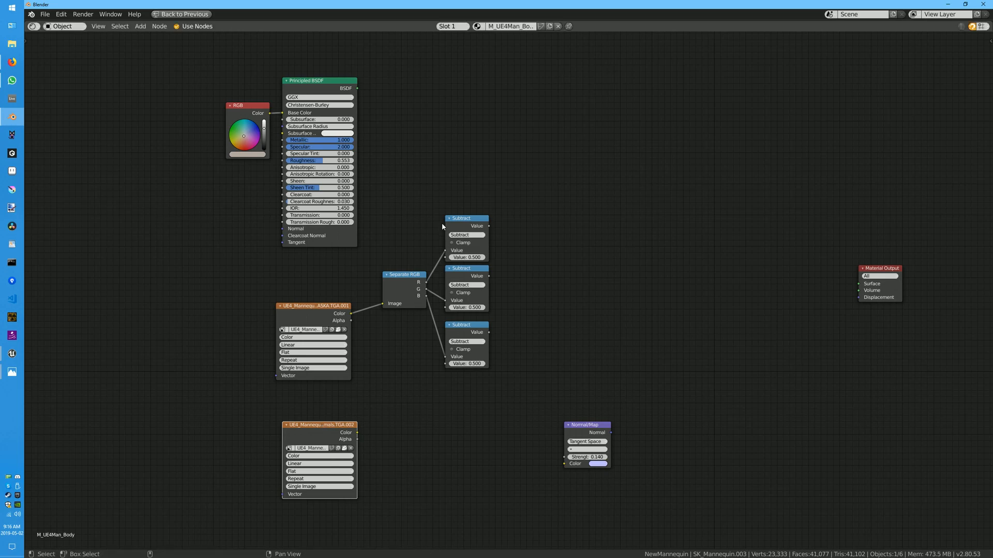
drag(405, 275, 405, 285)
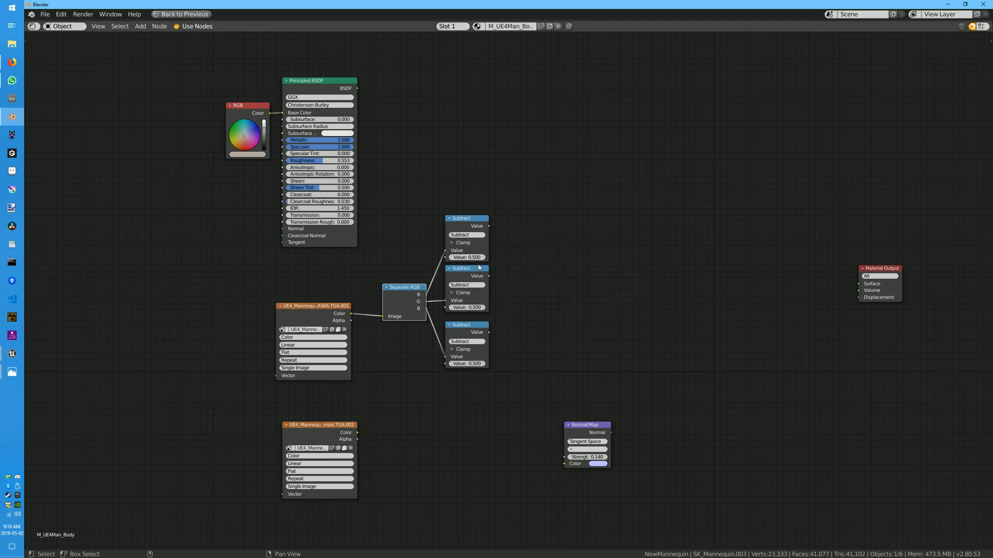
drag(467, 328, 467, 321)
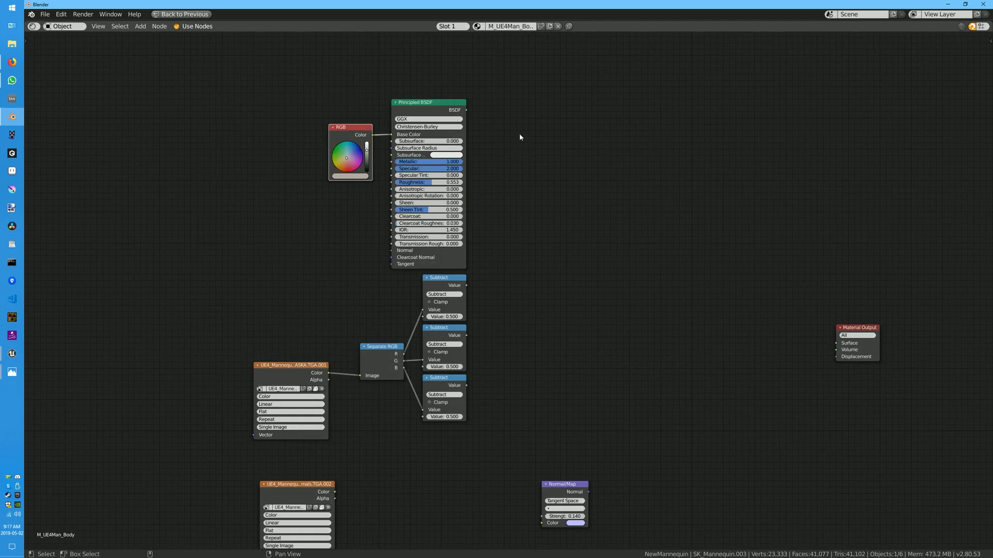
Add a Mix Shader node in the empty space between the Principled BSDF and the Material Output
key(shift+a)
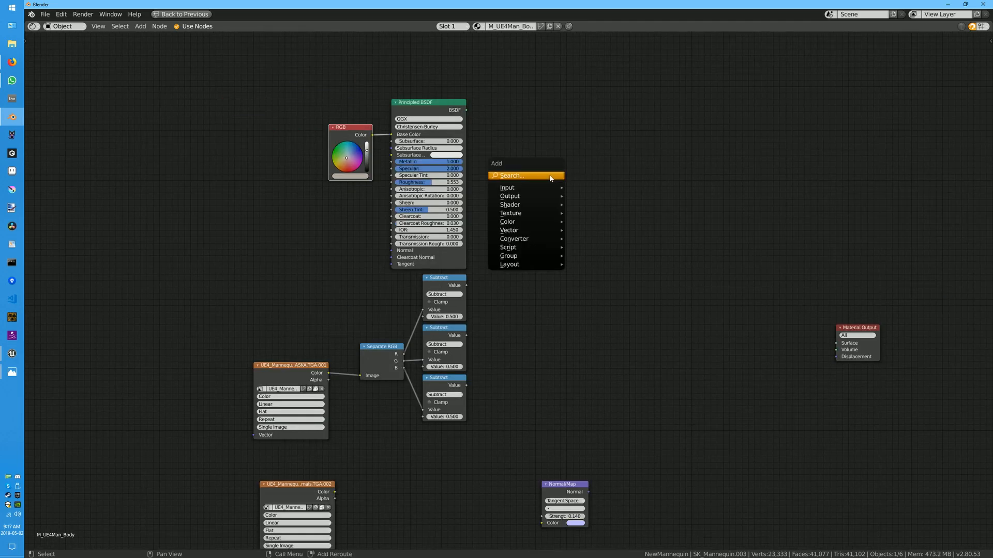
mouse_move(535, 190)
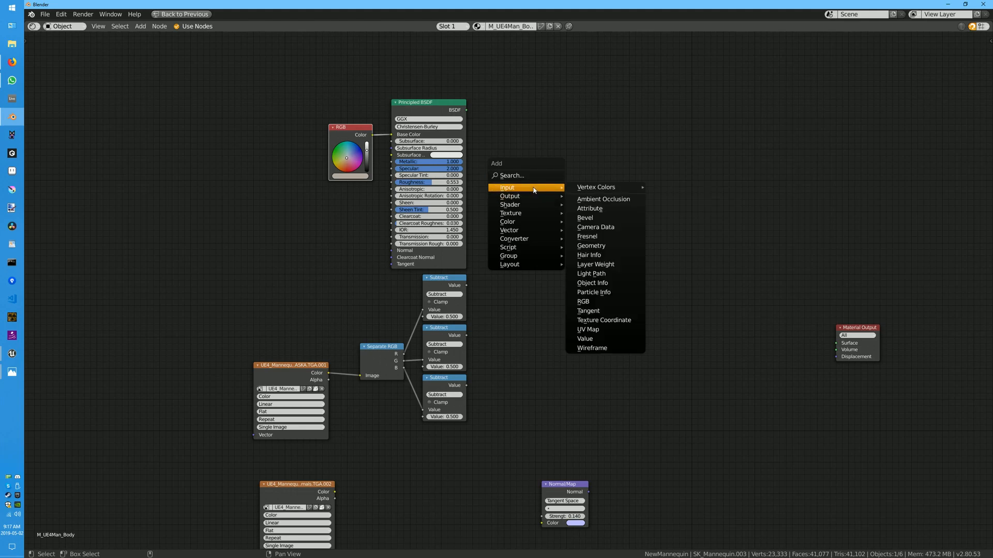
mouse_move(577, 190)
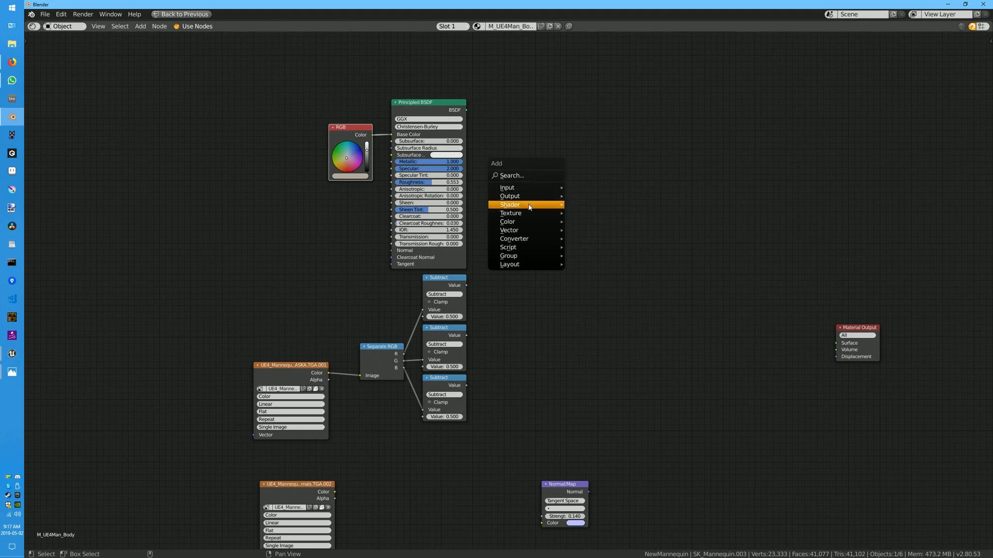
click(592, 252)
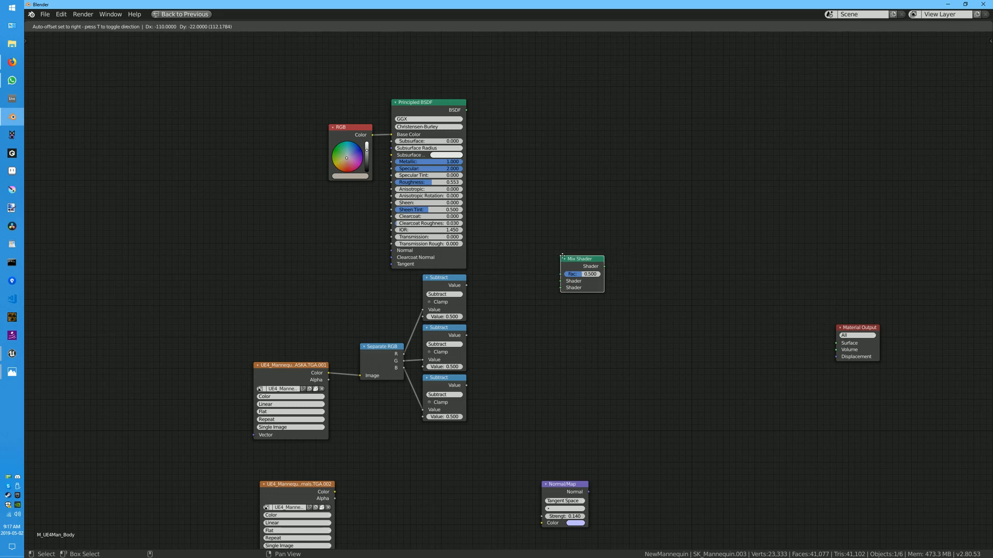
click(559, 263)
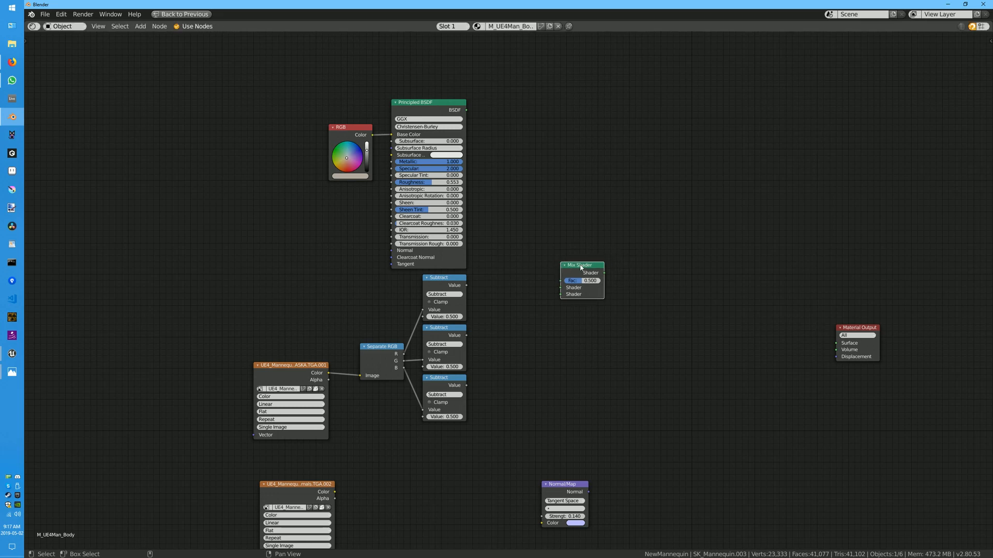
Duplicate the Mix Shader twice and align the three nodes in an evenly spaced horizontal row
key(shift+d)
click(649, 263)
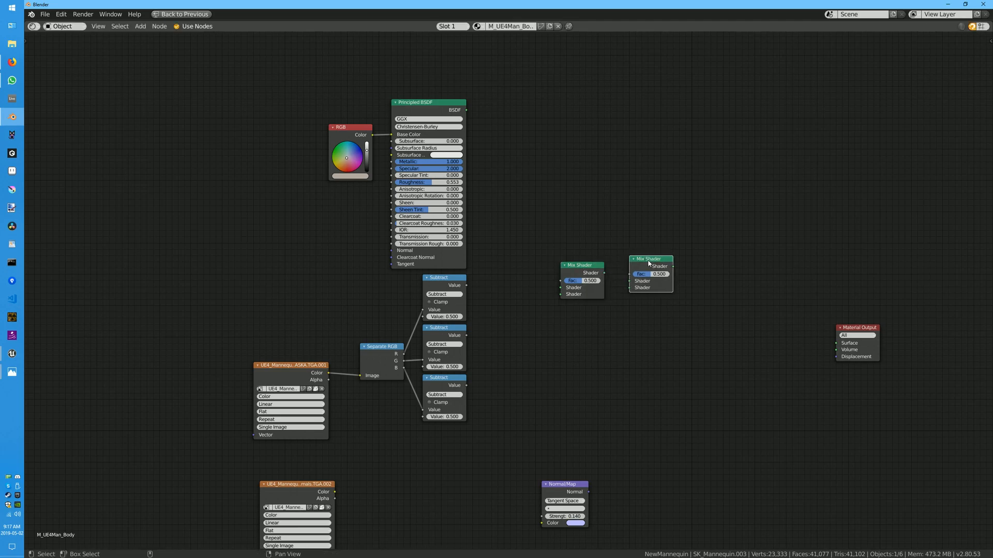
key(shift+d)
click(658, 269)
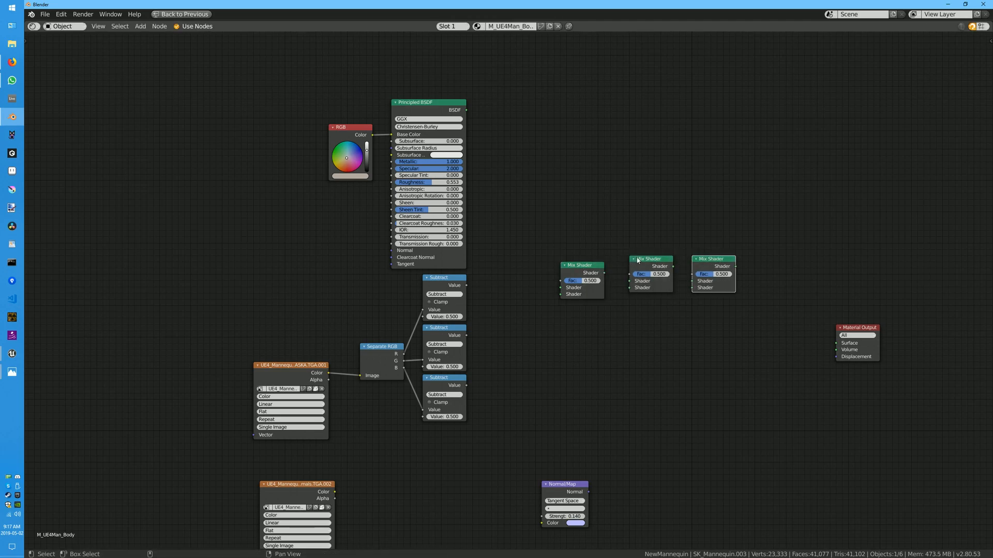
drag(579, 272, 572, 265)
mouse_move(652, 256)
mouse_down()
mouse_move(627, 254)
mouse_move(645, 255)
mouse_up()
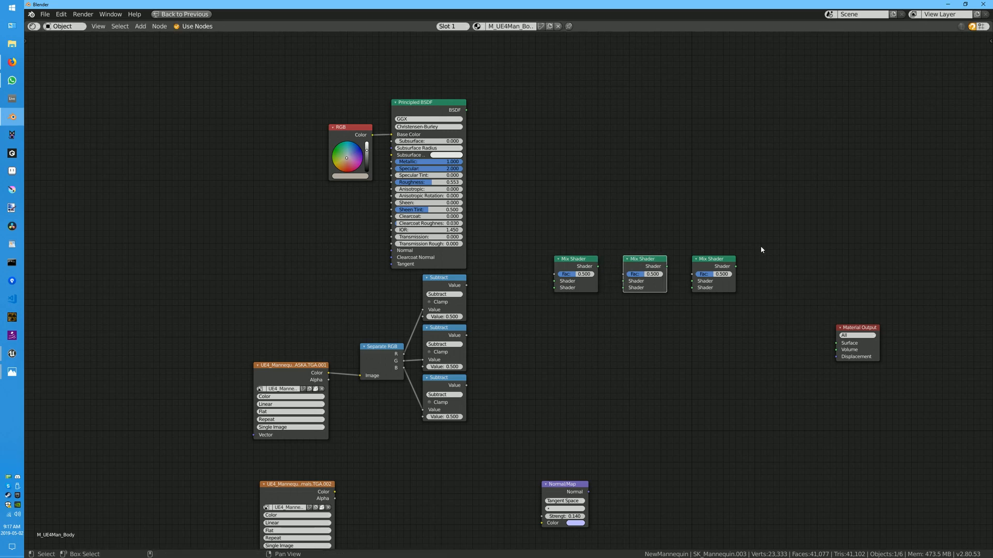
Connect the Principled BSDF to the first Mix Shader's upper Shader input, and the first two Subtract values to the first two Mix Shaders' Fac
click(466, 111)
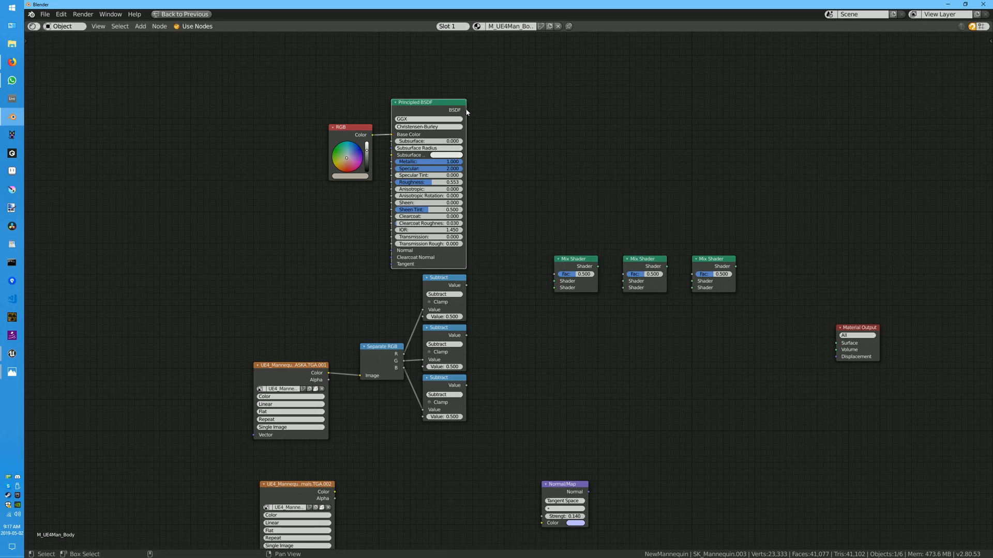
drag(466, 111, 554, 281)
drag(467, 287, 554, 275)
drag(467, 336, 624, 274)
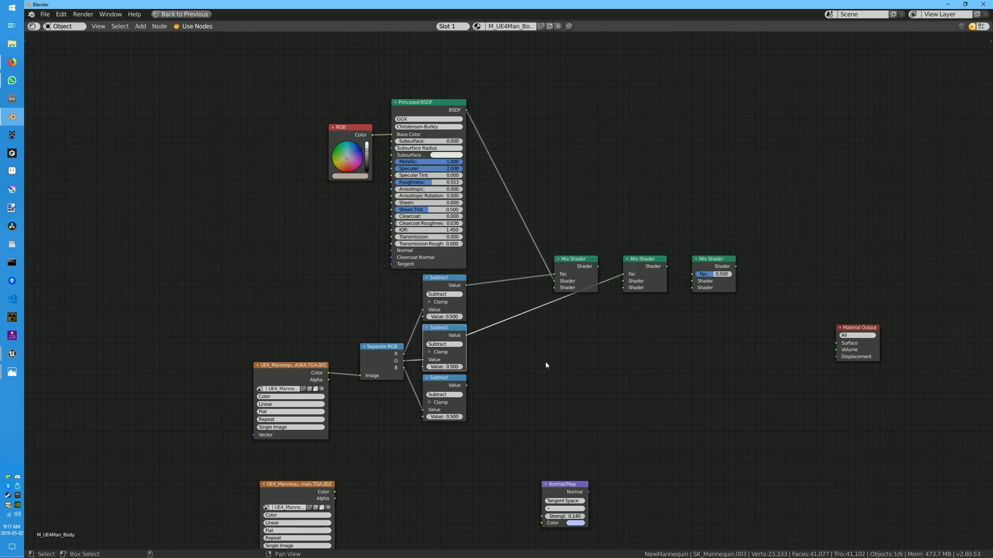
Connect the third Subtract's Value to the third Mix Shader's Fac, and that Mix Shader's output to the Material Output's Surface
drag(465, 386, 692, 274)
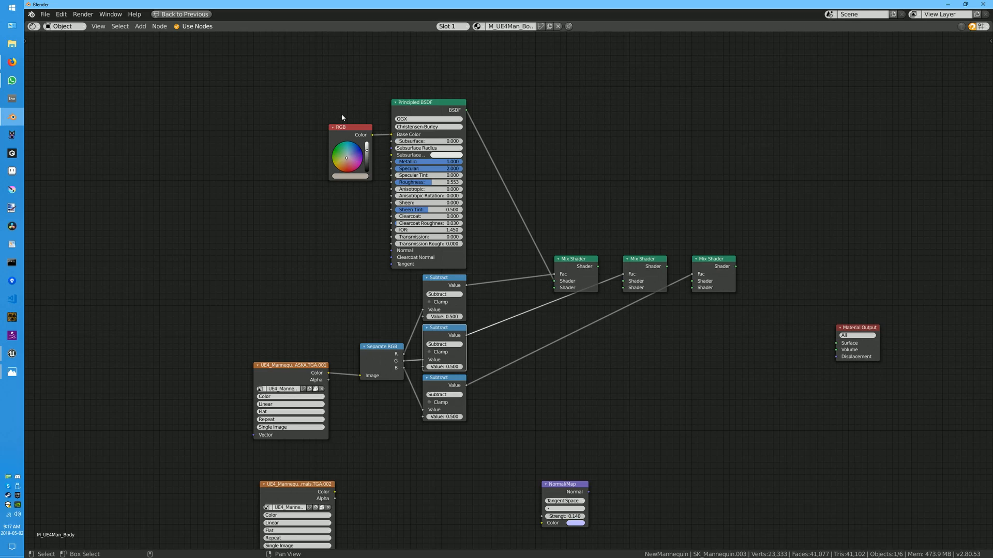
click(350, 127)
click(422, 103)
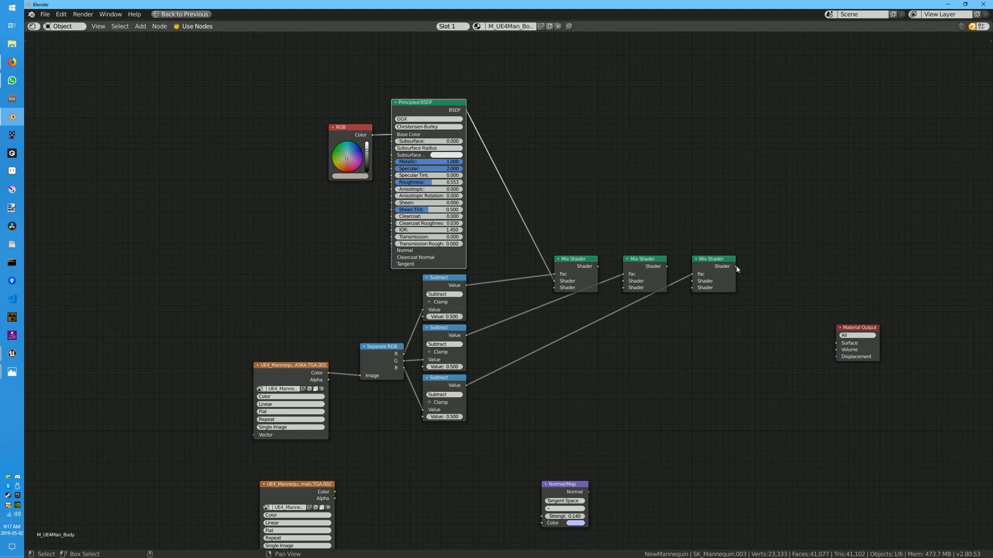
drag(735, 267, 836, 343)
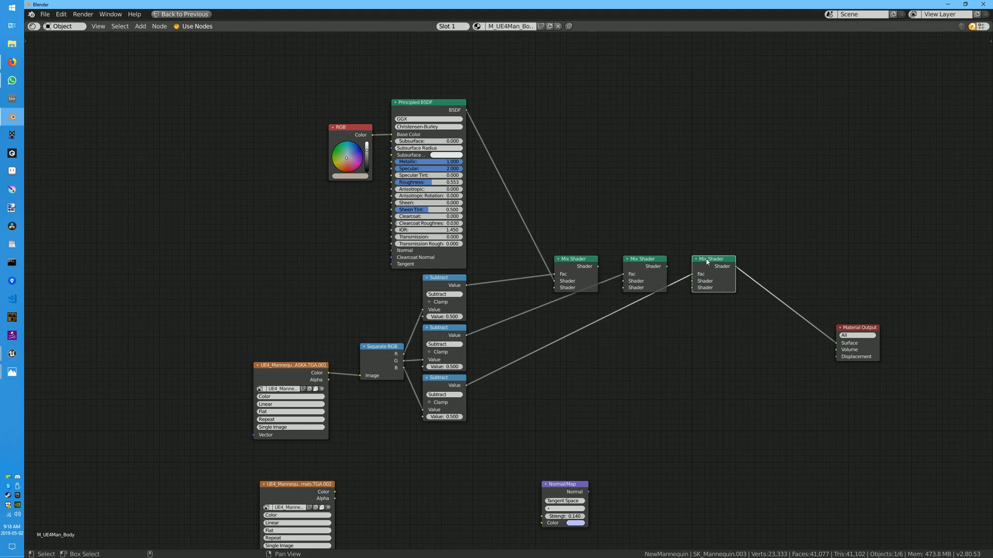
Place the Normal Map and normals texture near the Material Output, connecting the texture's Color to the Normal Map and its Normal to Displacement
drag(563, 488, 825, 367)
drag(839, 357, 837, 357)
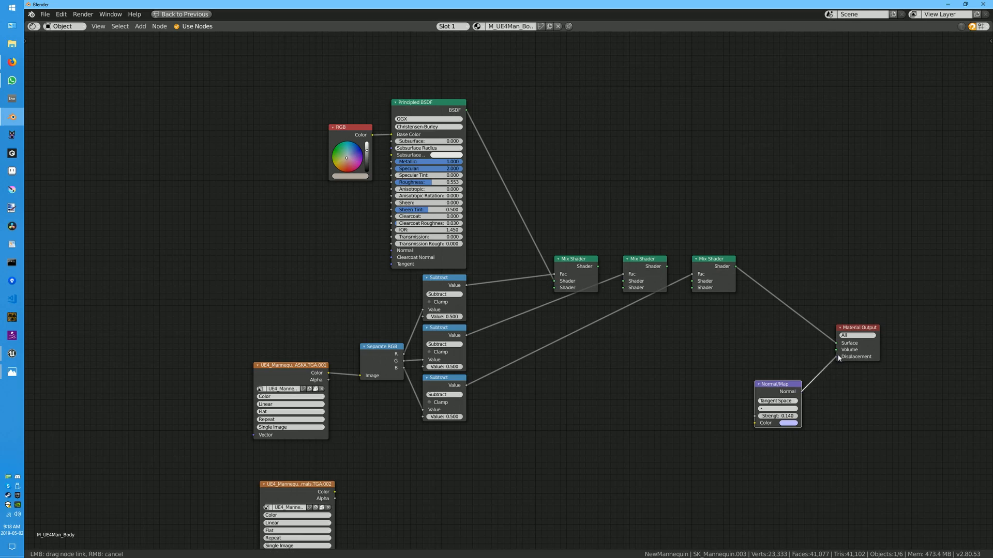
drag(289, 486, 754, 422)
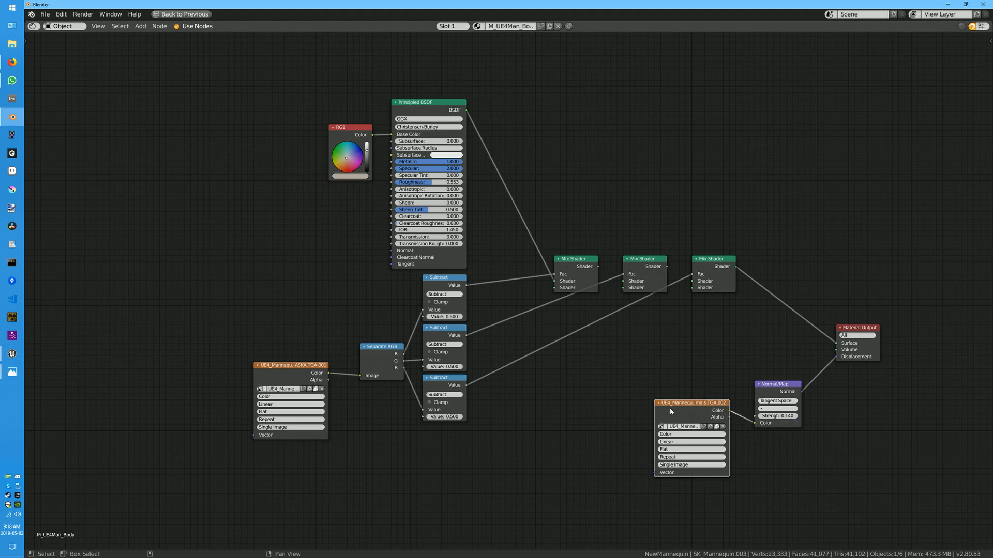
Set the normals texture to Clip extension and Non-Color Data, and the mask texture's extension to Clip
click(667, 457)
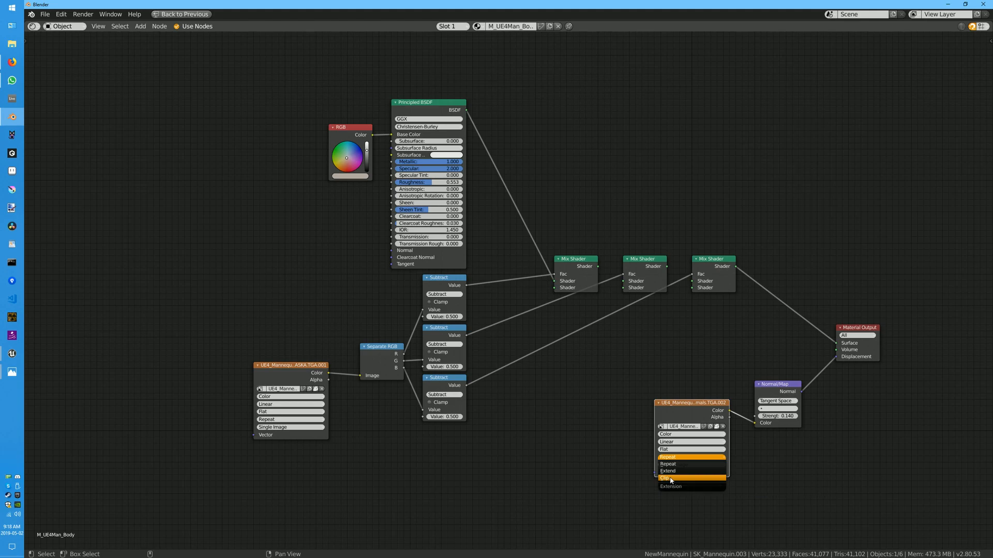
click(671, 479)
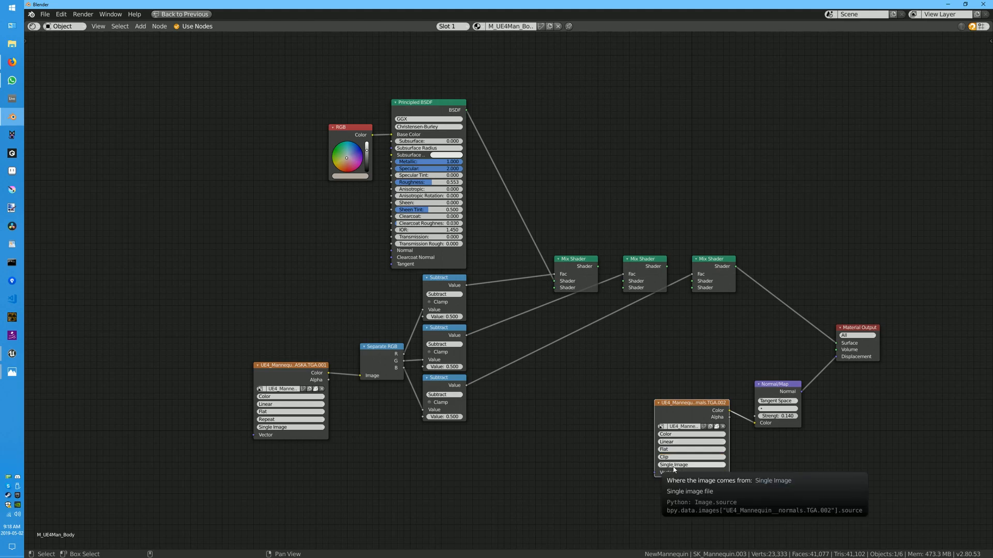
click(666, 435)
click(678, 449)
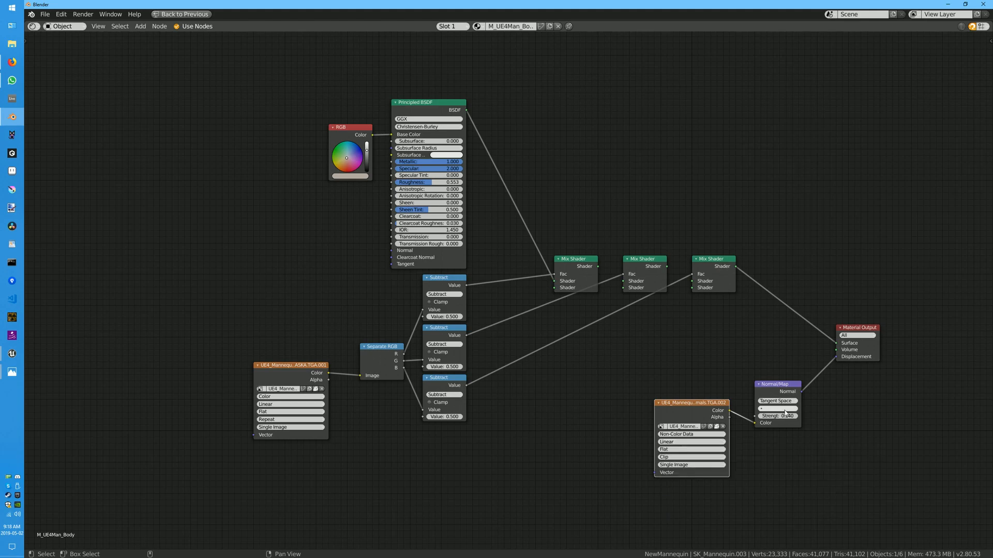
click(265, 419)
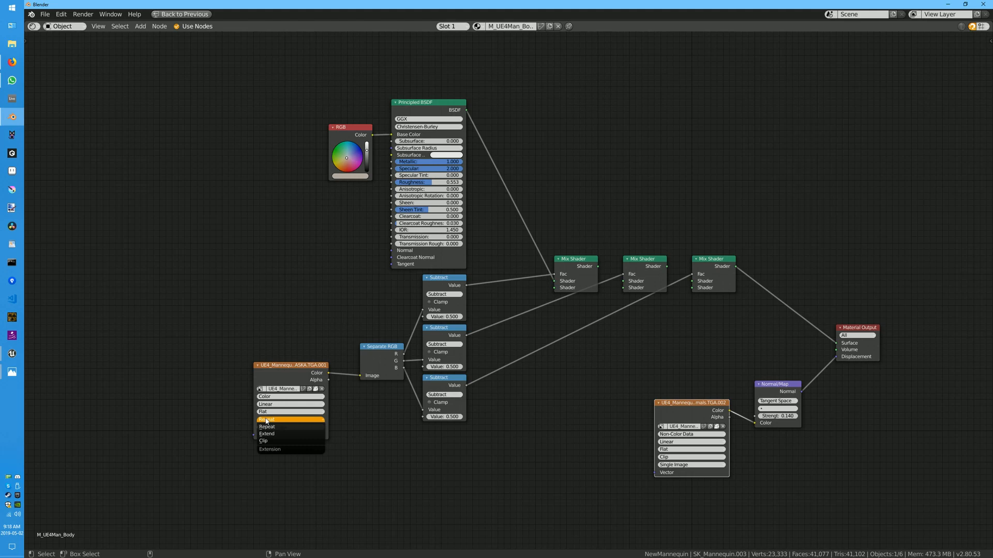
click(266, 442)
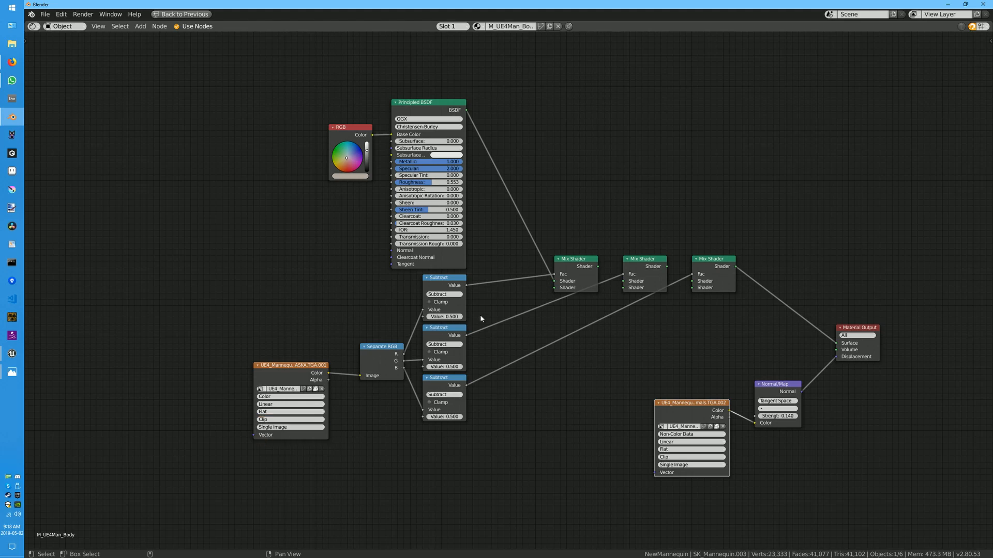
Return to the full material layout and fly the 3D view close to the mannequin's upper body to examine its shading
key(ctrl+space)
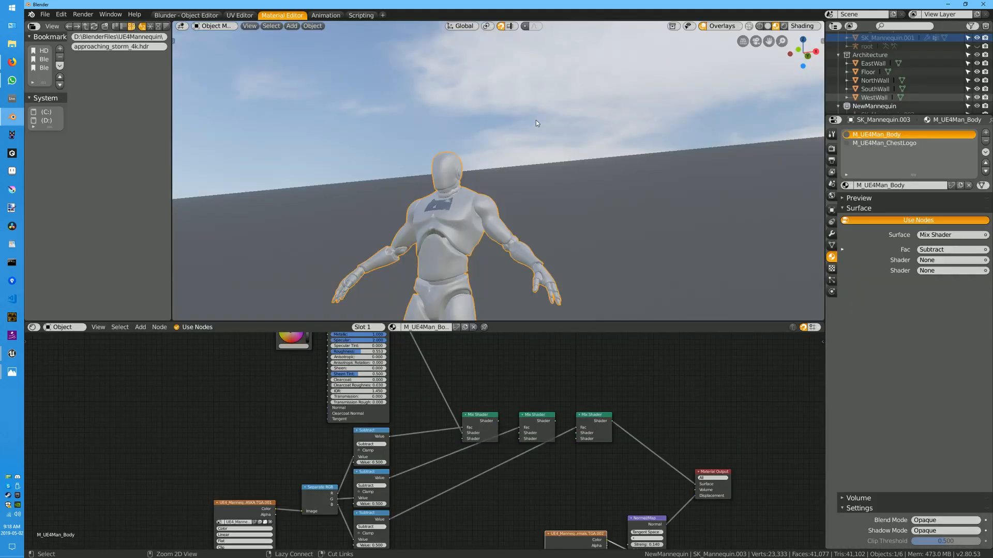
key(shift+grave)
key(w)
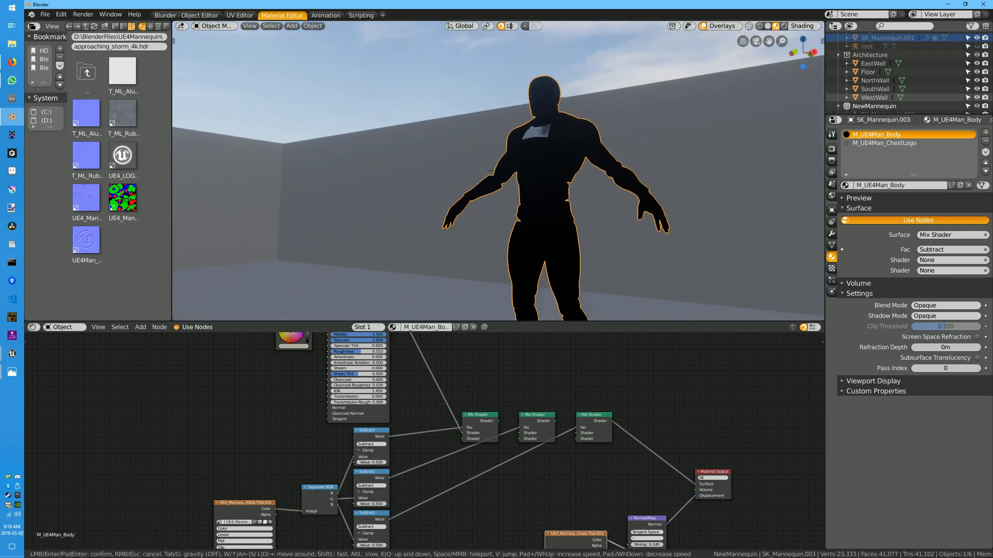
key(w)
key(d)
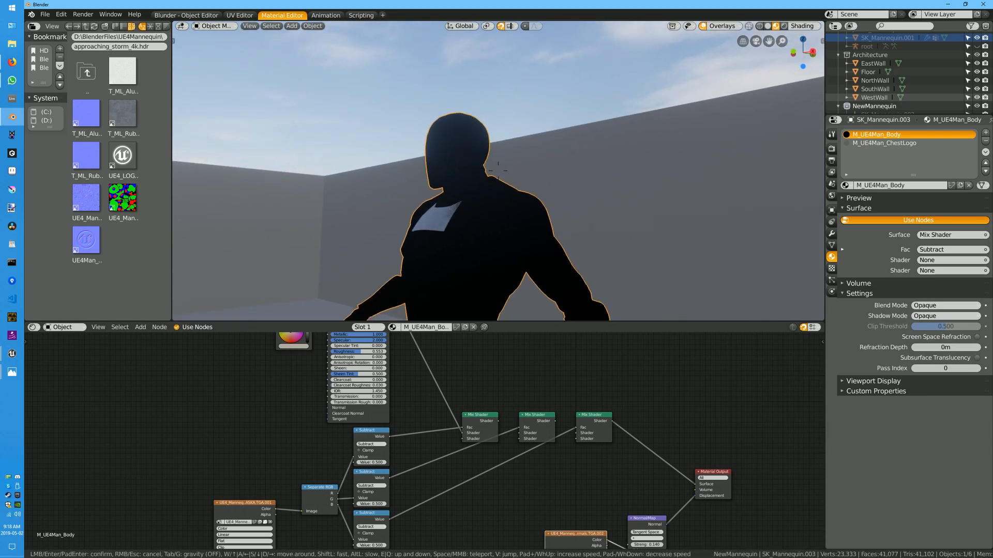
key(e)
key(s)
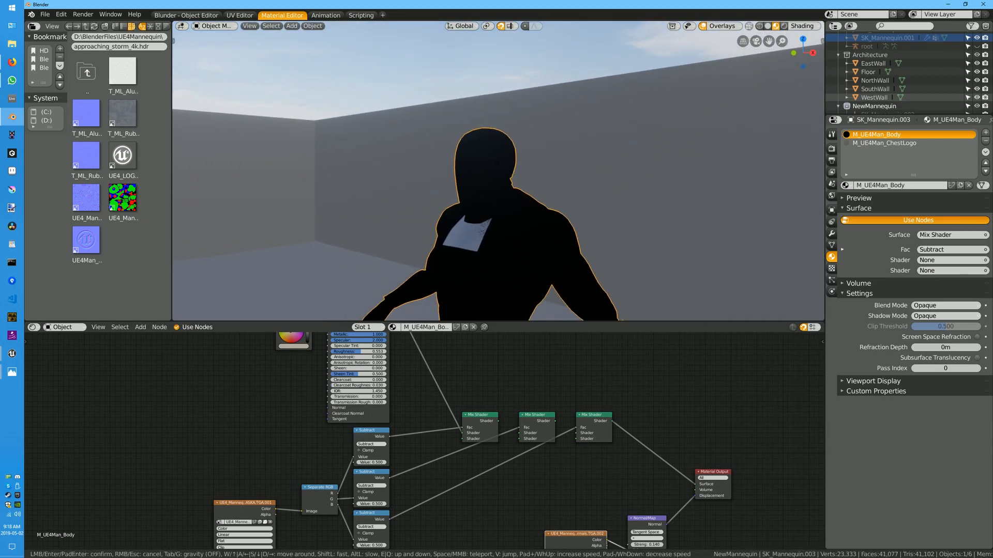
click(498, 171)
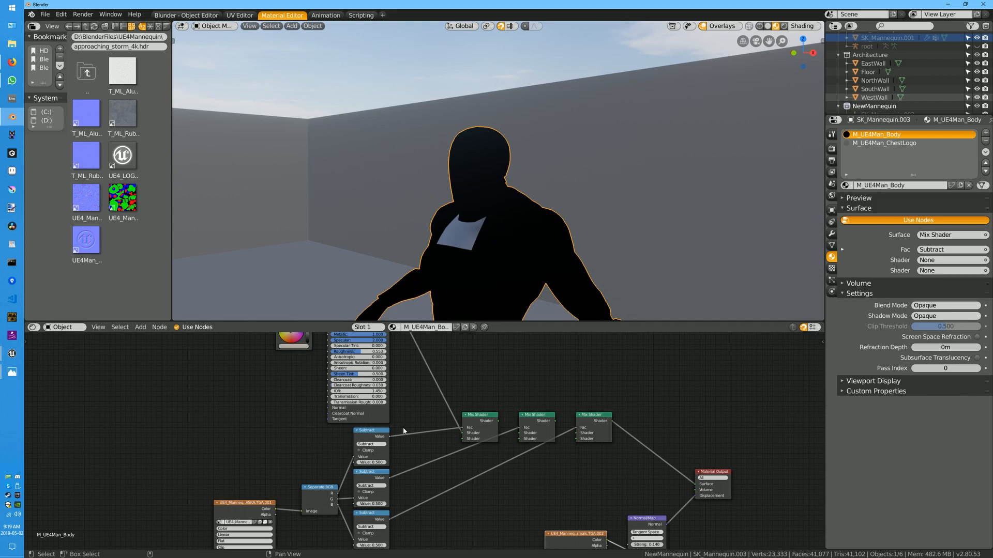
Swap the first two mask links: second Subtract into the first Mix Shader's Fac, first Subtract into the second Mix Shader's Fac
middle_drag(422, 395, 424, 429)
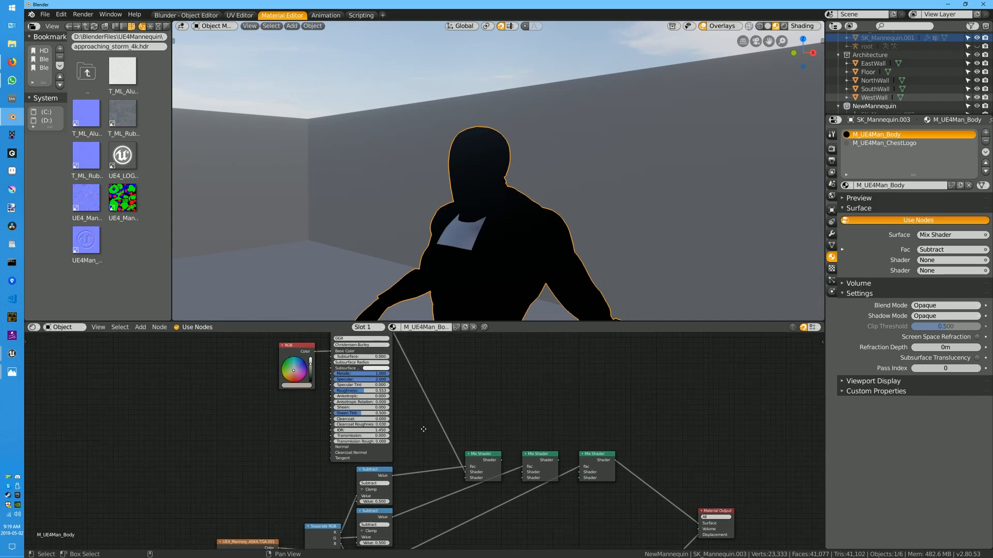
middle_drag(427, 372, 428, 340)
drag(391, 495, 464, 443)
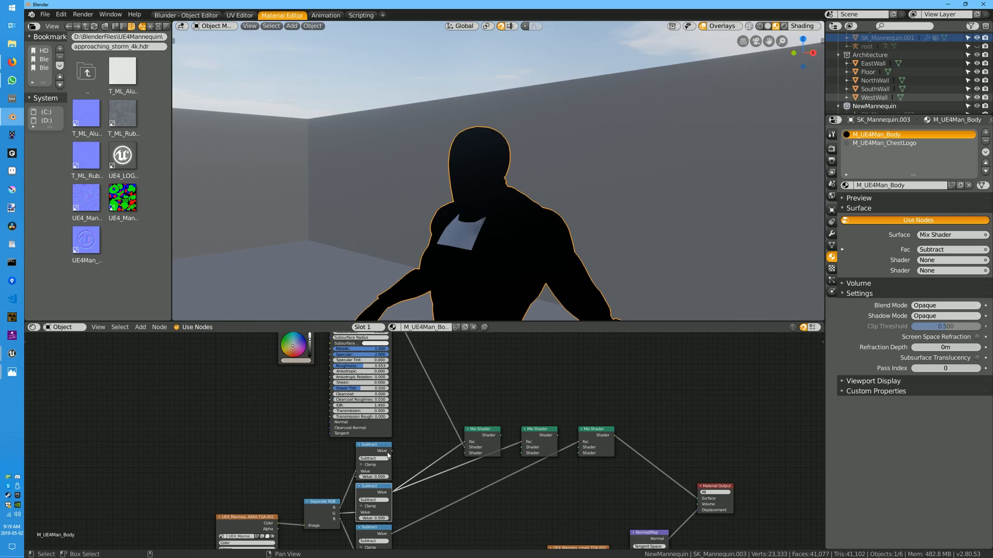
drag(392, 451, 524, 443)
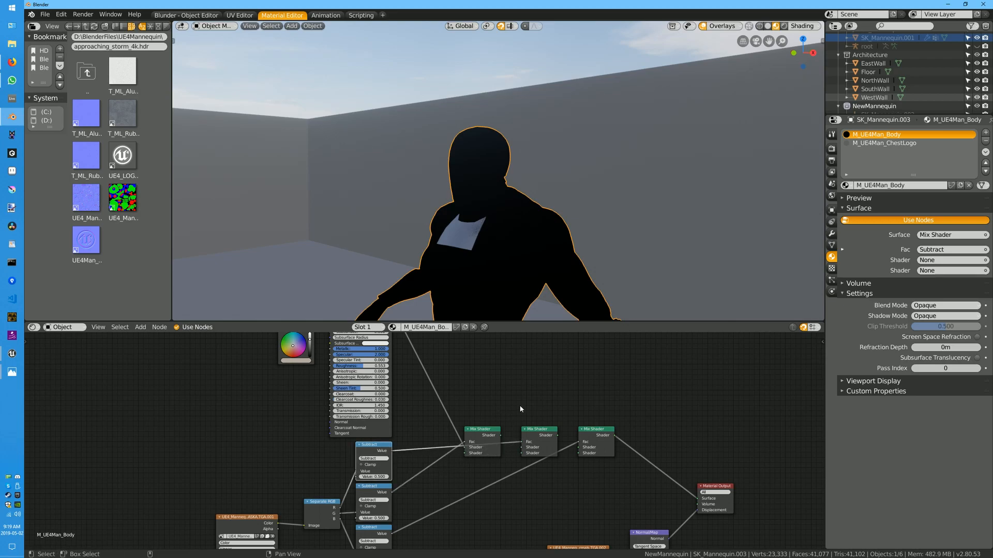
Set the second Subtract's lower value to 1 and the Normal Map's strength to 1
double_click(378, 519)
text(1)
key(Return)
middle_drag(423, 483, 418, 429)
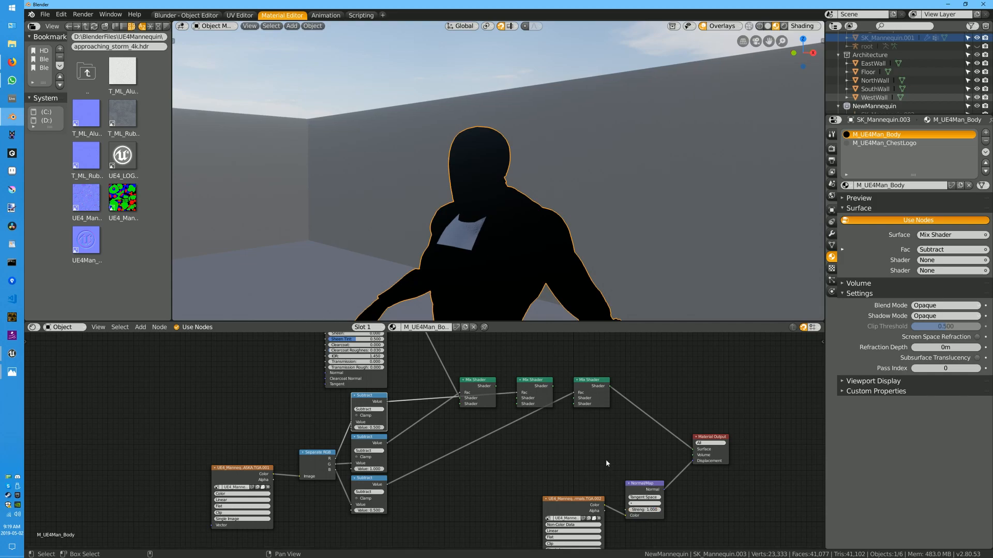
middle_drag(506, 474, 522, 442)
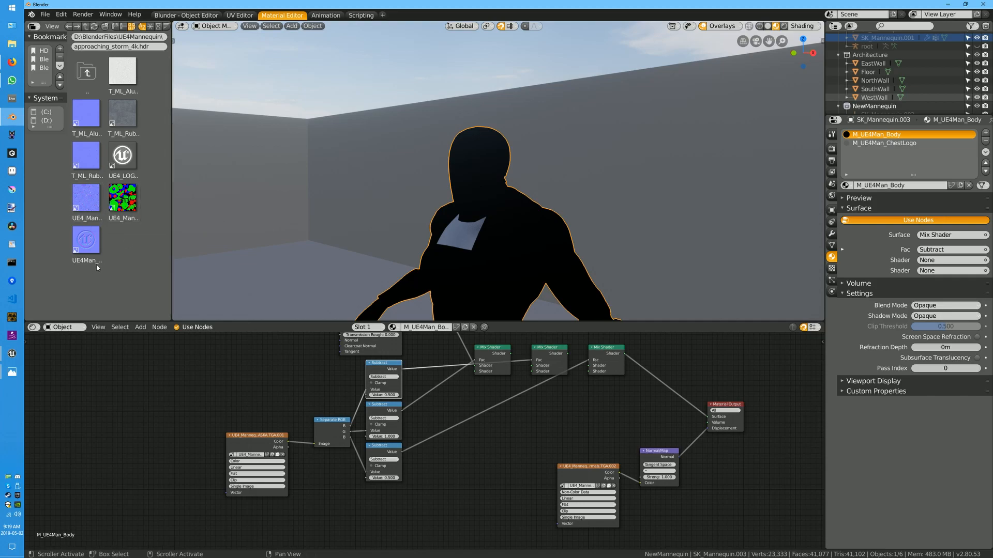
Add the T_ML_Rubber_Blue_01_N and T_ML_Rubber_Blue_01_D images from the texture folder to the node graph as image textures
drag(84, 159, 144, 275)
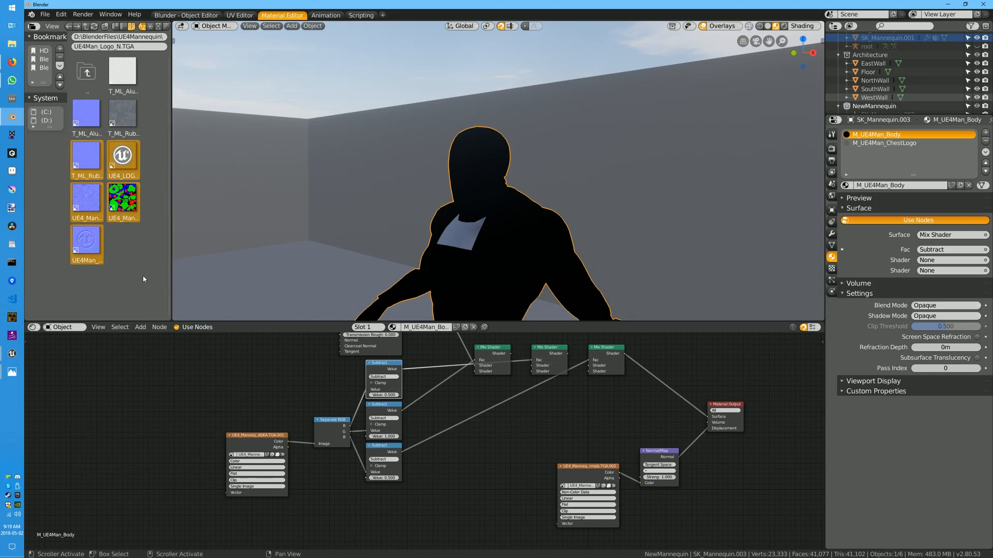
click(89, 152)
drag(89, 152, 140, 393)
drag(127, 118, 89, 410)
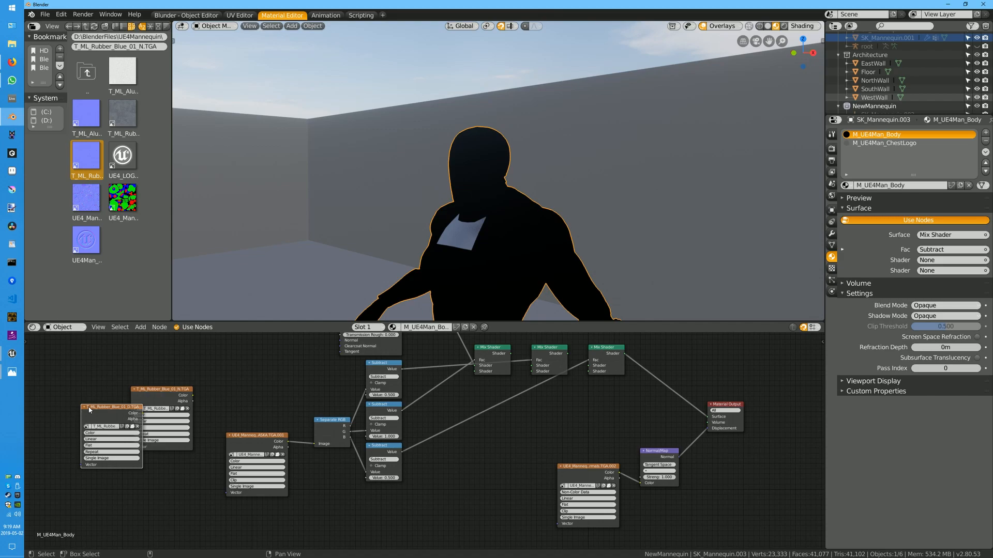
Maximize the node editor and group the mask texture, Separate RGB and three Subtract nodes in a frame
click(140, 327)
key(ctrl+space)
scroll(303, 154, down, 3)
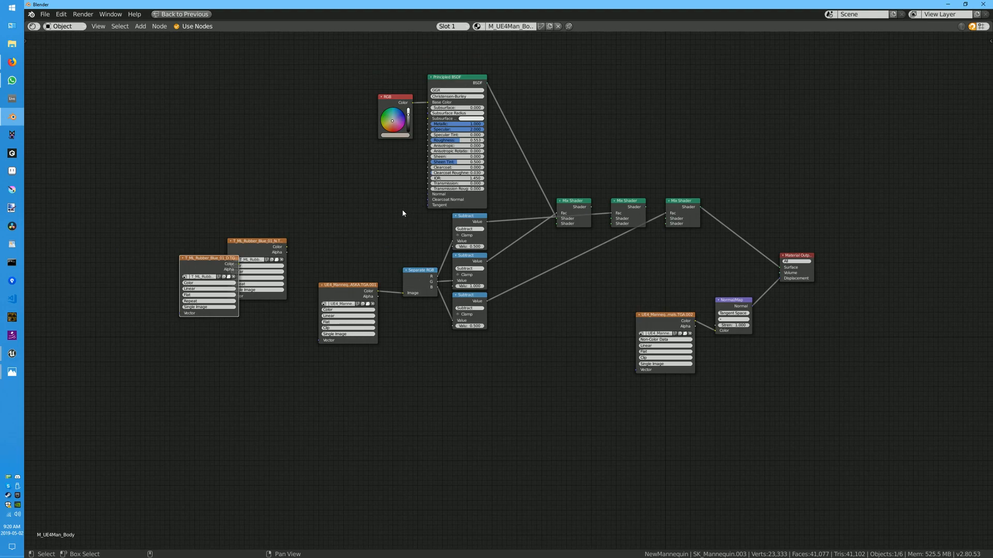
drag(326, 229, 538, 361)
key(ctrl+j)
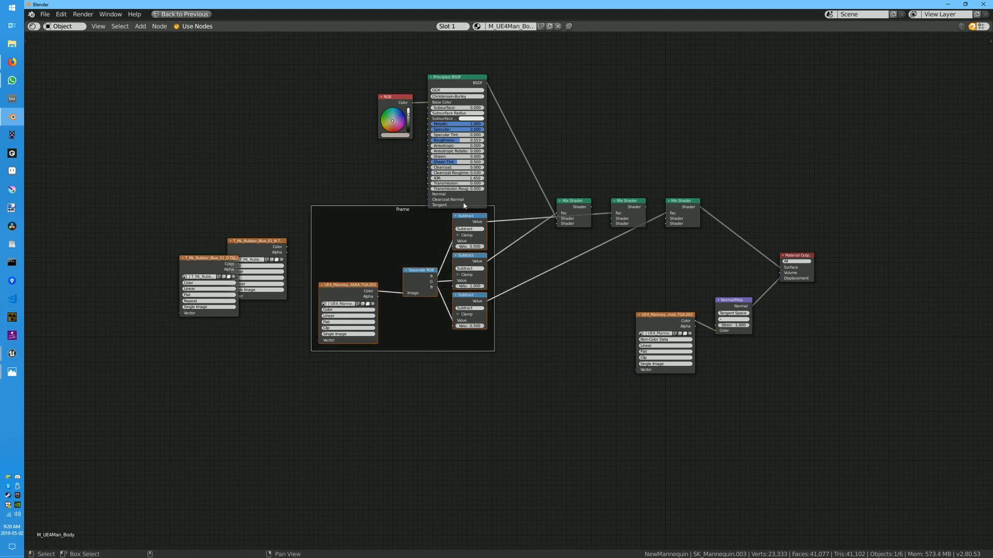
Group the RGB and Principled BSDF nodes in a frame and move it up clear of the mask frame
drag(324, 59, 594, 167)
key(ctrl+j)
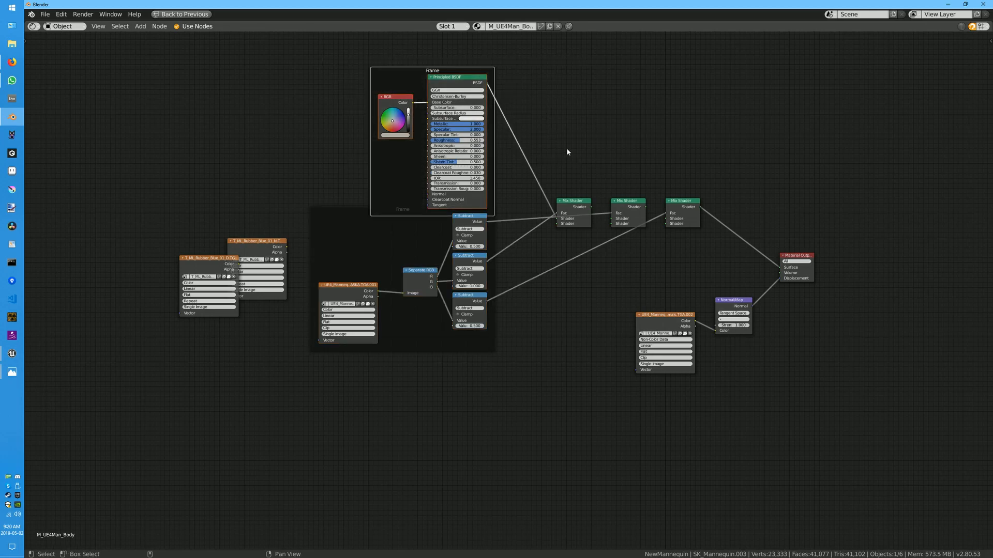
drag(409, 70, 387, 47)
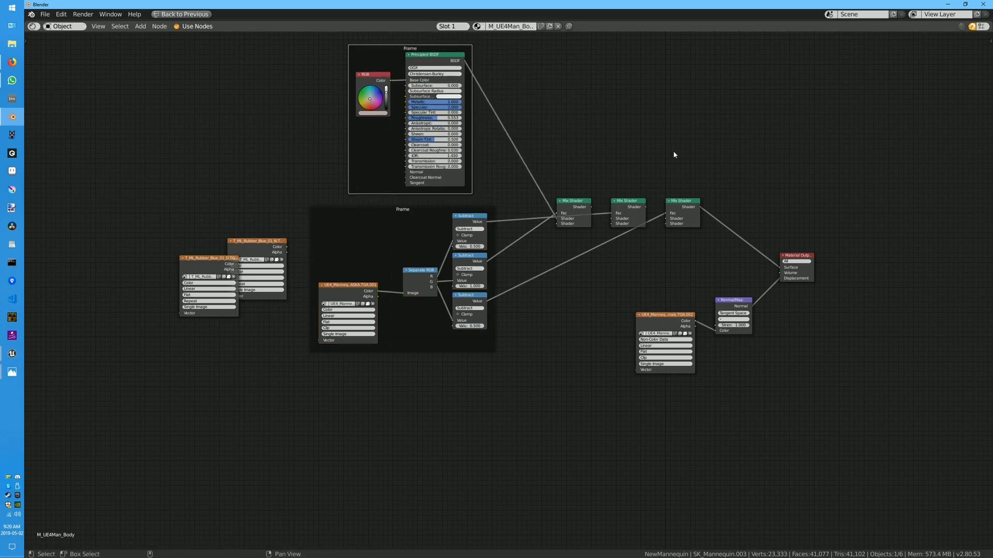
Chain the three Mix Shaders by linking each output to the next one's upper Shader input, and group them in a frame
drag(535, 171, 590, 102)
drag(591, 207, 666, 218)
drag(536, 177, 726, 257)
key(ctrl+j)
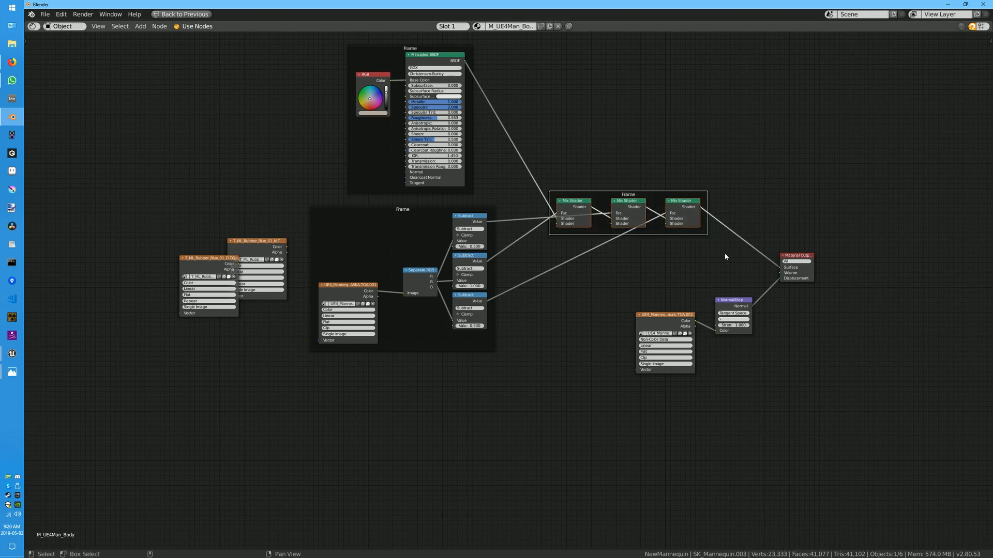
Frame the normals texture with the Normal Map, and stack the rubber D texture above the N texture below and left of the mask frame
drag(620, 288, 758, 431)
key(ctrl+j)
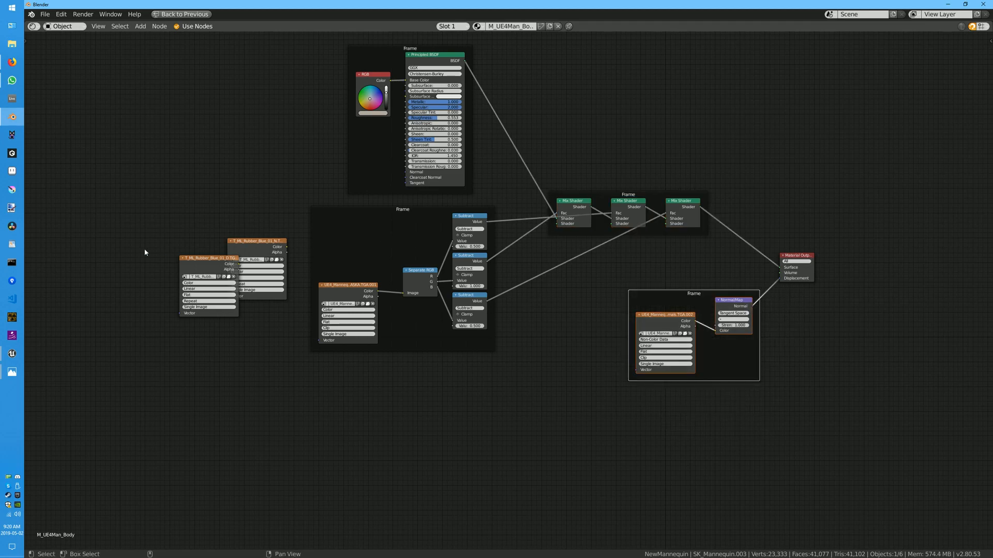
drag(214, 260, 220, 366)
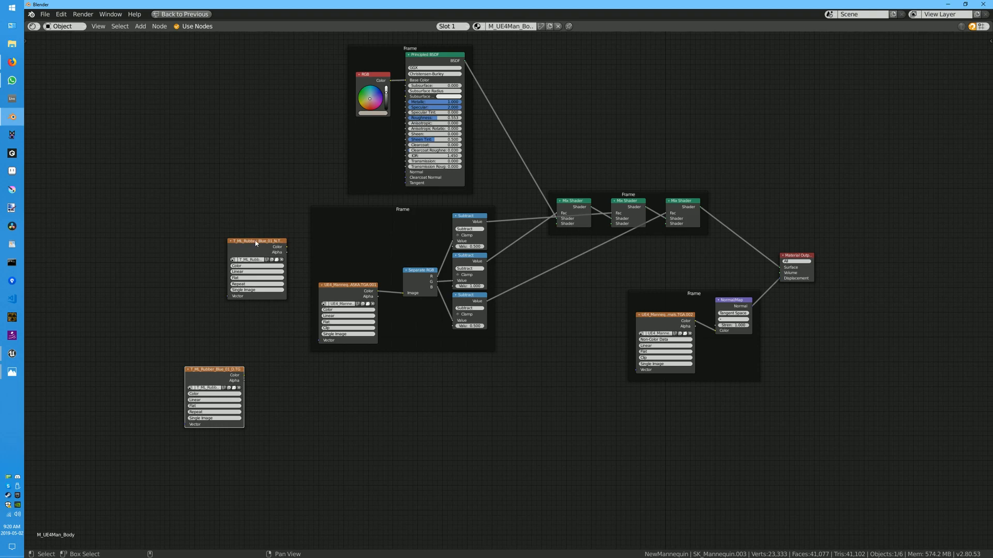
drag(255, 242, 210, 434)
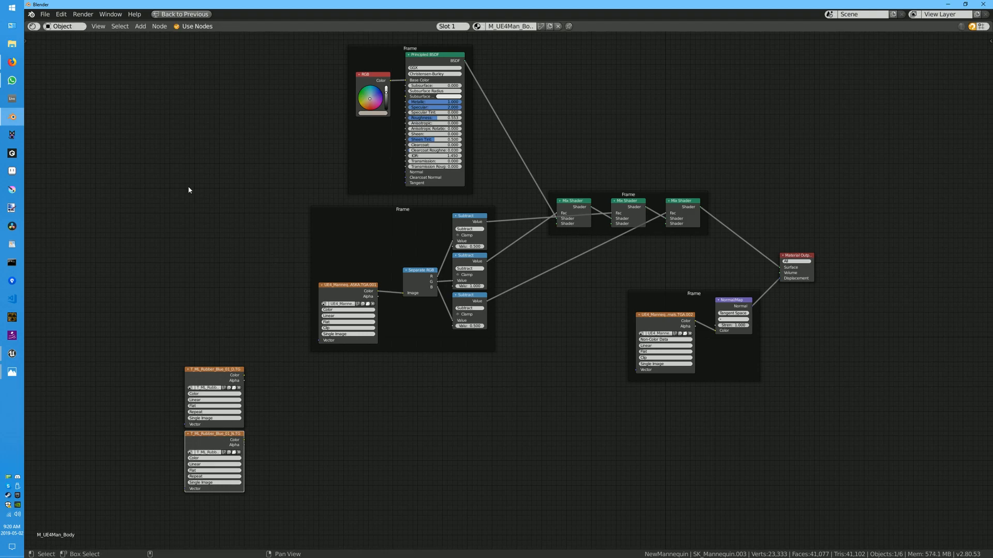
Duplicate the RGB node, set the copy's color to black, and place it directly above the stacked rubber textures
click(371, 81)
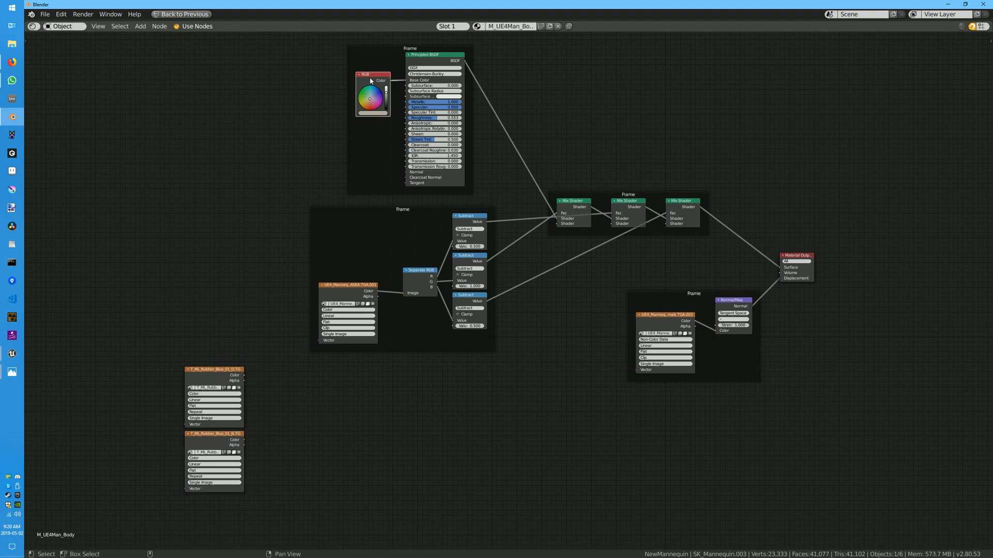
key(shift+d)
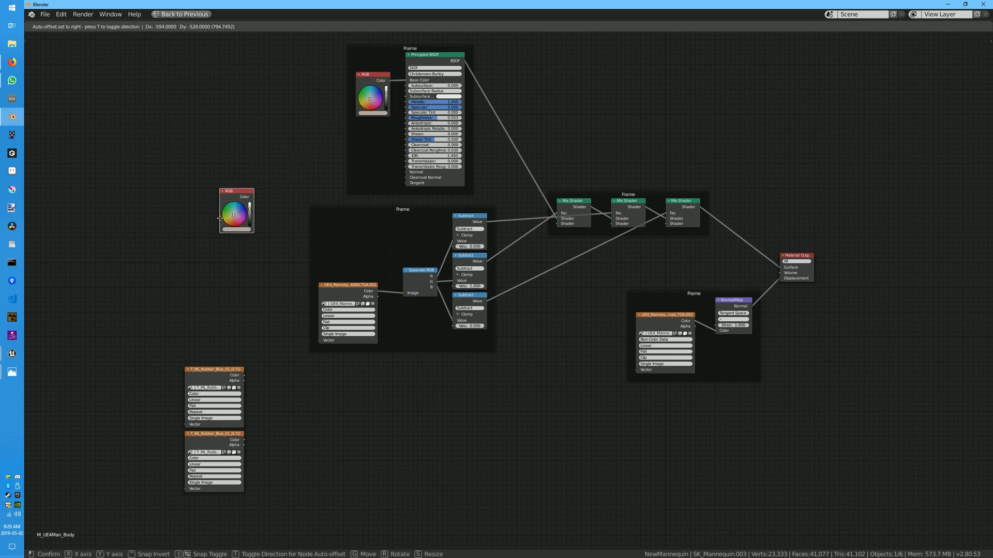
click(190, 302)
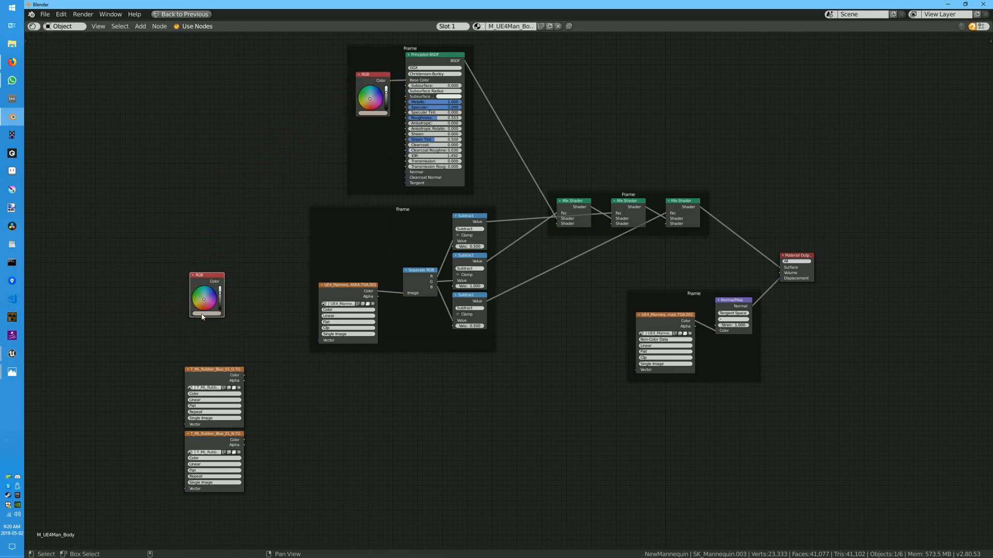
click(202, 314)
drag(235, 257, 217, 319)
Duplicate the Principled BSDF beside the stacked rubber textures, and spread the black RGB node and the copy apart, leaving them unlinked
click(430, 54)
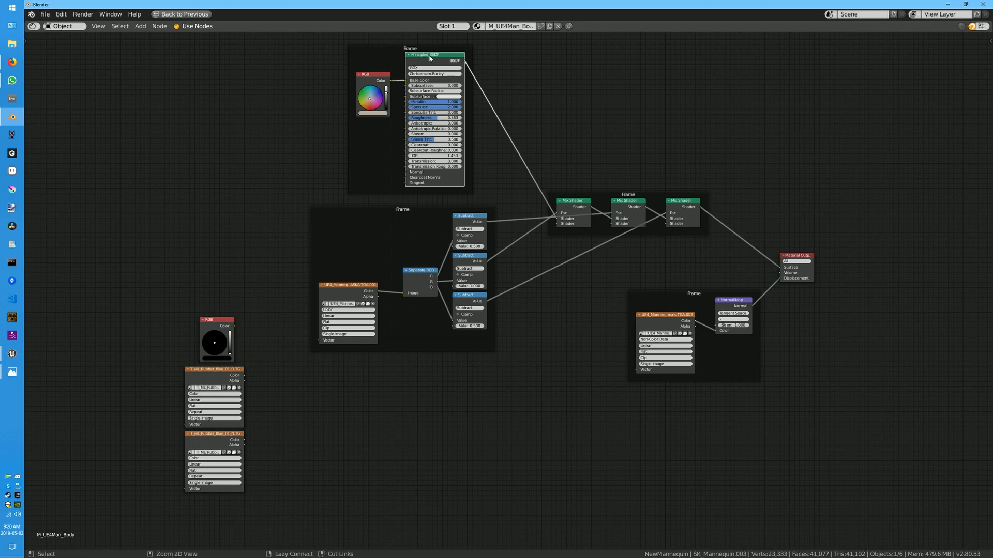
key(shift+d)
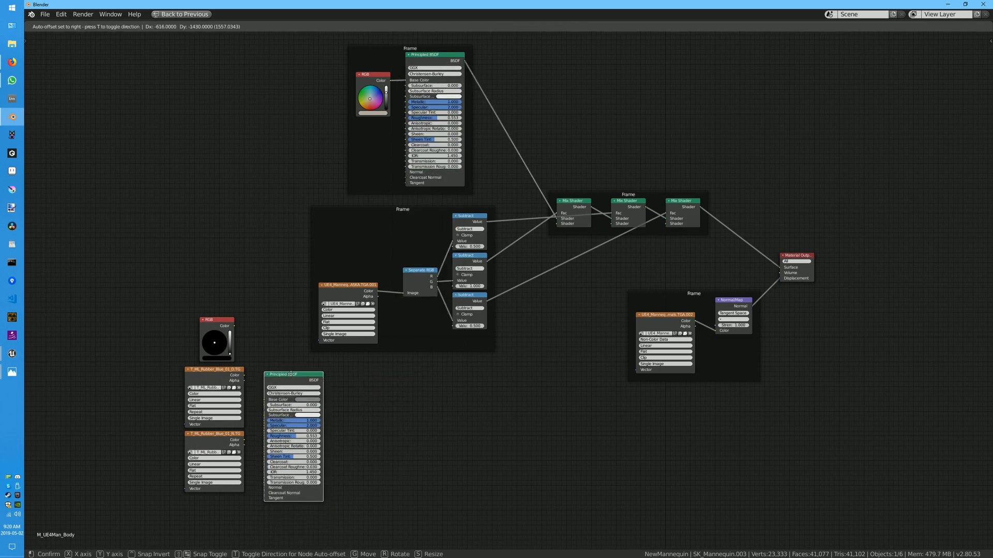
click(291, 374)
drag(234, 326, 265, 402)
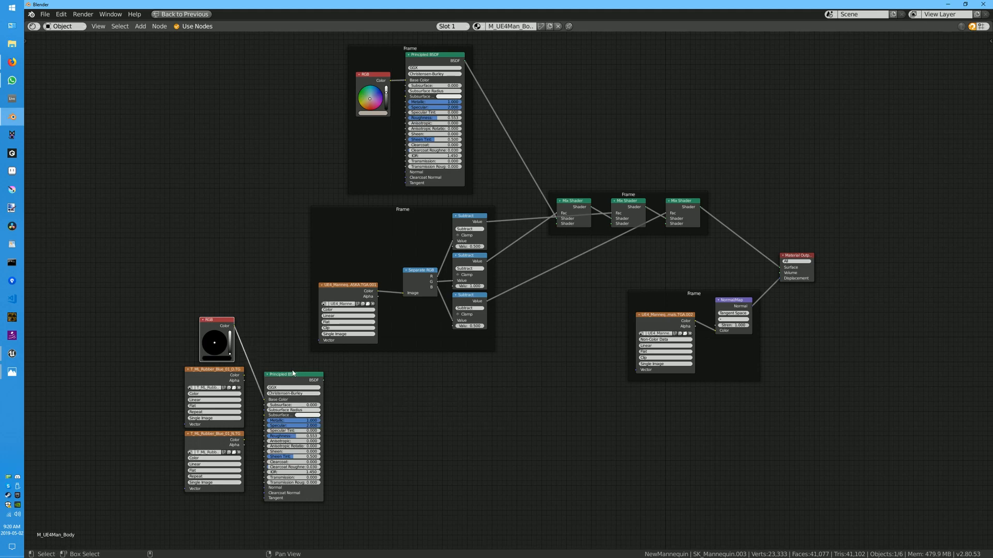
drag(215, 320, 187, 295)
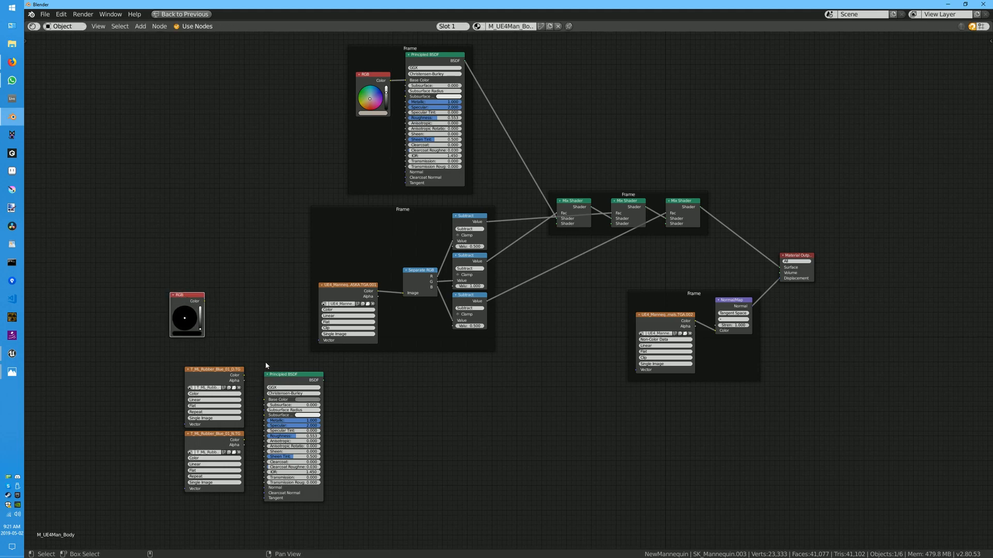
drag(279, 373, 348, 363)
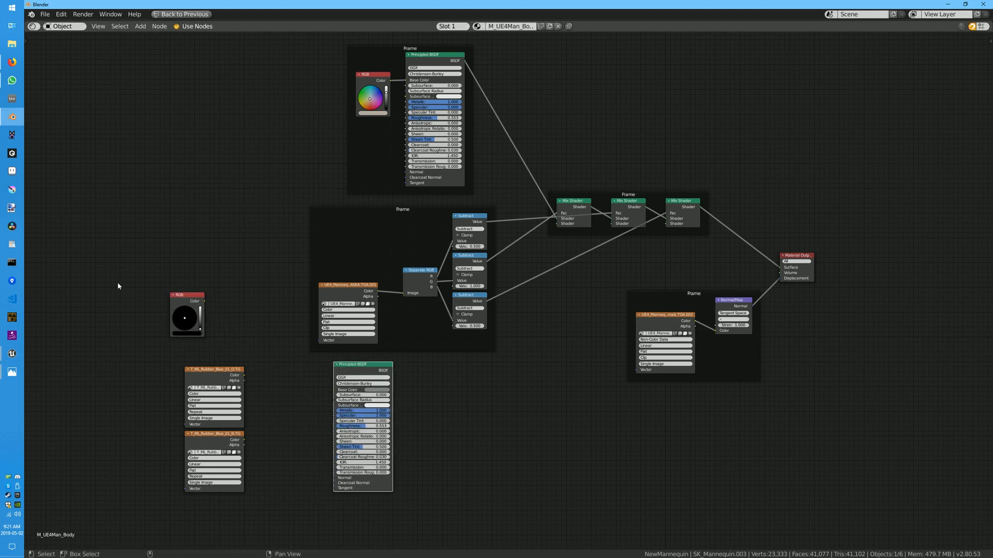
Add a Math node near the black RGB node and set its operation to Multiply
click(141, 27)
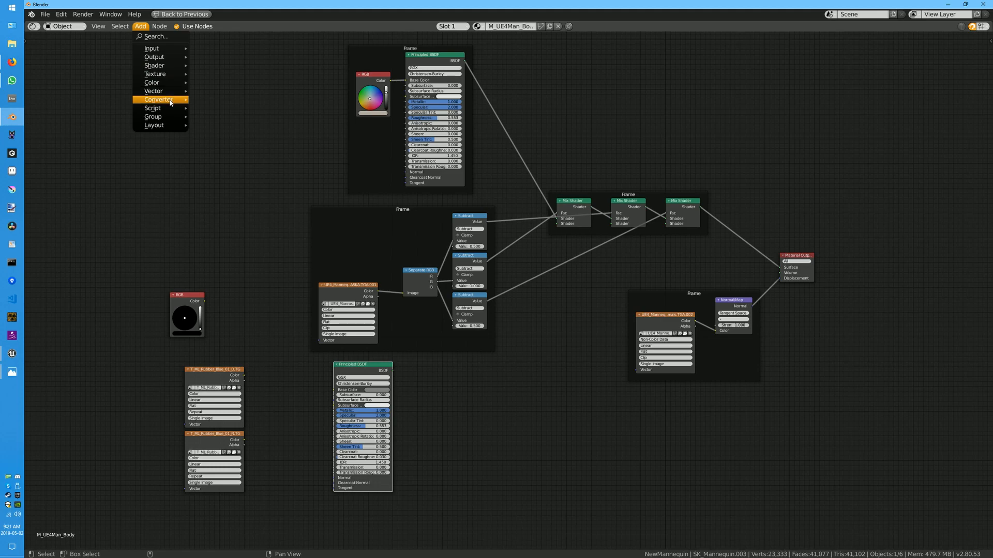
mouse_move(160, 99)
click(213, 147)
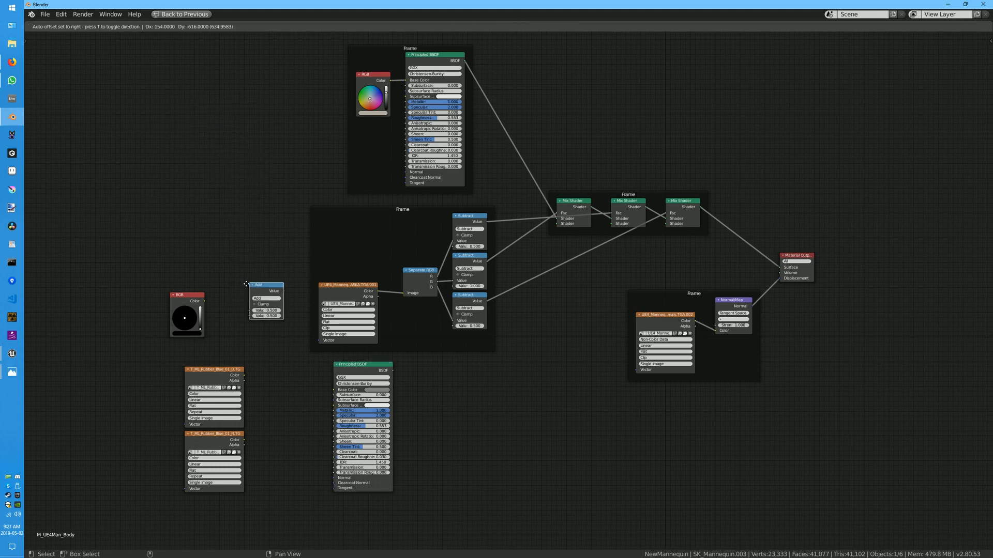
click(264, 301)
click(264, 299)
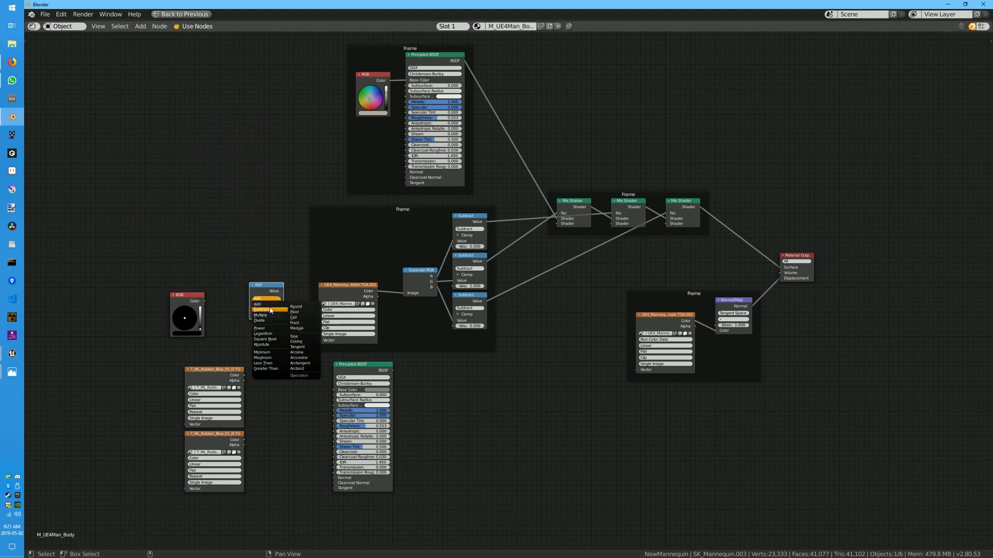
click(265, 281)
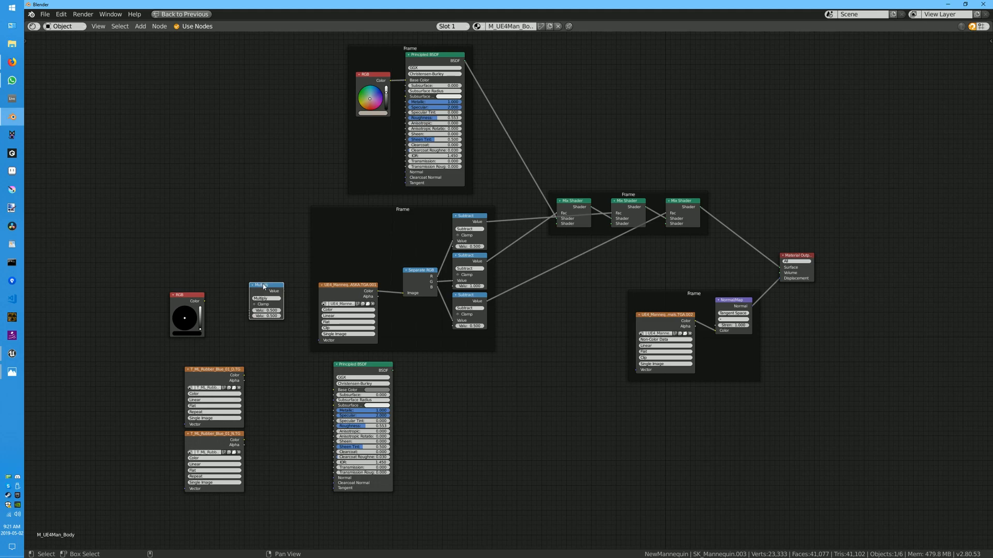
Link the black RGB and rubber D texture colors into the Multiply inputs, and its Value into the copied shader's Base Color
drag(264, 286, 284, 360)
drag(204, 301, 270, 390)
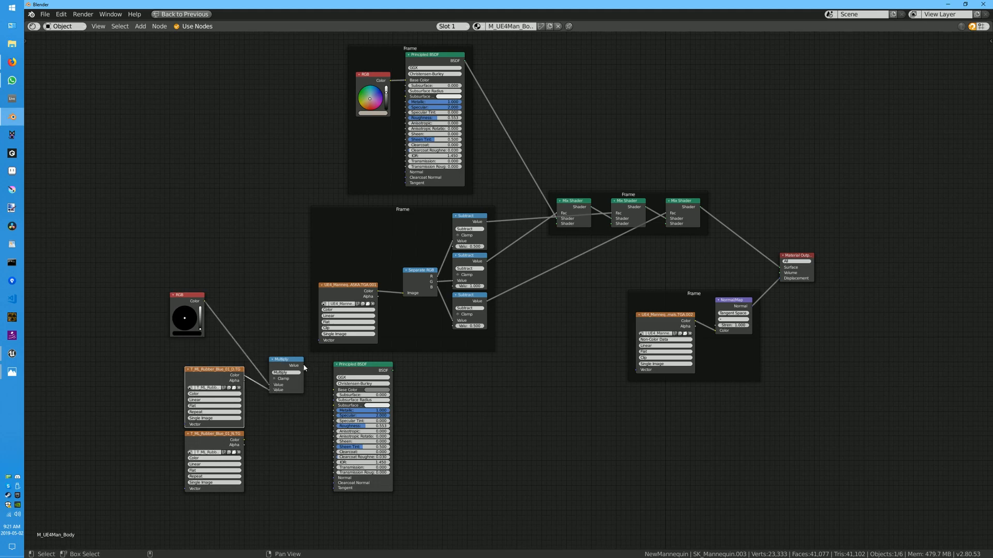
drag(358, 362, 338, 358)
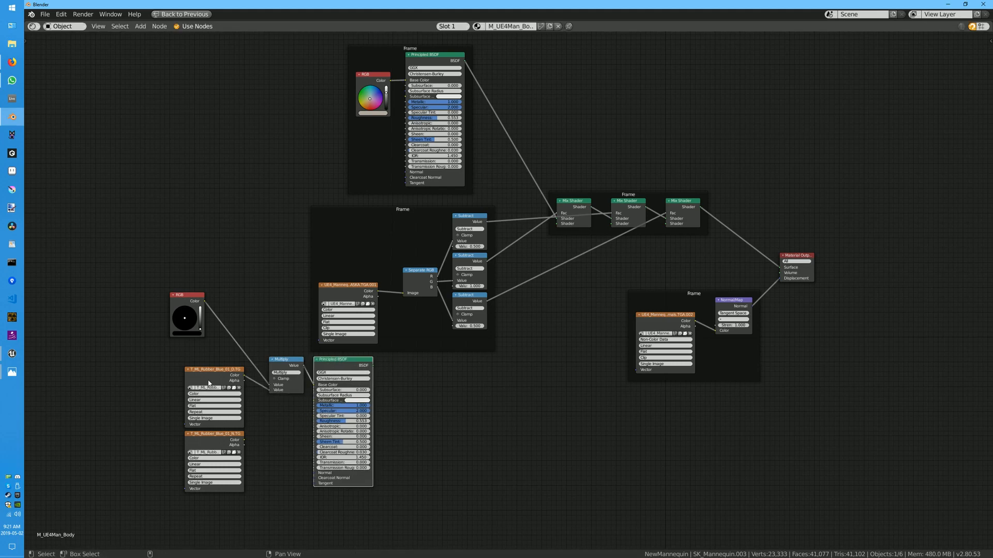
Set both rubber textures to Non-Color Data and Clip, and link the N texture's Color to the copied shader's Normal
click(209, 394)
click(212, 406)
click(204, 412)
click(198, 430)
drag(245, 442, 314, 472)
click(197, 459)
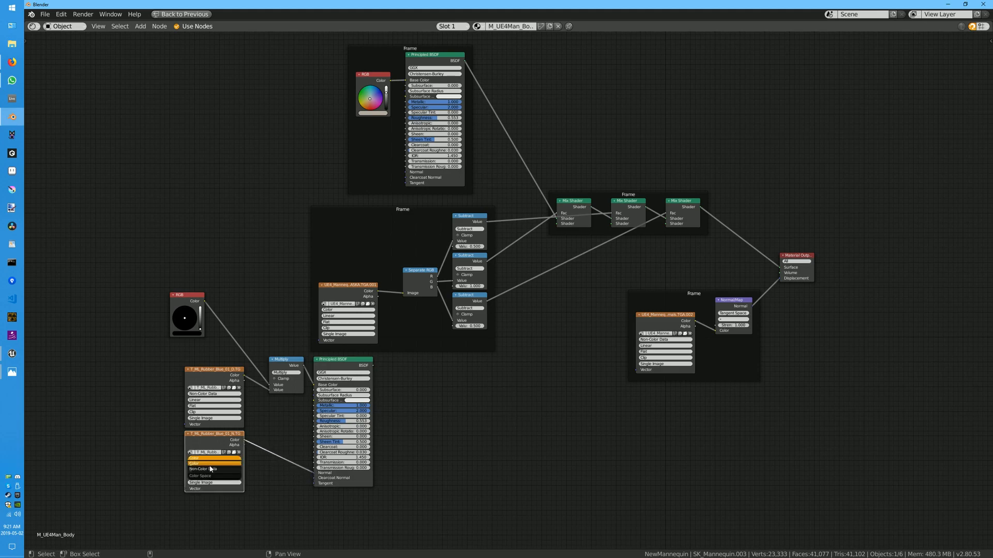
click(203, 469)
click(200, 477)
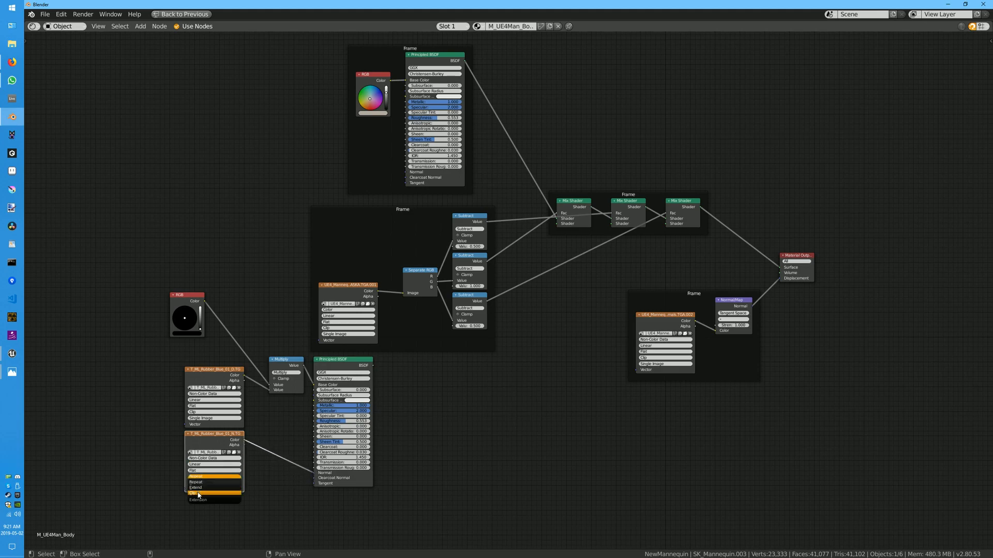
click(194, 492)
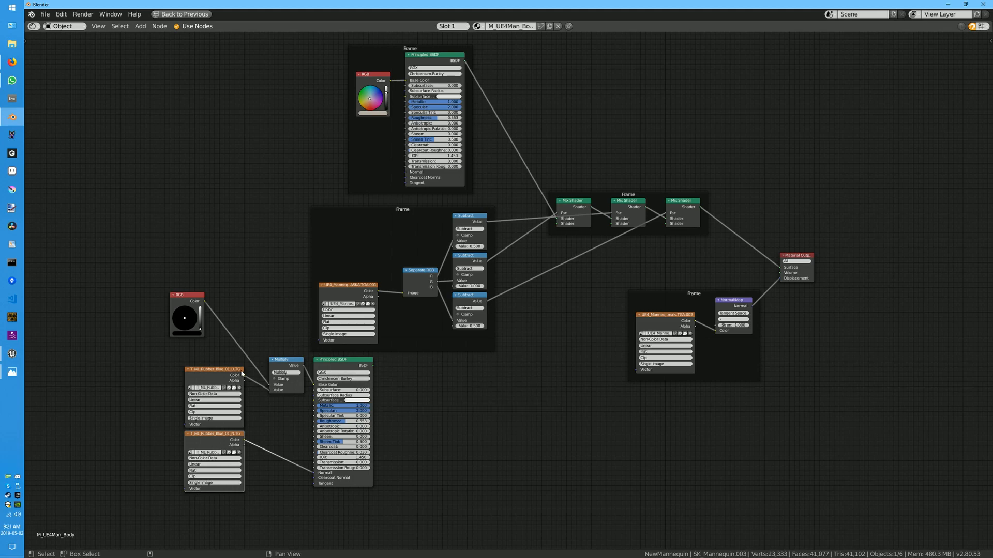
Arrange the black RGB, Multiply and rubber texture nodes compactly beside their Principled BSDF, and group them all in a frame
drag(212, 432, 252, 469)
drag(213, 369, 198, 408)
drag(284, 359, 279, 379)
drag(193, 297, 198, 406)
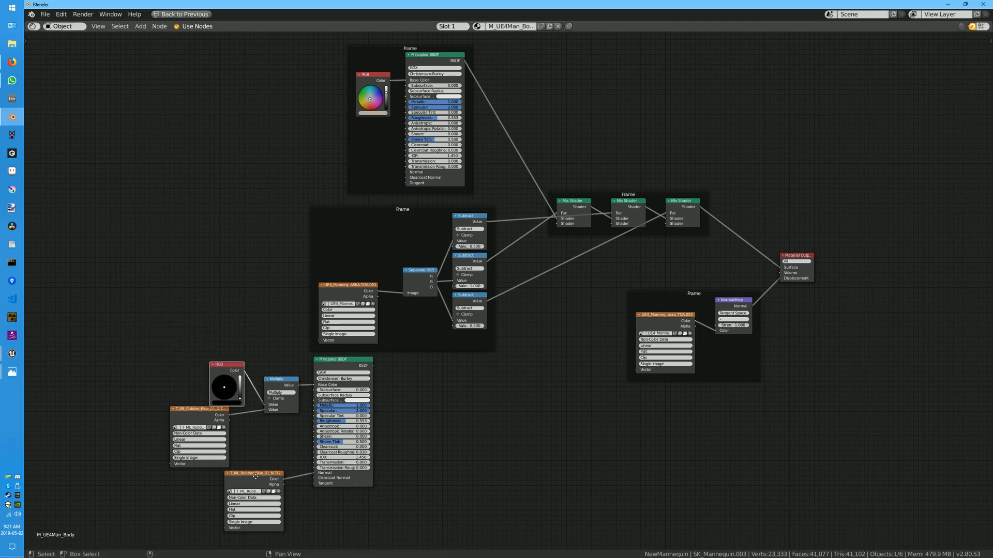
drag(255, 476, 254, 500)
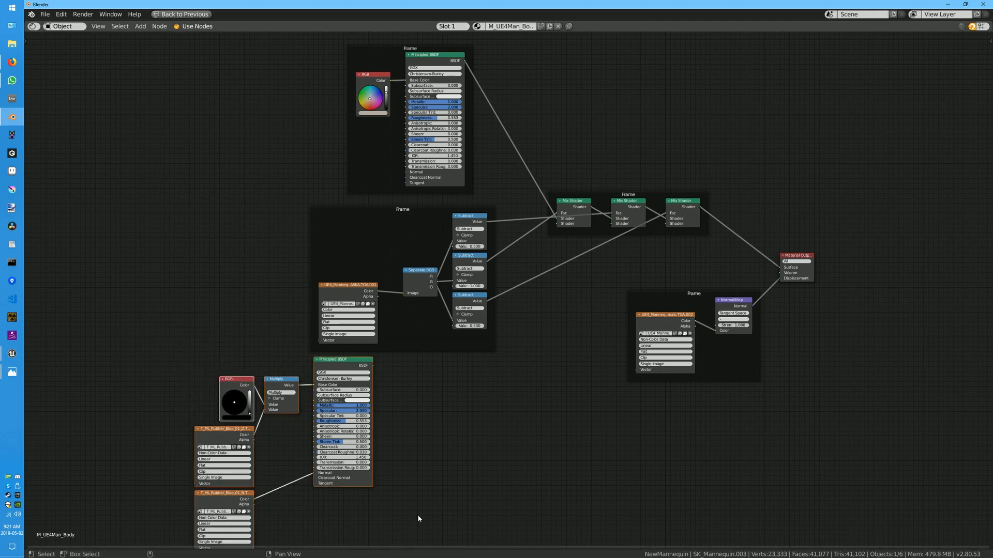
key(ctrl+j)
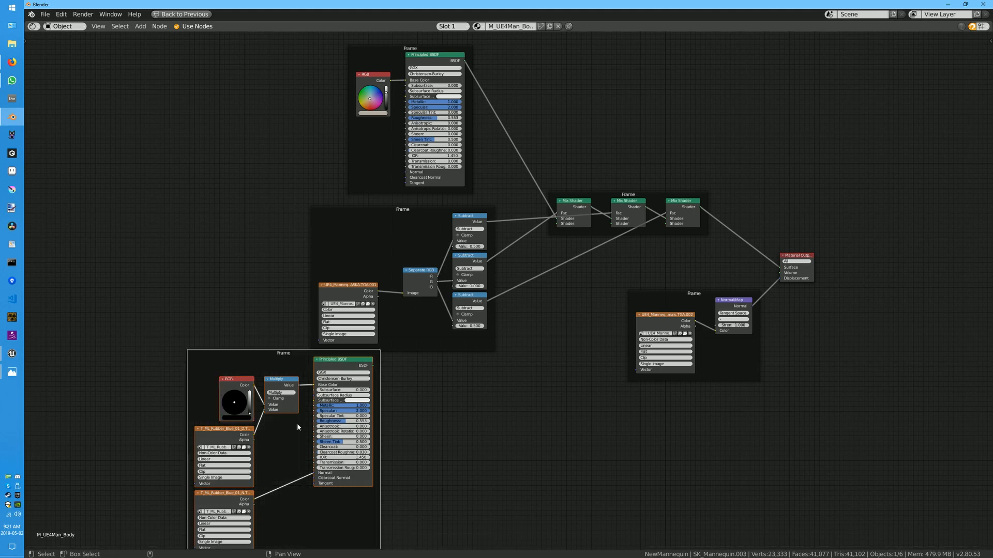
Move the rubber frame below the mask frame and link its BSDF output to the third Mix Shader's lower Shader input
drag(269, 352, 483, 360)
drag(589, 372, 670, 226)
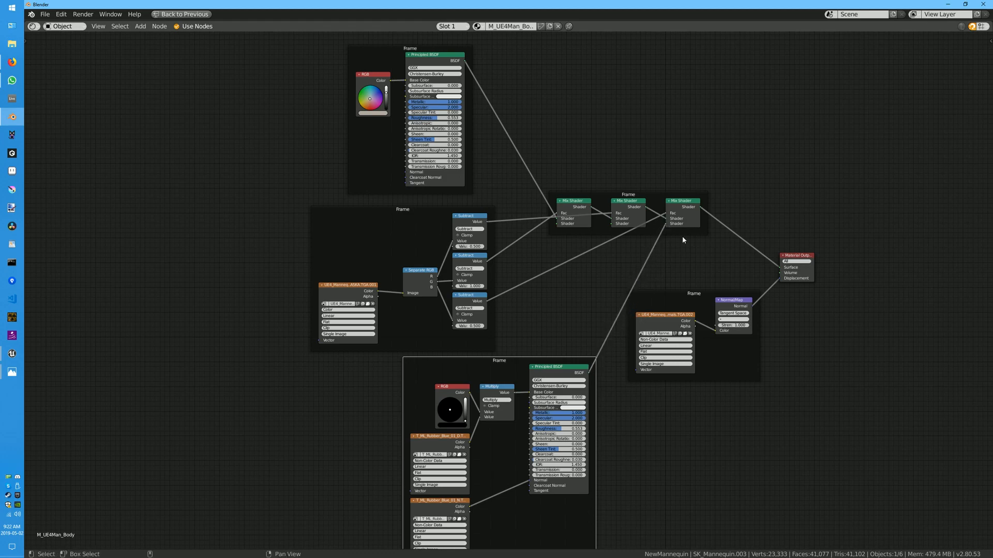
drag(488, 367, 505, 363)
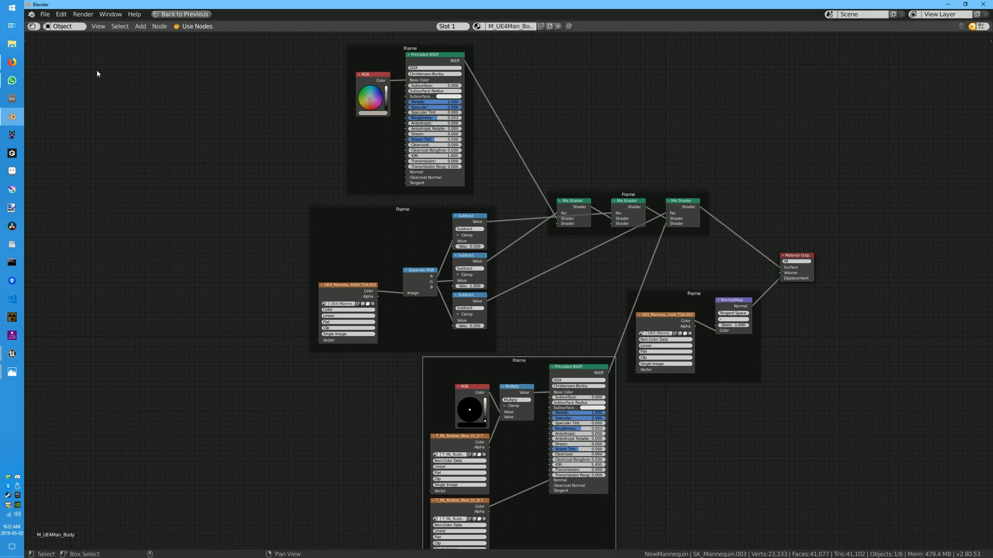
Add the T_ML_Aluminum01 and T_ML_Aluminum01_N textures from the file browser, stacking them beside the rubber frame with N underneath
key(ctrl+space)
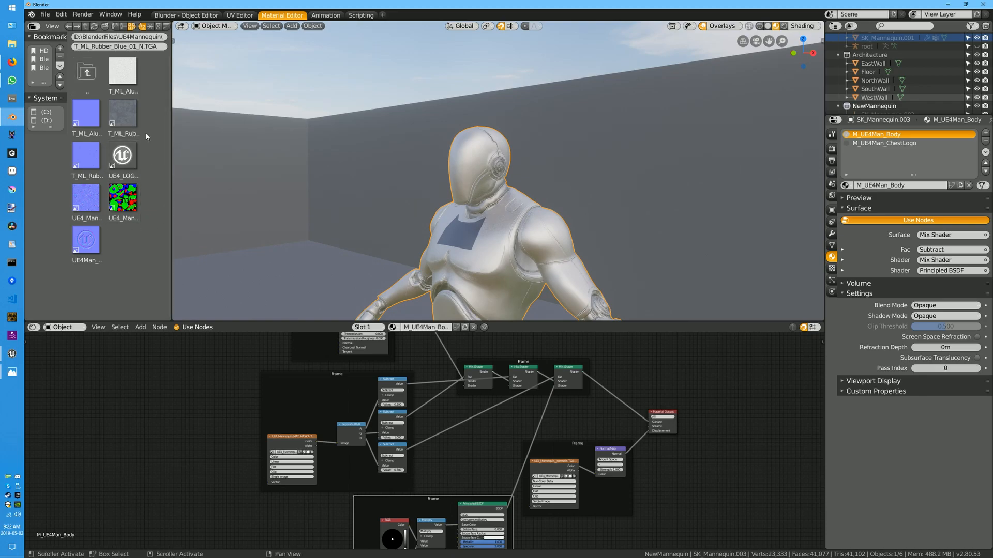
drag(86, 113, 151, 417)
drag(123, 70, 190, 508)
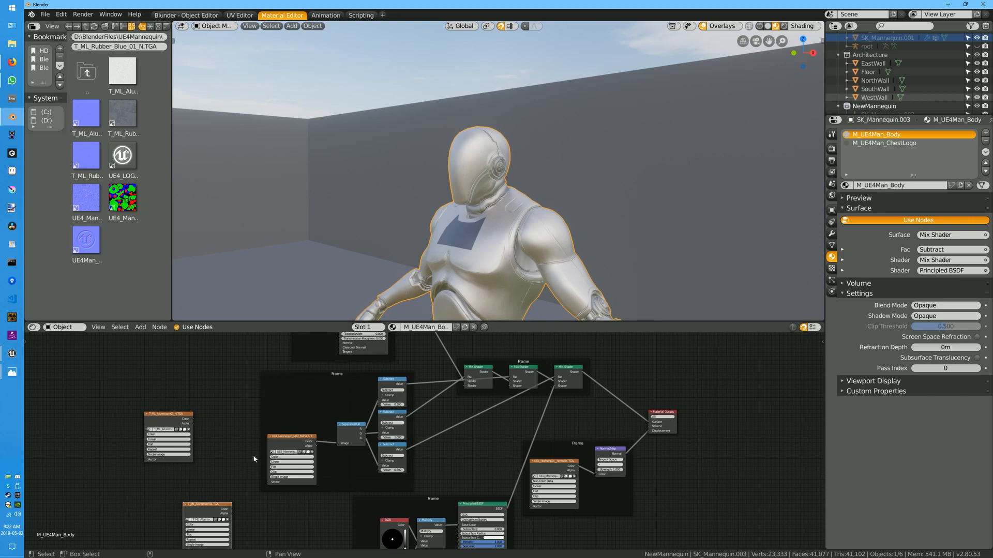
key(ctrl+space)
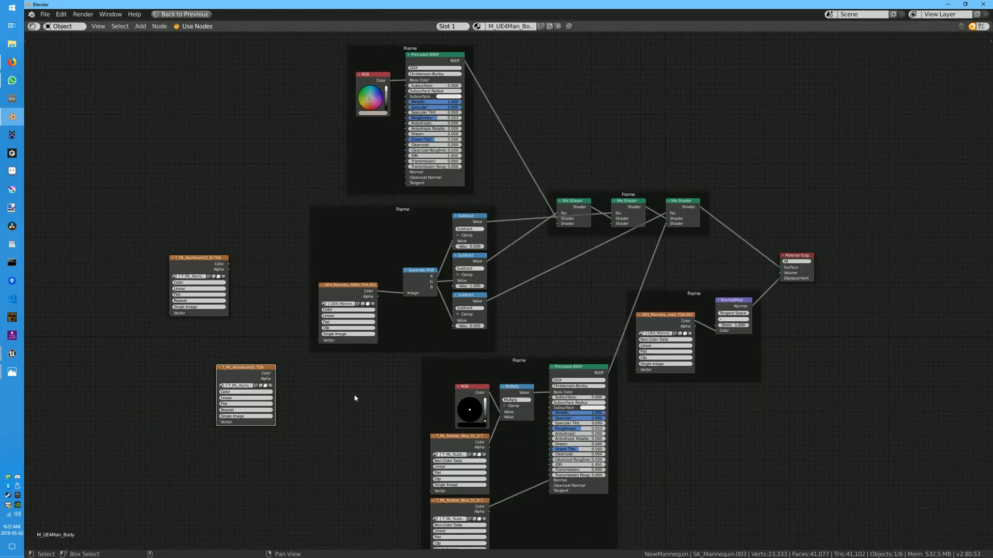
drag(199, 260, 245, 475)
drag(237, 367, 230, 403)
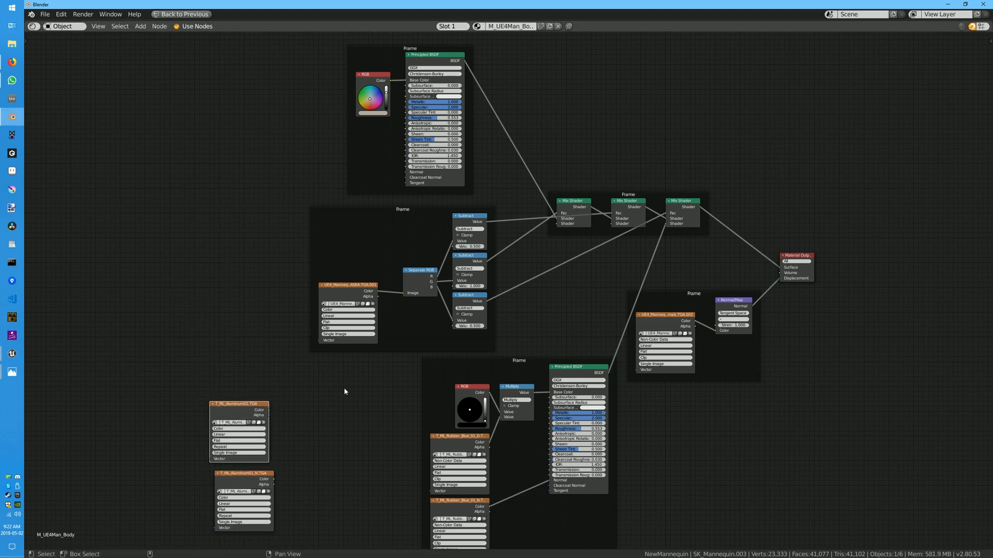
Duplicate the rubber frame's Principled BSDF and Multiply nodes and place the copies beside the aluminium textures
click(570, 368)
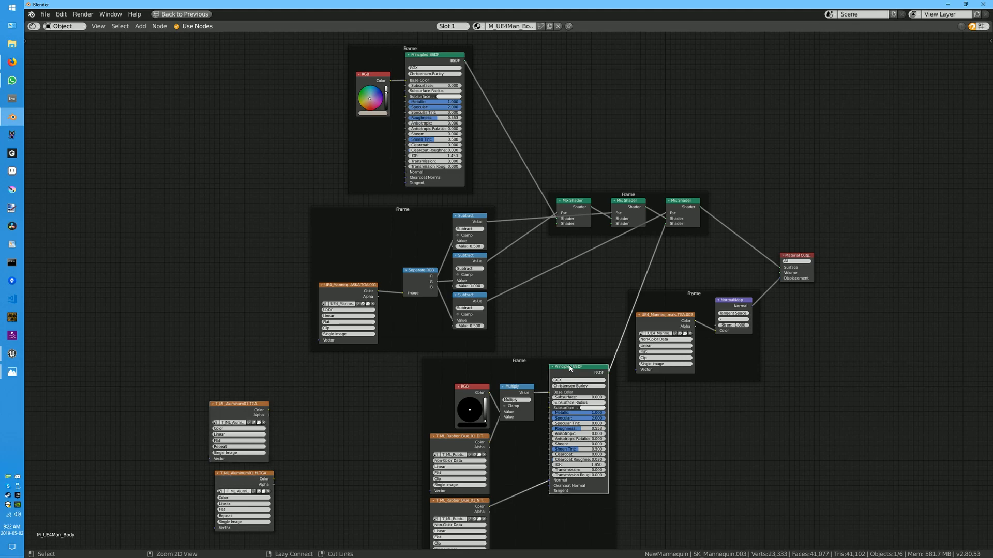
key(shift+d)
click(346, 384)
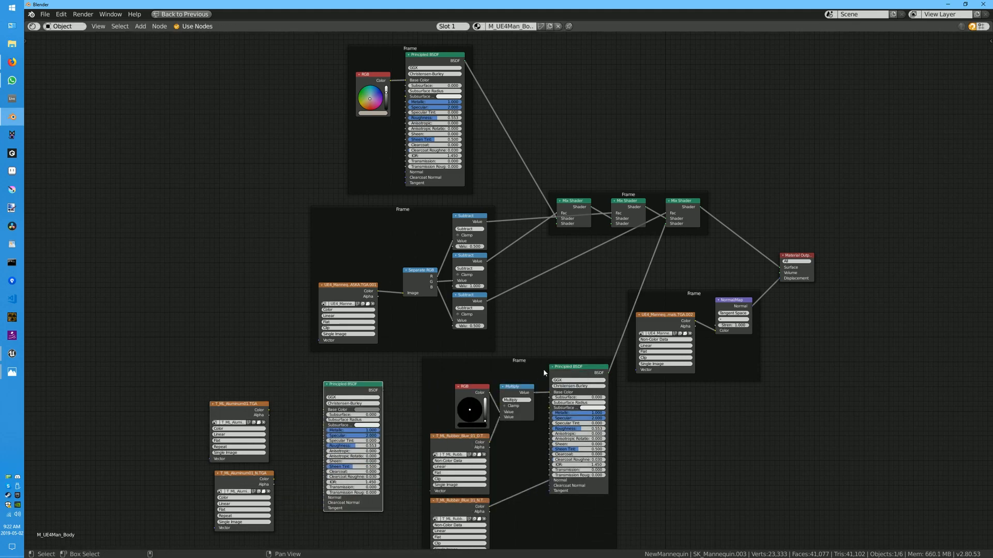
click(515, 388)
key(shift+d)
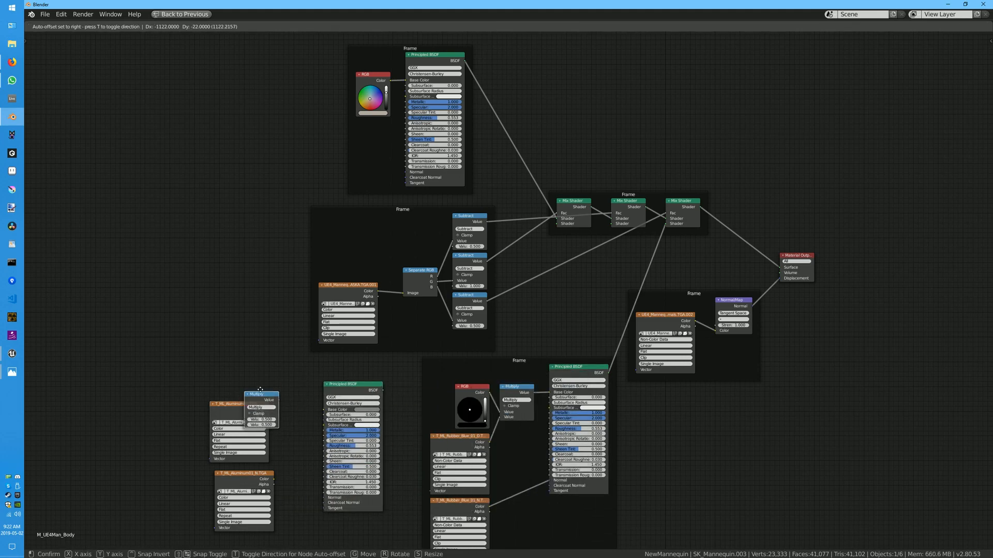
click(288, 379)
Duplicate the black RGB node, lighten the copy to dark grey, and link it and the T_ML_Aluminum01 color into the copied Multiply inputs
click(462, 390)
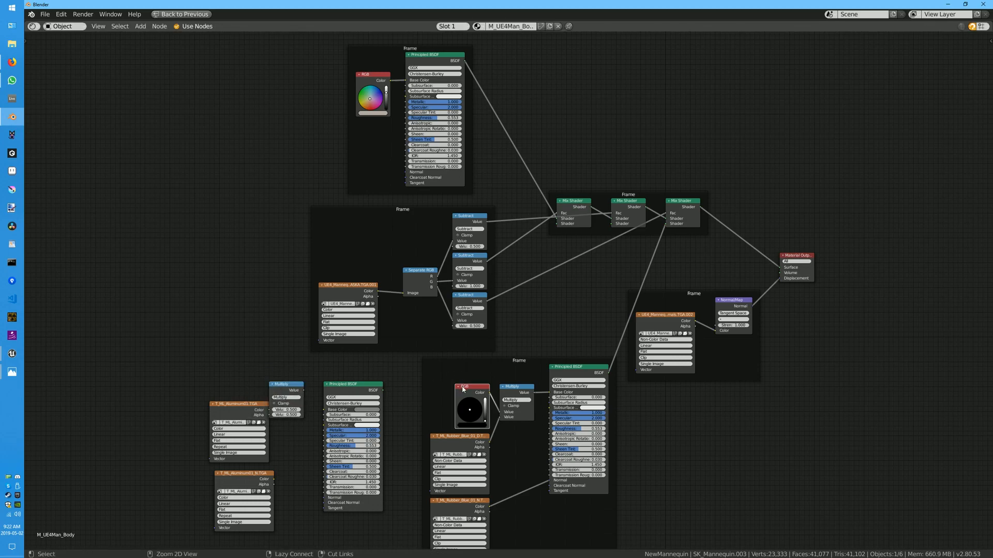
key(shift+d)
click(227, 348)
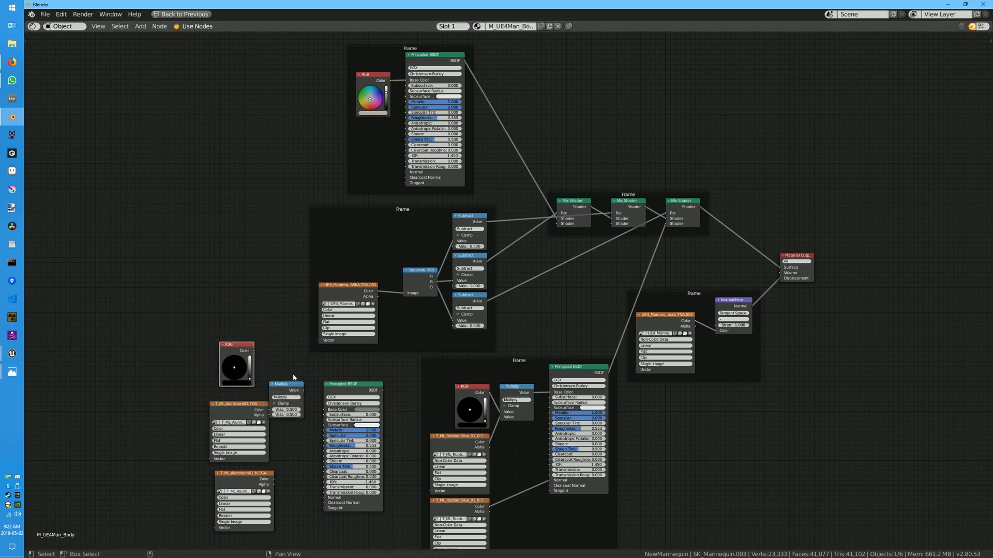
drag(285, 385, 251, 357)
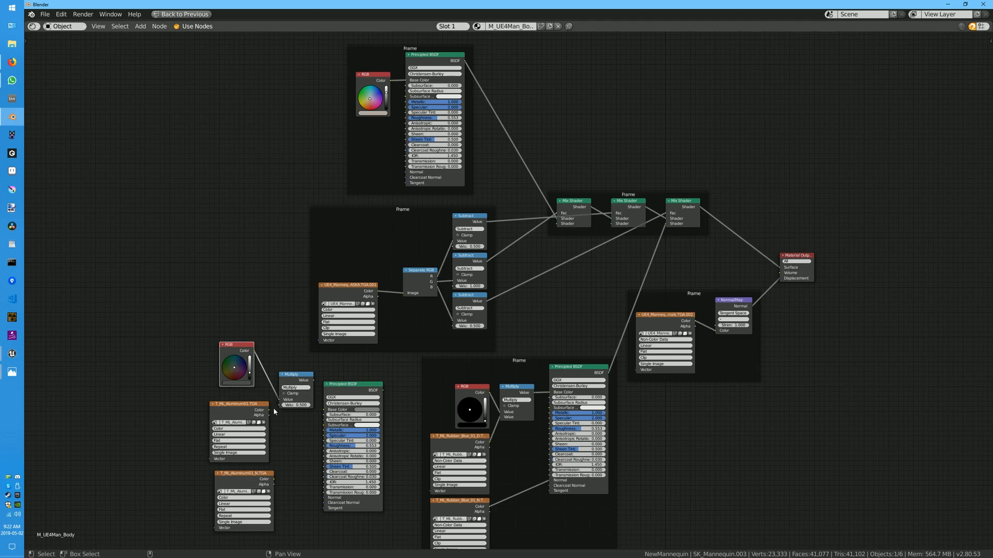
drag(269, 411, 281, 406)
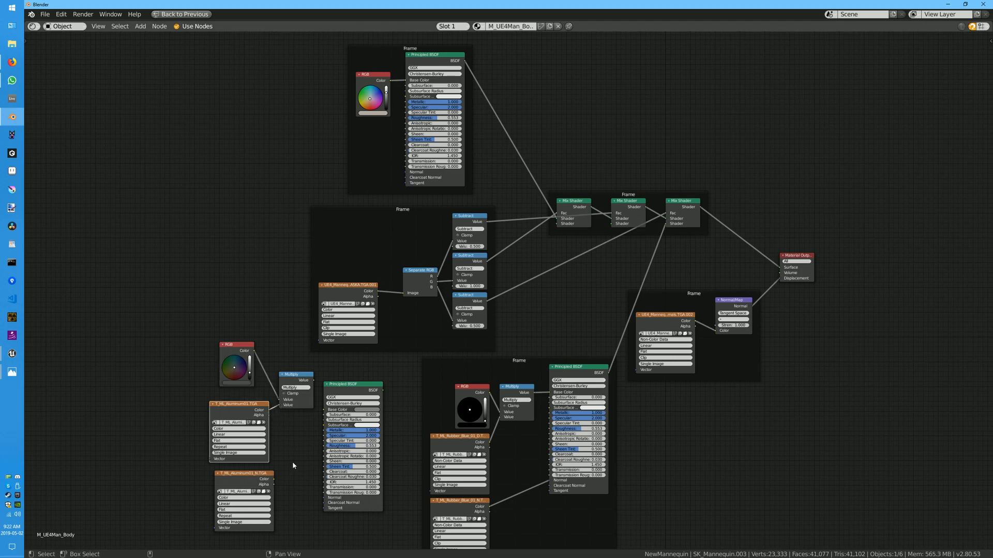
Set both aluminium textures to Non-Color Data and Clip, and link the N color to Normal and the Multiply value to Base Color
click(219, 429)
click(224, 434)
click(227, 447)
click(224, 464)
click(228, 498)
click(230, 509)
click(229, 515)
click(228, 532)
drag(274, 479, 325, 498)
click(313, 383)
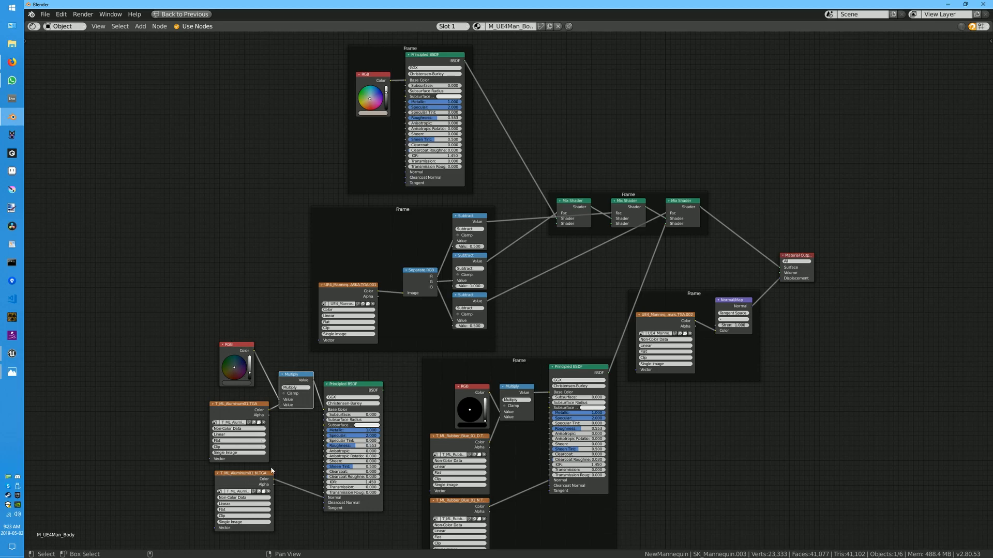
Arrange the dark grey RGB, Multiply and aluminium texture nodes compactly beside their Principled BSDF, and group them all in a frame
drag(259, 474, 269, 509)
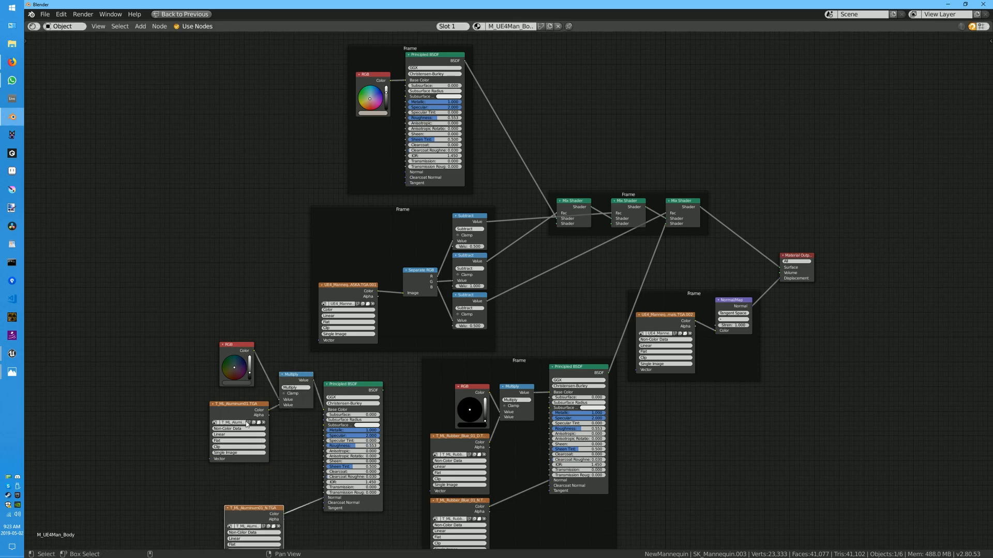
drag(246, 405, 261, 444)
drag(296, 375, 300, 400)
drag(236, 345, 256, 390)
drag(191, 397, 372, 539)
key(ctrl+j)
Line the aluminium frame up beside the rubber frame and link its BSDF output to the second Mix Shader's lower Shader input
drag(307, 379, 329, 362)
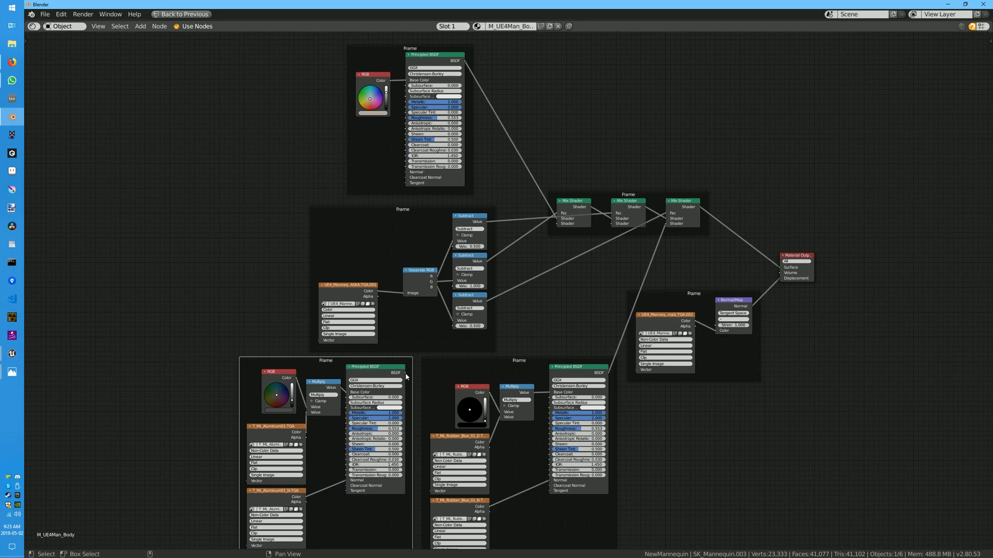
drag(405, 372, 612, 224)
Restore the full workspace and examine the mannequin's head, chest and arm materials from several distances
key(ctrl+space)
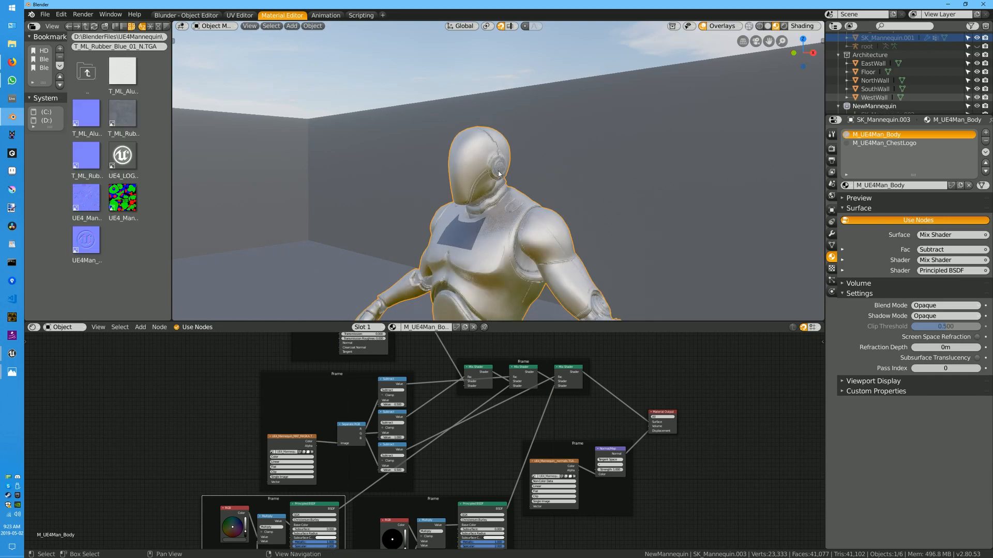
key(shift+grave)
key(w)
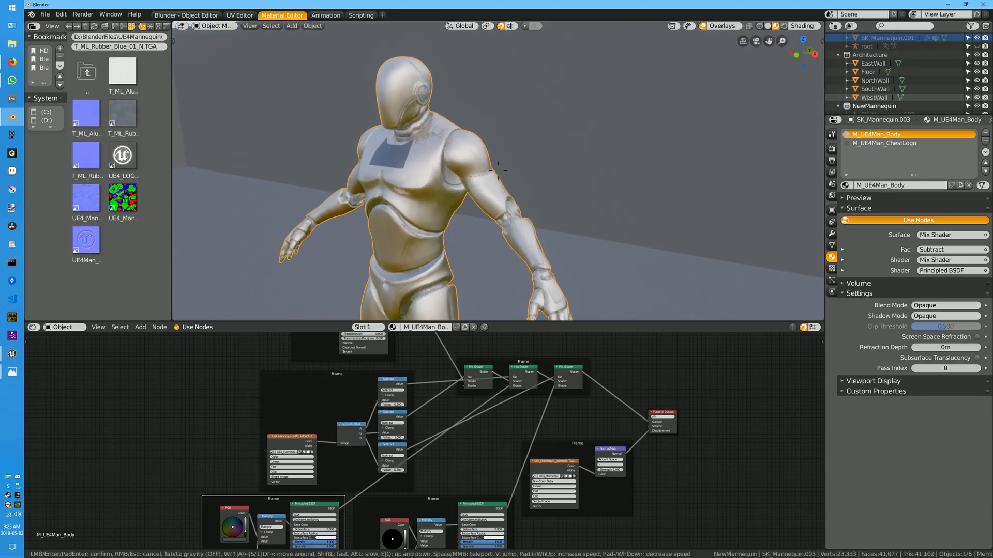
key(w)
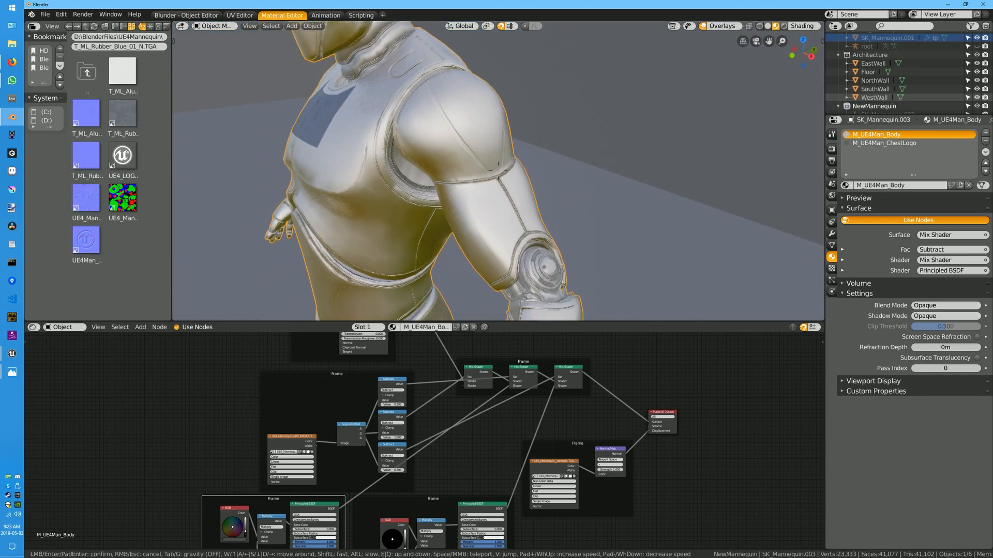
key(w)
key(s)
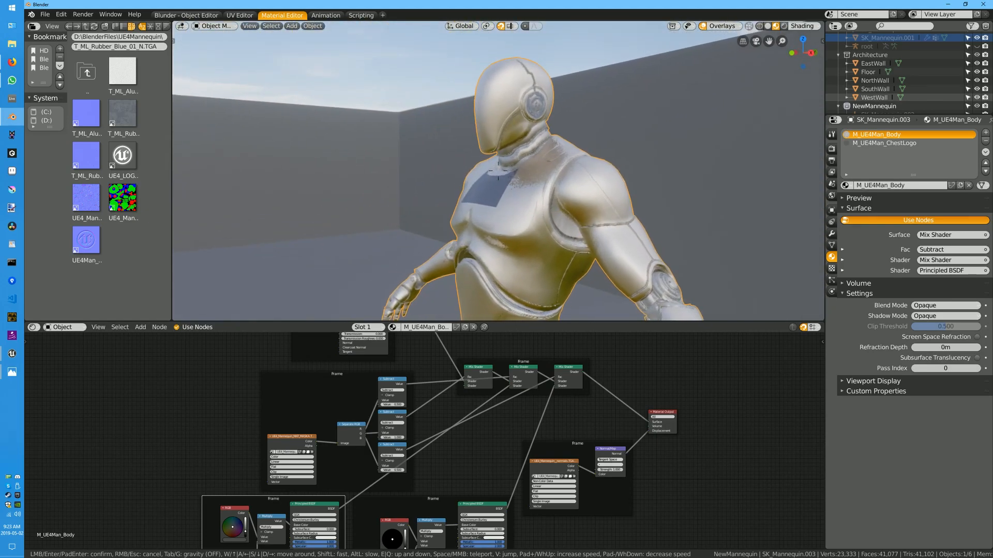
key(s)
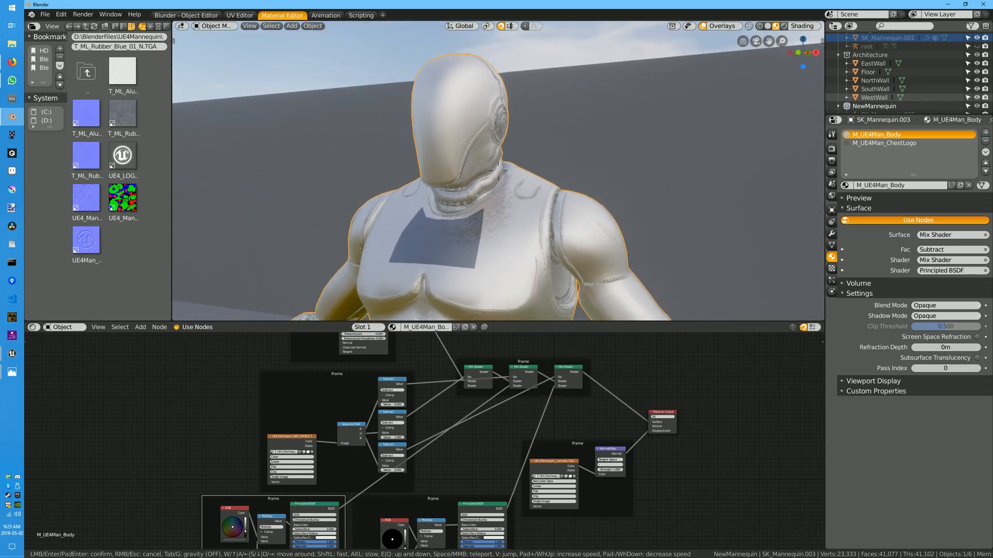
key(d)
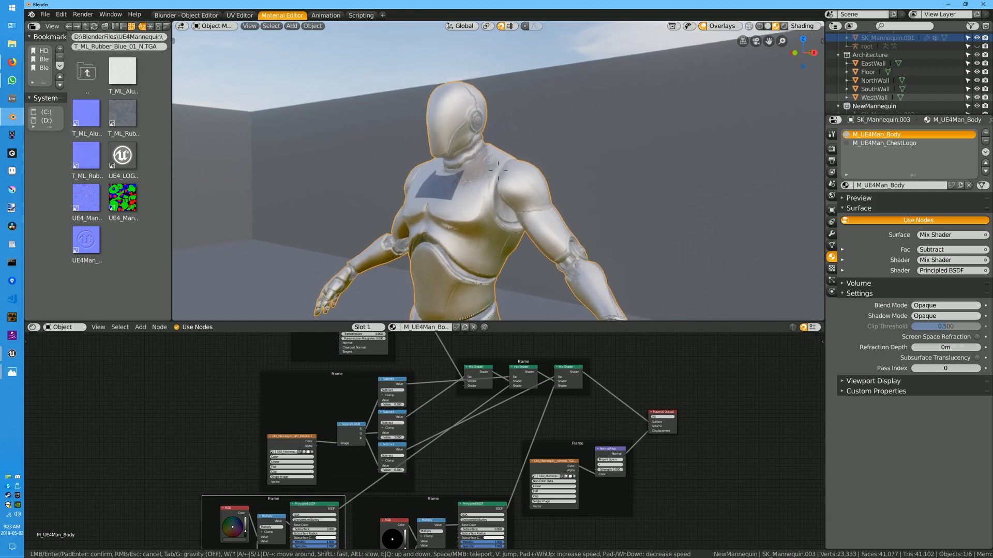
click(498, 171)
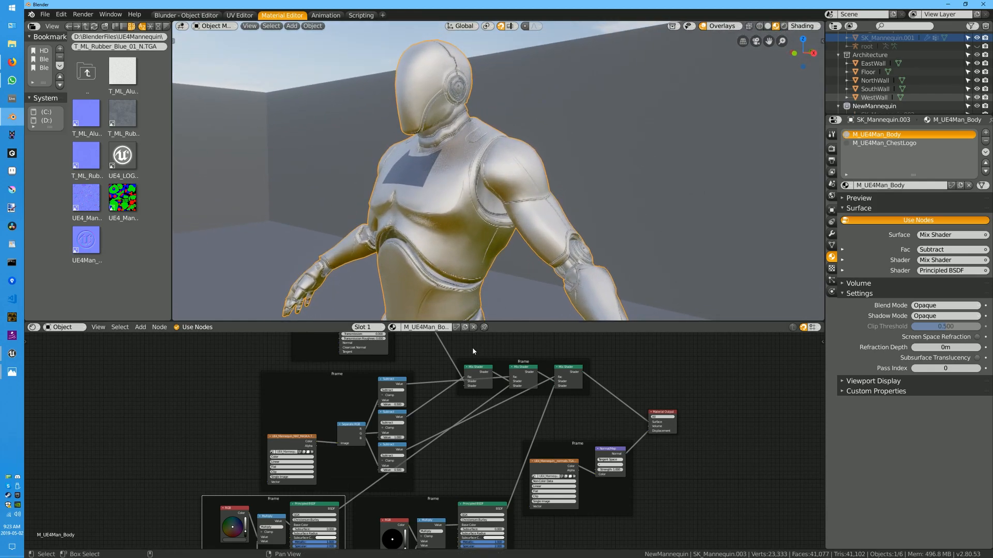
Set the top Subtract node's value to 0.300 and the bottom Subtract node's value to 0.020
click(397, 404)
mouse_move(396, 404)
mouse_down()
mouse_move(430, 404)
mouse_move(371, 405)
mouse_move(397, 404)
mouse_up()
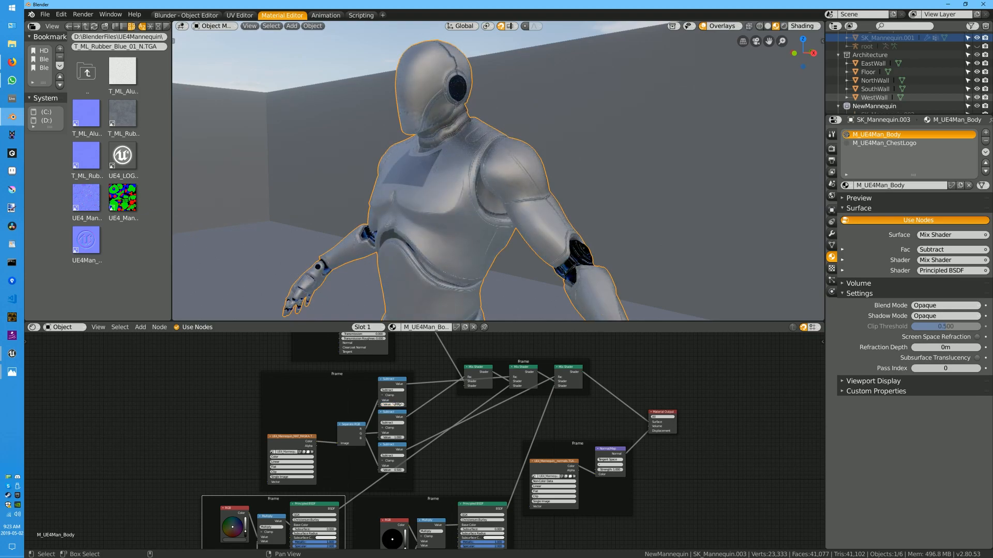
click(396, 404)
key(Return)
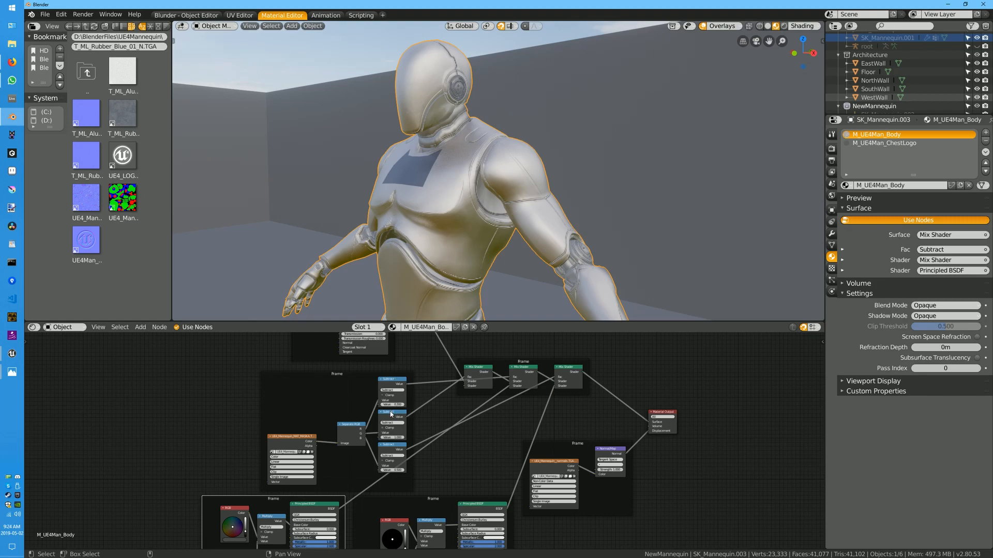
mouse_move(396, 470)
mouse_down()
mouse_move(414, 470)
mouse_move(397, 471)
mouse_up()
click(396, 470)
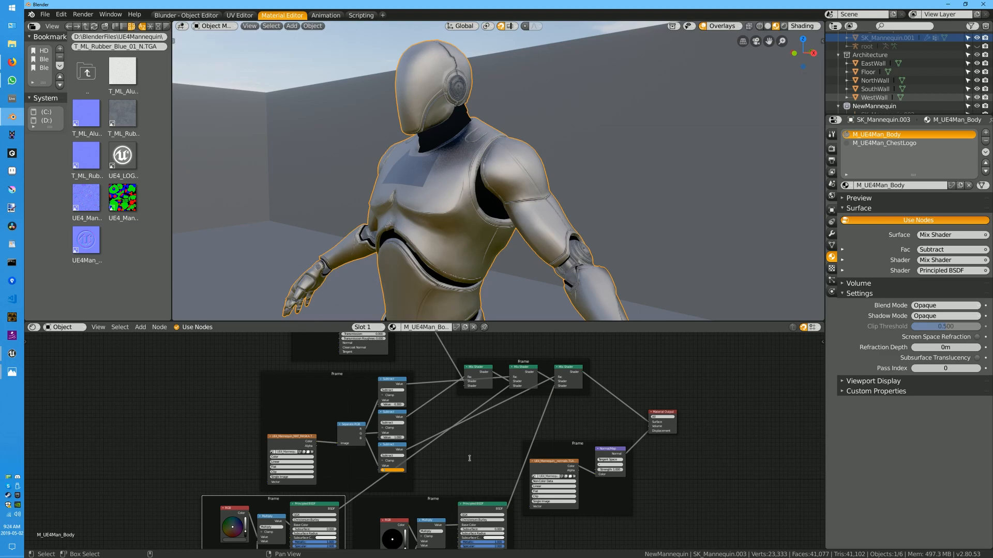
key(Return)
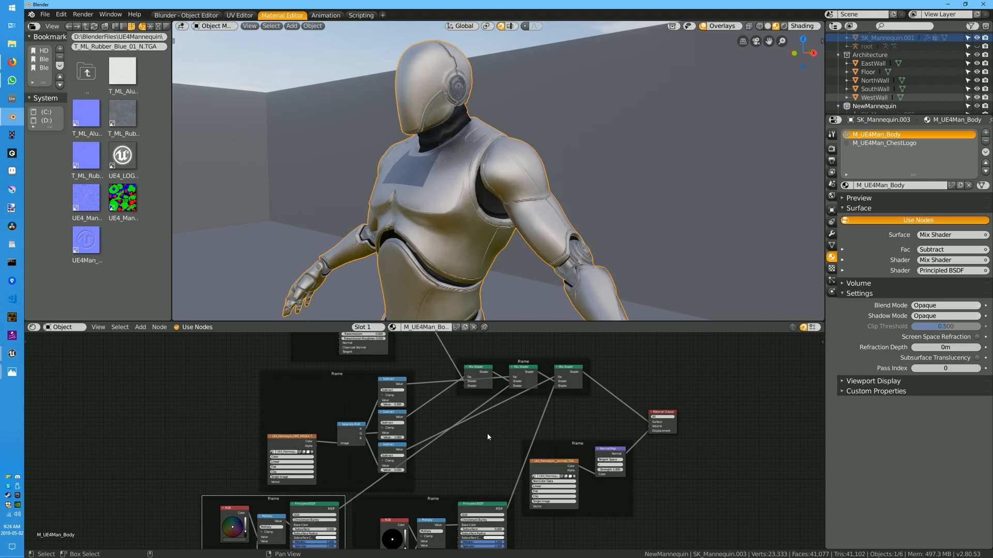
Switch to Unreal's M_UE4Man_Body graph, check its ML_Plastic_Shiny_Beige node, and close the material without applying changes
middle_drag(488, 433, 569, 541)
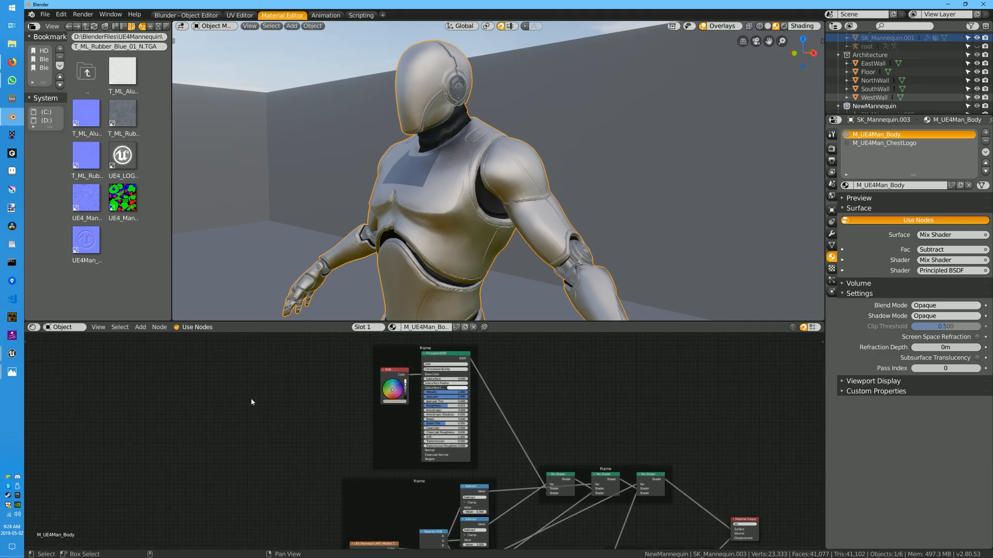
click(12, 354)
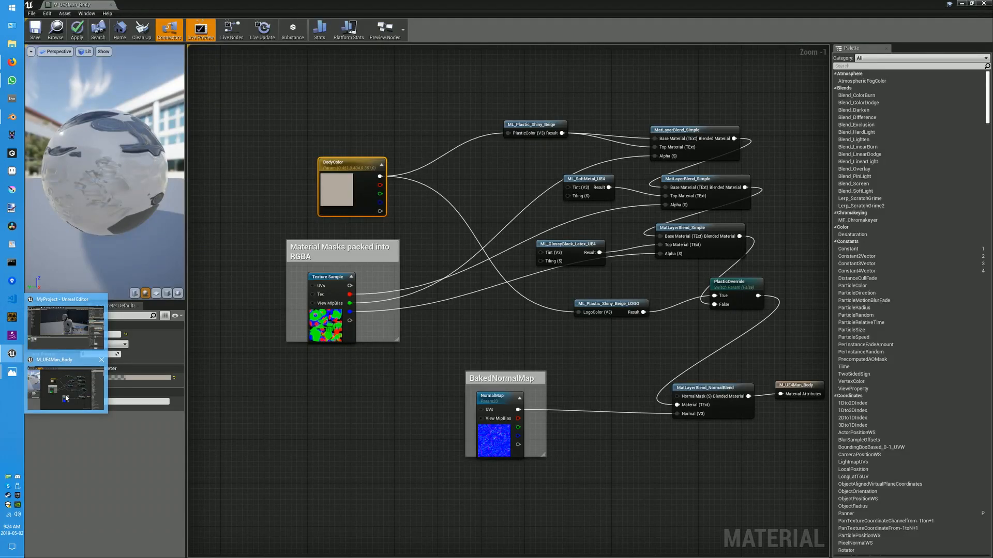
click(66, 398)
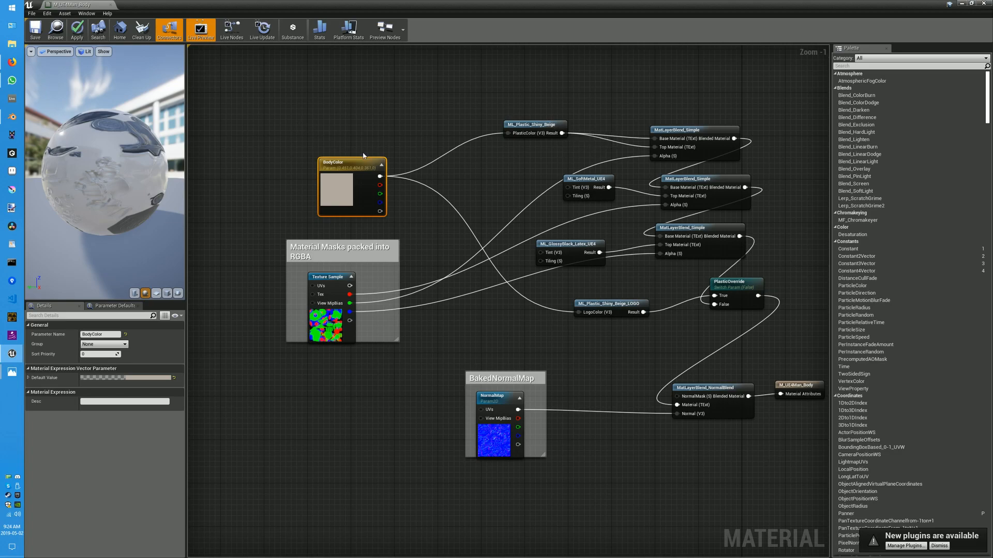
click(531, 127)
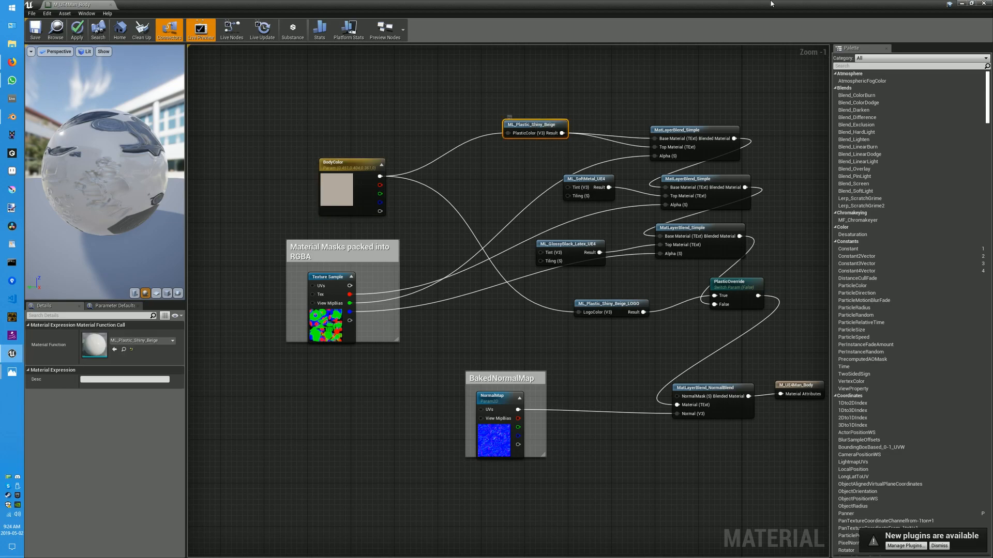
click(983, 3)
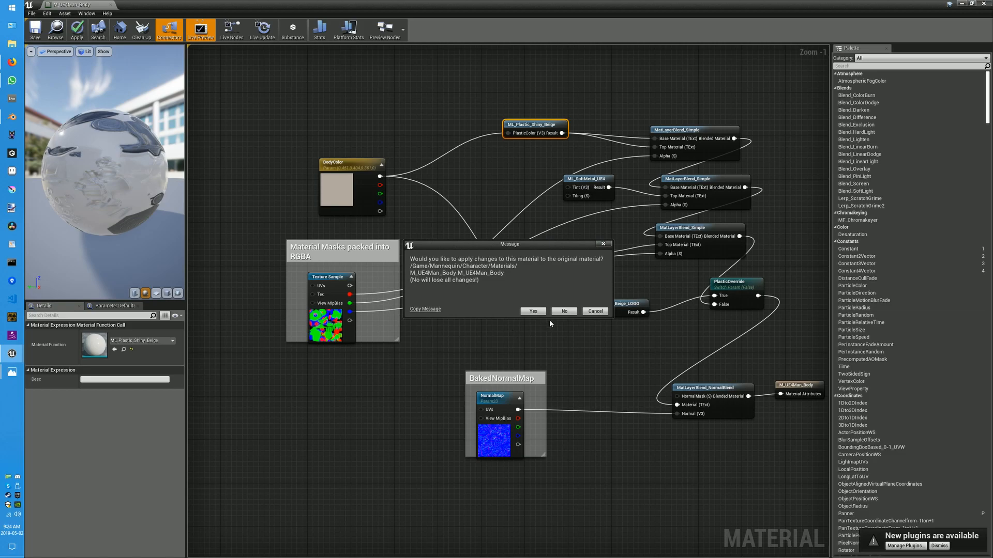
click(564, 311)
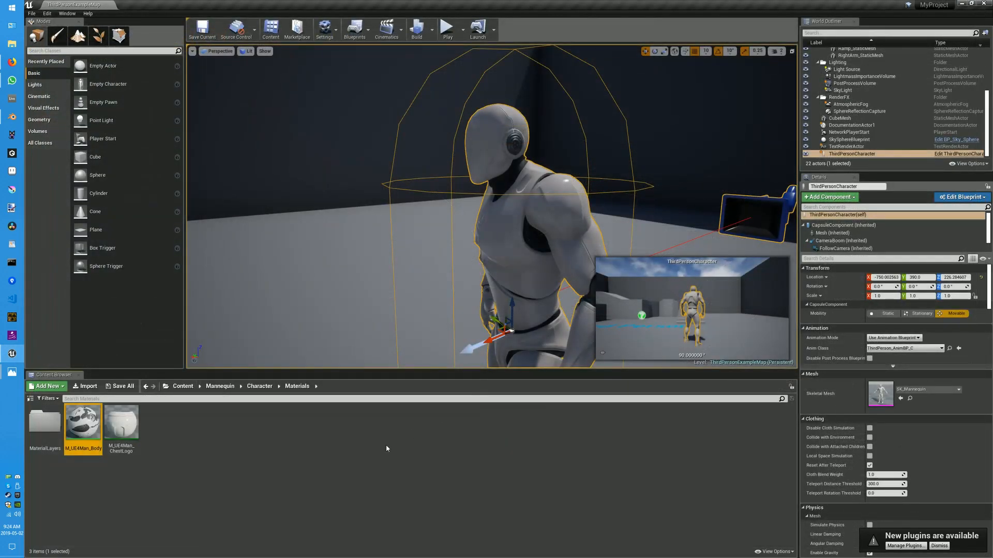
Open the ML_Plastic_Shiny_Beige function from the MaterialLayers folder and examine the inputs connected to its MakeMaterialAttributes node
double_click(33, 429)
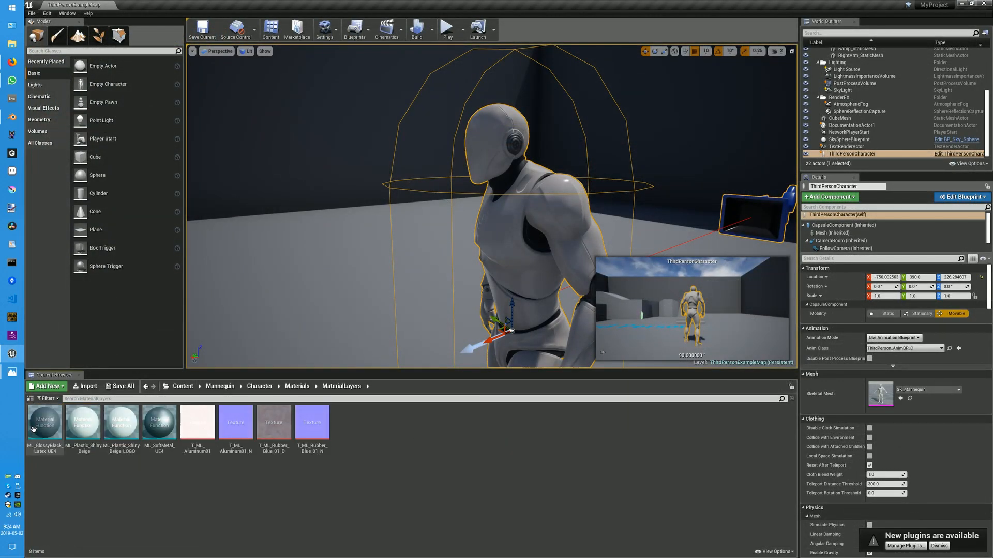
double_click(92, 431)
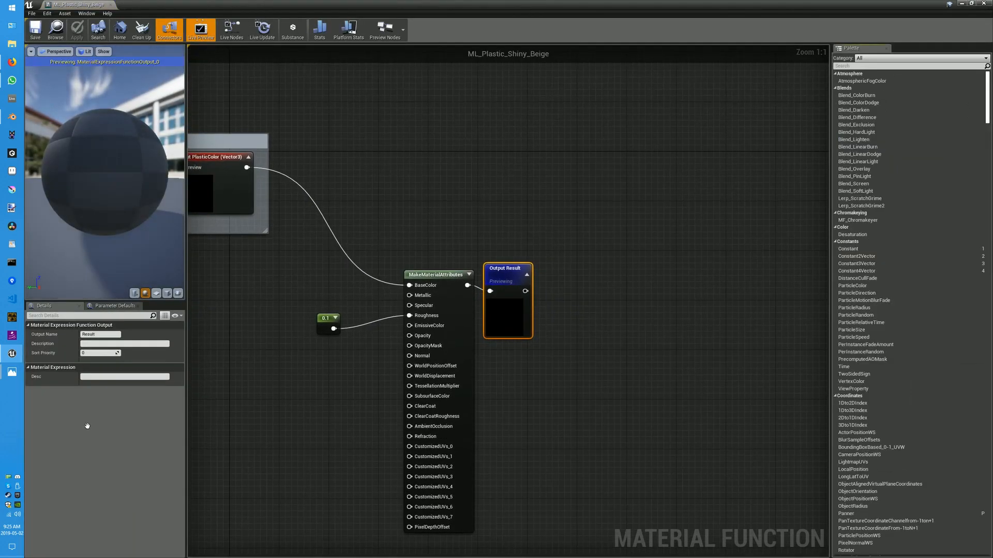
right_drag(346, 203, 461, 162)
click(551, 237)
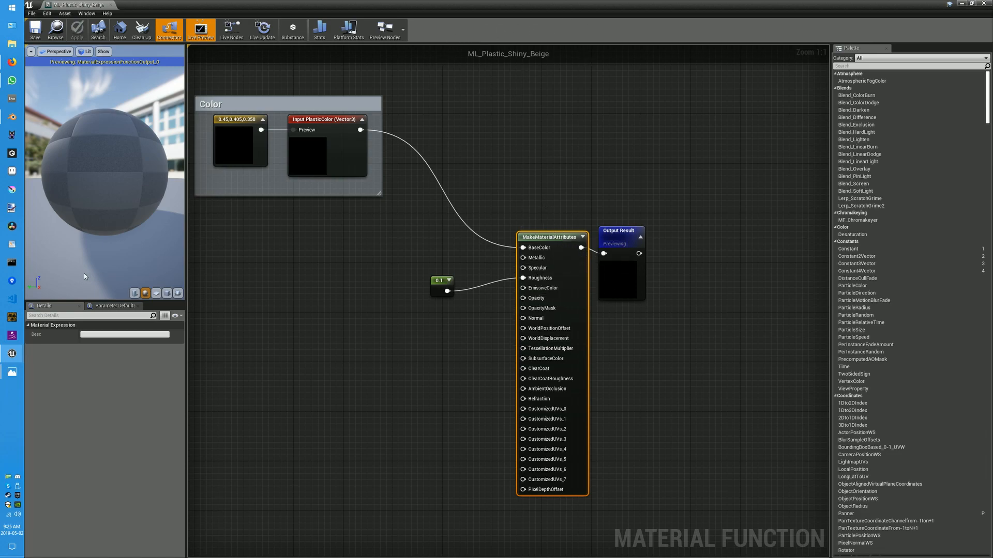
Switch back to Blender and set Metallic and Specular to 0 on the Principled BSDF in the uppermost frame
mouse_move(11, 118)
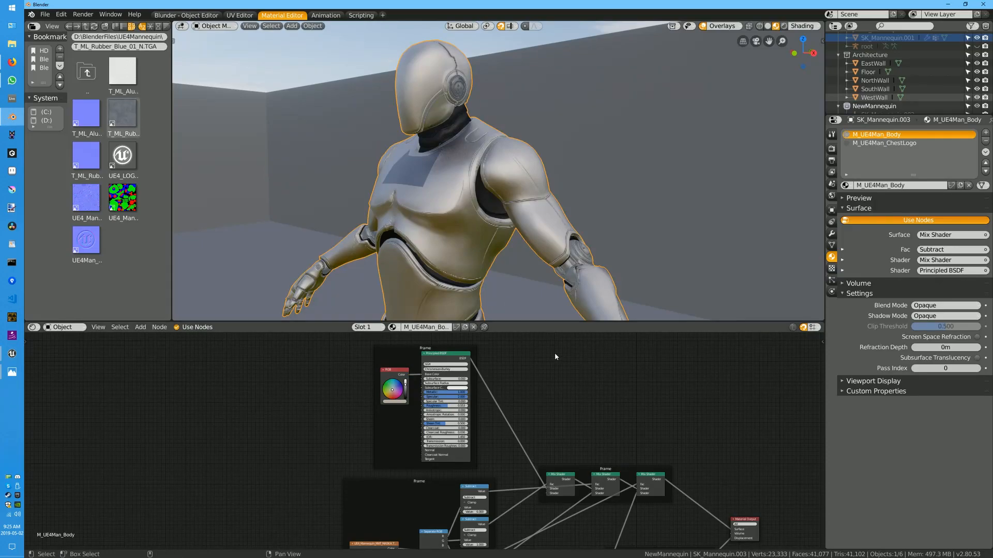
middle_drag(516, 382, 573, 385)
scroll(496, 397, up, 2)
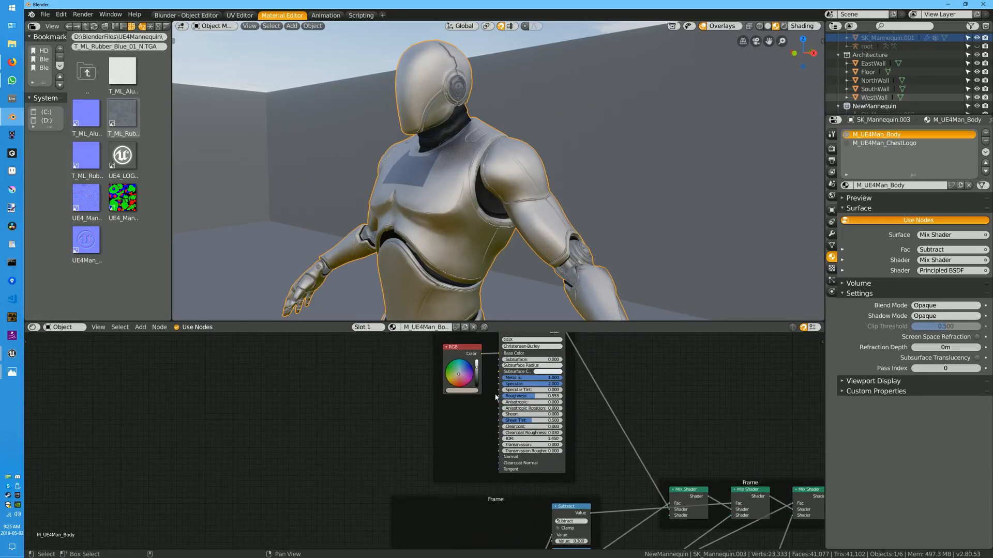
key(ctrl+space)
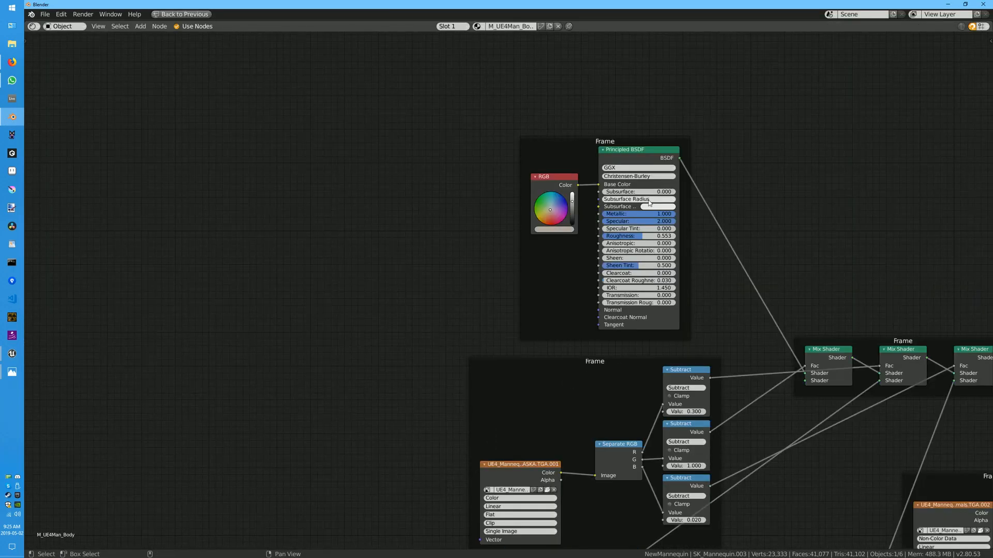
click(660, 214)
text(0)
key(Return)
click(663, 220)
text(0)
key(Return)
Set the same Principled BSDF's Roughness to 0.1 and IOR to 0, and restore the full workspace
click(663, 236)
text(0.1)
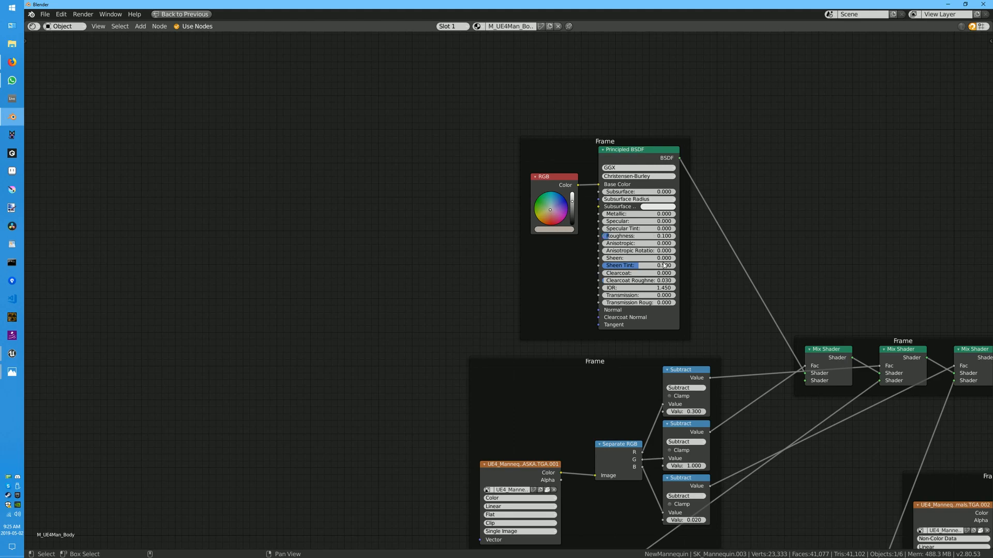
key(Return)
click(663, 289)
text(0)
key(Return)
key(ctrl+space)
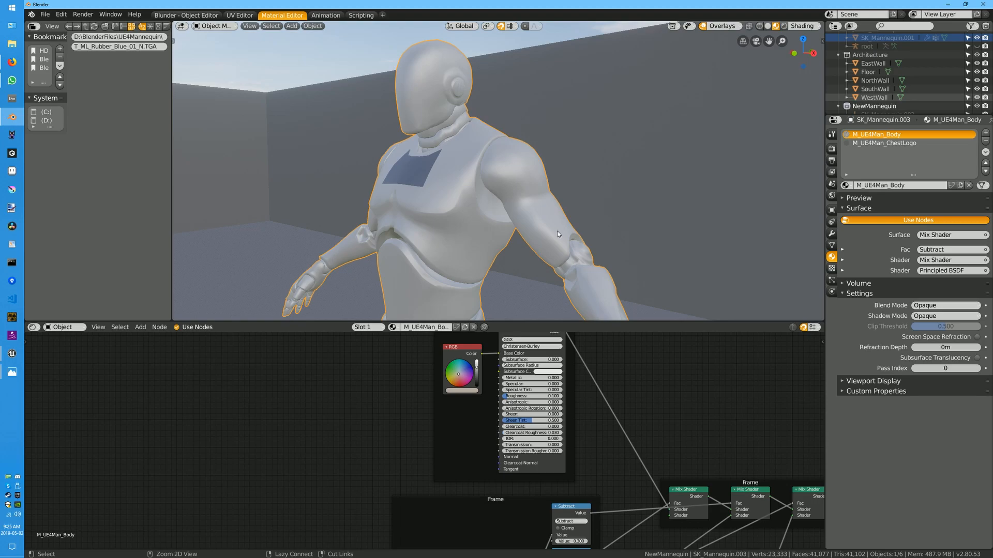
Examine the plastic surfaces on the mannequin's torso, shoulder and head up close from several angles
key(shift+grave)
key(w)
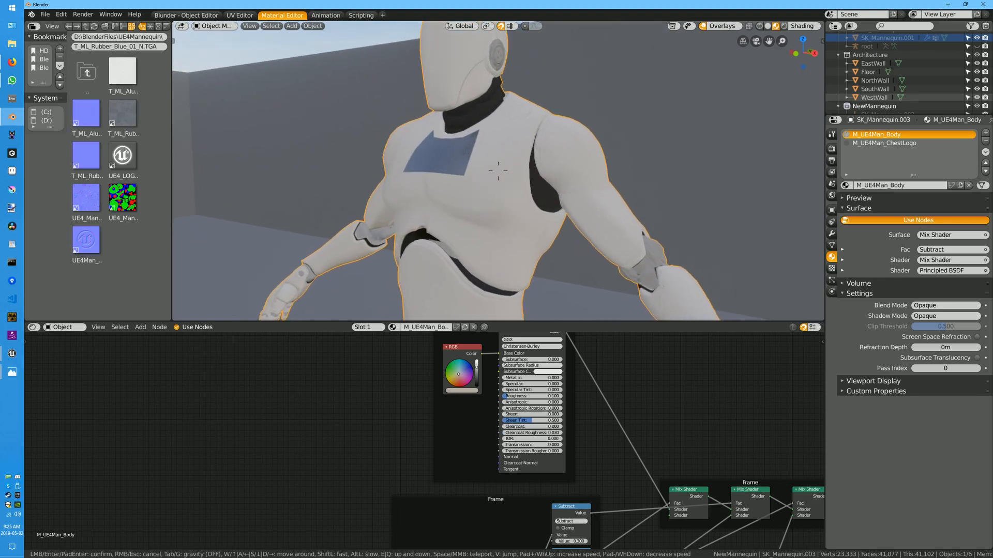
key(d)
key(w)
key(s)
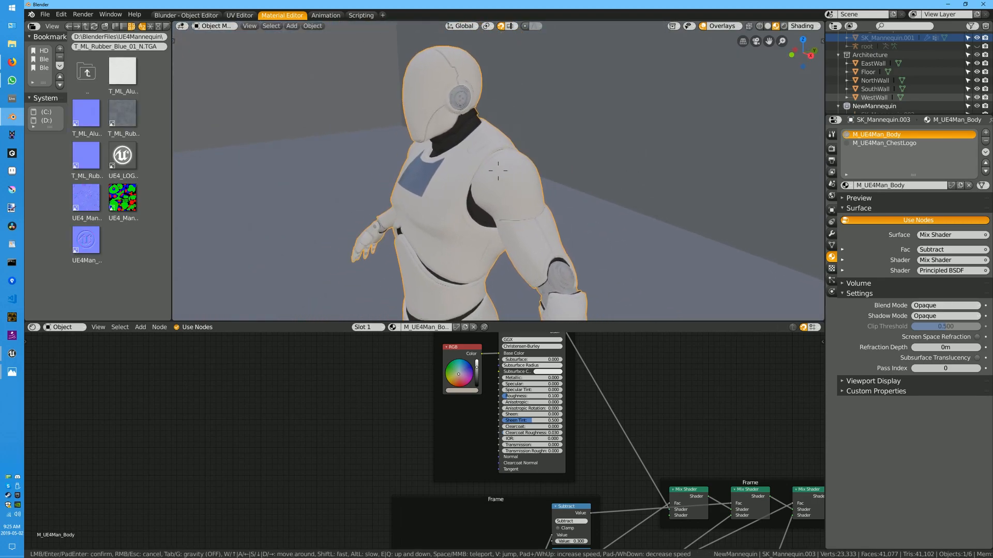
key(w)
key(a)
key(s)
key(w)
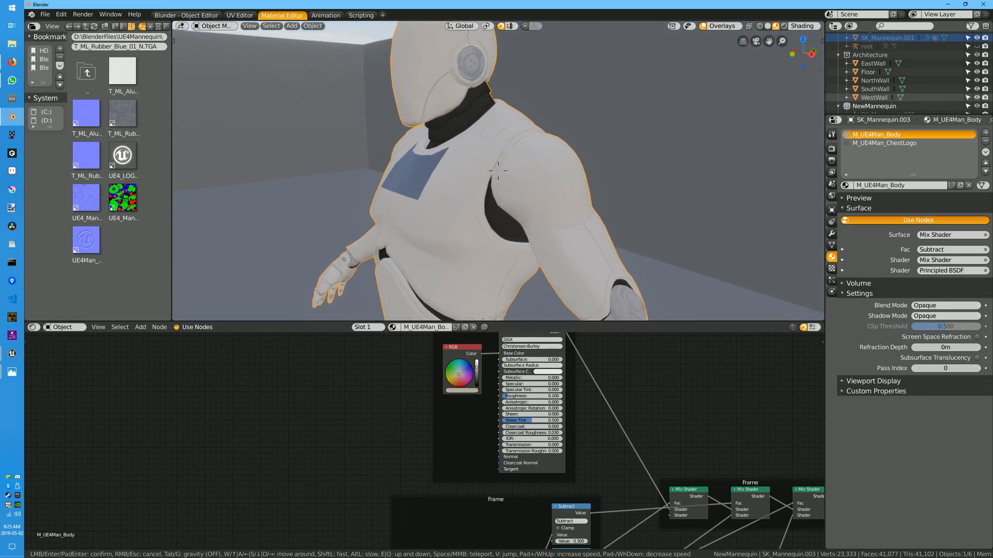
key(s)
click(498, 171)
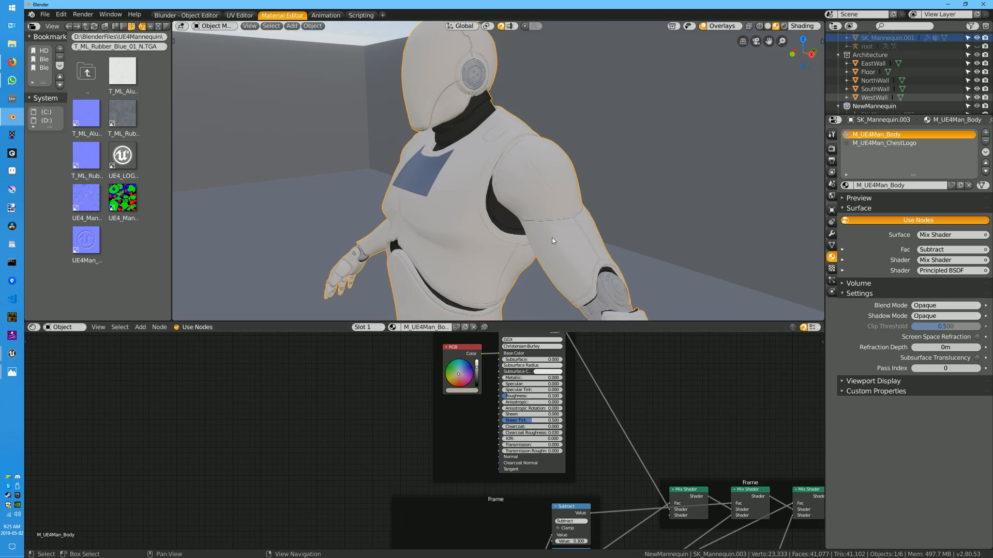
Inspect the mannequin's head and body highlights, and raise the plastic Principled BSDF's Specular to 1.0
key(shift+grave)
key(w)
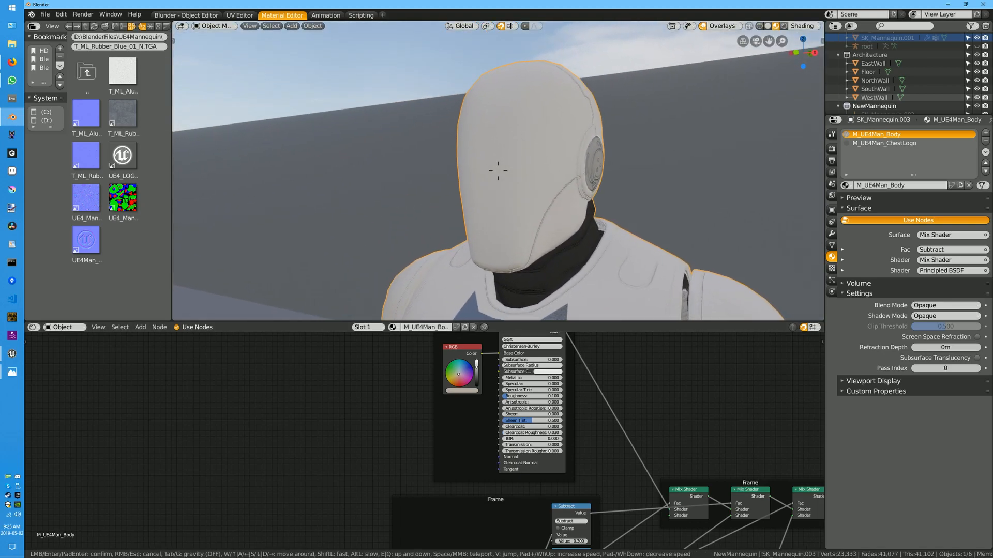
key(w)
key(s)
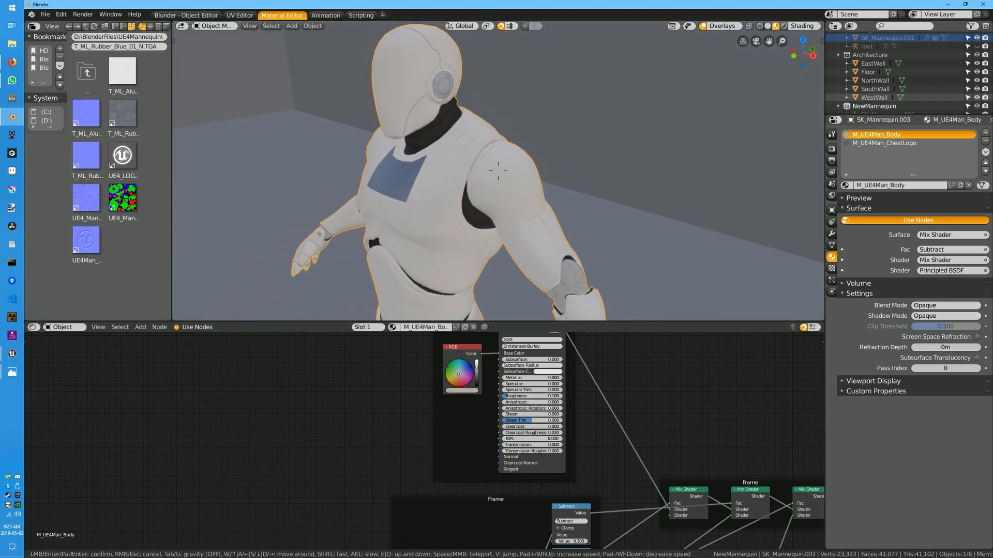
key(w)
key(w)
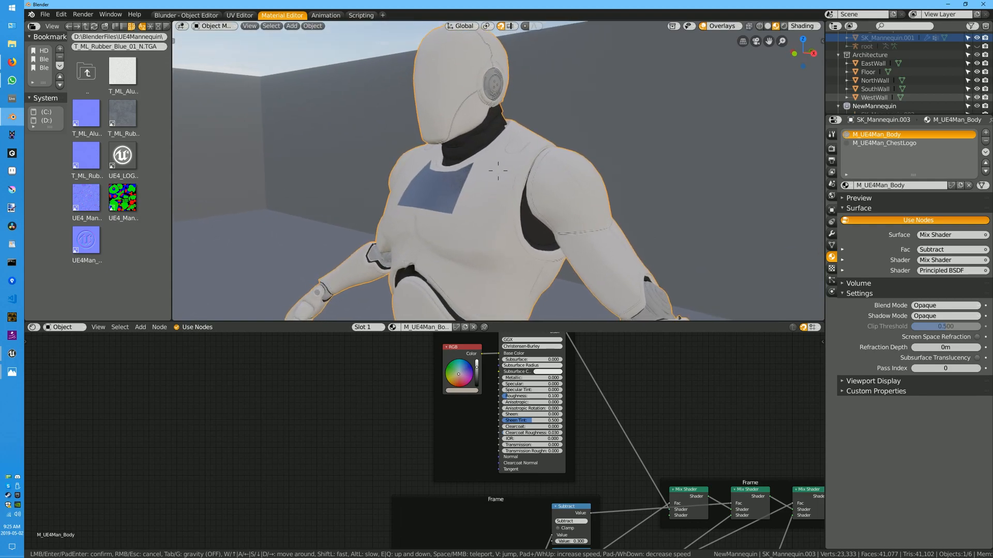
click(498, 171)
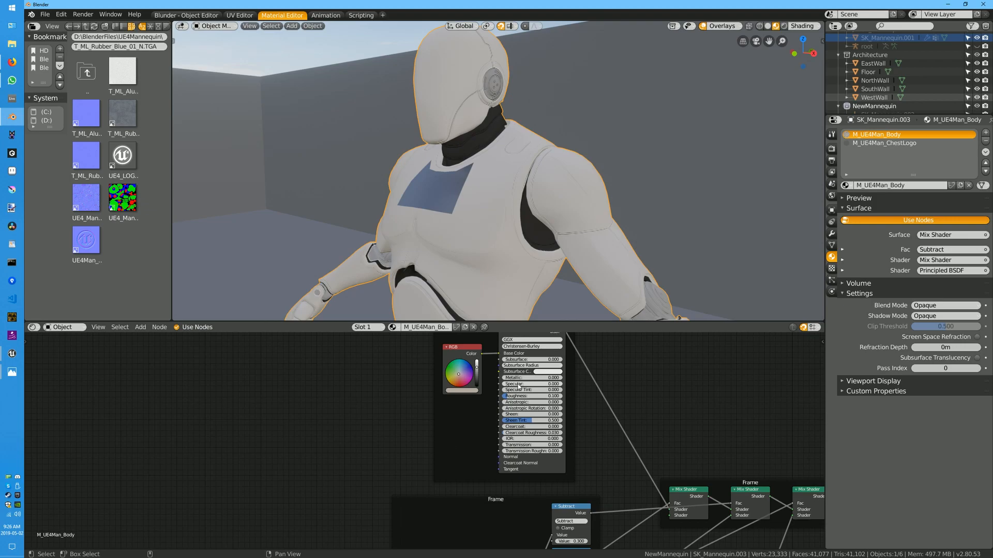
drag(519, 385, 563, 385)
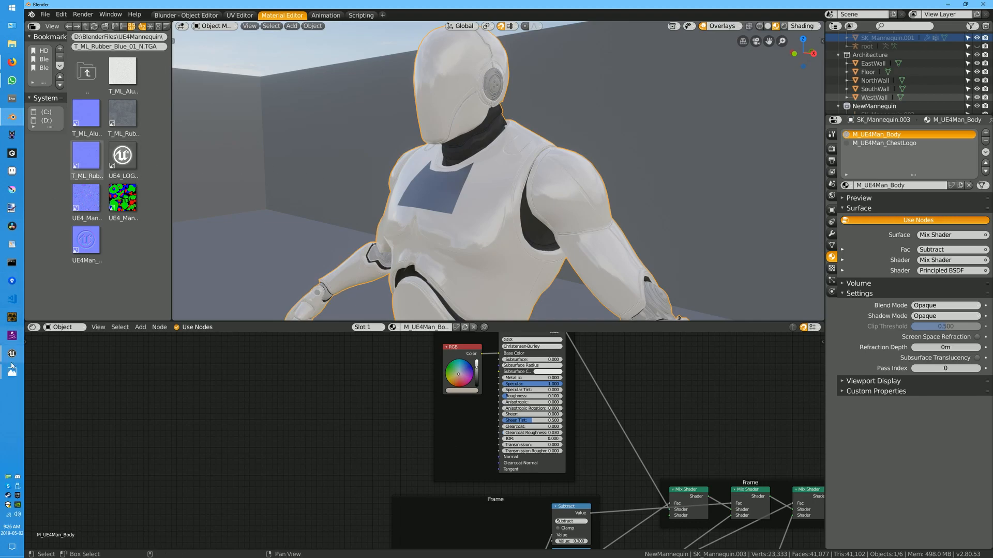
Switch to Unreal's ML_Plastic_Shiny_Beige function window to compare its preview with the Blender material
mouse_move(12, 354)
click(55, 380)
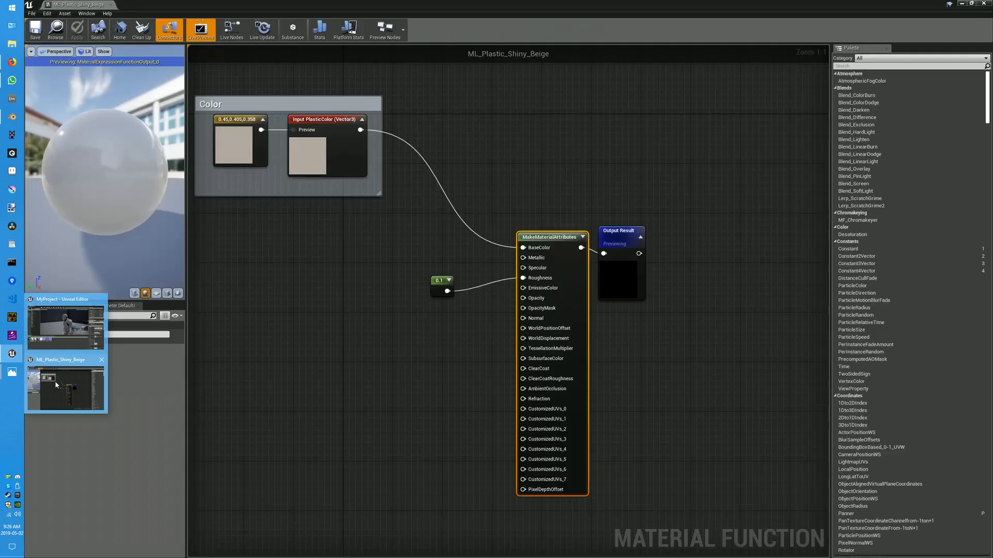
Open the ML_GlossyBlack_Latex_UE4 material function and examine its base texture, Tint input and roughness Lerp
click(982, 3)
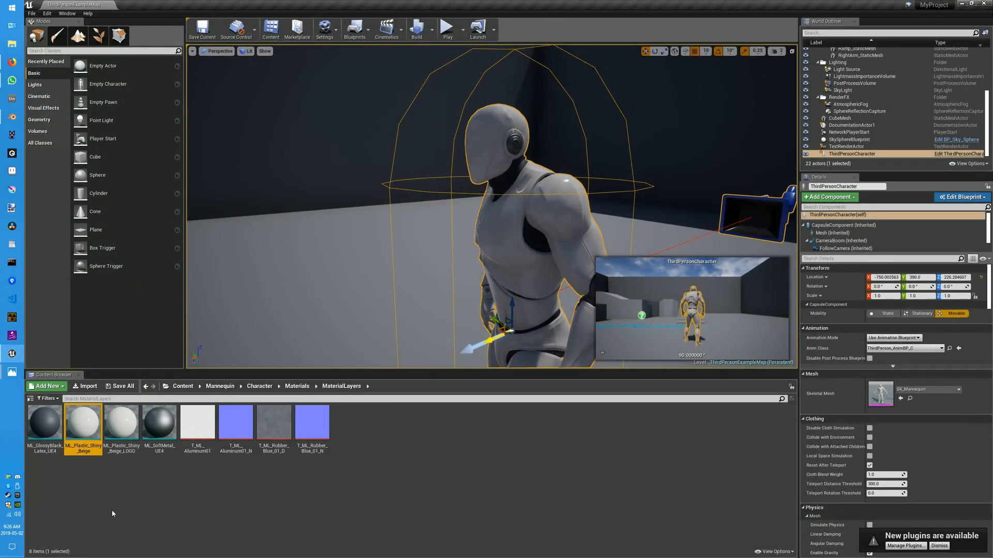
double_click(45, 423)
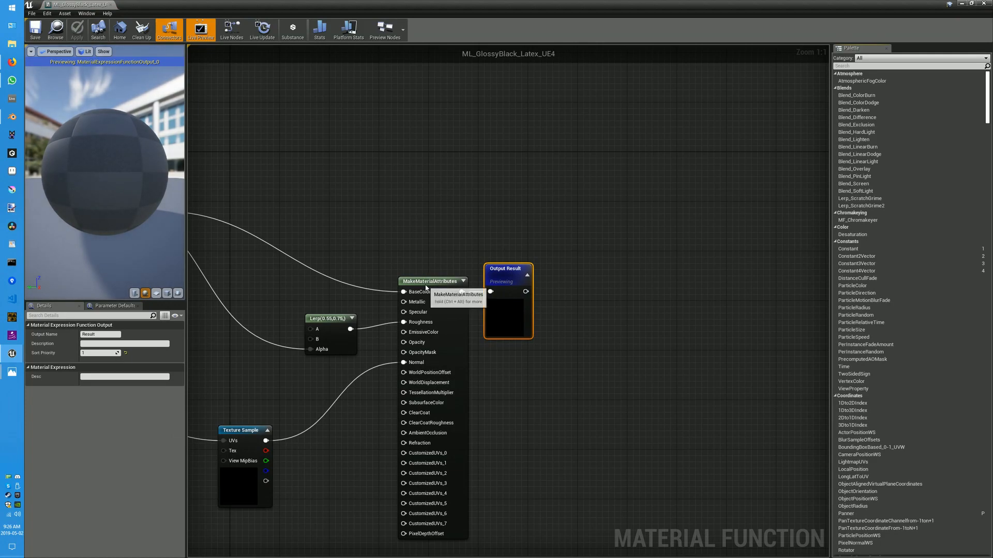
click(427, 280)
right_drag(366, 210, 662, 138)
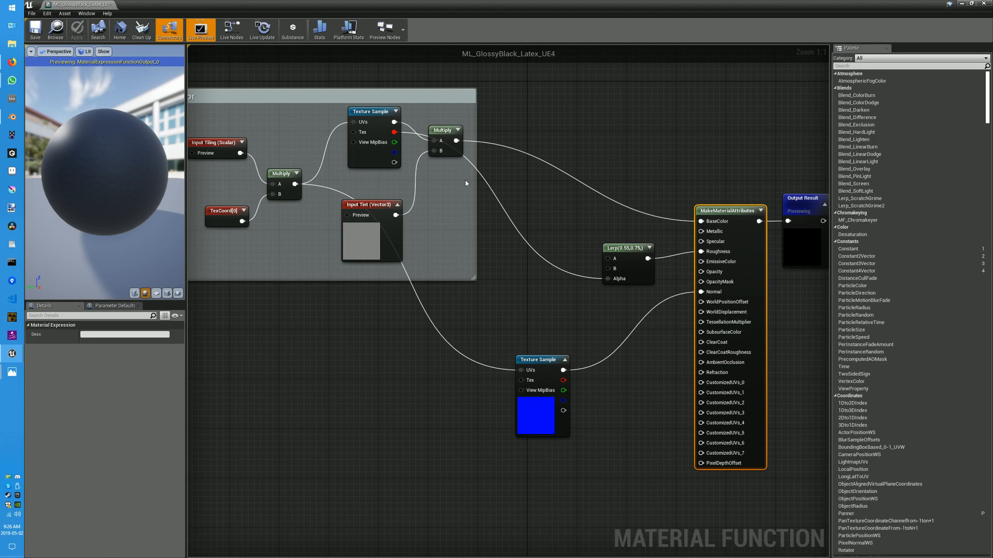
click(368, 112)
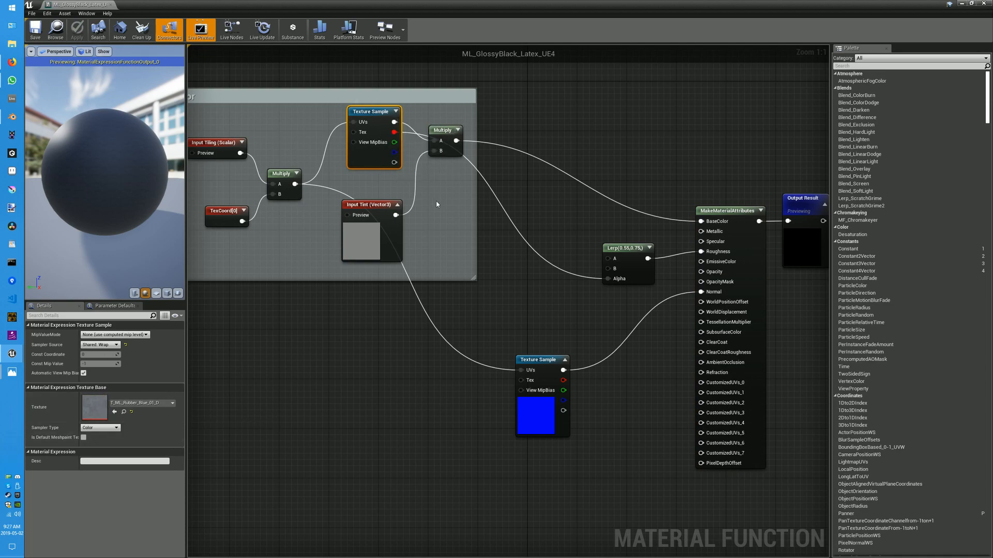
click(368, 205)
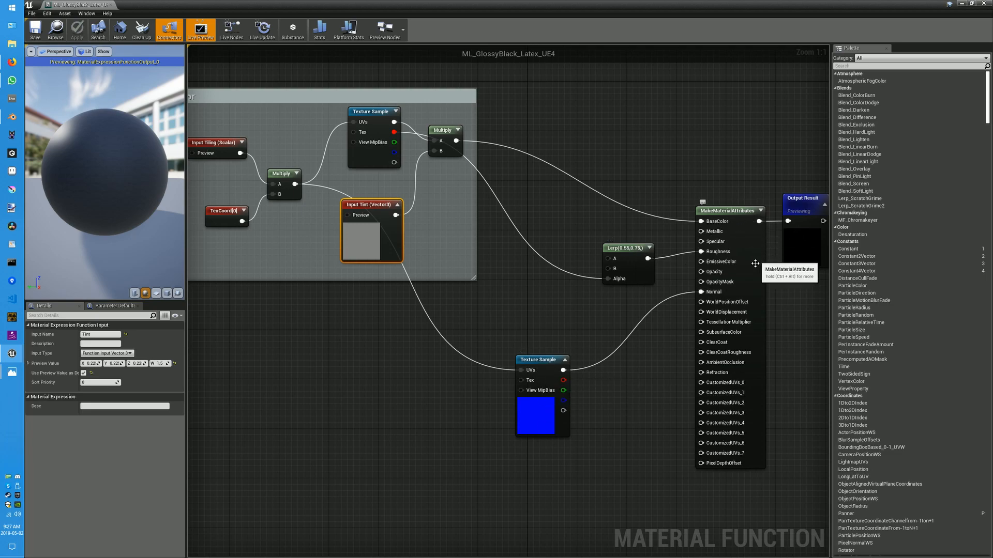
click(625, 253)
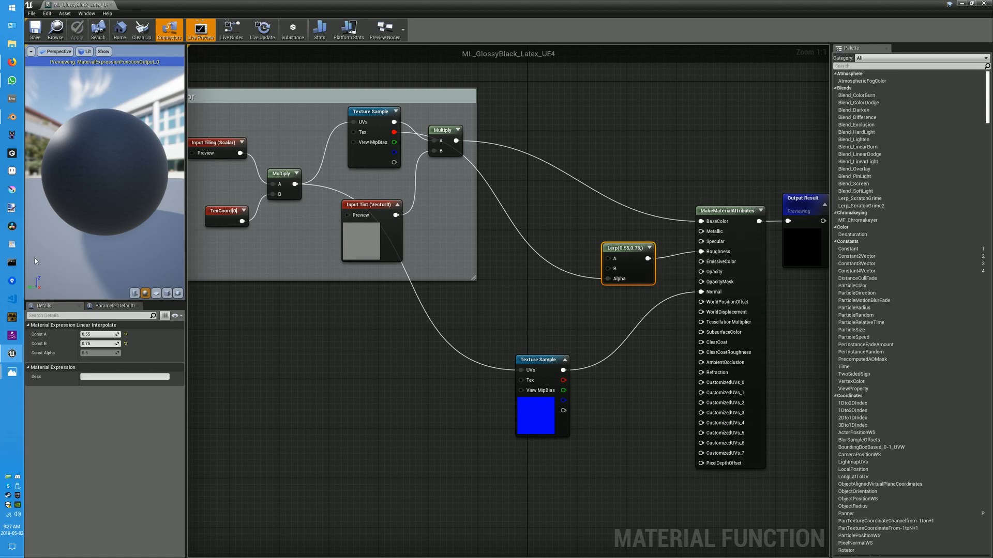
Switch to Blender and set the rubber Principled BSDF's Metallic and Specular to 0
click(12, 116)
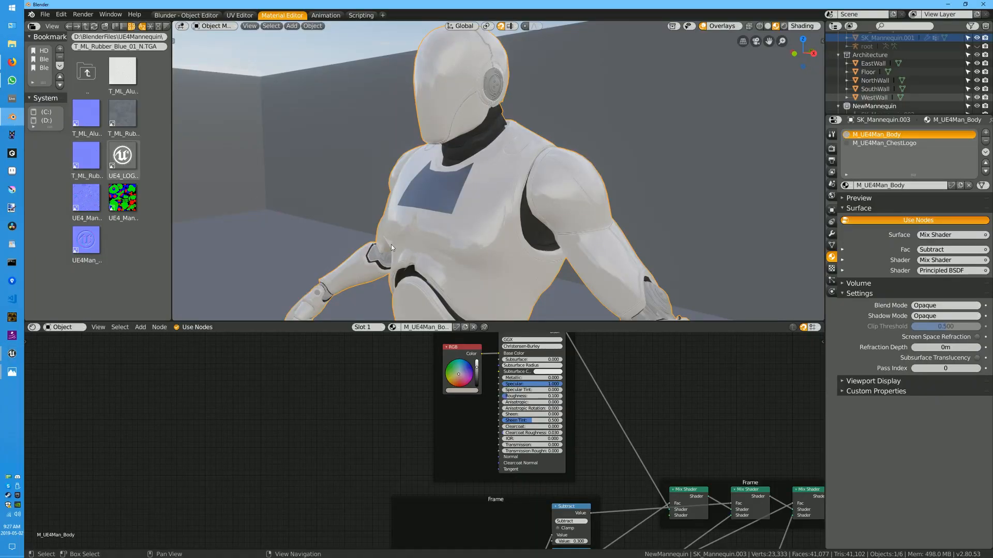
middle_drag(652, 421, 637, 508)
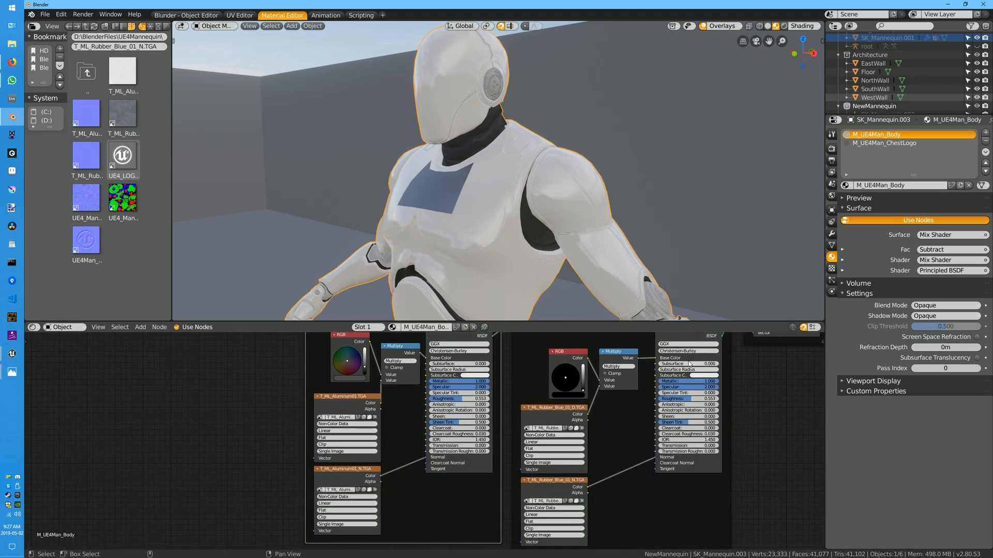
click(689, 381)
key(Return)
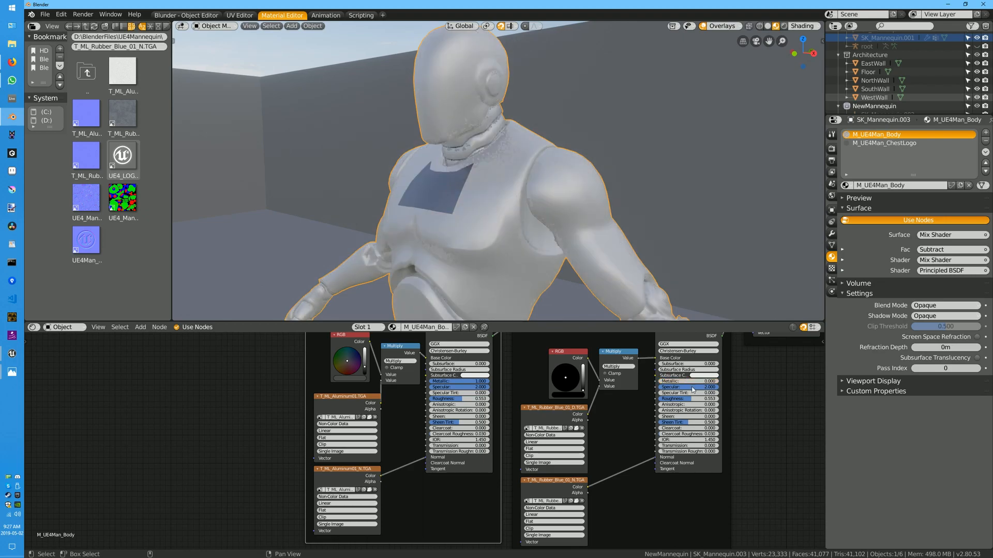
click(694, 388)
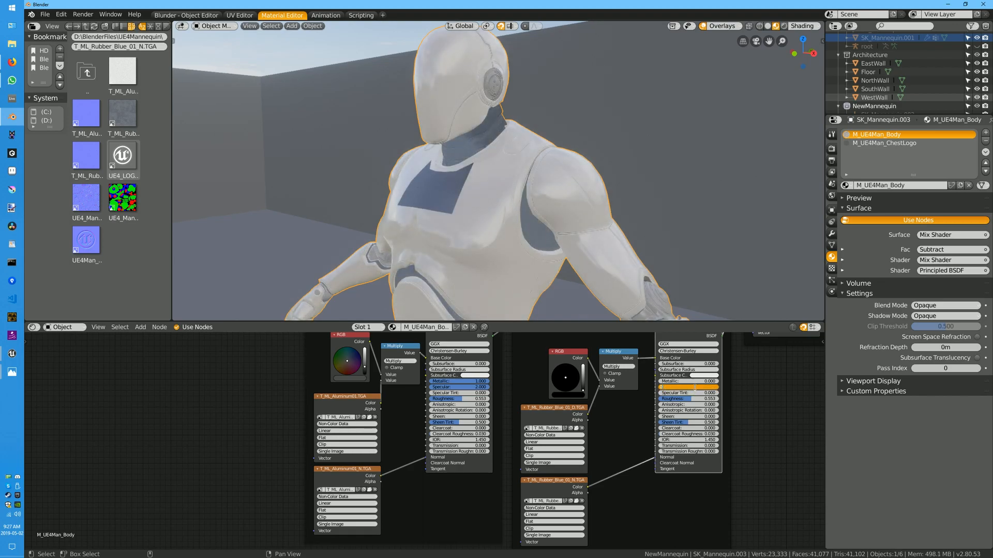
key(Return)
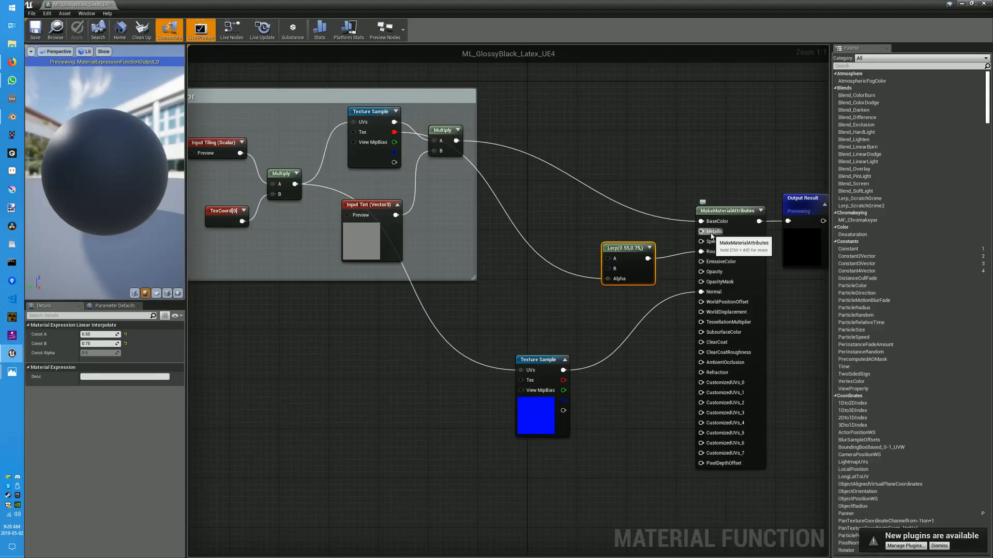
Return to Blender from Unreal's latex function and set the rubber Principled BSDF's Roughness to 0.6
click(12, 116)
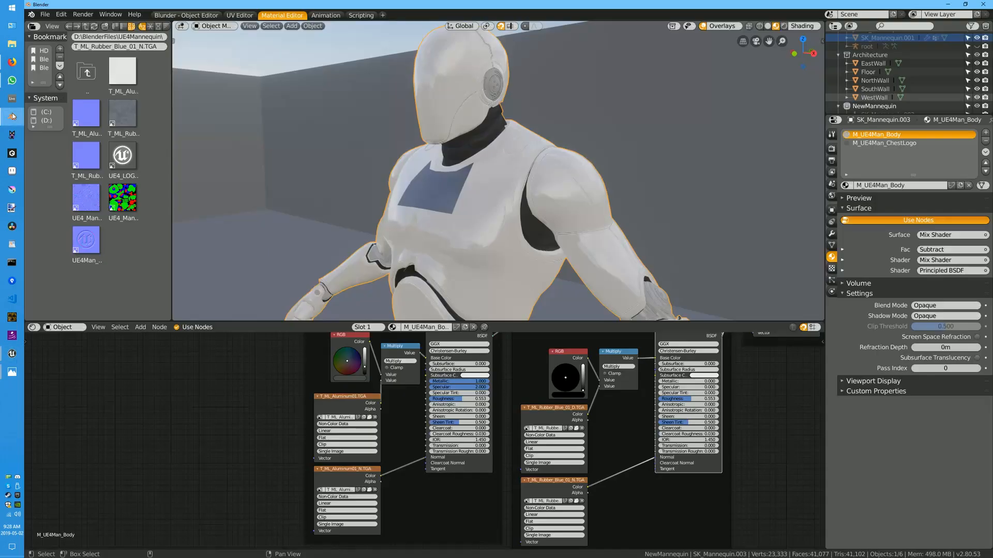
click(706, 400)
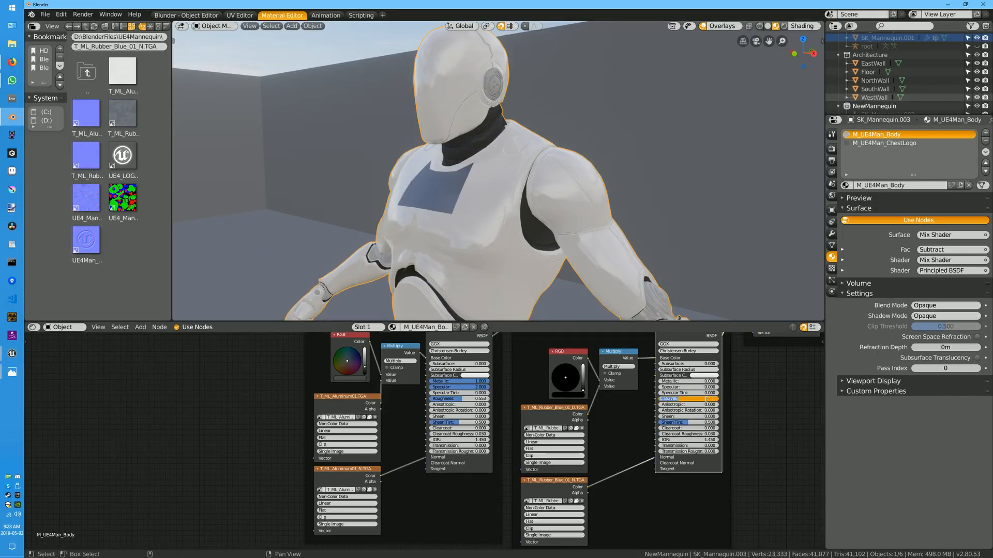
text(.6)
key(Return)
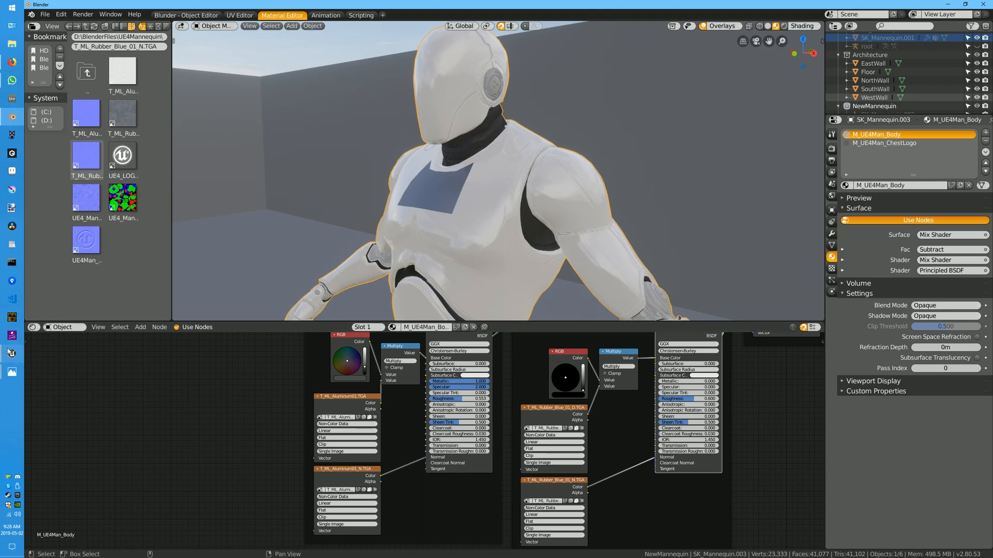
Switch to Unreal, open the ML_SoftMetal_UE4 material function, and examine its metallic constant, roughness Lerp and texture nodes
mouse_move(7, 351)
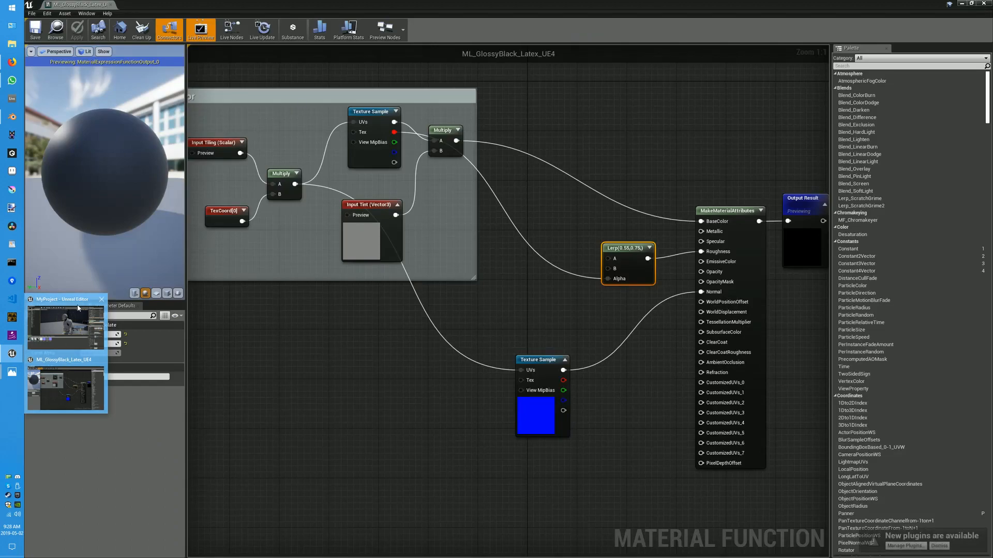
click(77, 308)
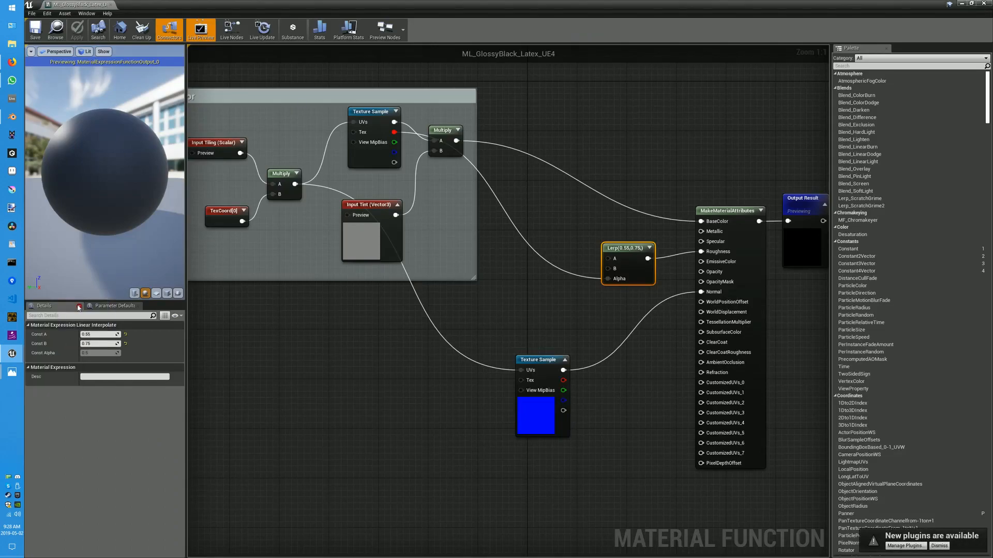
click(984, 3)
double_click(160, 428)
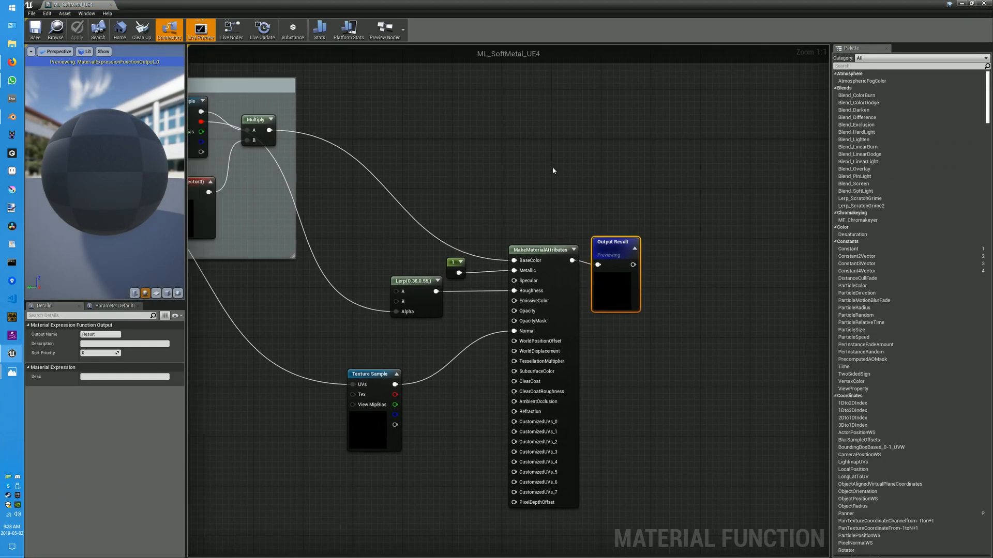
click(455, 265)
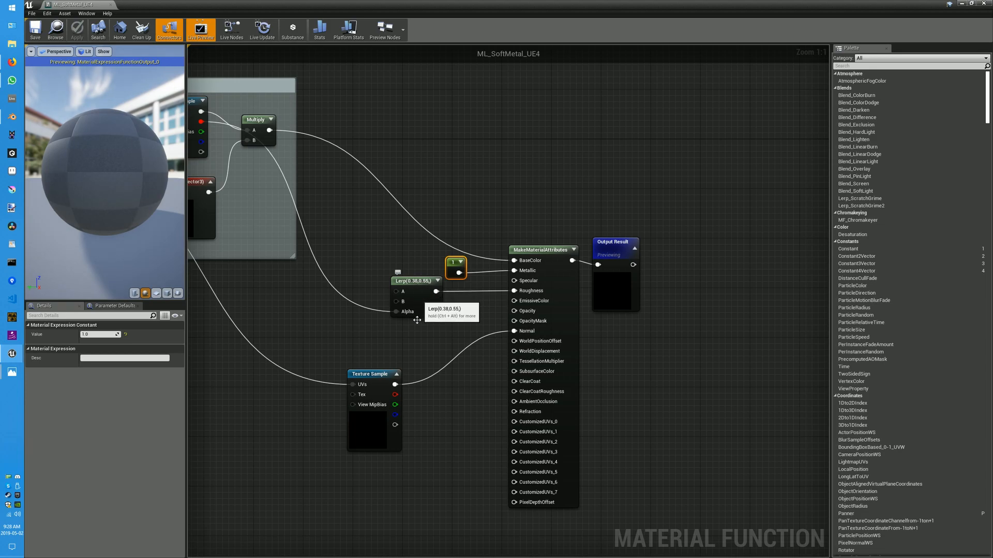
right_drag(351, 363, 554, 367)
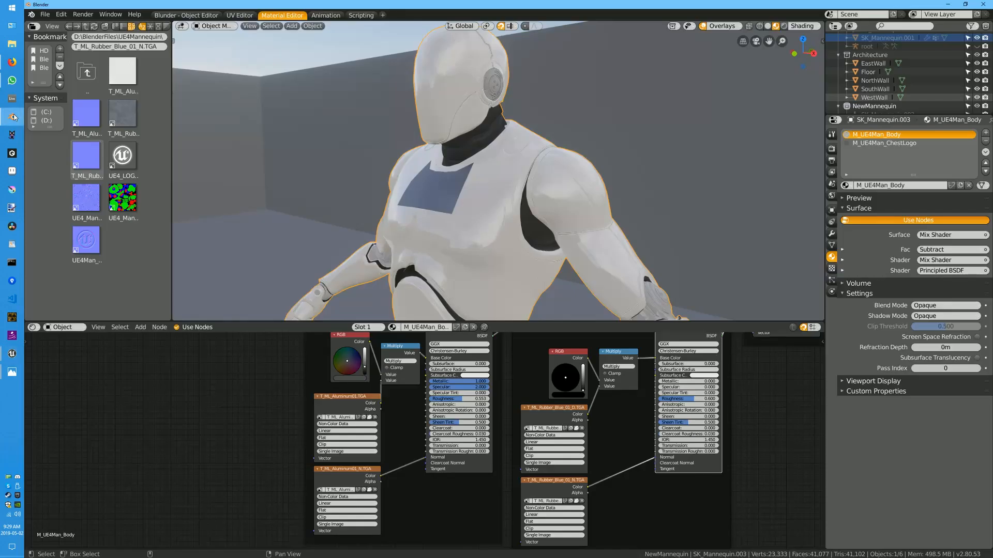
Switch to Blender and set the aluminium Principled BSDF's Specular to 0 and Roughness to 0.4
click(12, 117)
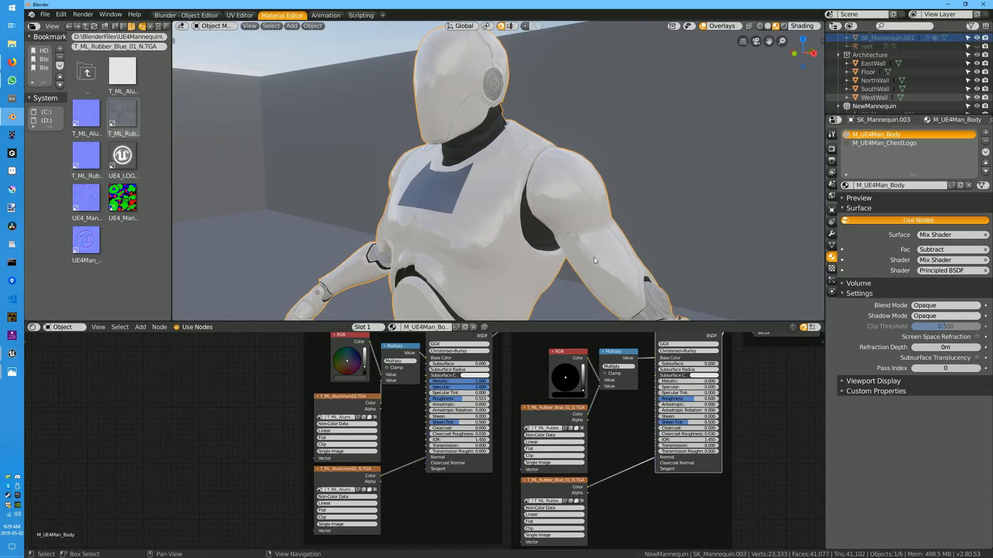
double_click(481, 387)
text(1.0)
key(Return)
double_click(475, 398)
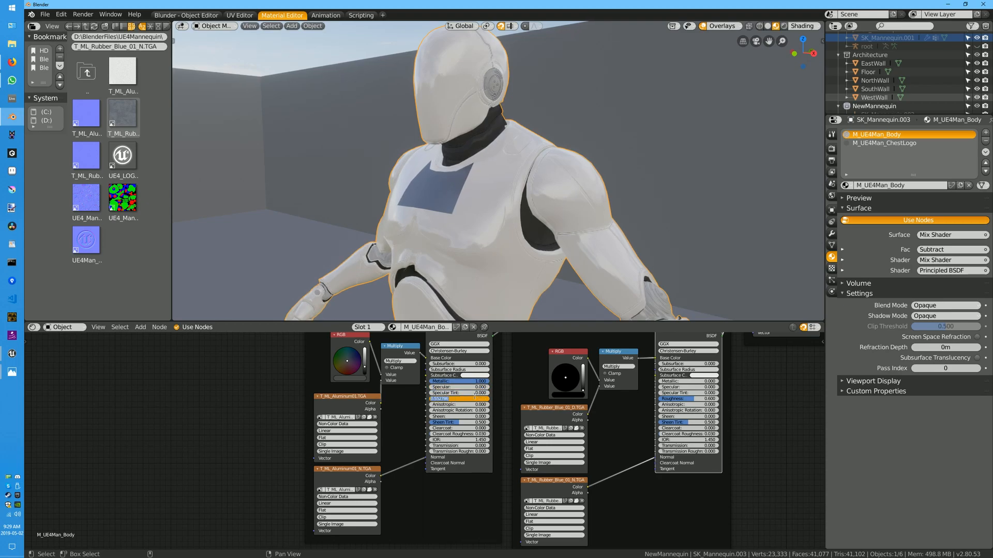
text(.4)
key(Return)
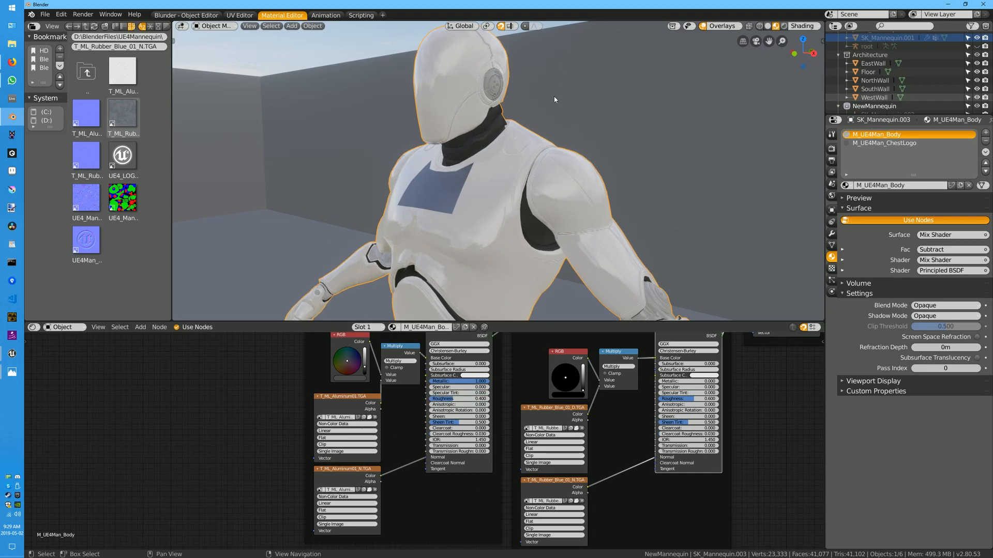
Inspect the mannequin's head and ear disc up close, and darken the aluminium RGB node's colour to black
key(shift+grave)
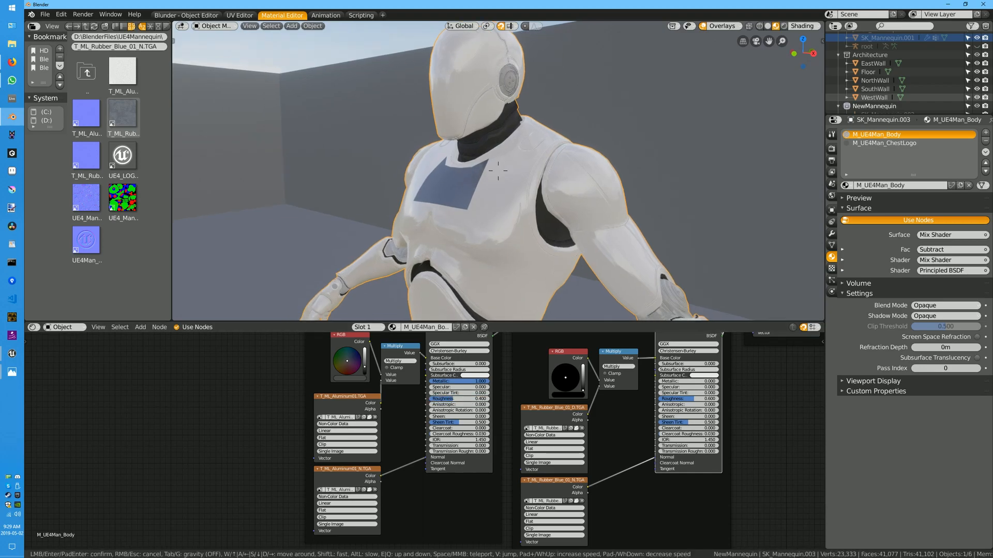
key(w)
key(w)
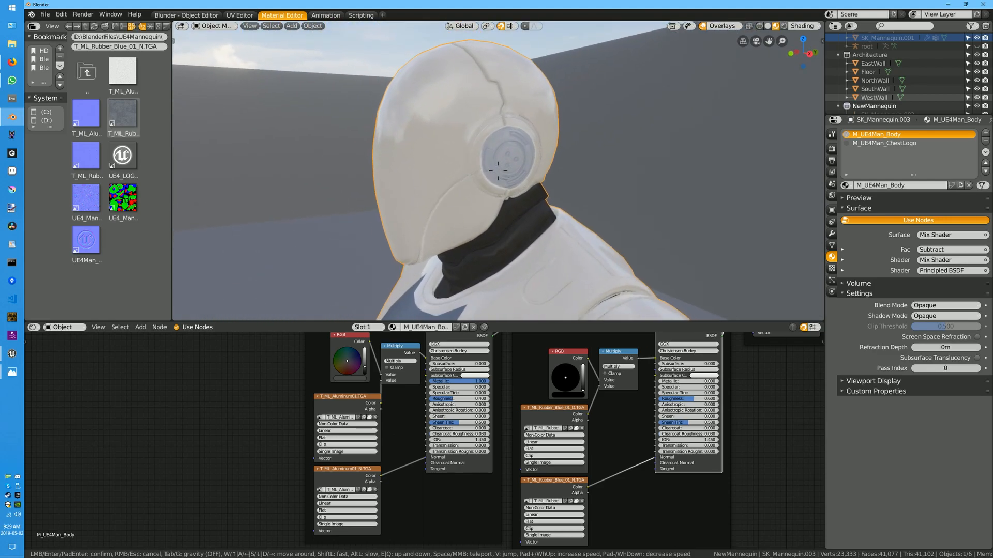
key(s)
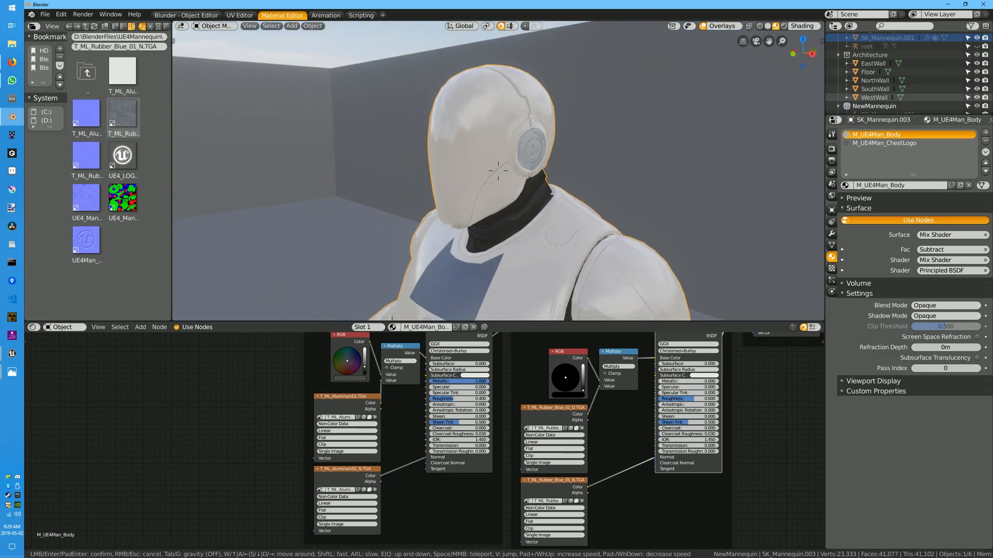
key(w)
key(s)
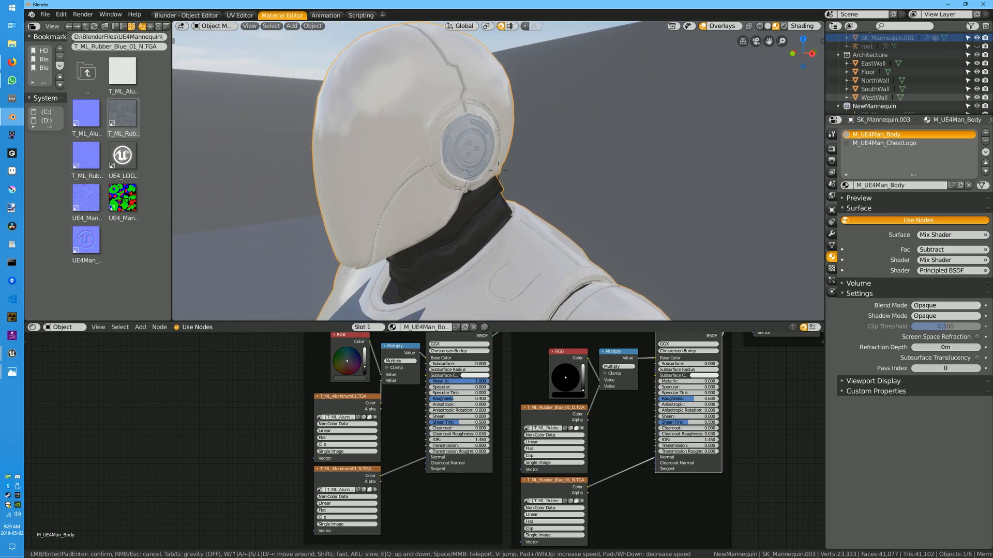
click(498, 171)
drag(365, 370, 365, 376)
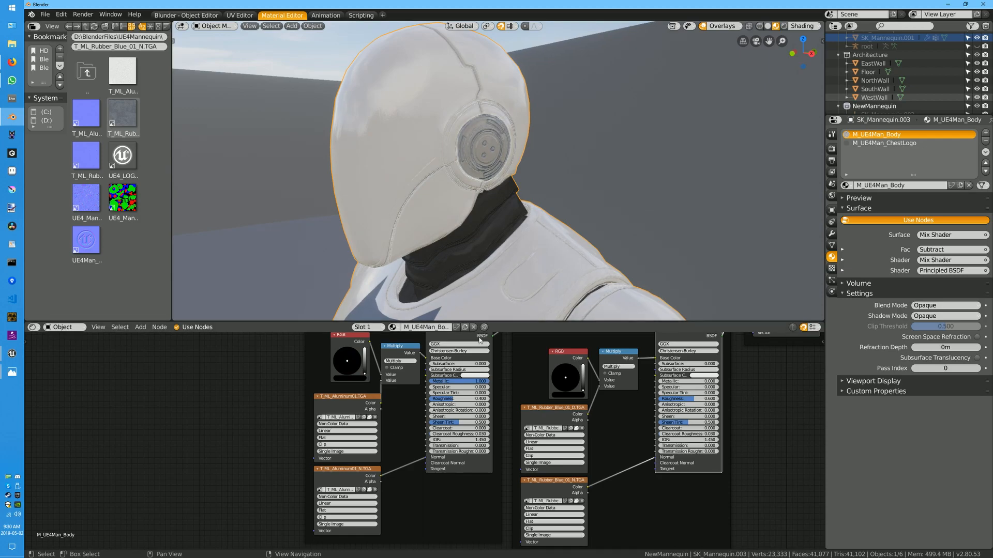
Set the aluminium Principled BSDF's Specular to 1.0 and review the material on the whole mannequin
key(shift+grave)
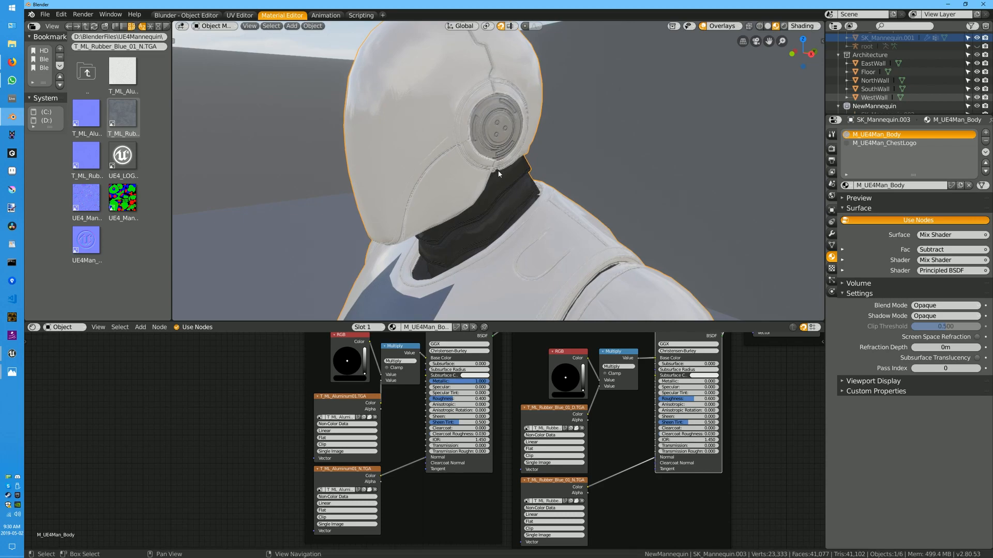
key(Return)
click(469, 388)
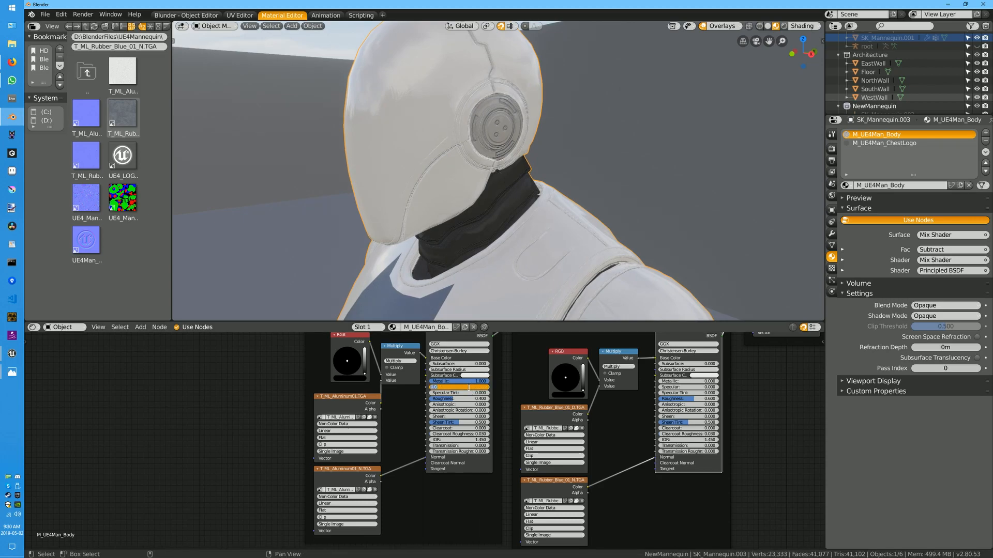
text(1)
key(Return)
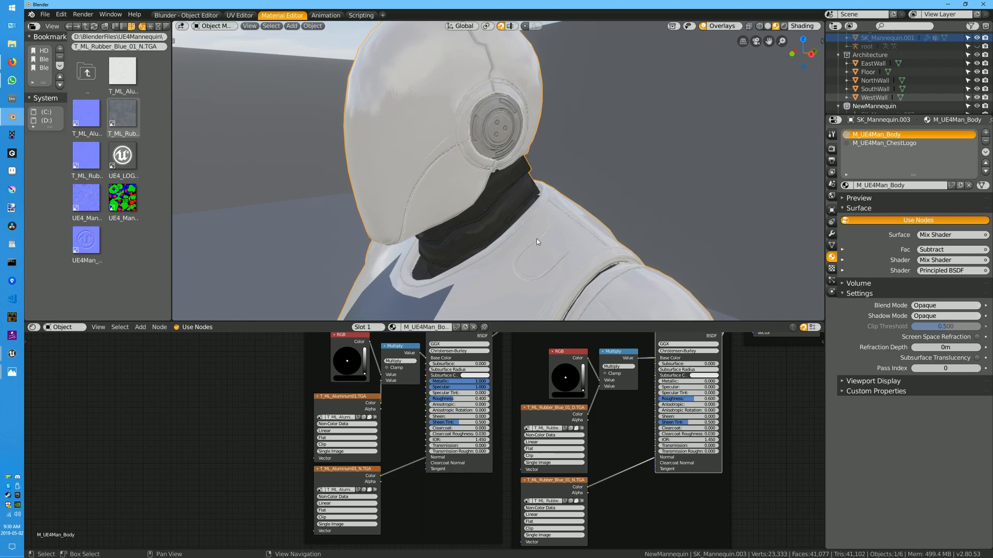
key(shift+grave)
key(s)
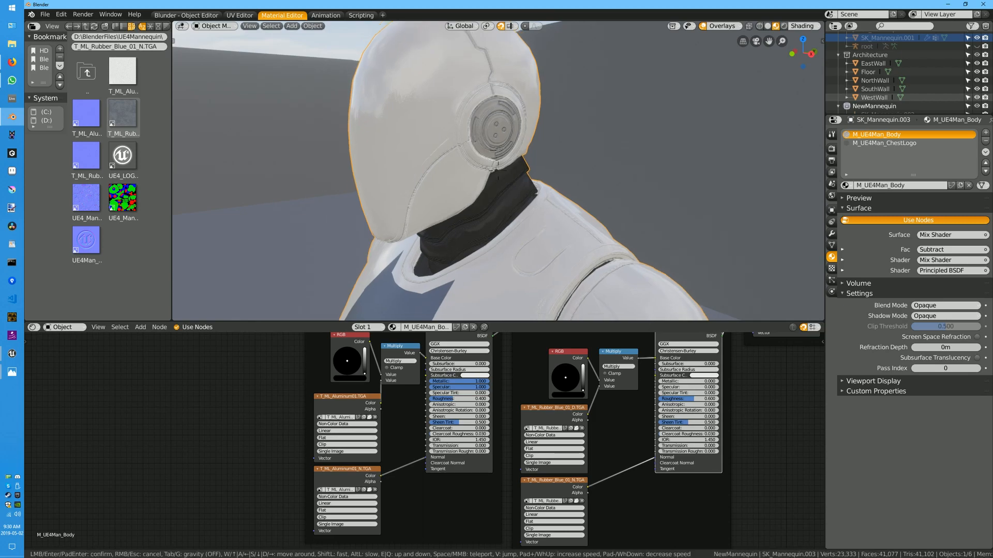
key(w)
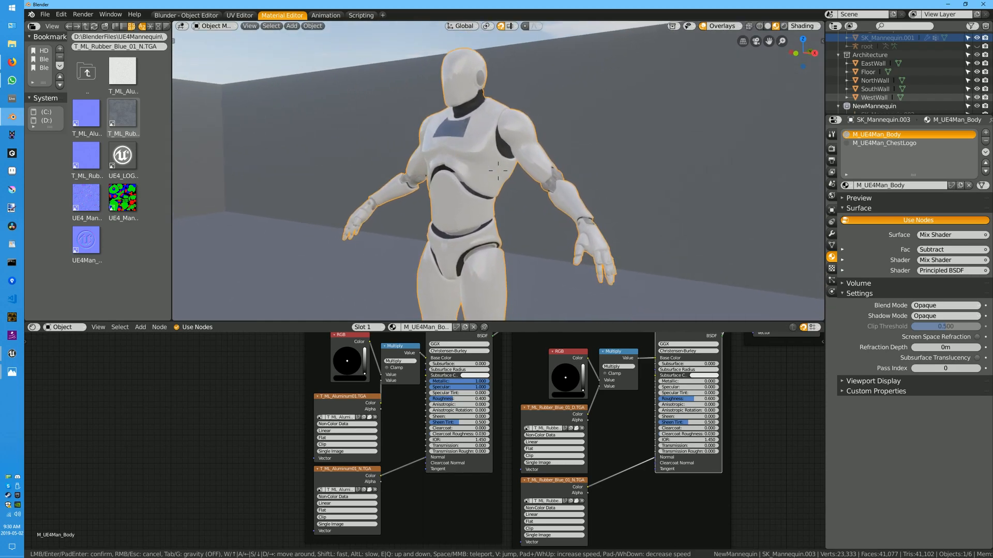
key(Return)
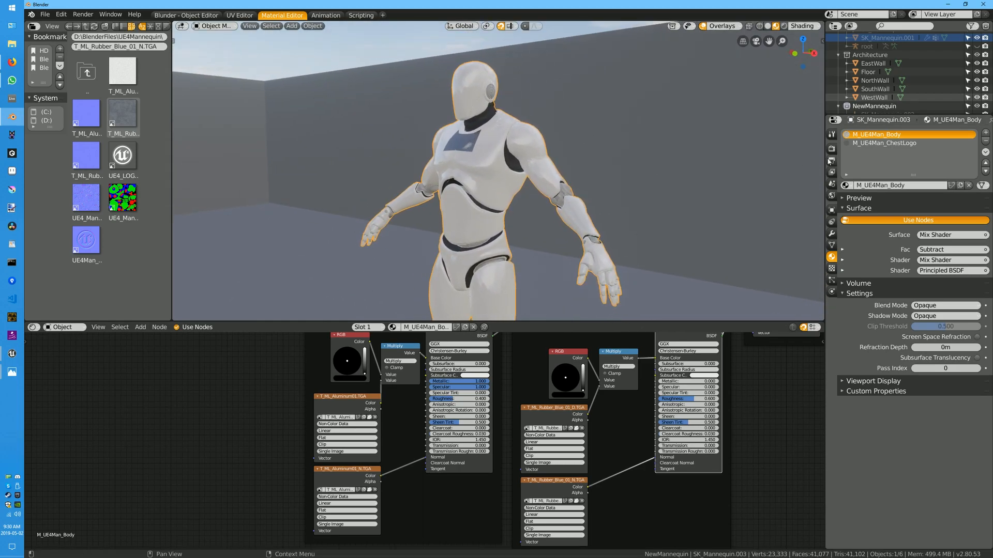
Open the M_UE4Man_ChestLogo material and add the UE4Man_Logo_N.TGA image texture beside its normal map node
click(889, 145)
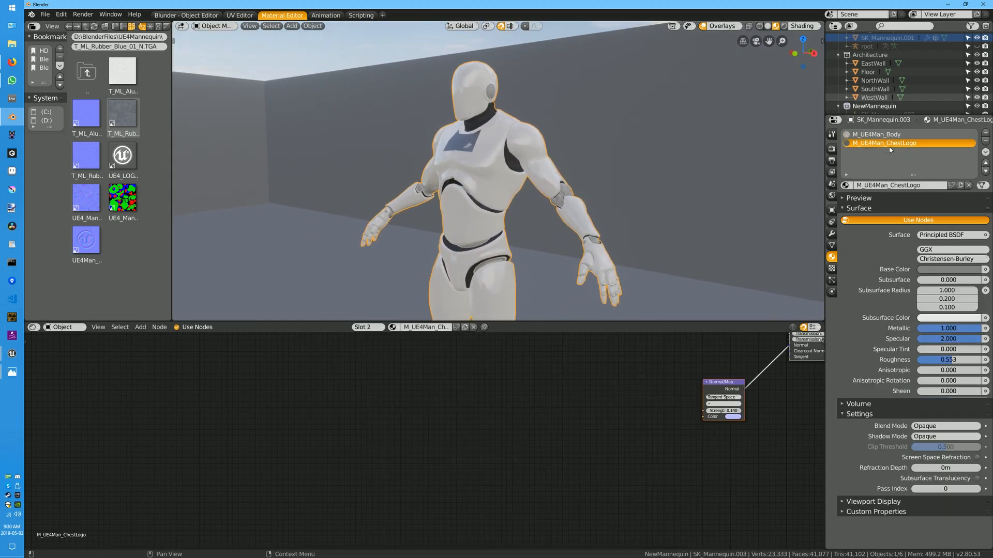
middle_drag(764, 432, 523, 545)
drag(88, 247, 359, 454)
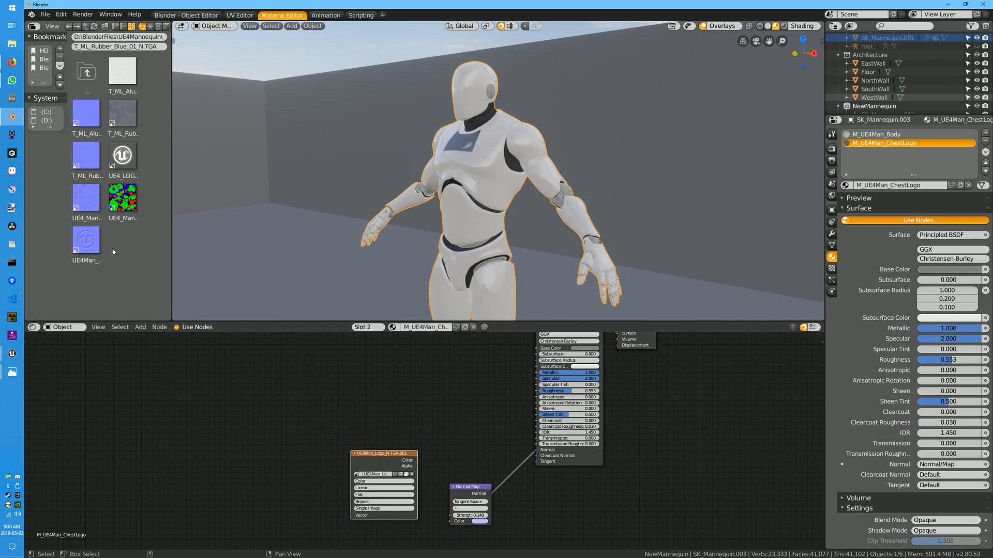
Add the UE4_LOGO_CARD.TGA image texture above the logo normal texture and maximise the node editor
drag(123, 157, 291, 406)
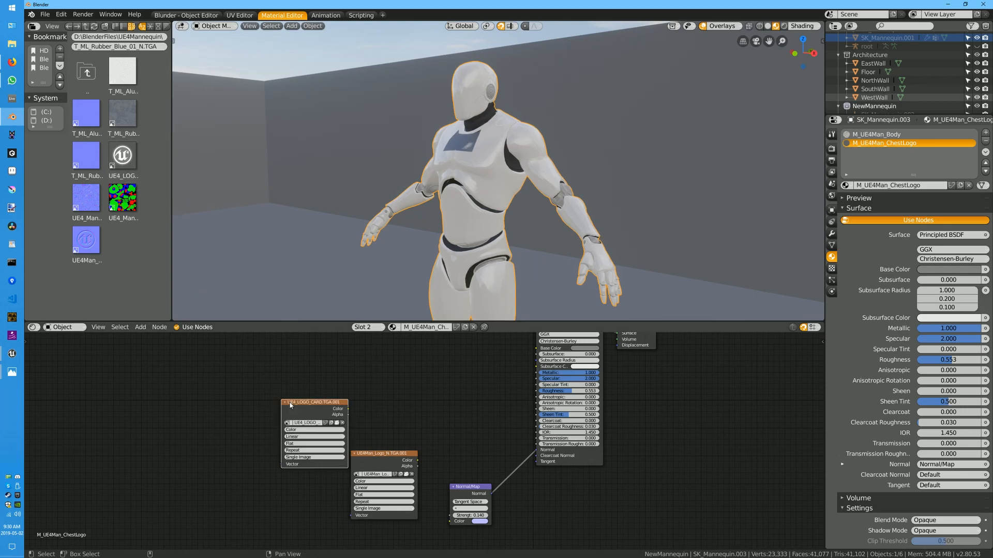
drag(291, 405, 287, 368)
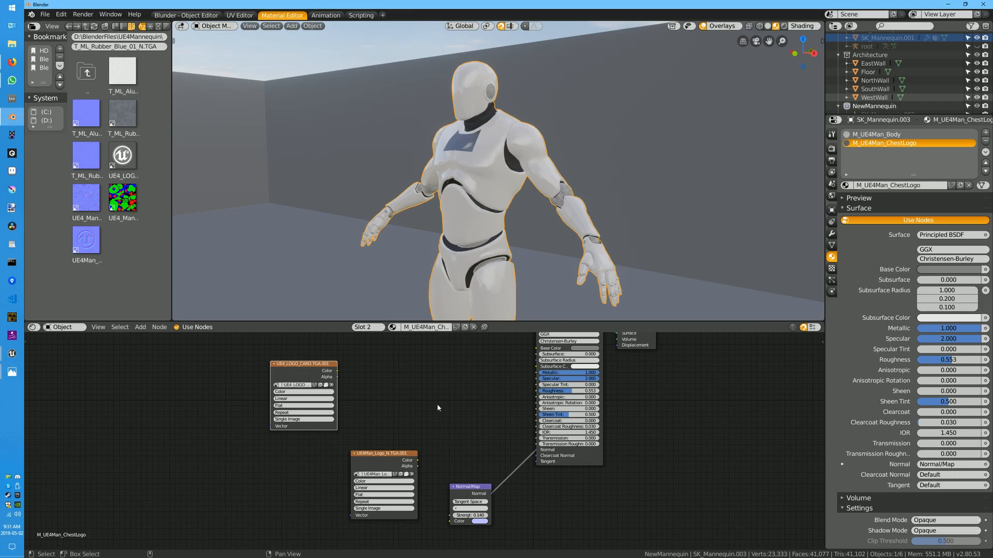
key(ctrl+space)
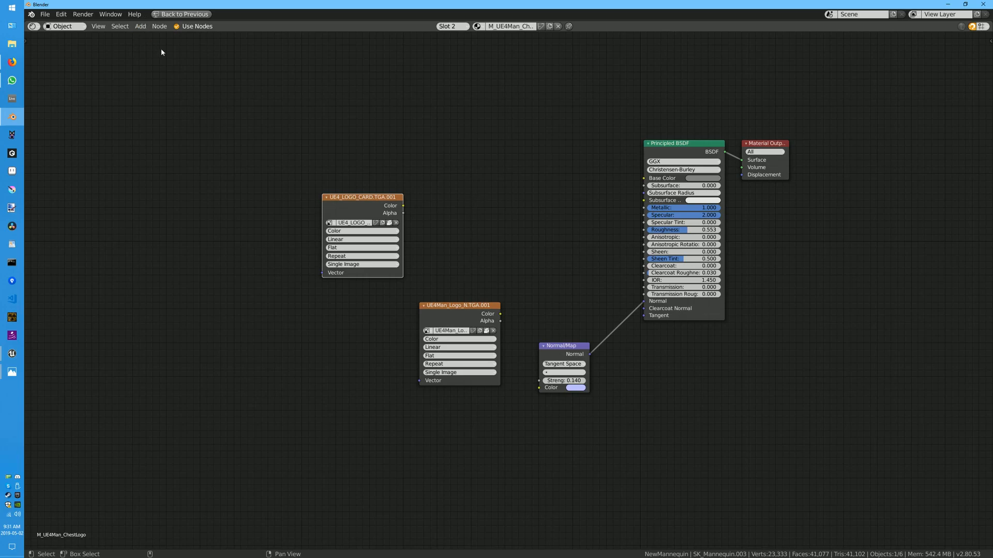
Add an RGB input node above the logo card texture
click(140, 27)
mouse_move(150, 48)
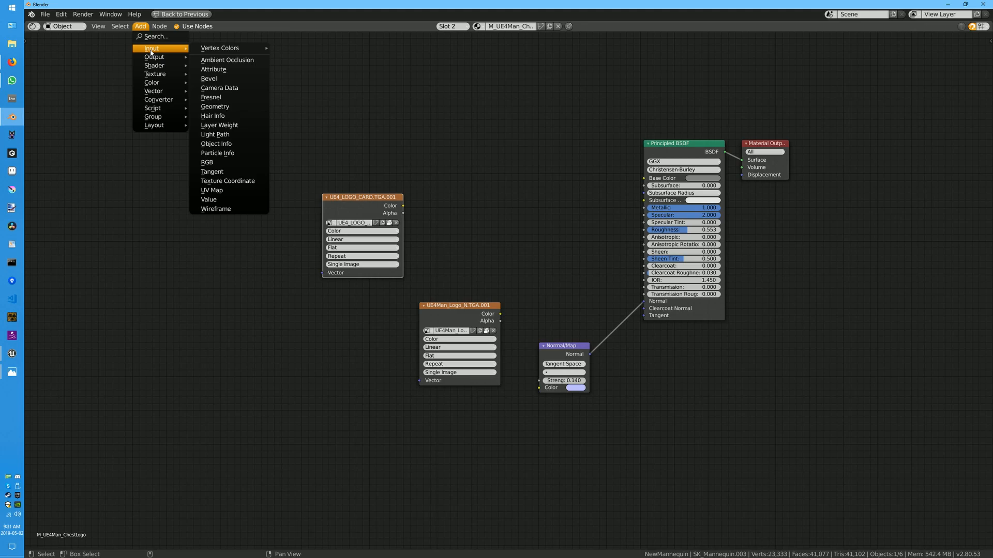
click(212, 162)
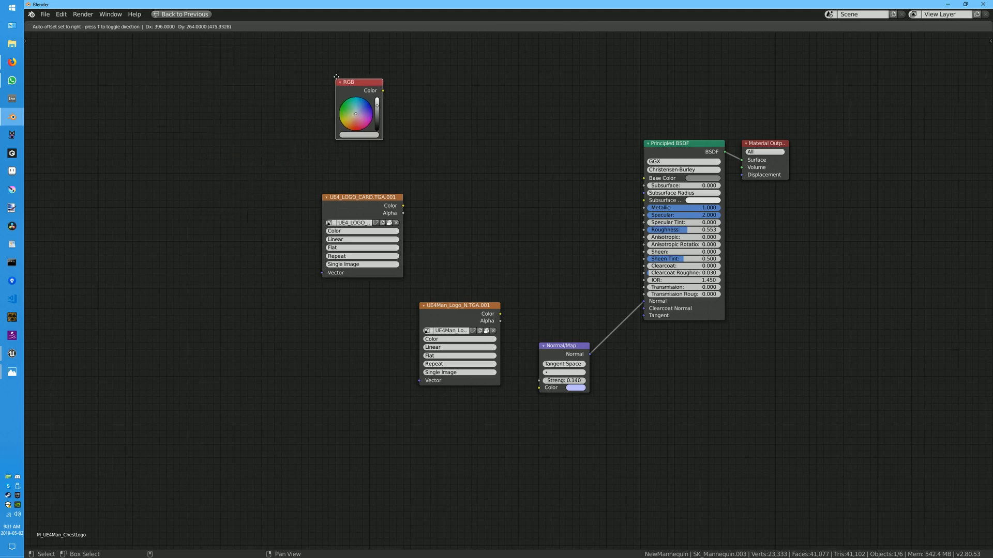
Set the RGB node's red, green and blue values for a light warm grey and place the node above the logo card texture
click(366, 136)
click(367, 137)
click(371, 105)
text(1)
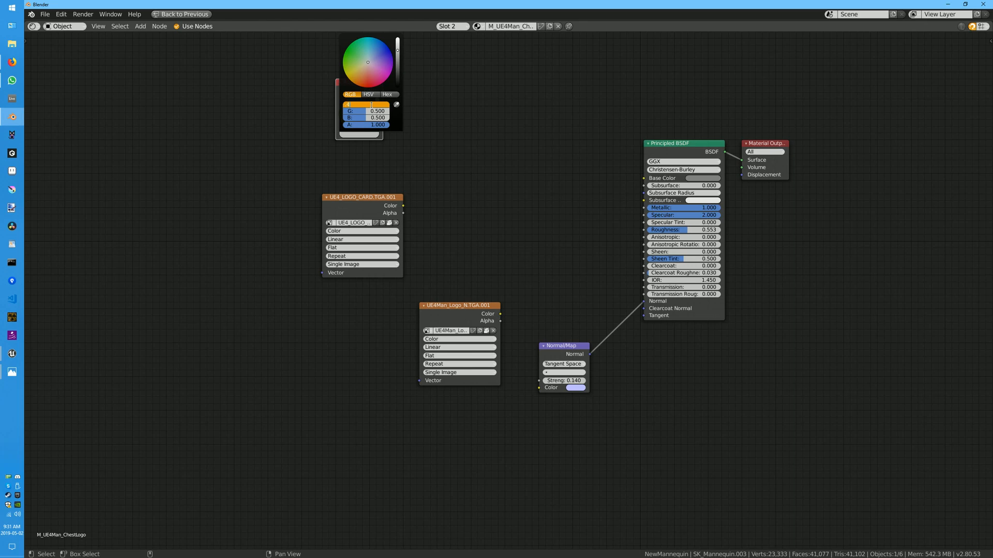
key(Return)
click(378, 111)
text(.4)
text(04)
key(Return)
click(381, 118)
text(.)
key(Return)
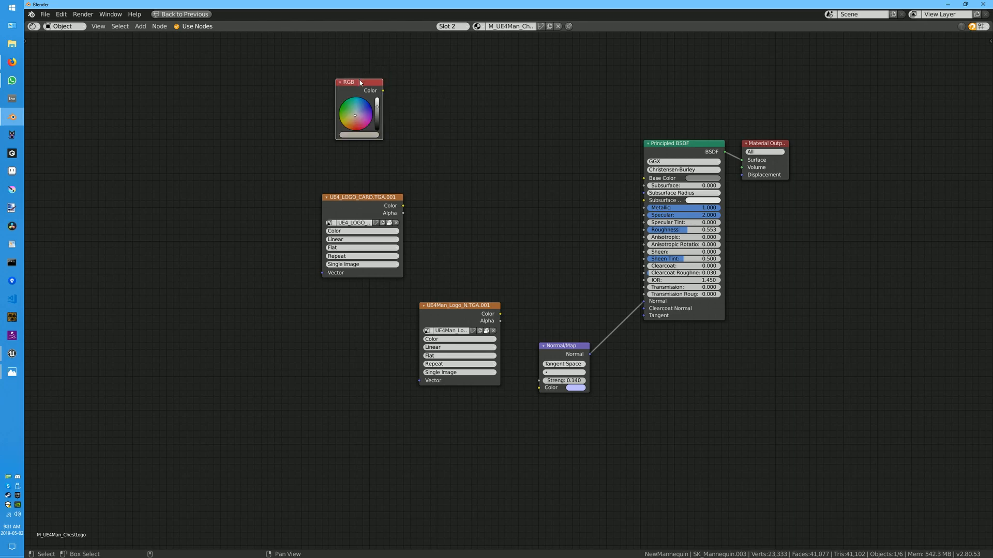
drag(360, 82, 333, 90)
Add a Math node beside the RGB node and set its operation to Multiply
click(140, 25)
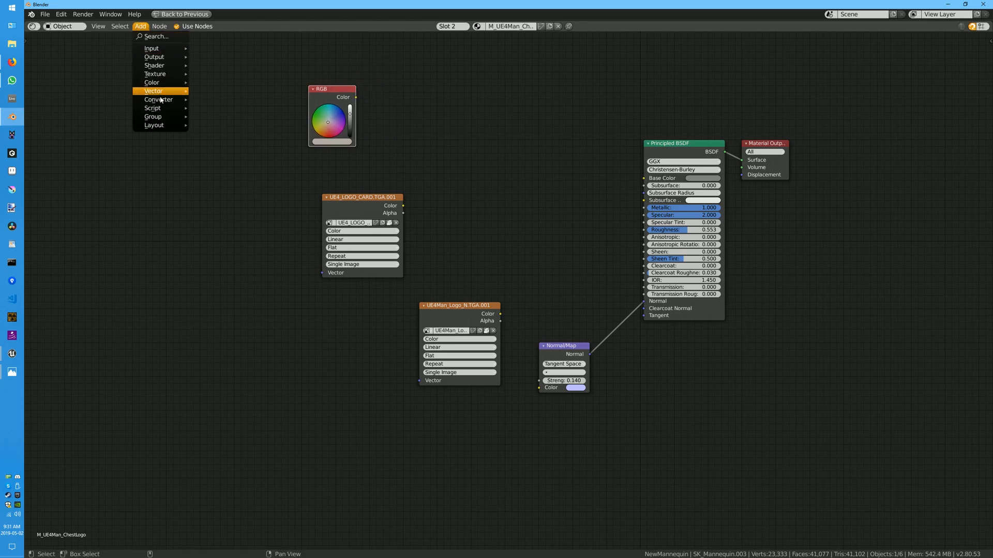
mouse_move(158, 100)
click(228, 146)
click(385, 124)
click(440, 134)
click(440, 158)
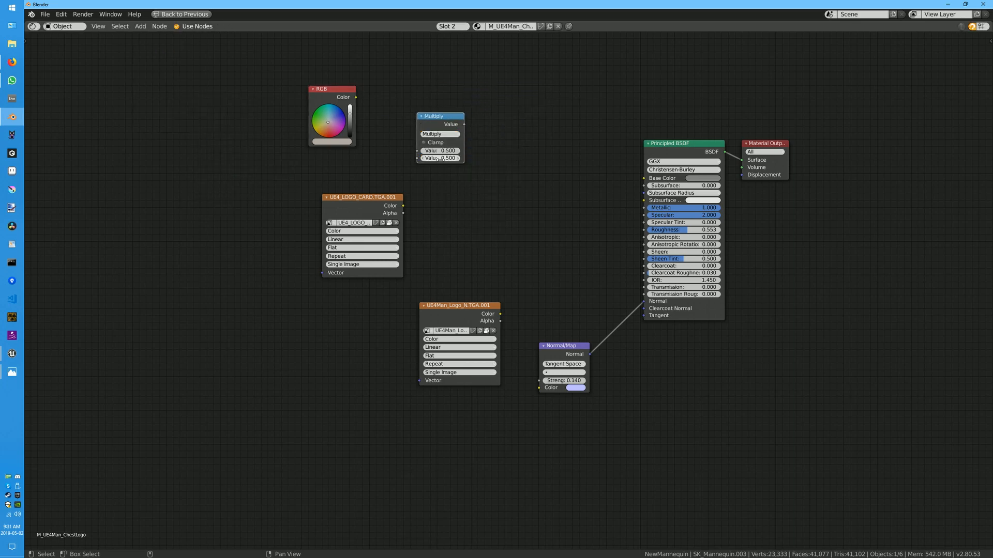
Feed the RGB colour and the logo card texture's Color into the Multiply node, and set that texture's extension to Clip
drag(356, 98, 417, 151)
drag(404, 206, 417, 159)
drag(352, 199, 328, 180)
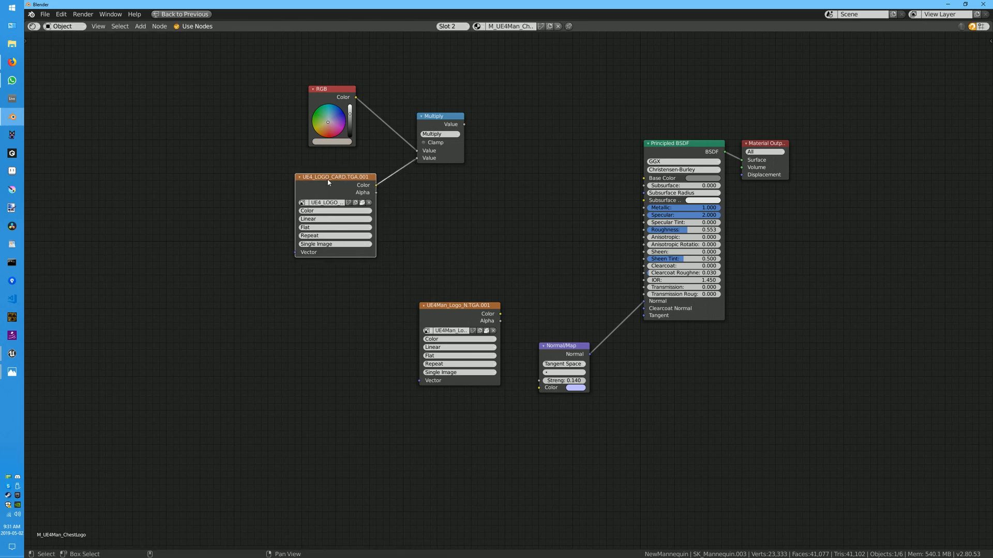
click(326, 236)
click(312, 260)
Link the logo normal texture's Color to the Normal Map's Color input and set the texture's colour space to Non-Color Data
drag(451, 303, 539, 388)
click(415, 374)
click(401, 387)
Set the Normal Map strength to 1 and the logo normal texture's extension to Clip
click(563, 381)
text(1)
key(Return)
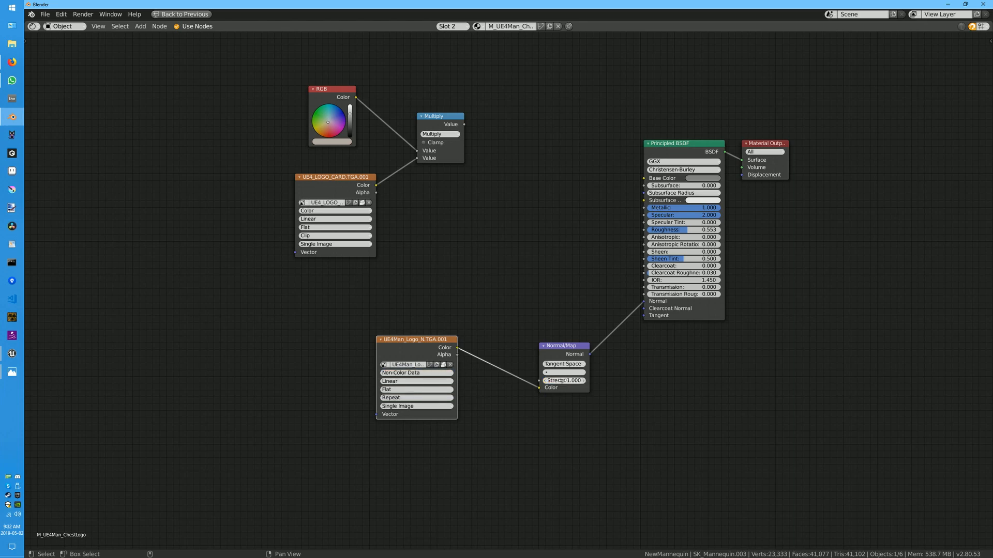
click(416, 398)
click(422, 407)
Link the Normal Map's Normal output to the Material Output's Displacement input as well
drag(590, 354, 742, 172)
click(742, 170)
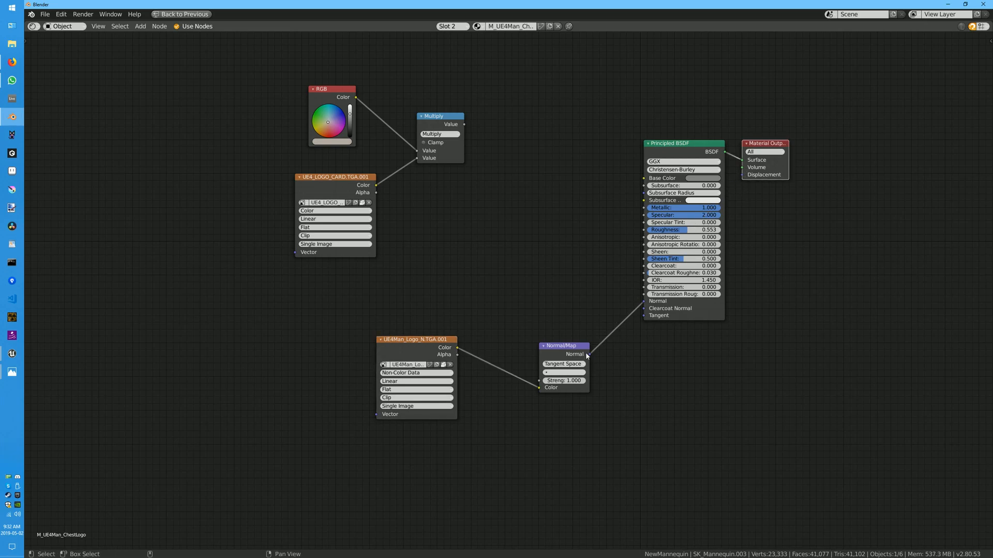
drag(588, 355, 742, 176)
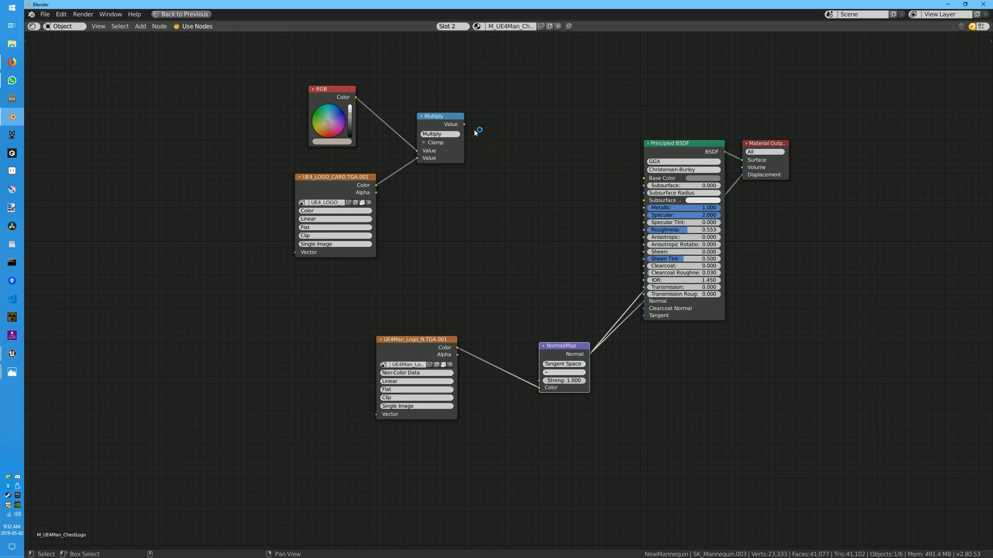
Link the Multiply value to the Principled BSDF's Base Color, and move the Principled and Normal Map nodes closer to their inputs
drag(464, 125, 644, 178)
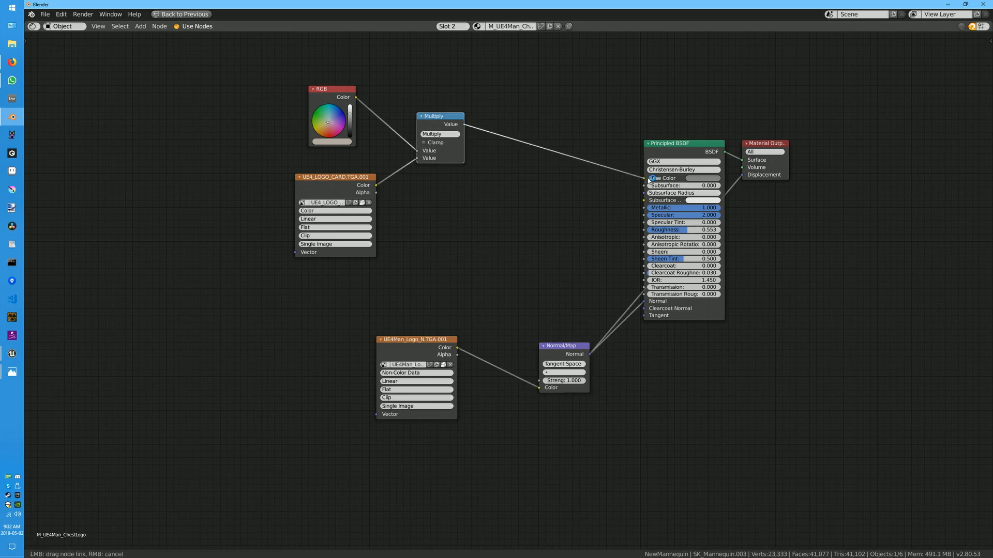
drag(669, 144, 579, 129)
drag(561, 347, 506, 319)
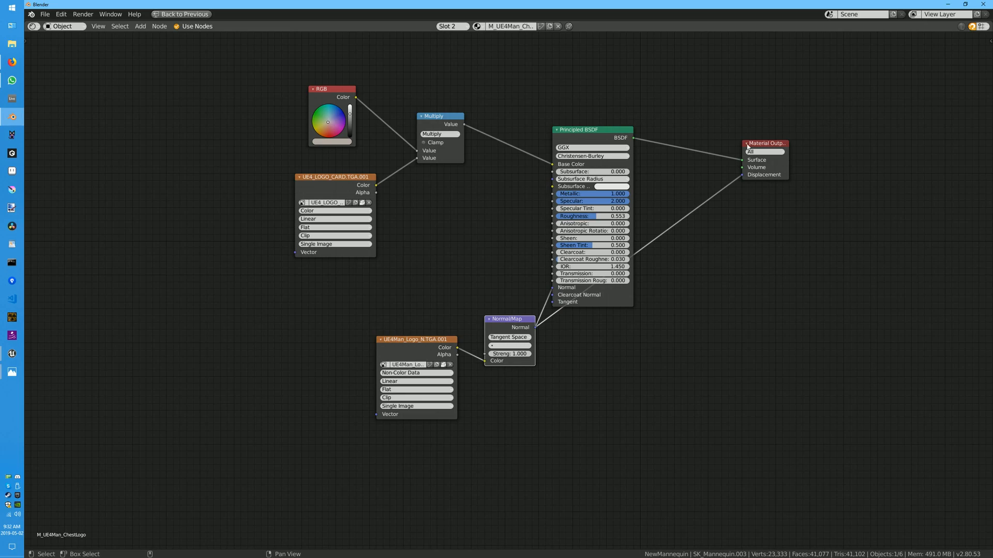
Examine the chest logo on the mannequin from the front and side in the 3D viewport
key(ctrl+space)
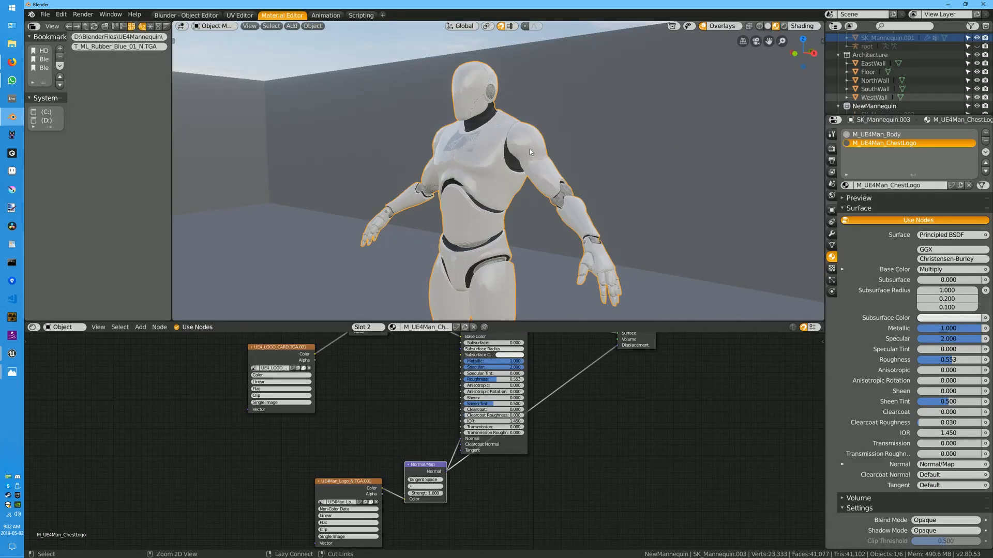
key(shift+grave)
key(w)
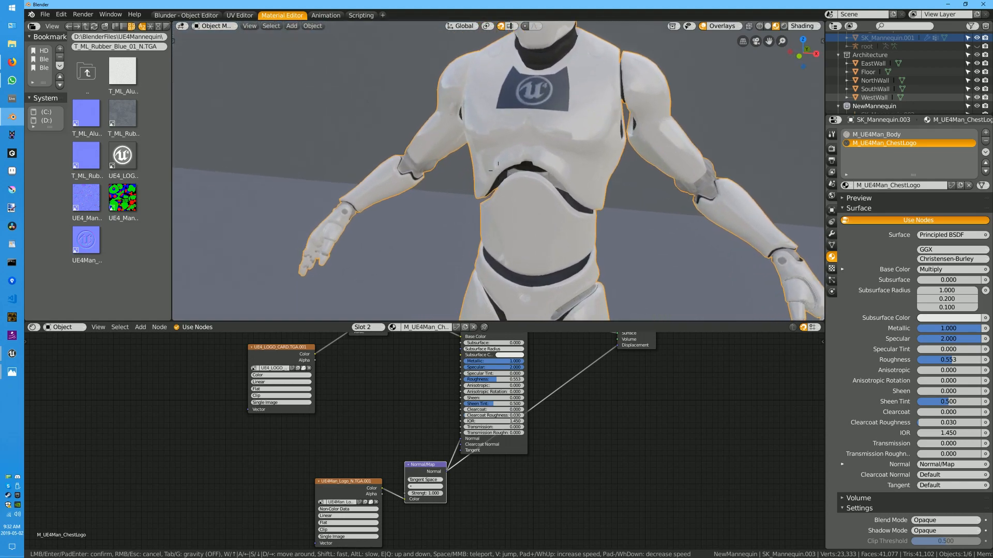
key(w)
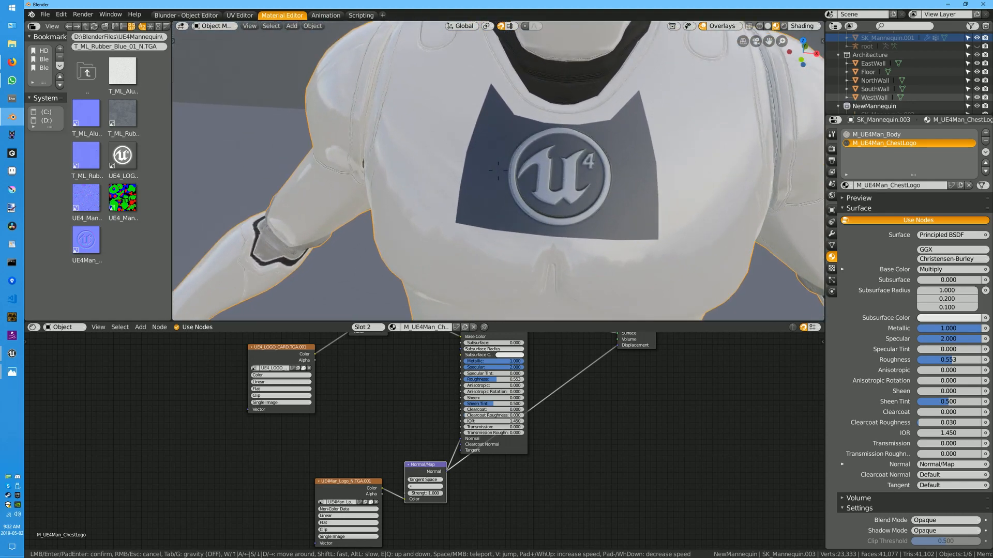
key(d)
key(s)
key(w)
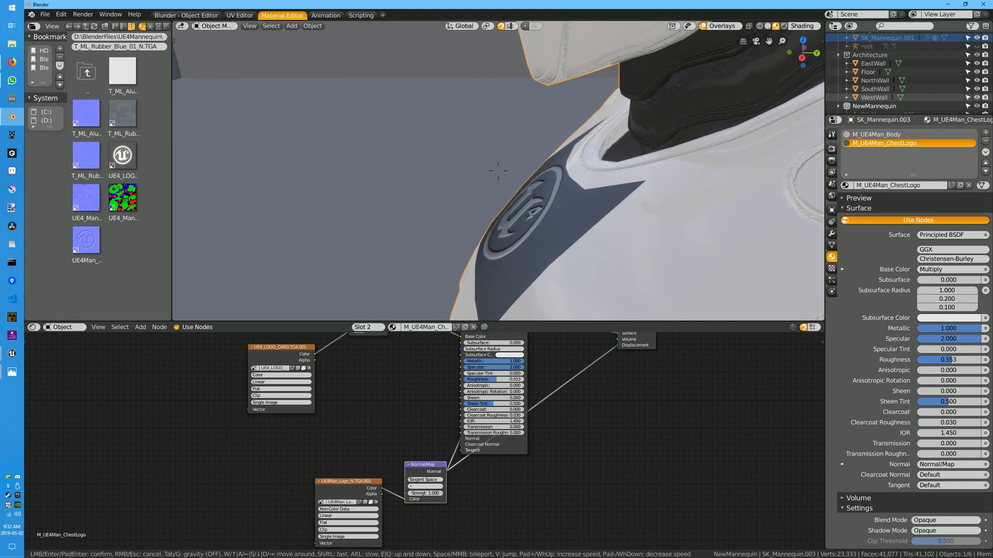
key(s)
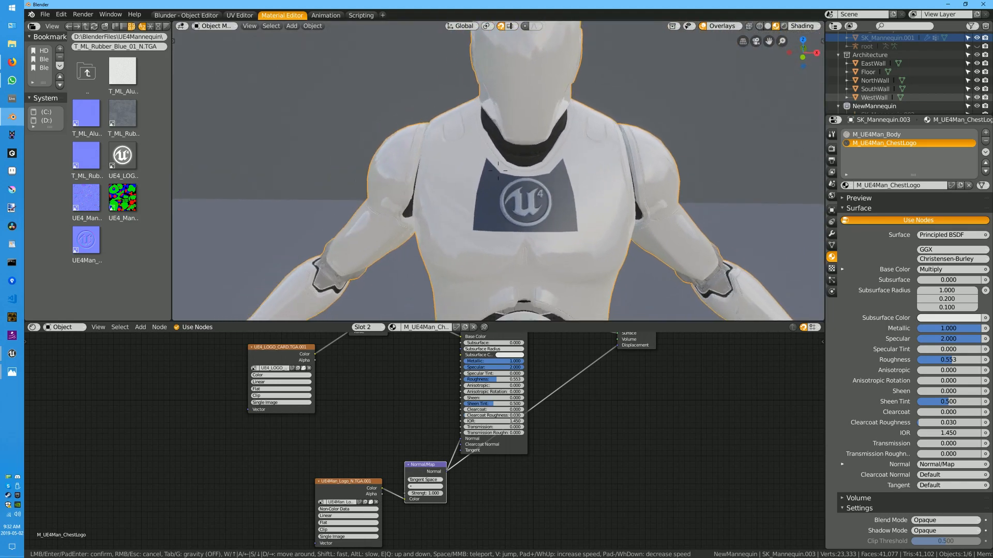
key(w)
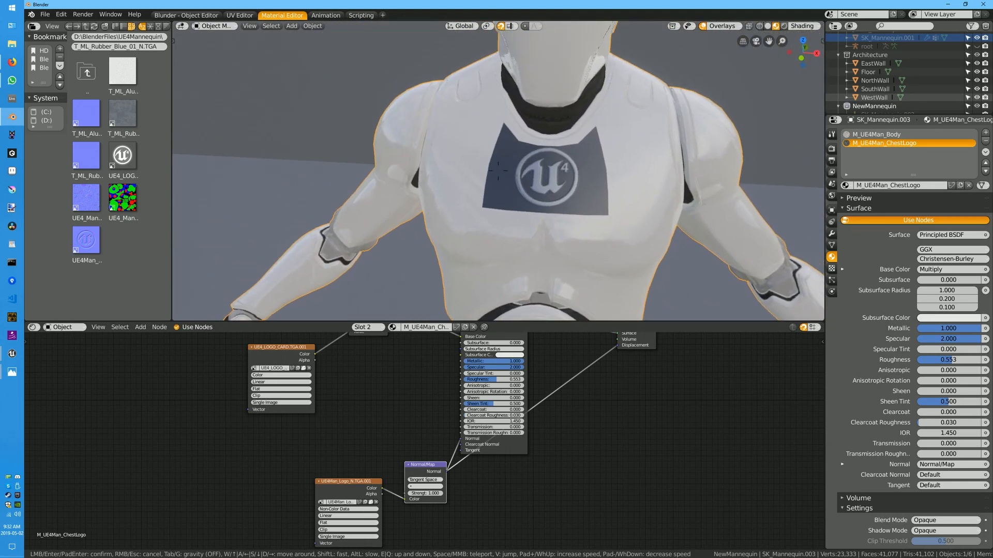
click(498, 169)
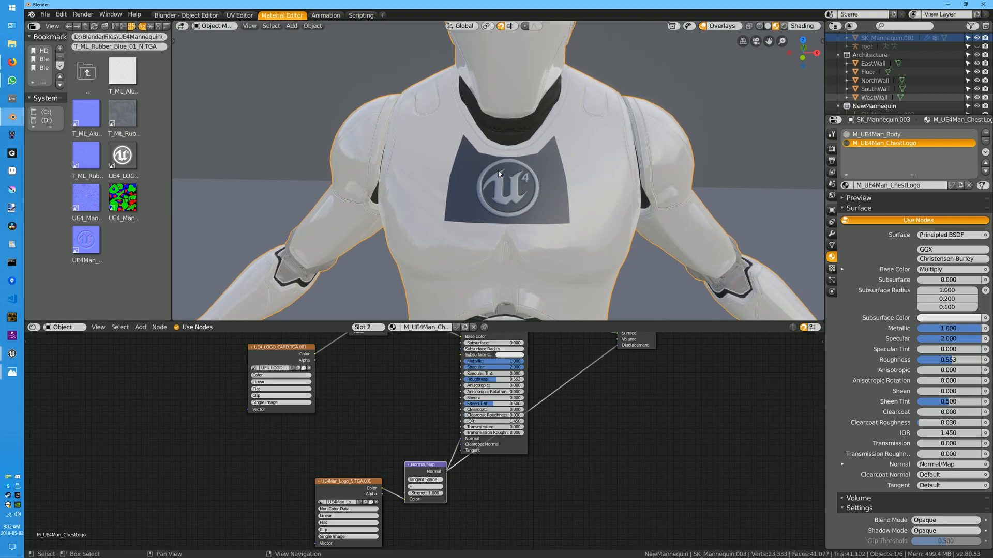
Add a Mix Shader node above the Principled BSDF in the maximised node editor
key(ctrl+space)
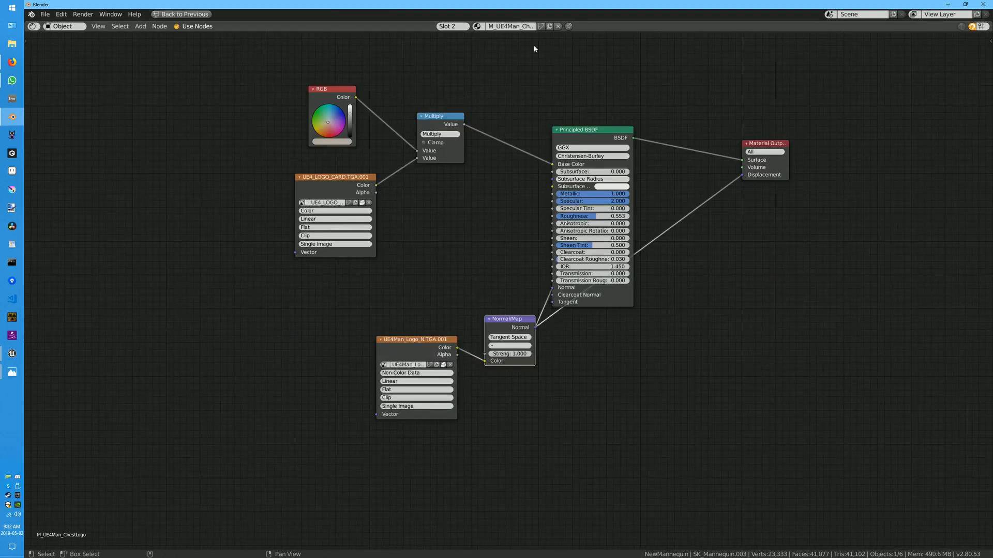
click(140, 25)
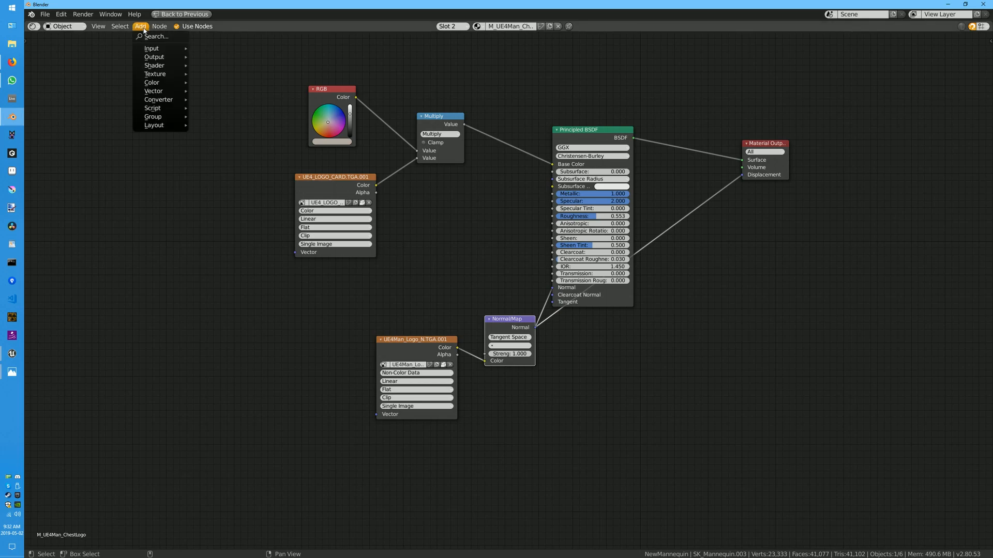
mouse_move(163, 74)
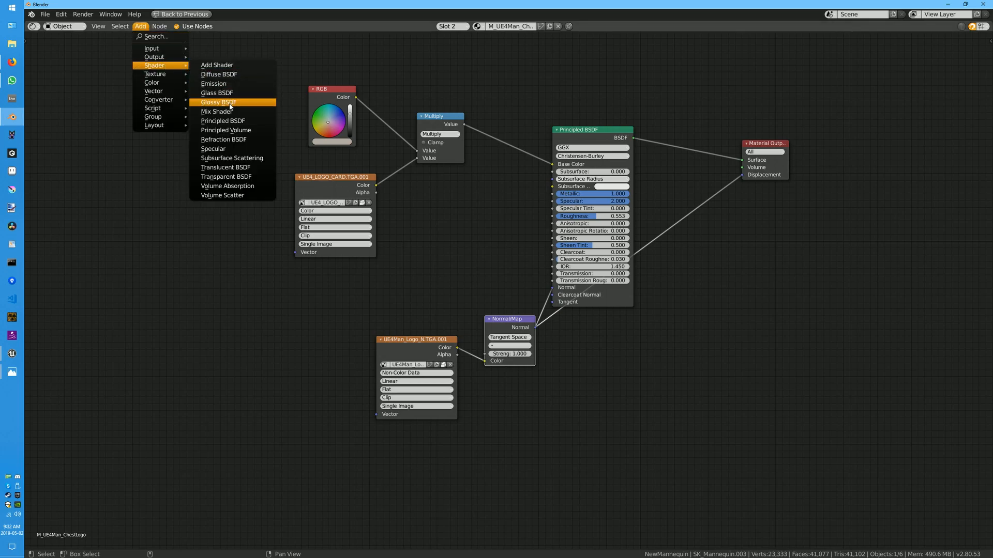
click(227, 114)
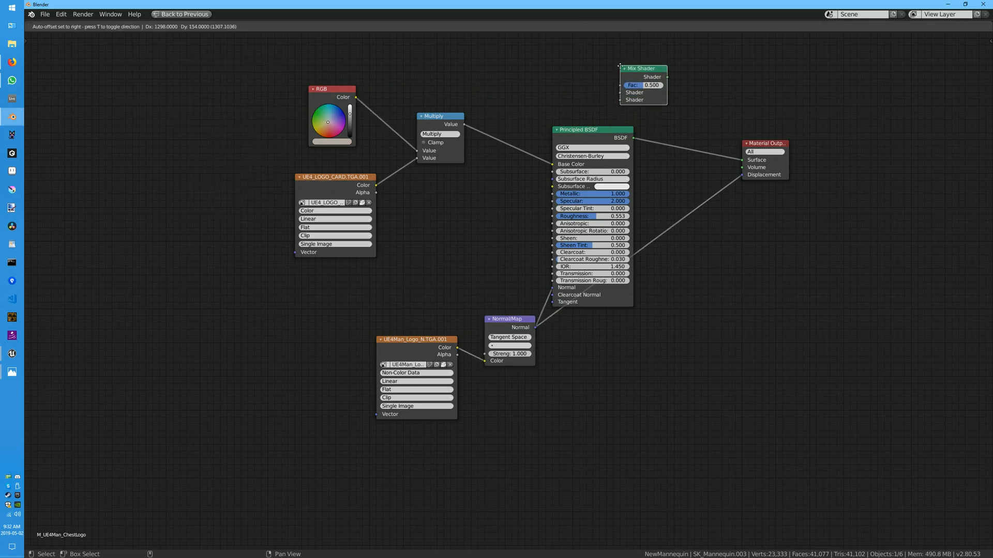
click(643, 64)
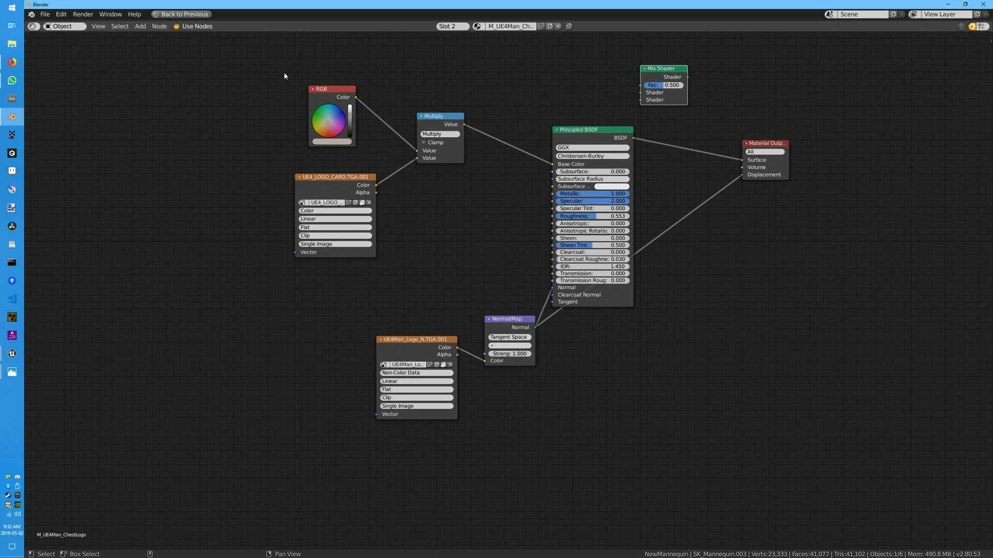
Add a Transparent BSDF node and link it to the Mix Shader's first Shader input
click(140, 26)
mouse_move(155, 65)
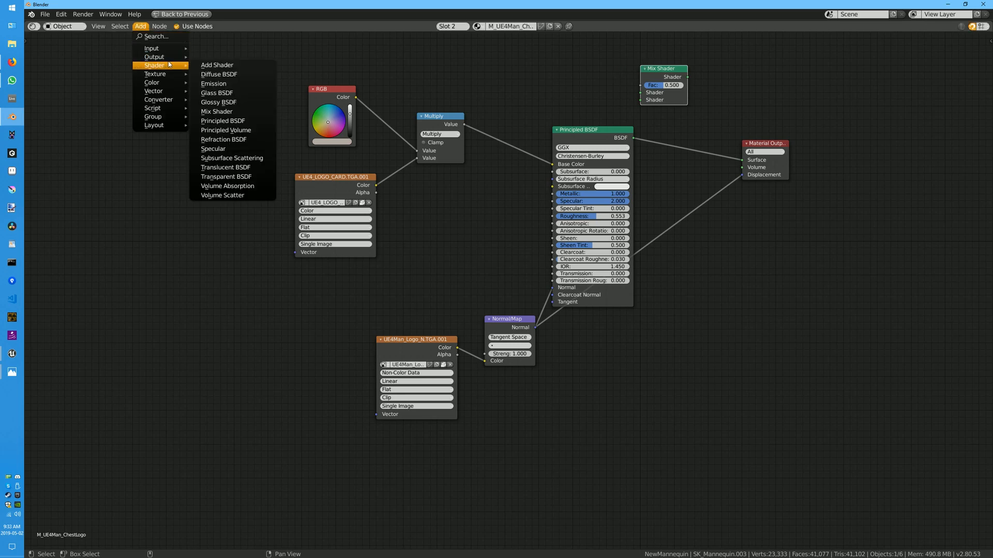
click(233, 177)
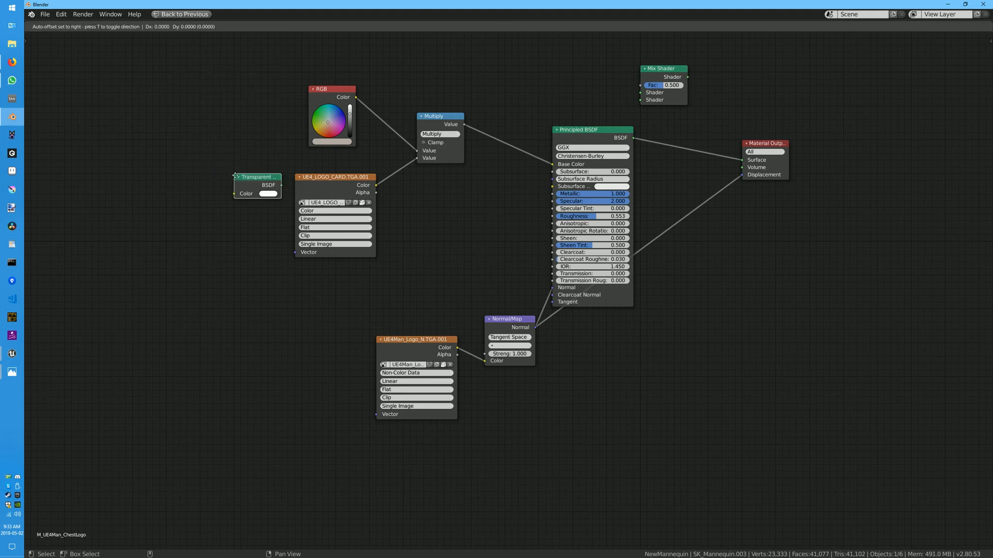
click(512, 45)
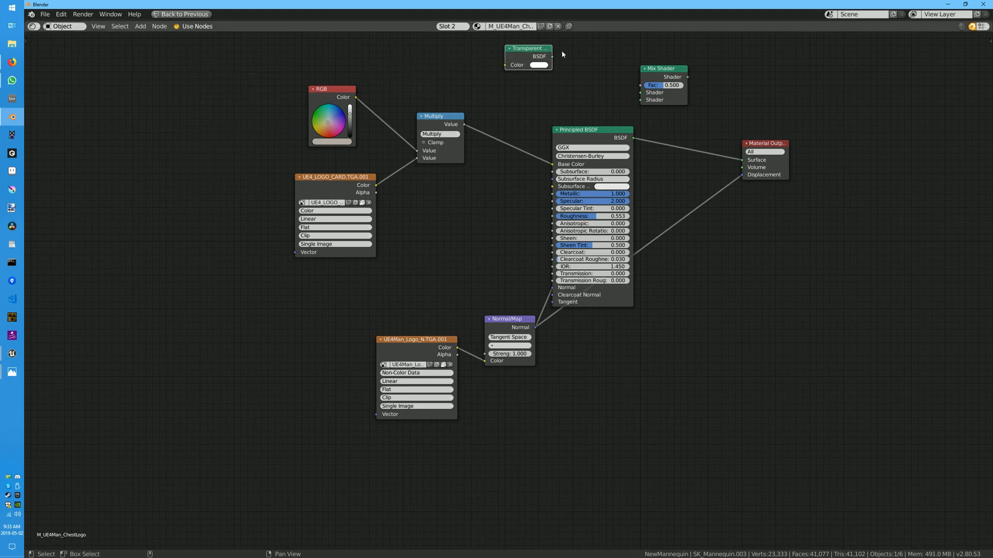
drag(552, 57, 589, 77)
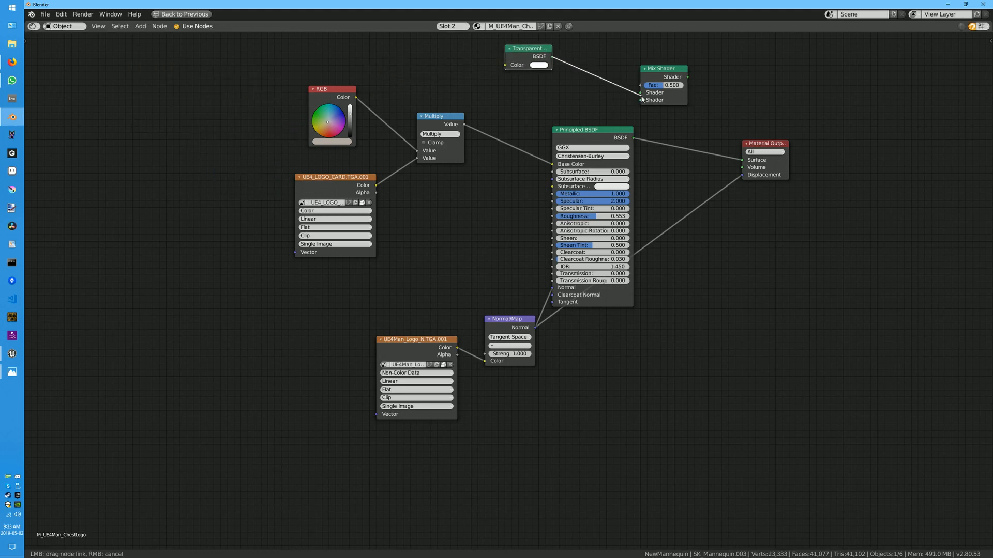
drag(642, 99, 642, 99)
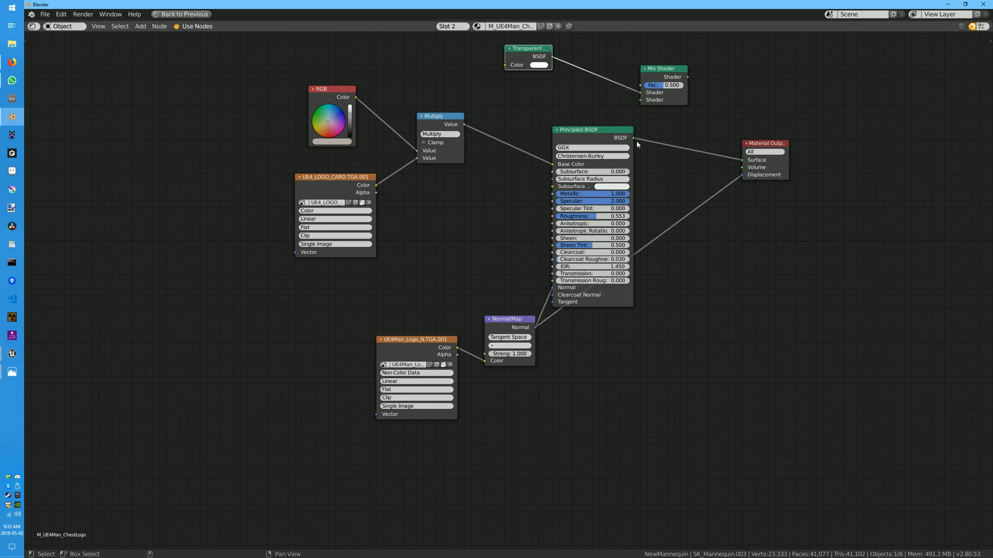
Link the Principled BSDF to the Mix Shader's second input, the Mix Shader to Surface, and the logo card's Alpha to Fac
drag(633, 138, 640, 100)
drag(688, 77, 744, 164)
drag(377, 193, 647, 86)
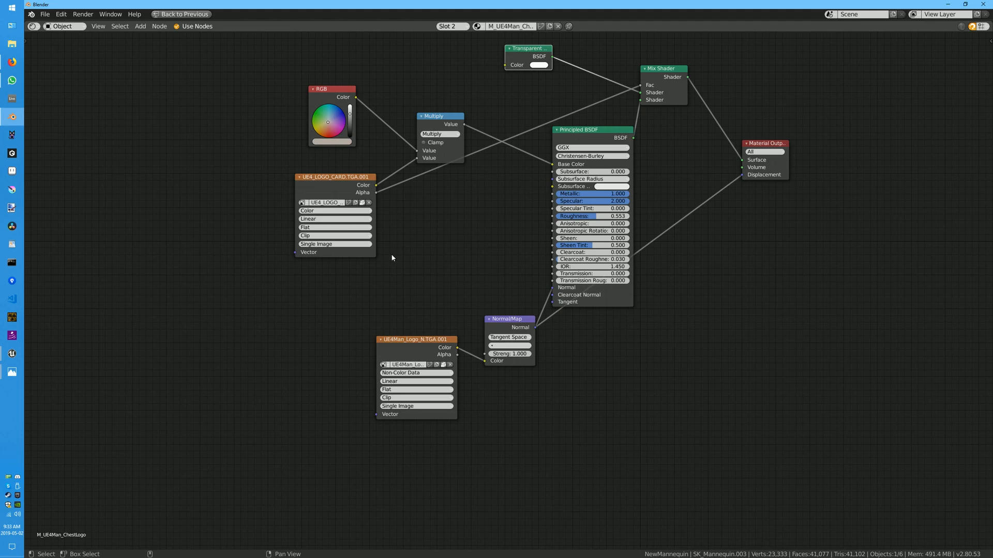
Restore the full workspace layout and set the M_UE4Man_ChestLogo material's Blend Mode to Additive
key(ctrl+space)
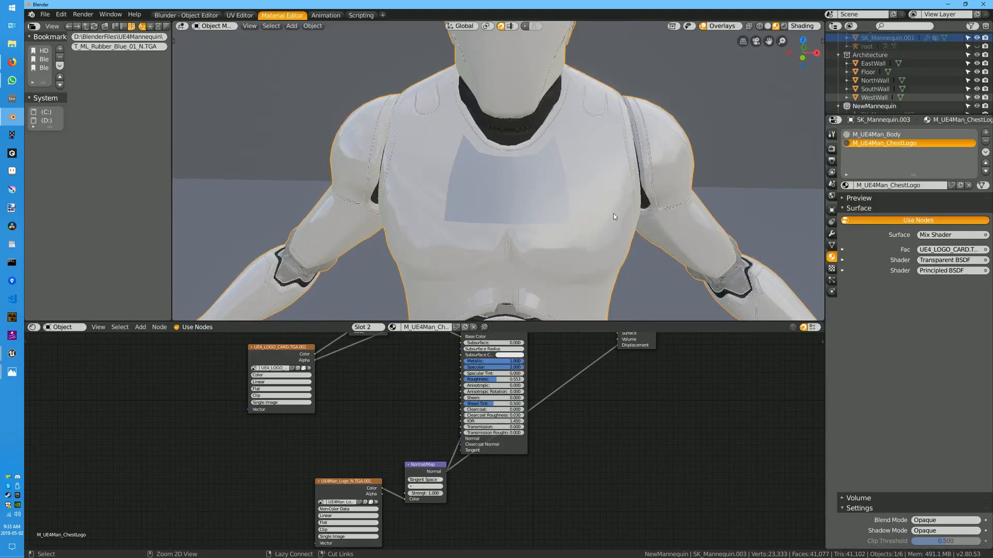
key(shift+grave)
key(w)
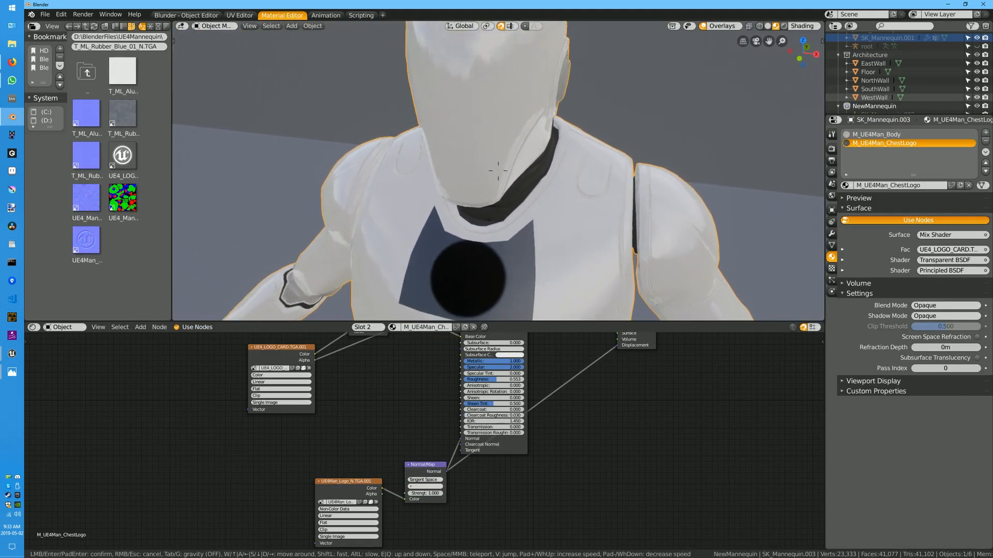
key(s)
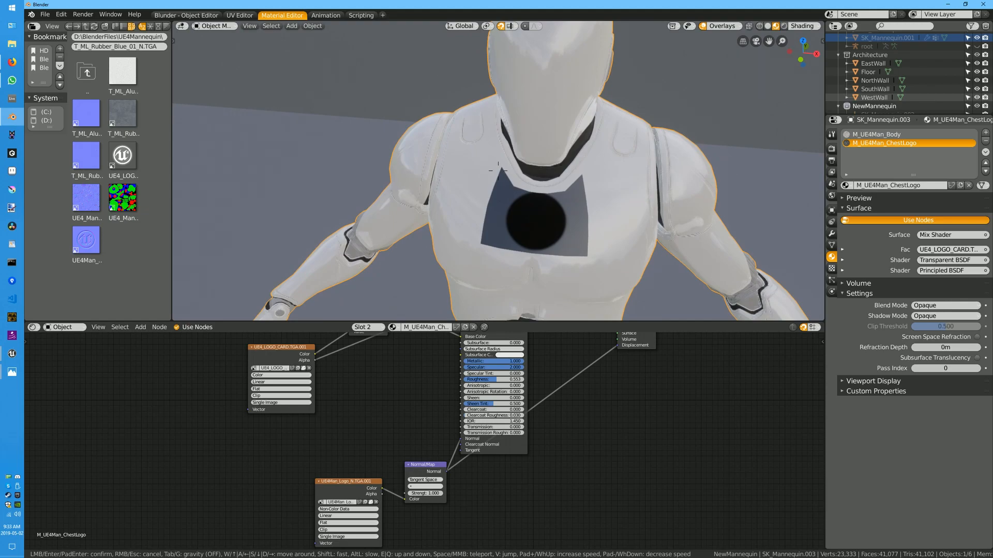
click(499, 173)
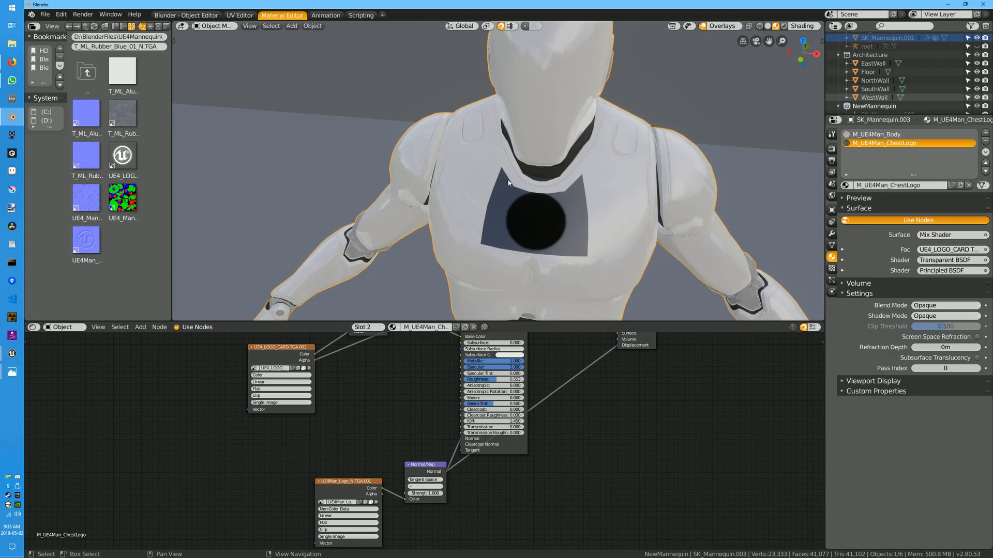
click(945, 307)
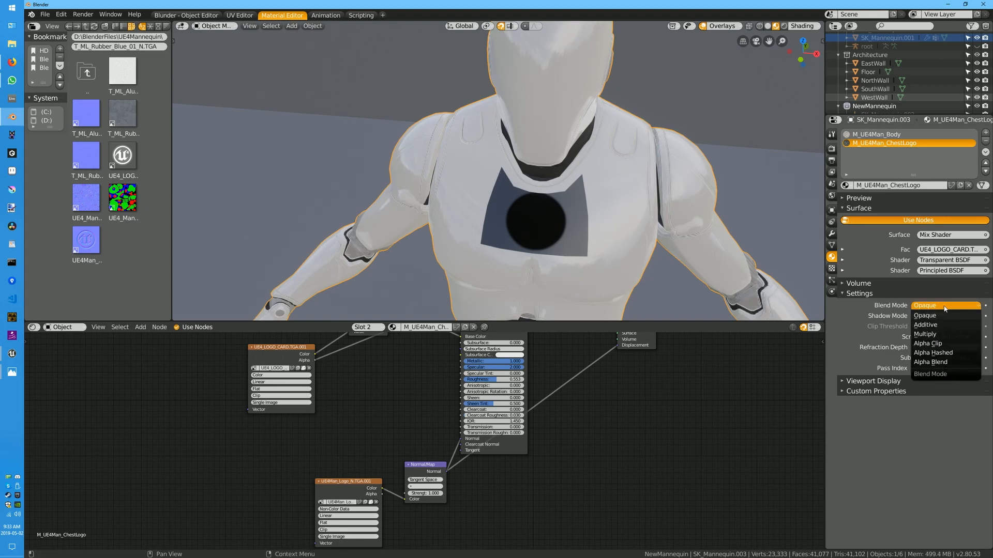
click(935, 325)
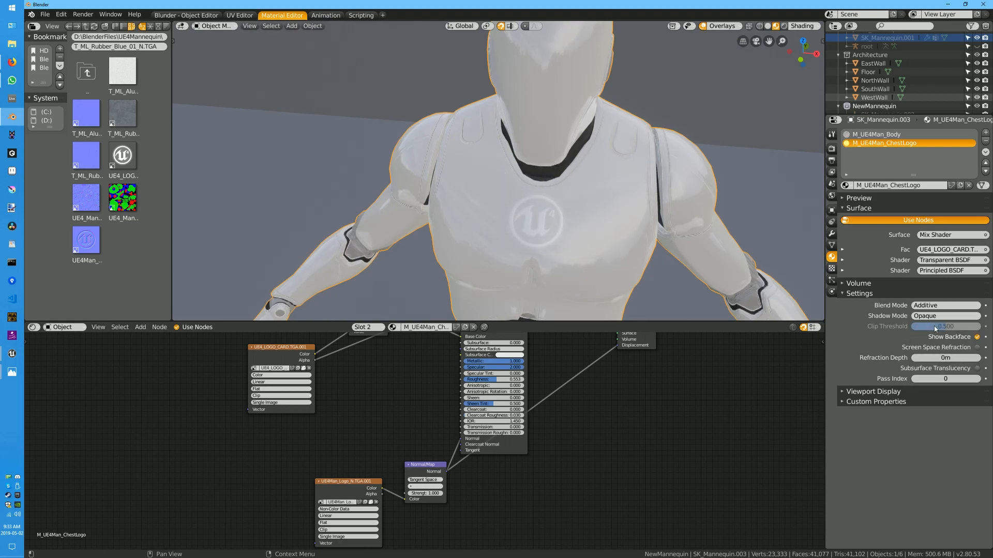
Inspect the chest logo's blending and the mannequin's upper body from the front and side at several distances
key(shift+grave)
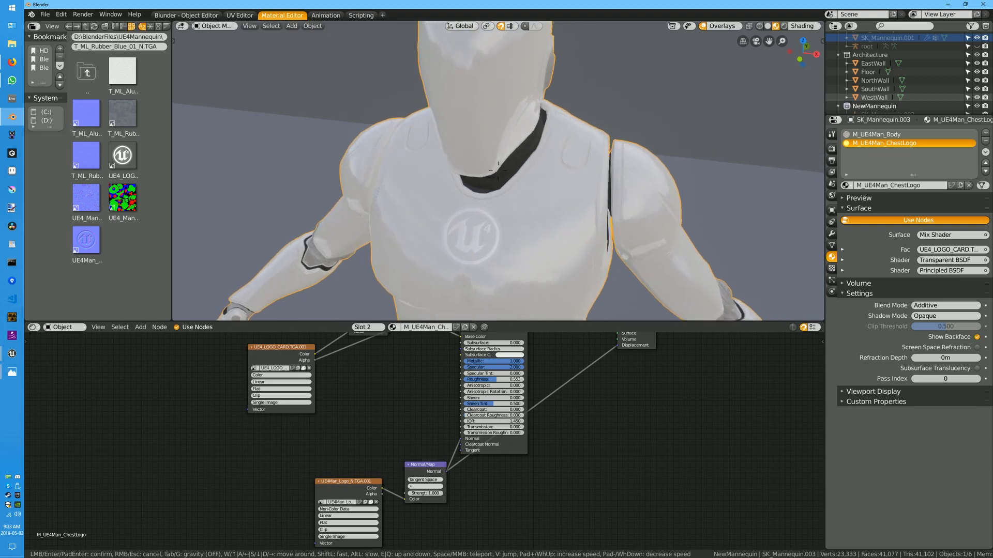
key(s)
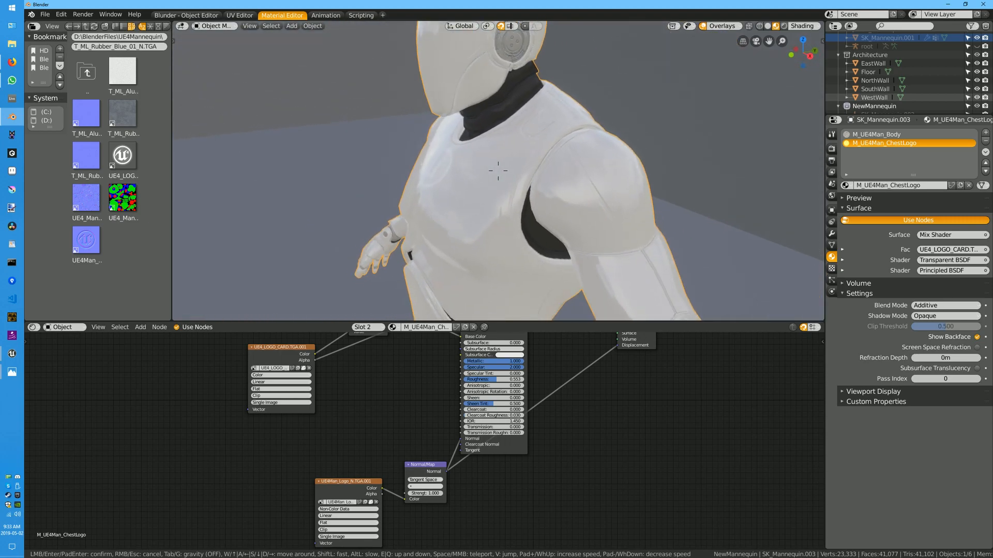
key(w)
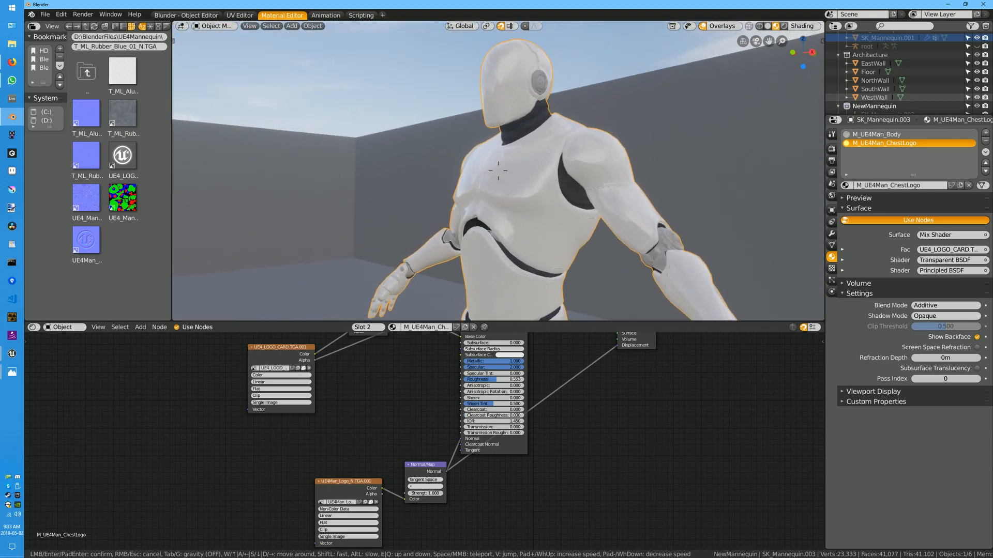
key(w)
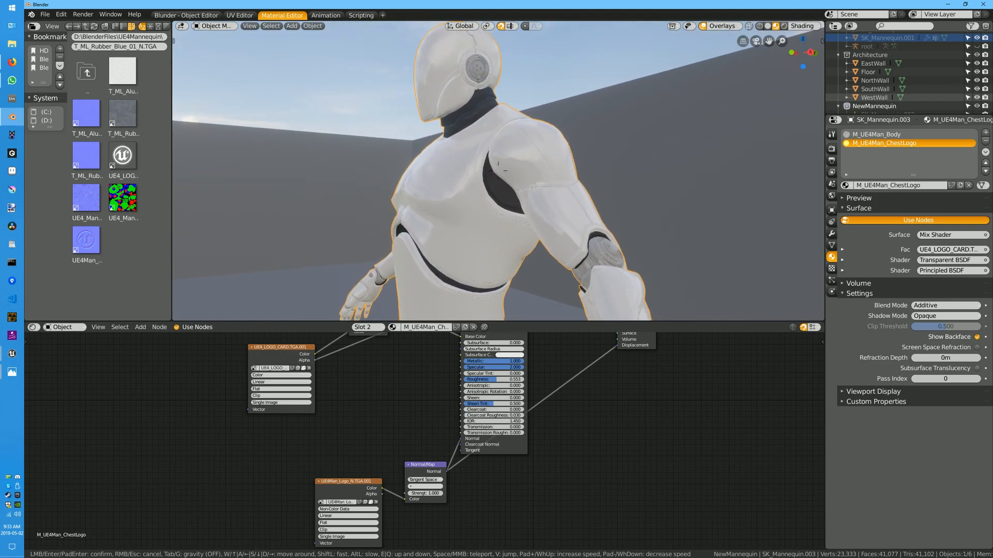
key(s)
key(w)
click(632, 283)
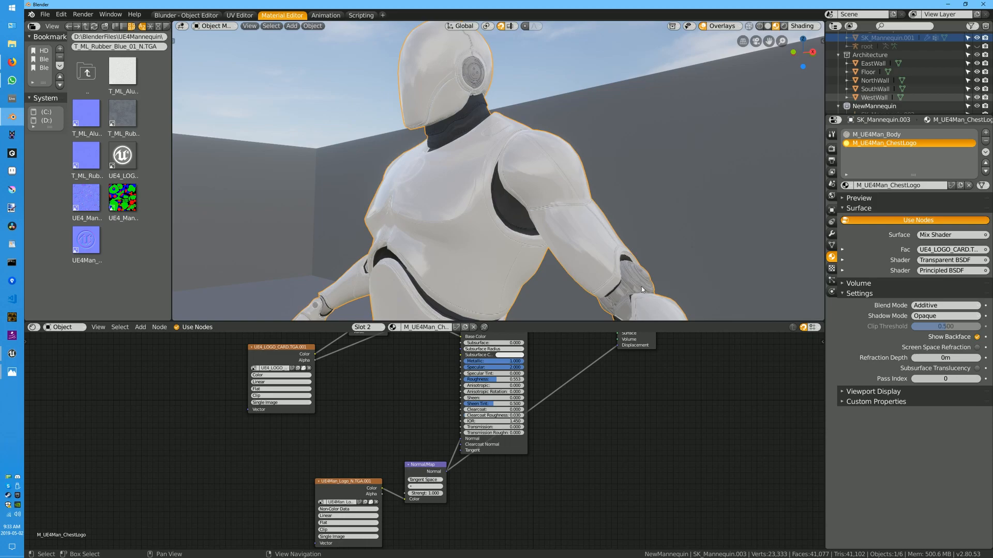
key(shift+grave)
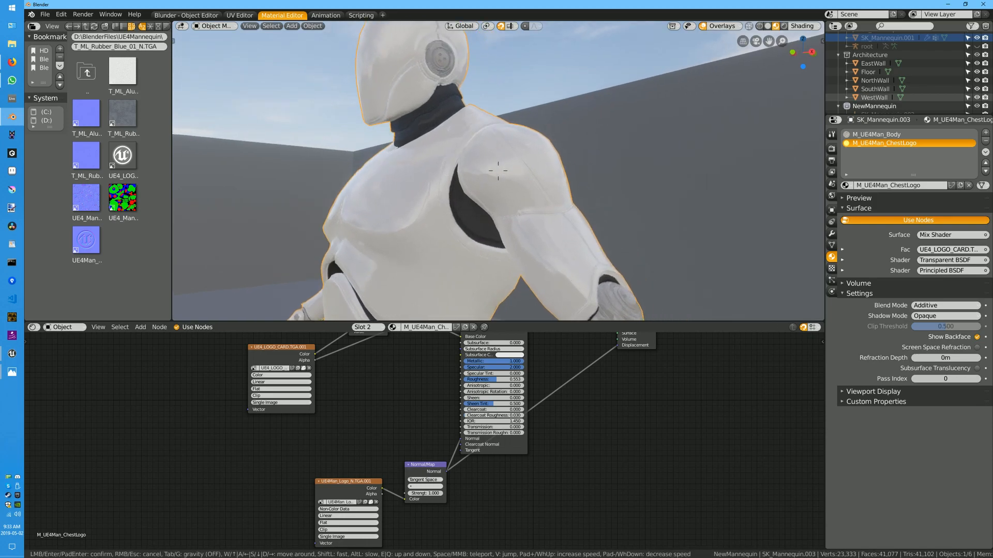
key(s)
key(d)
key(q)
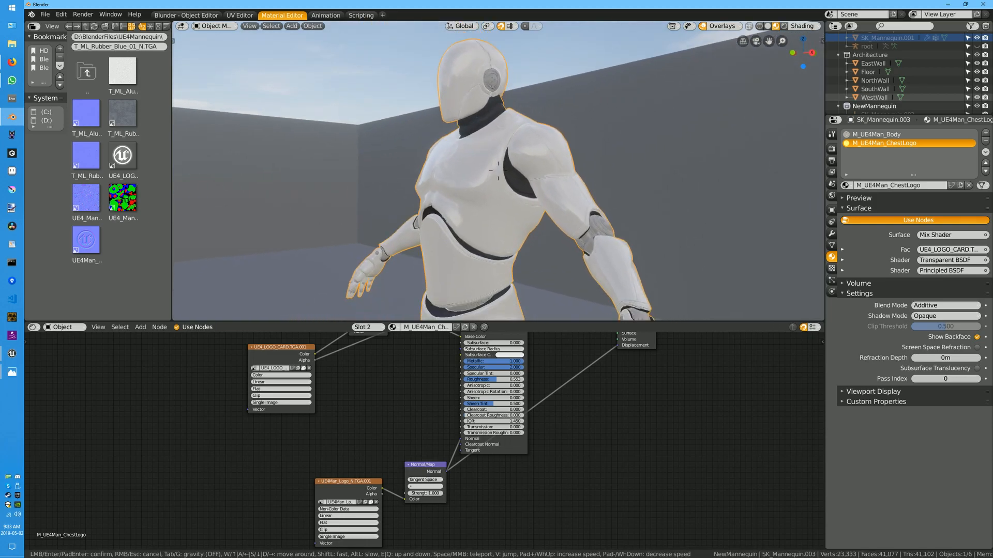
click(498, 171)
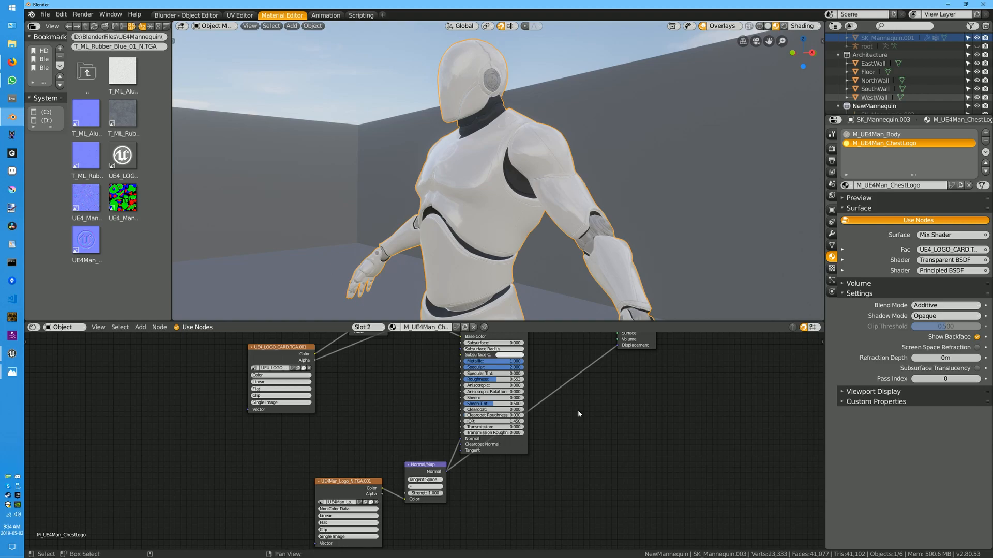
key(alt+z)
click(498, 172)
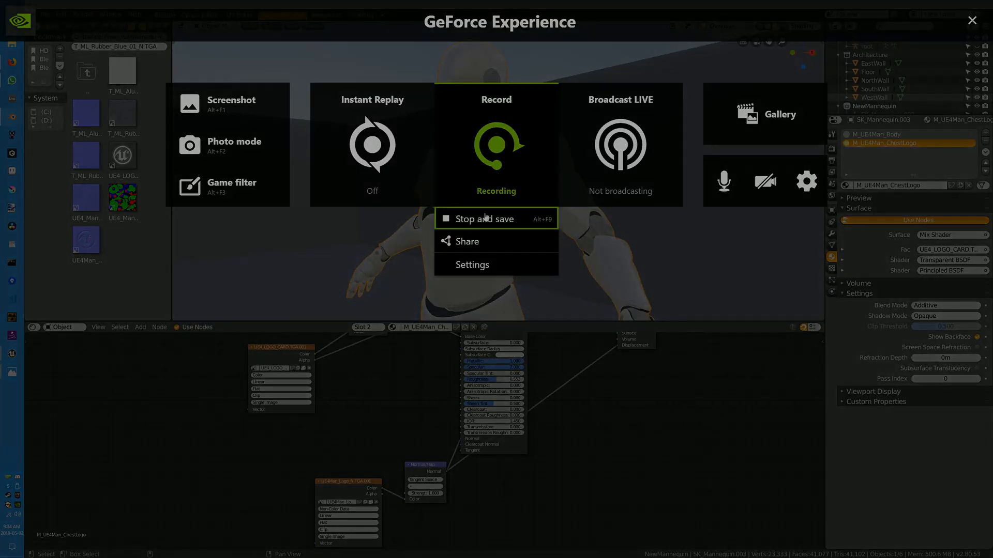